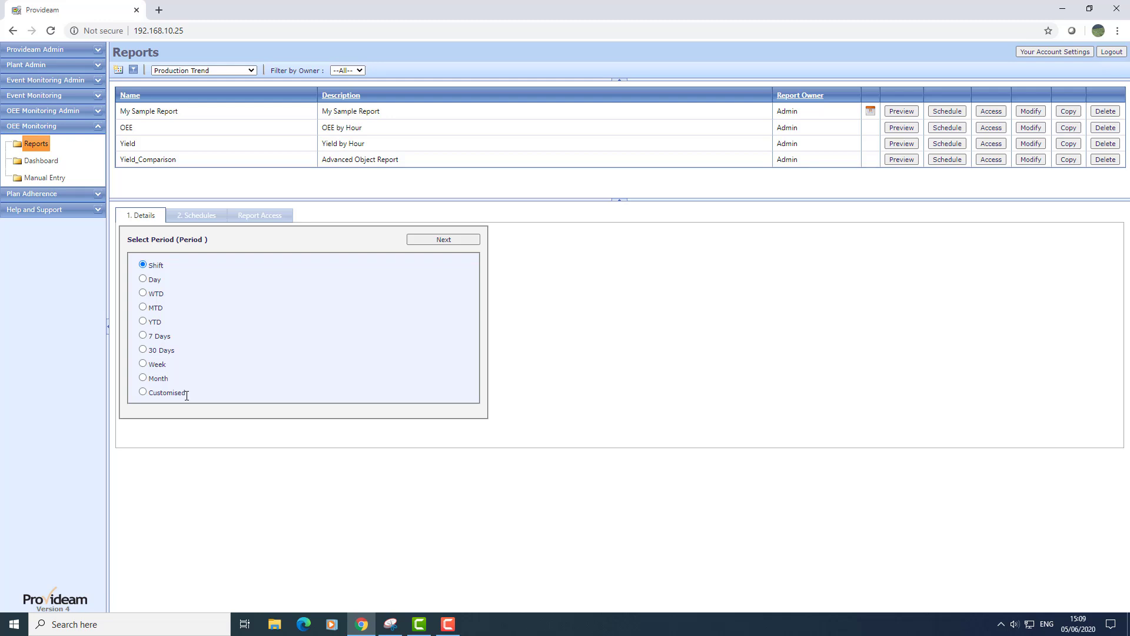
# - Run My Sample Report for the custom period 01/06/2020 to 30/06/2020, and check the preceding period before returning to June
pyautogui.click(165, 116)
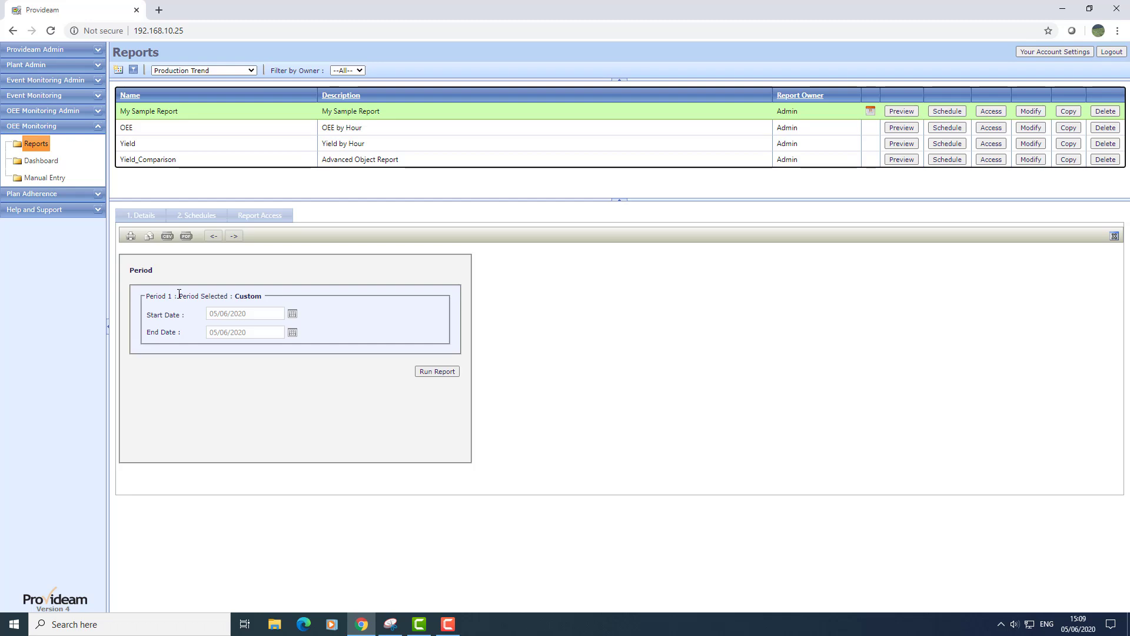
pyautogui.click(292, 317)
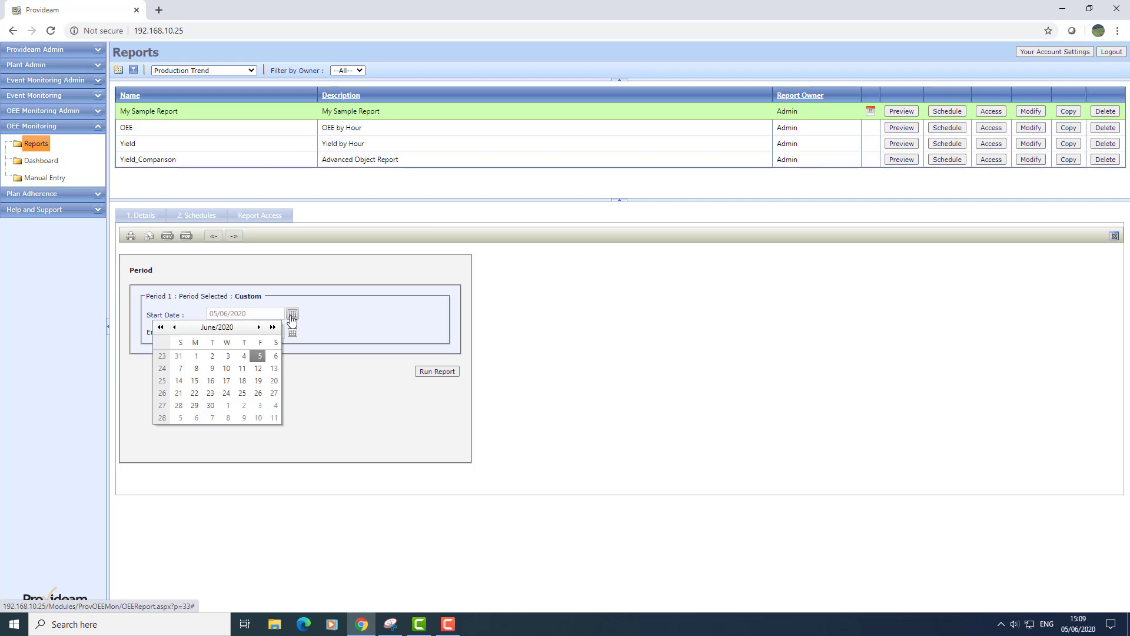
pyautogui.click(195, 356)
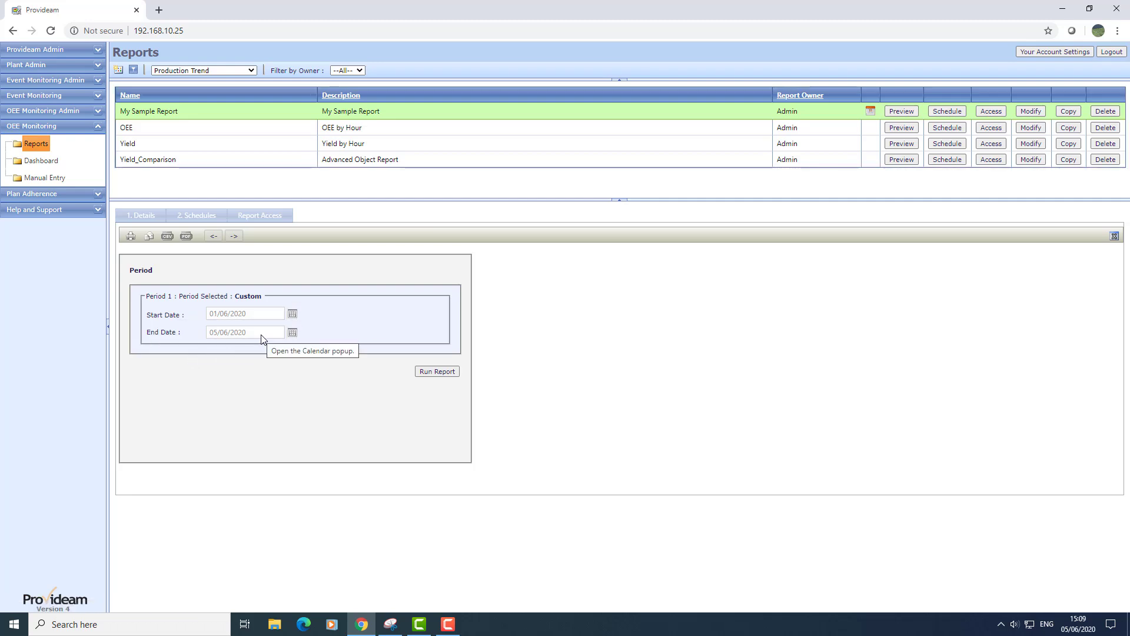
pyautogui.click(293, 333)
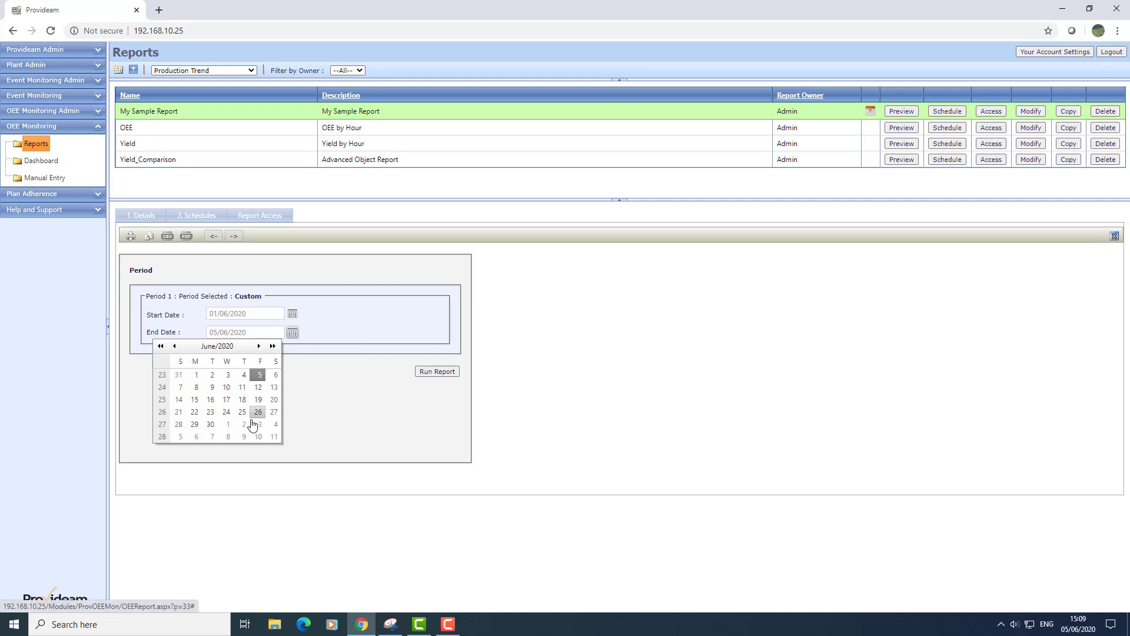
pyautogui.click(211, 424)
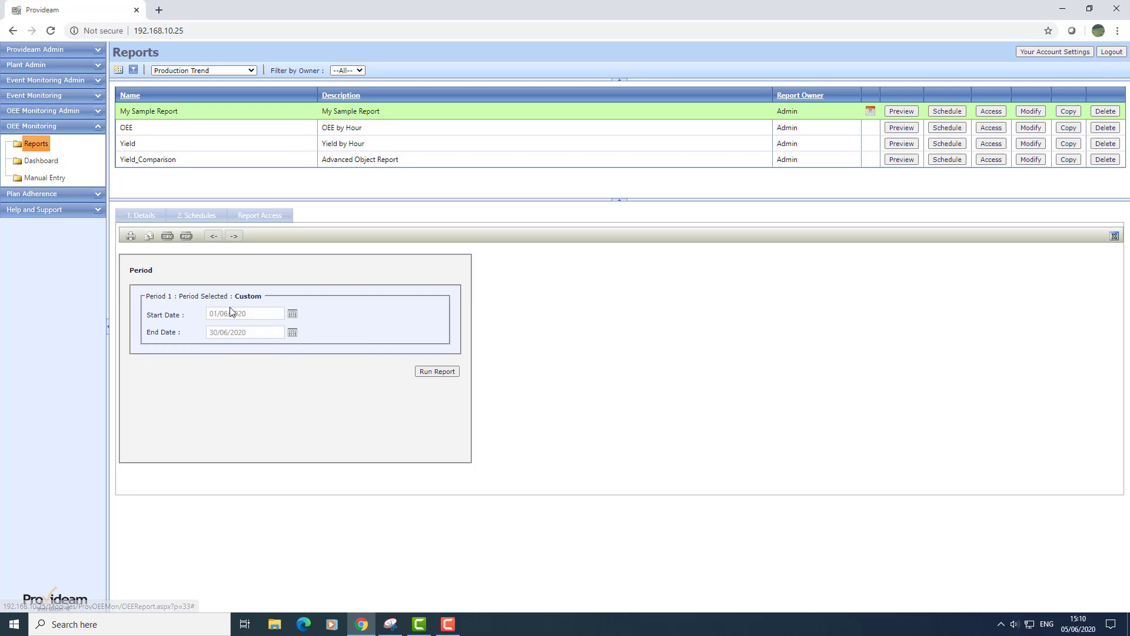
pyautogui.click(430, 373)
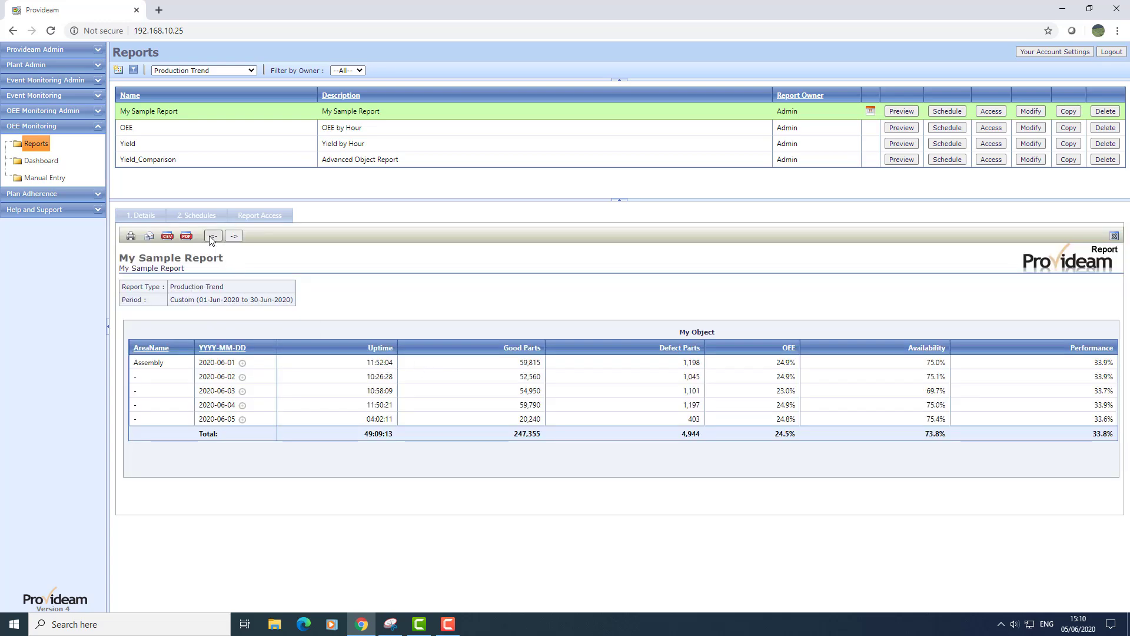
pyautogui.click(212, 236)
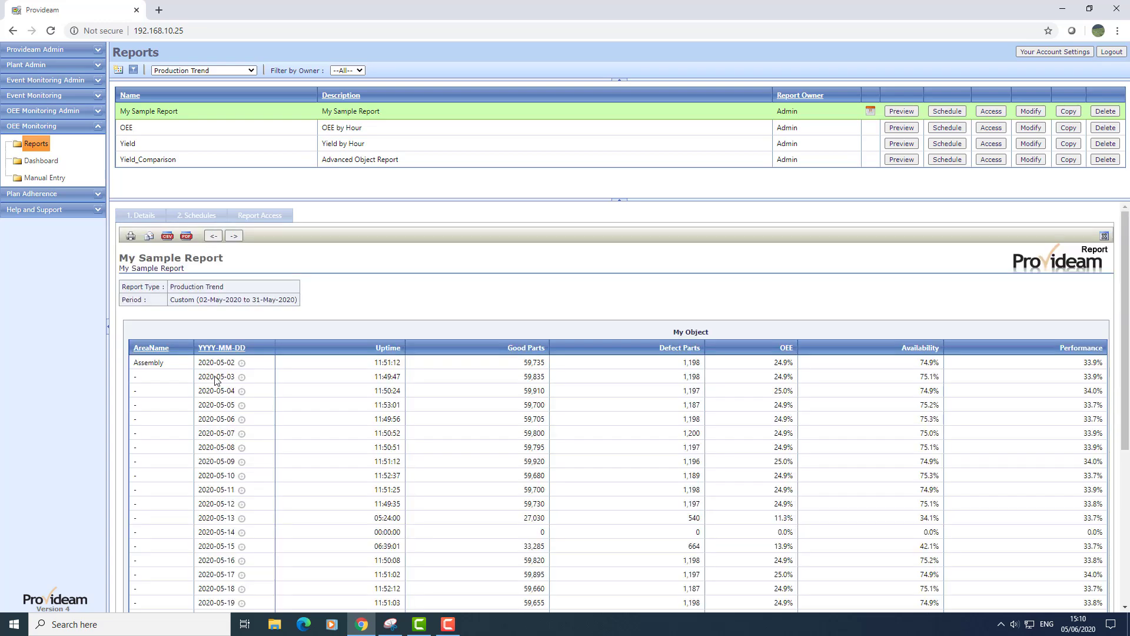
pyautogui.click(234, 236)
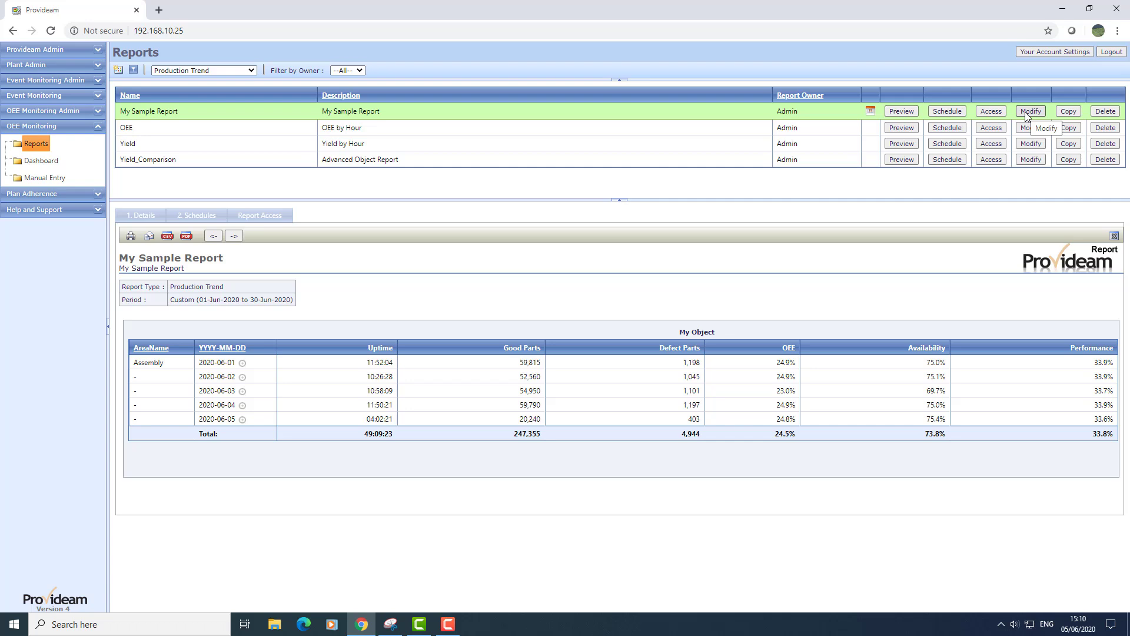
# - Modify My Sample Report to use the Week period, keep its other settings, and proceed to the week selection for running it
pyautogui.click(990, 112)
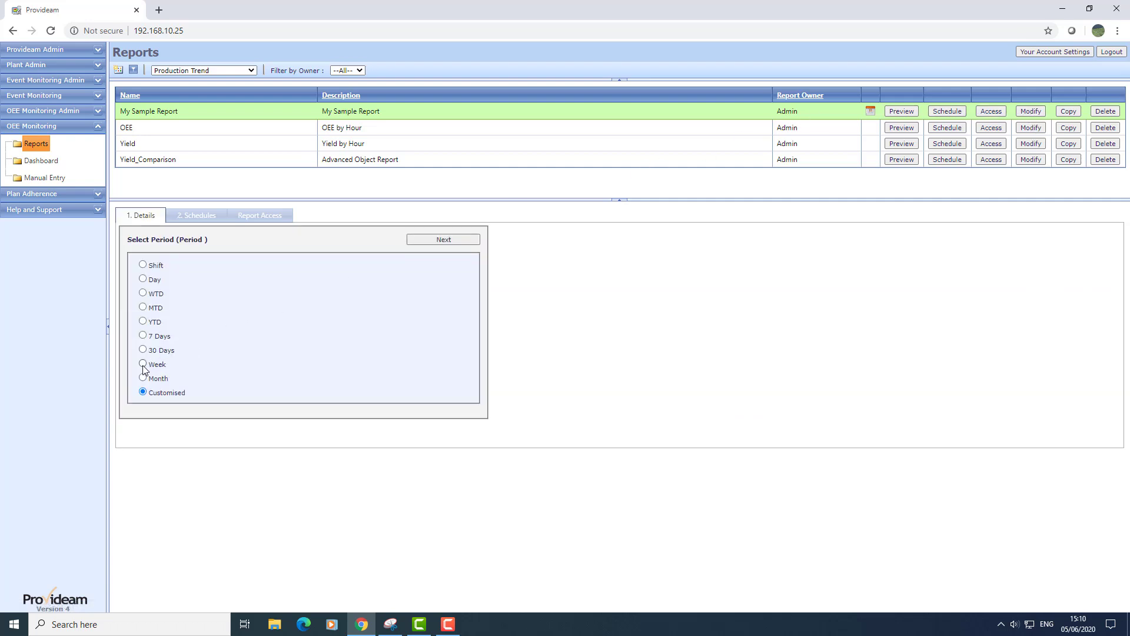
pyautogui.click(143, 364)
pyautogui.click(442, 239)
pyautogui.click(443, 240)
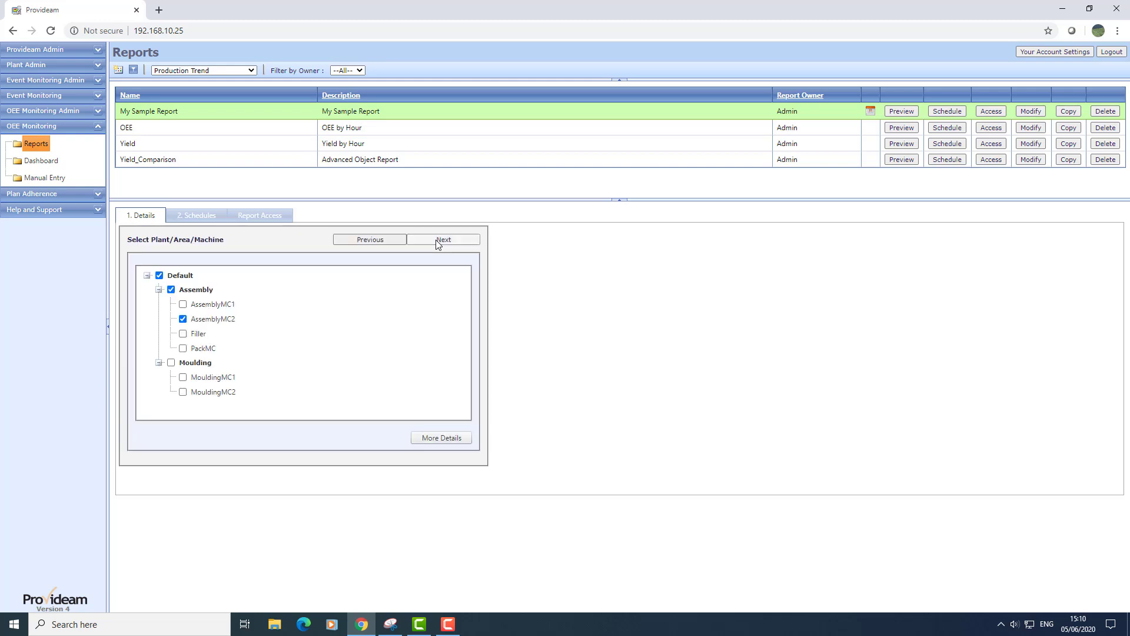
pyautogui.click(443, 239)
pyautogui.click(436, 241)
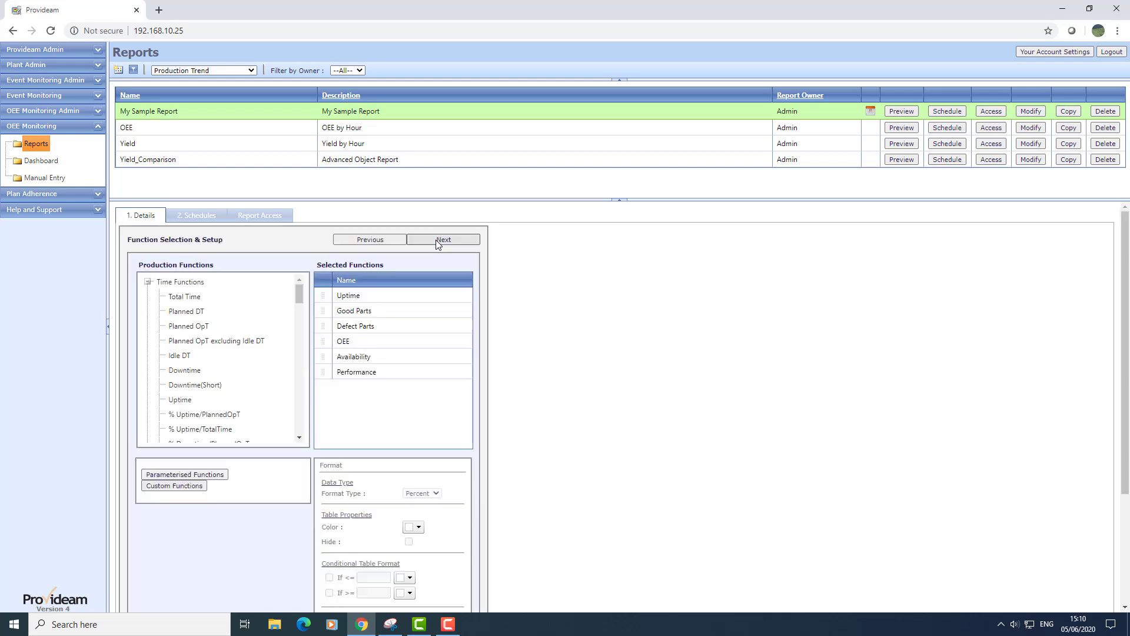
pyautogui.click(437, 241)
pyautogui.click(436, 241)
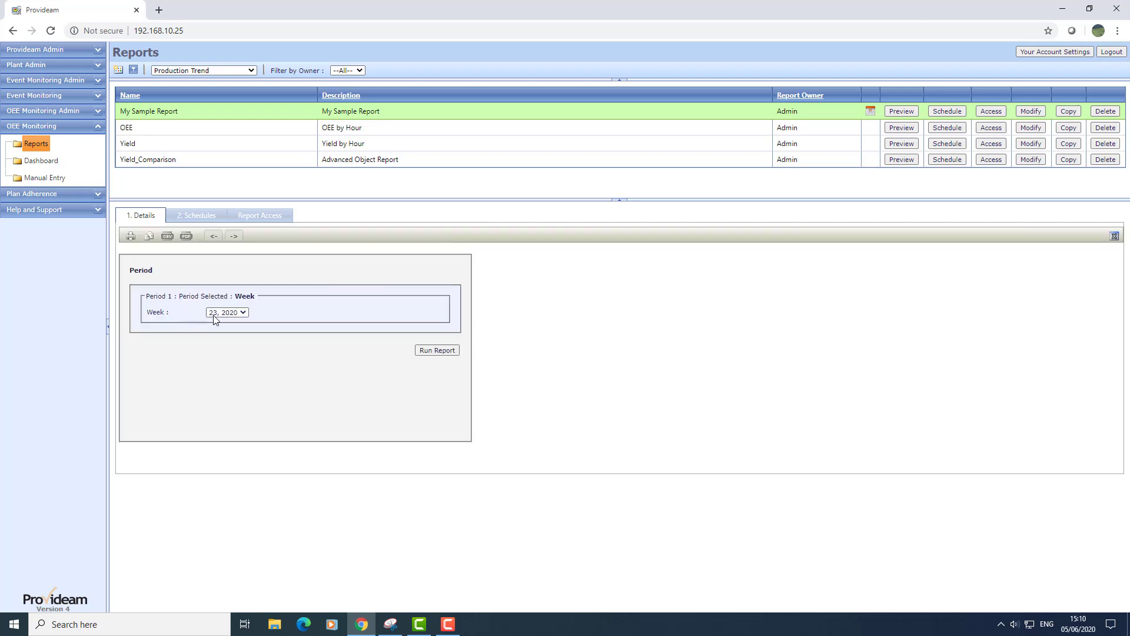
# - Run the report for week 23, 2020, and check the previous week before returning to week 23
pyautogui.click(242, 312)
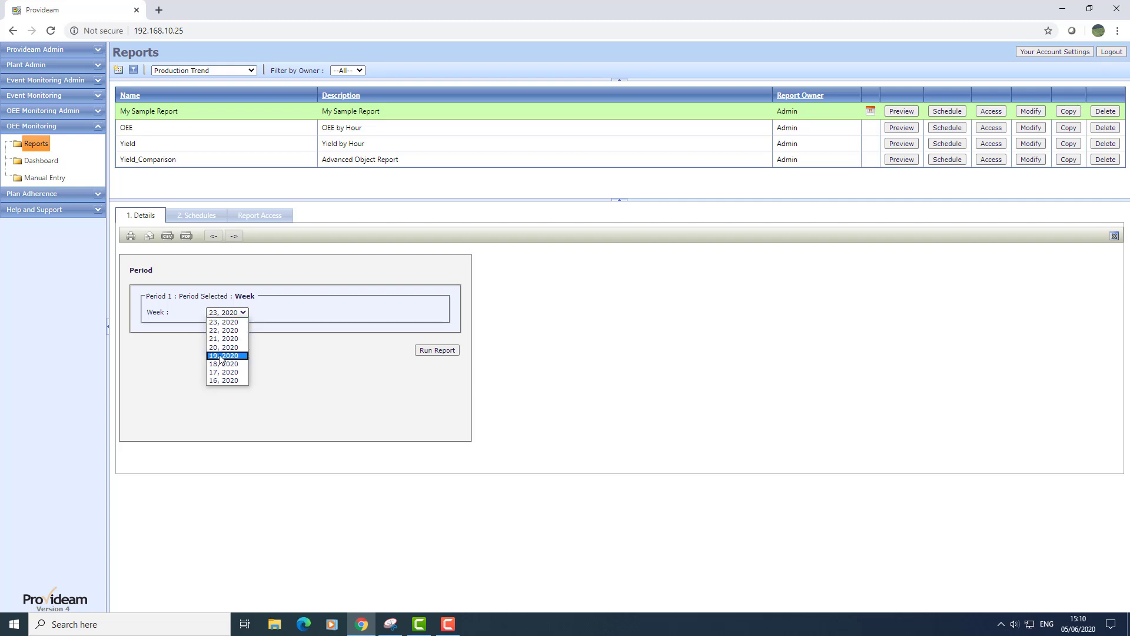
pyautogui.click(221, 323)
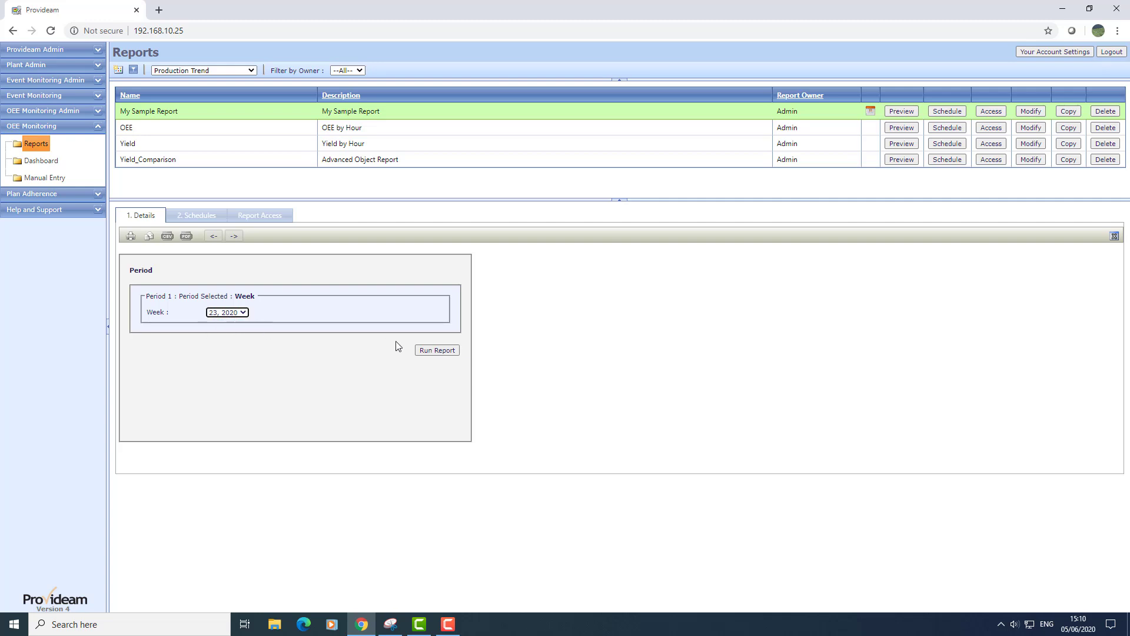
pyautogui.click(427, 351)
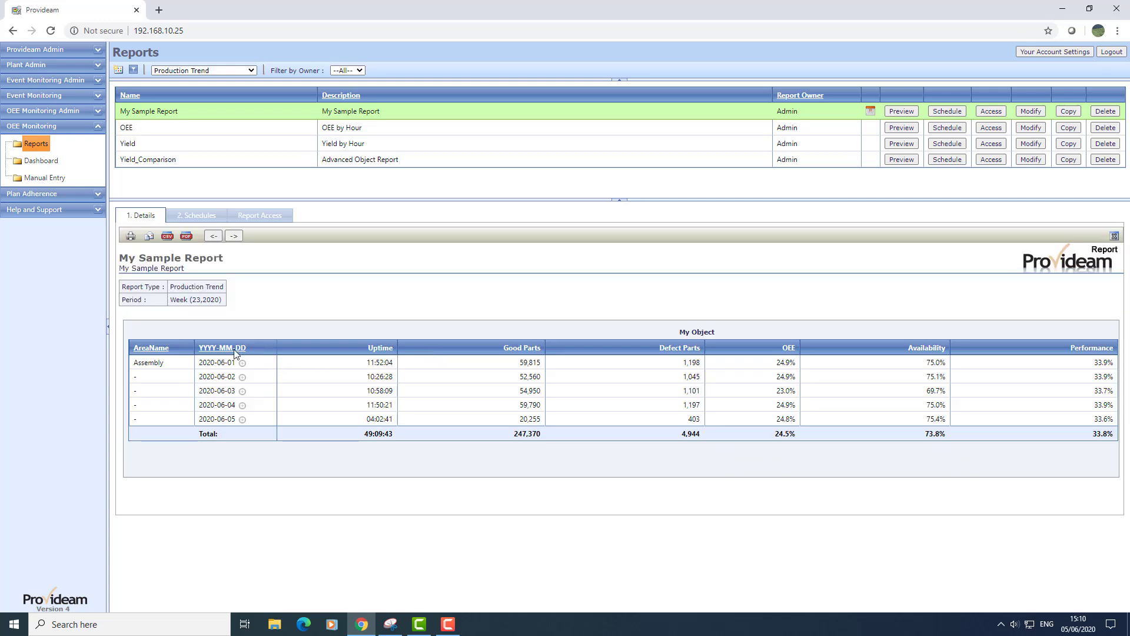
pyautogui.click(215, 237)
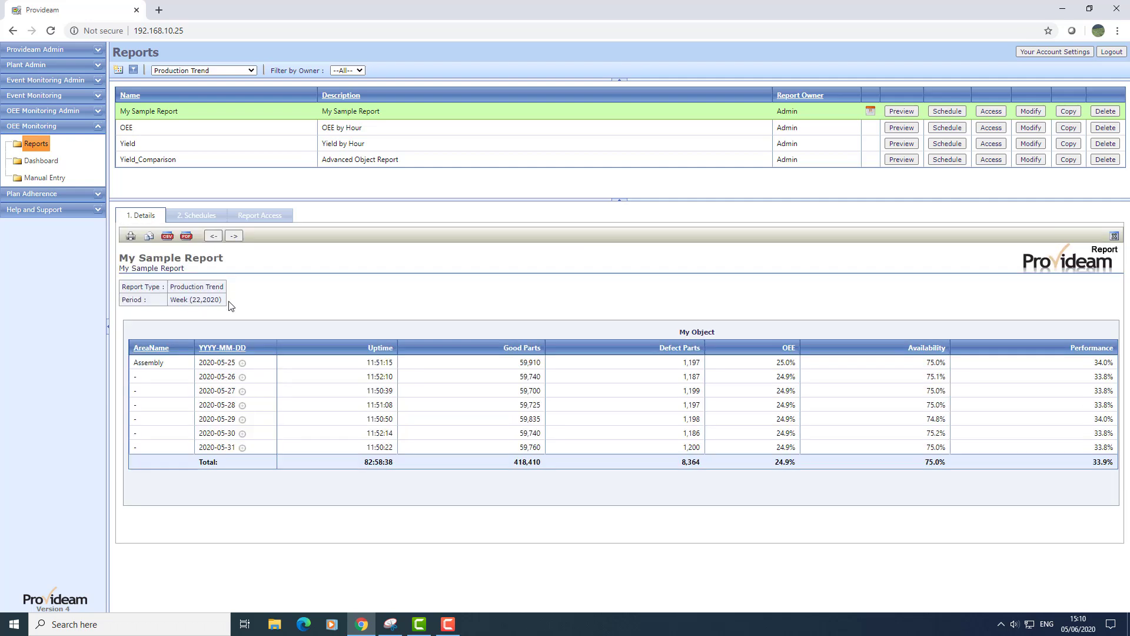
pyautogui.click(235, 237)
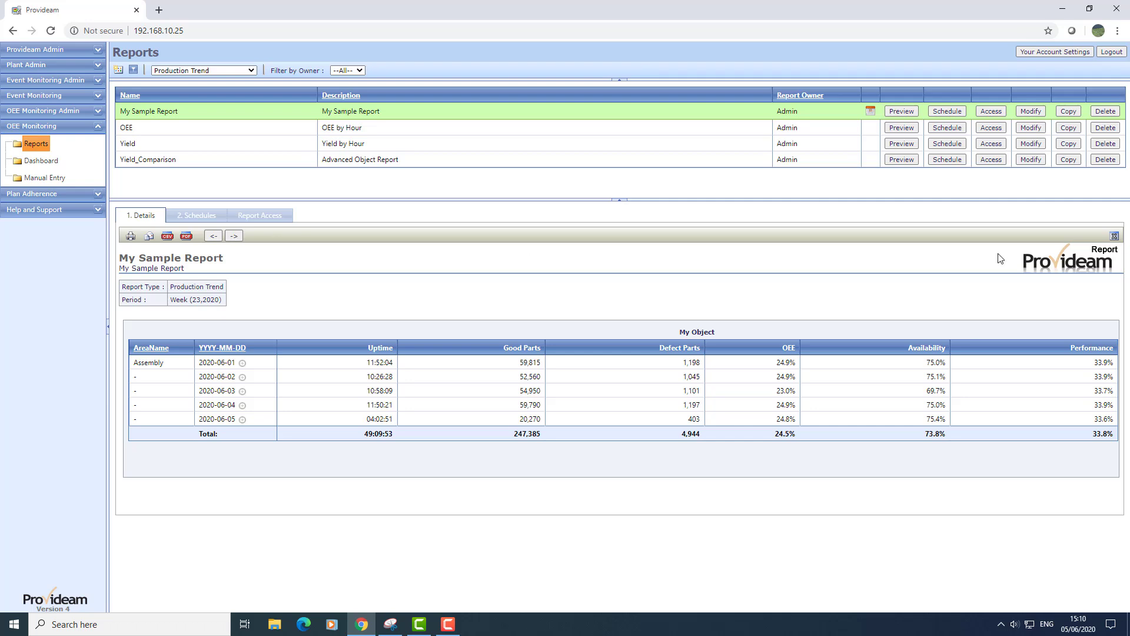
# - Open Period Exclusions in the report's advanced options and examine the choices for the Shift, Day, Week and Month types
pyautogui.click(1114, 238)
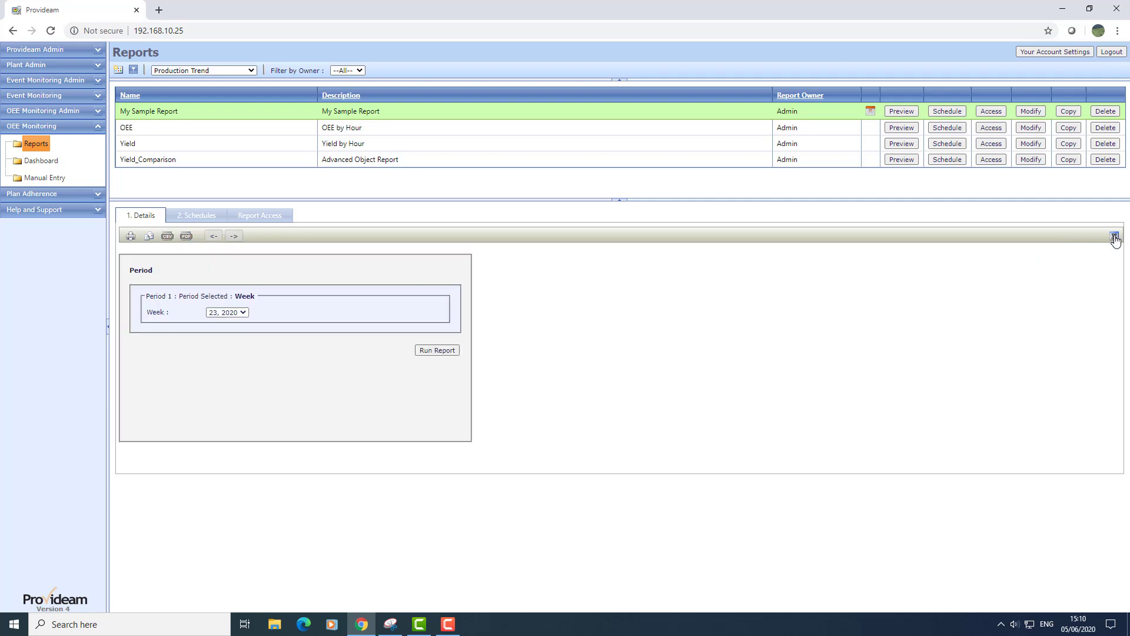
pyautogui.click(1115, 238)
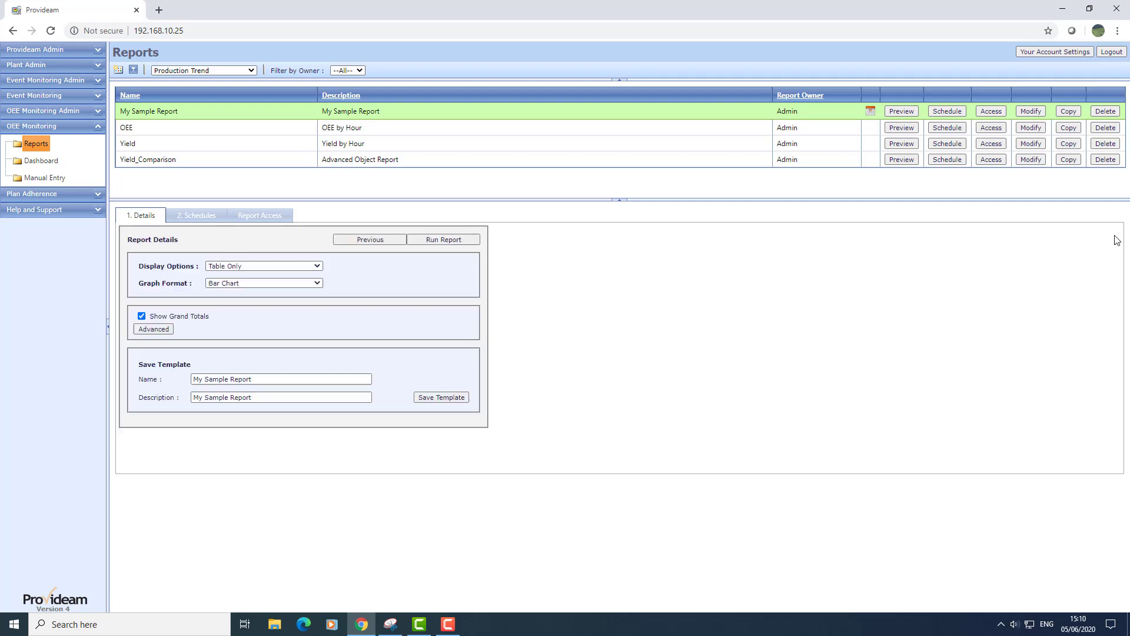
pyautogui.click(155, 330)
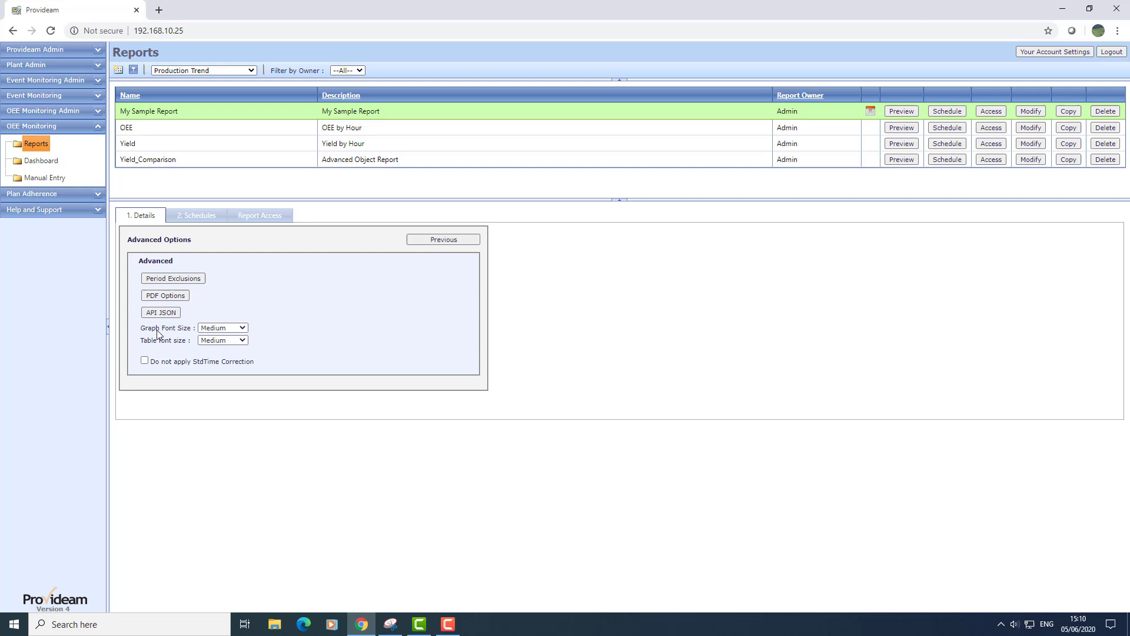
pyautogui.click(174, 279)
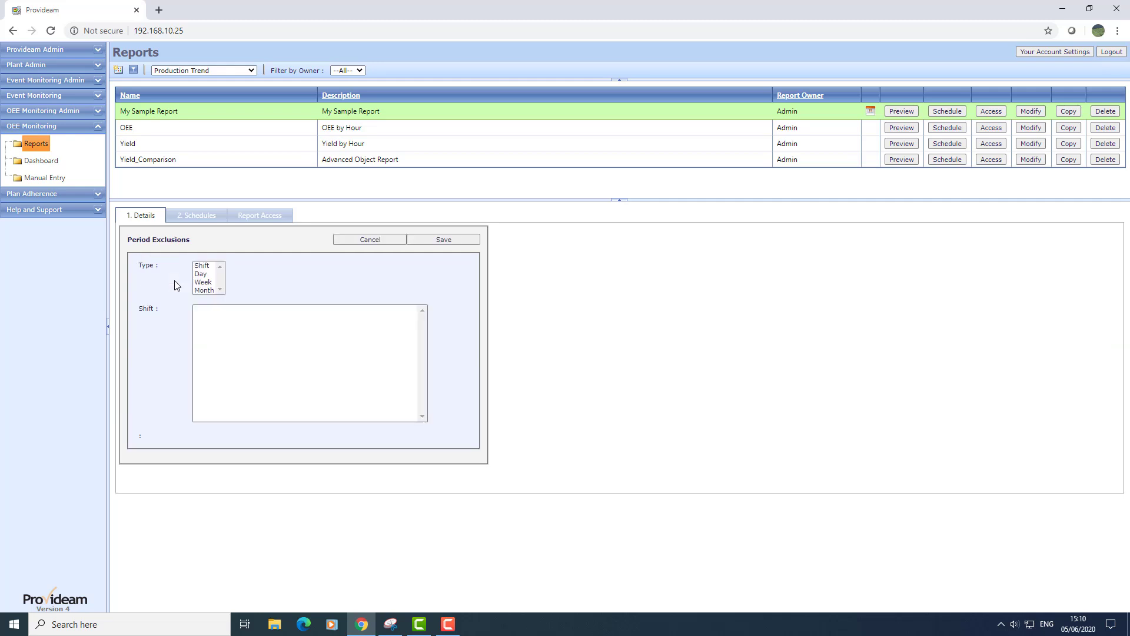
pyautogui.click(202, 266)
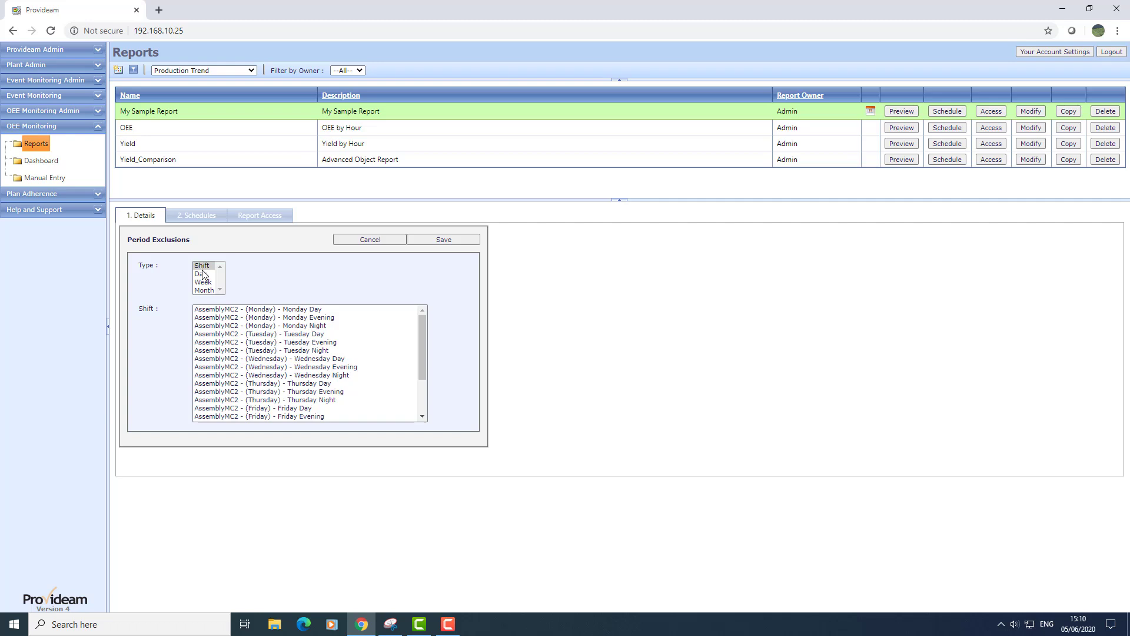
pyautogui.click(203, 275)
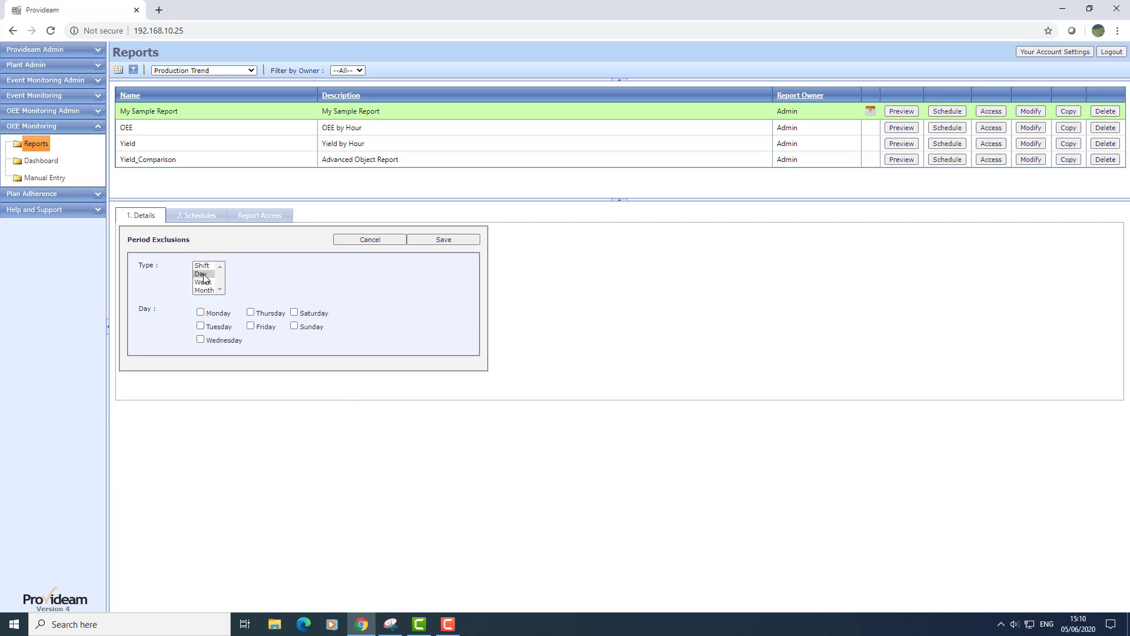
pyautogui.click(205, 282)
pyautogui.click(204, 290)
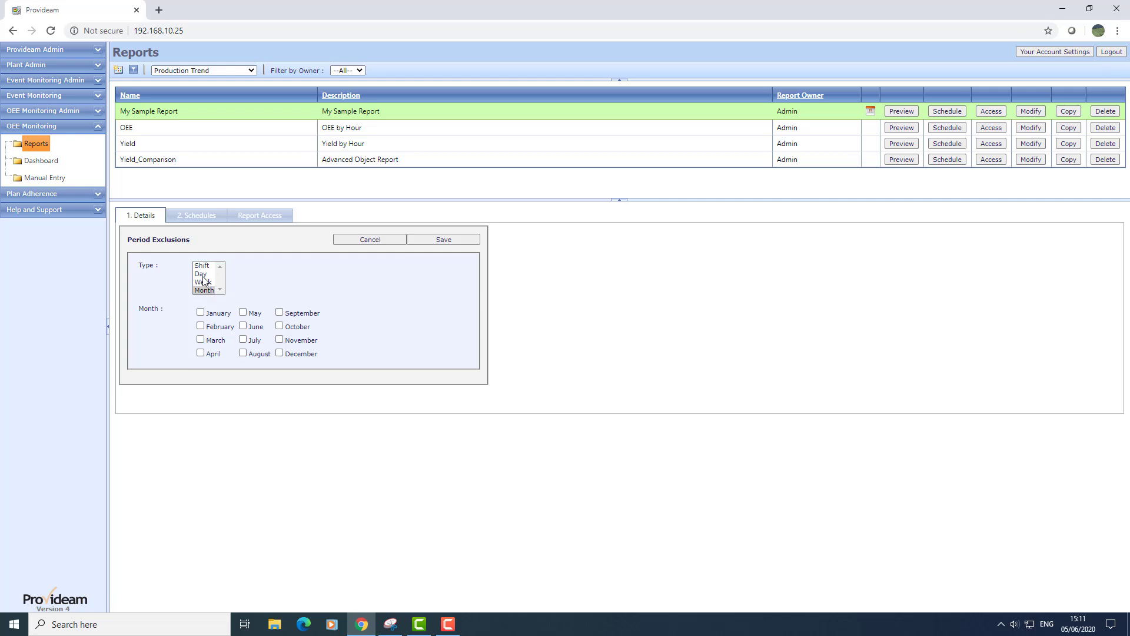
# - Exclude Monday and Tuesday from the report using the Day exclusion type and save the exclusions
pyautogui.click(202, 274)
pyautogui.click(201, 313)
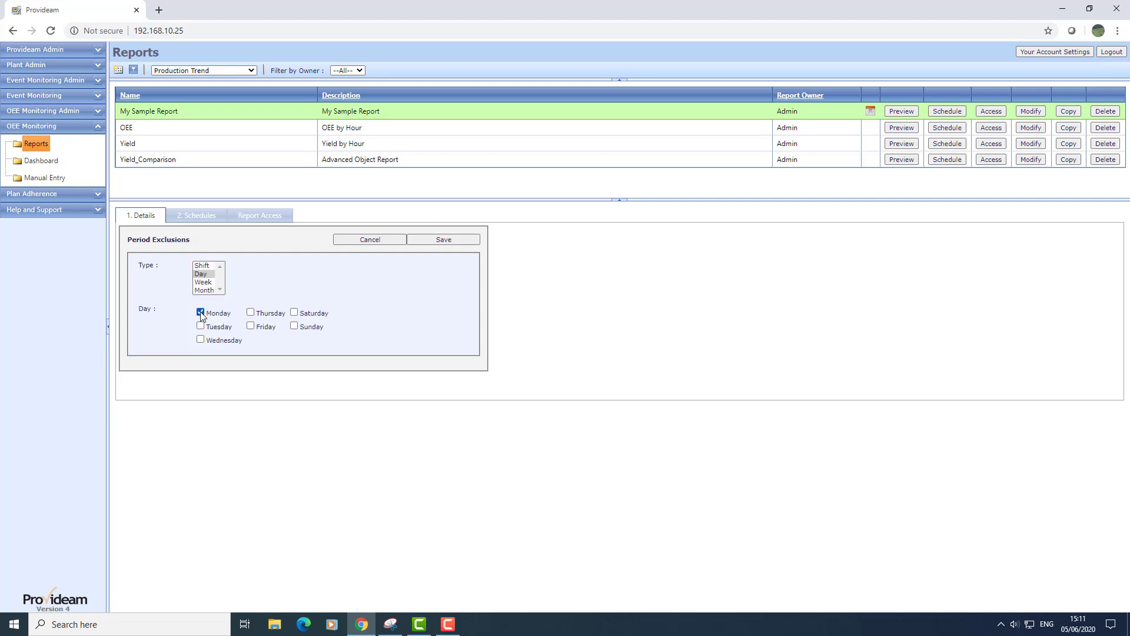
pyautogui.click(200, 326)
pyautogui.click(441, 242)
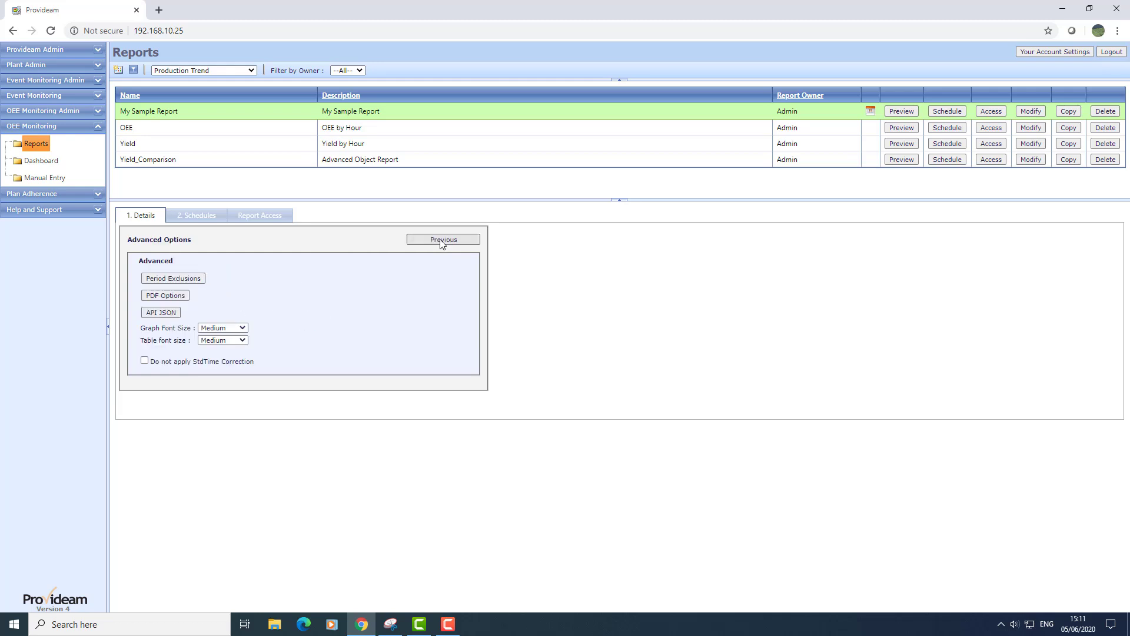
# - Run the report for week 23, 2020 with the day exclusions applied, and go back to the previous week's data
pyautogui.click(443, 241)
pyautogui.click(442, 239)
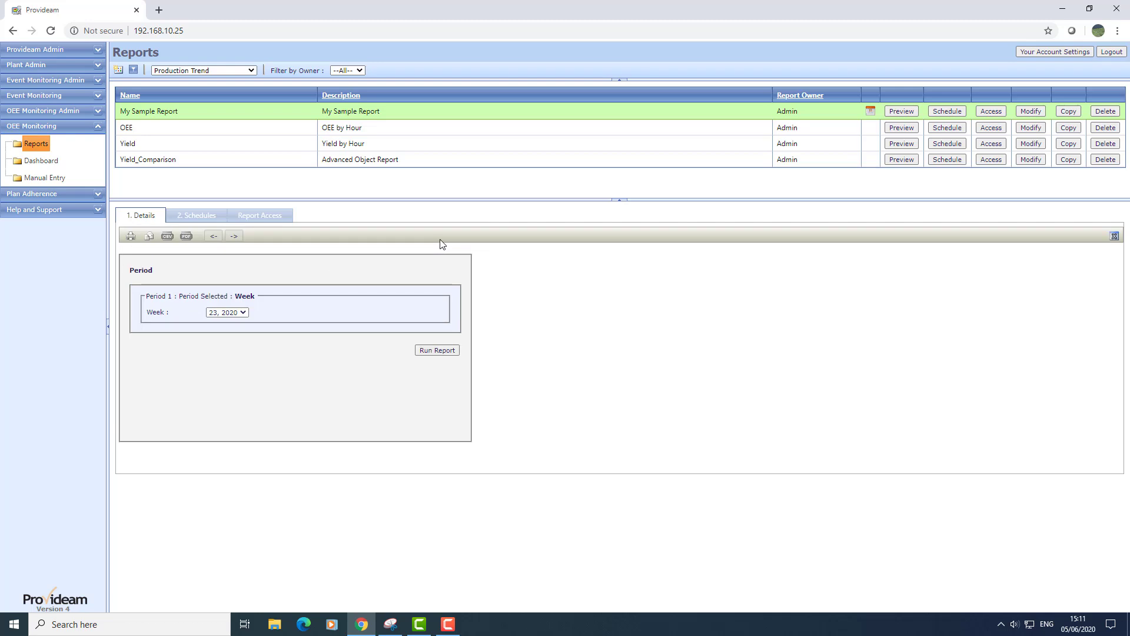
pyautogui.click(441, 350)
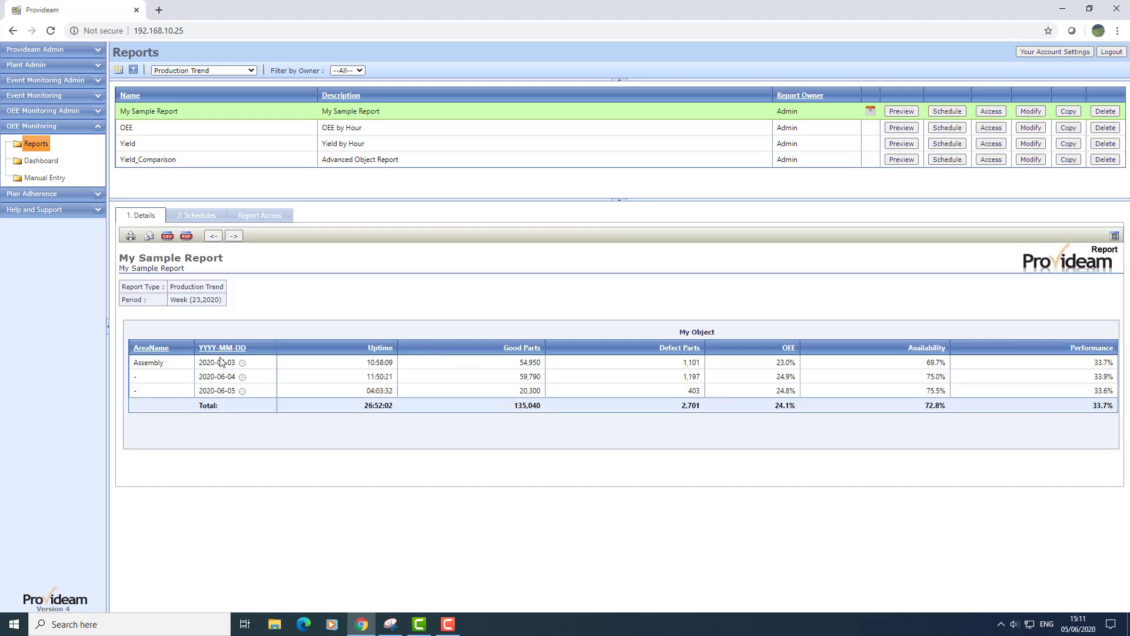
pyautogui.click(214, 236)
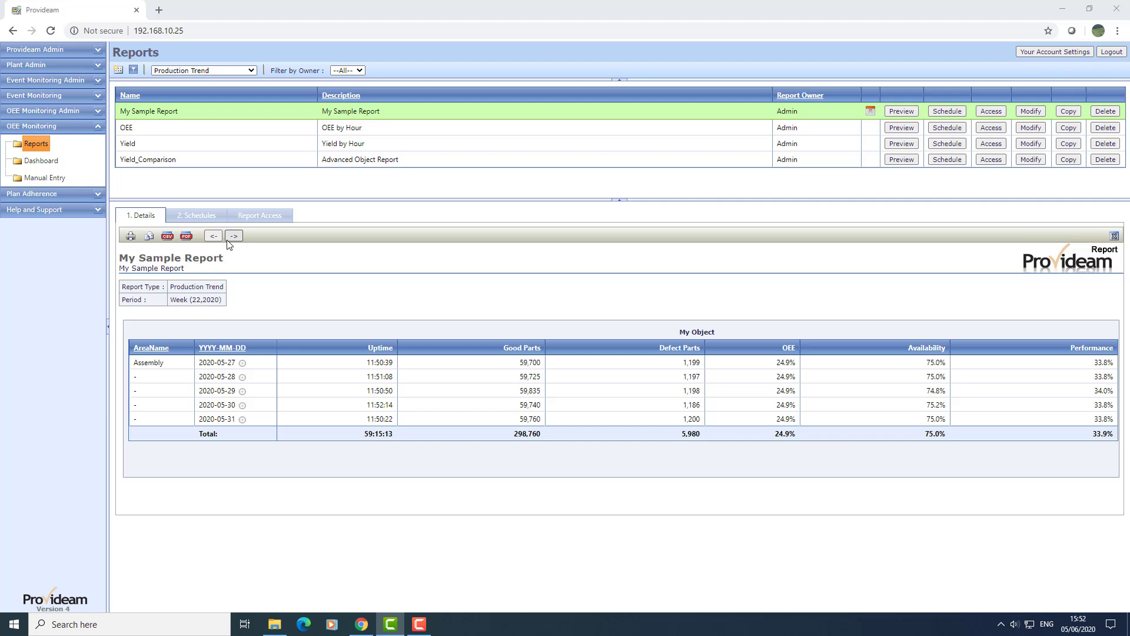
# - Start a new Production Trend report and set its period to 7 Days
pyautogui.click(118, 70)
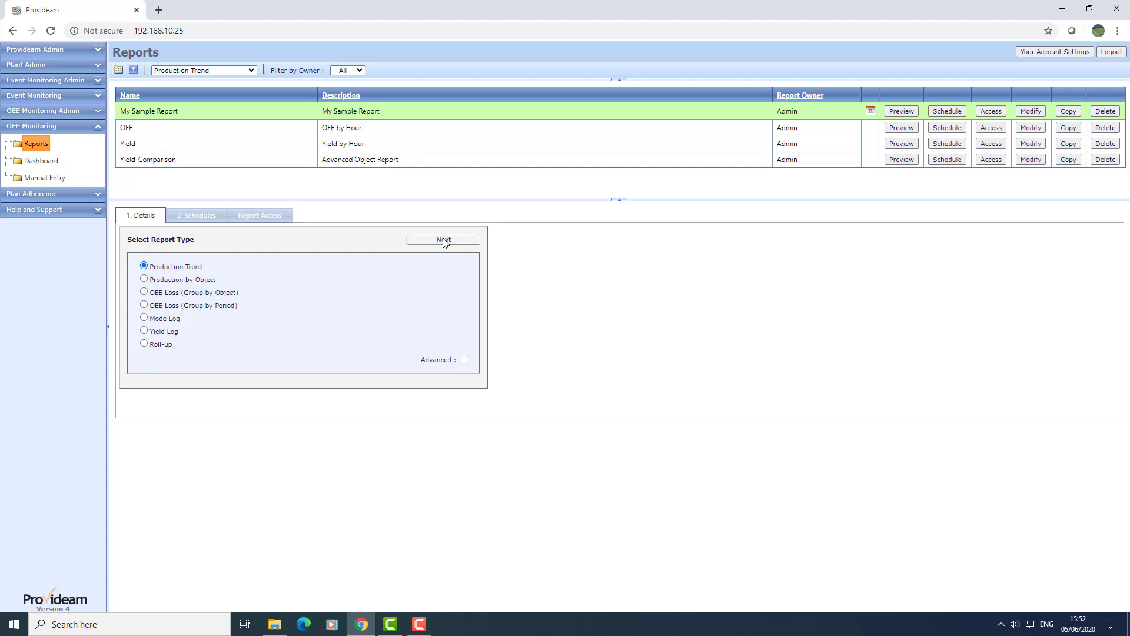
pyautogui.click(443, 239)
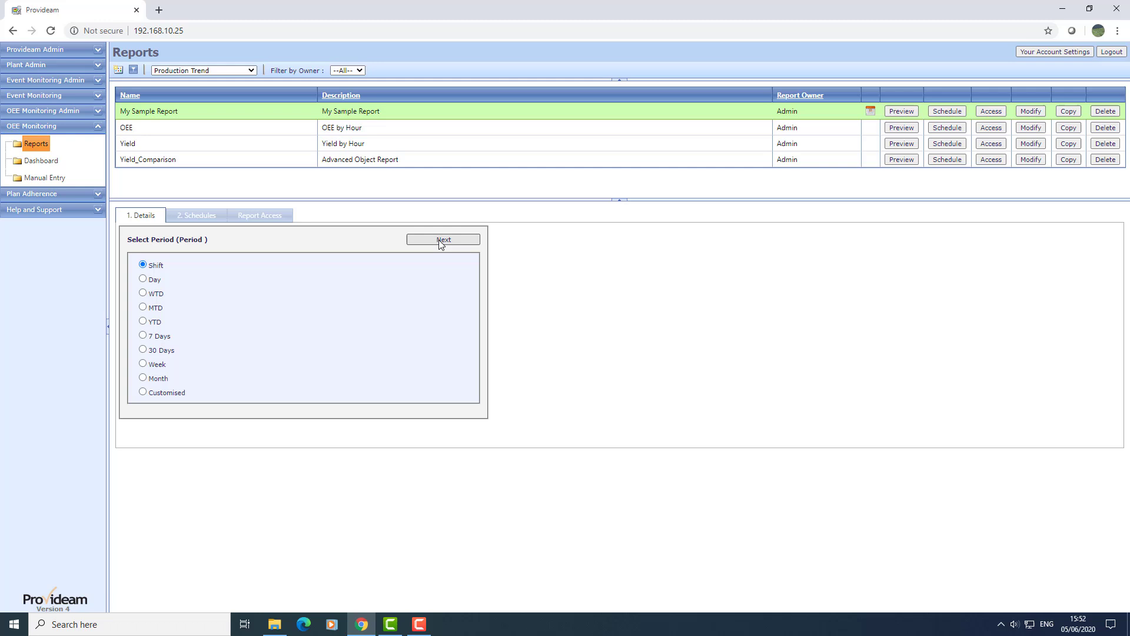
pyautogui.click(143, 336)
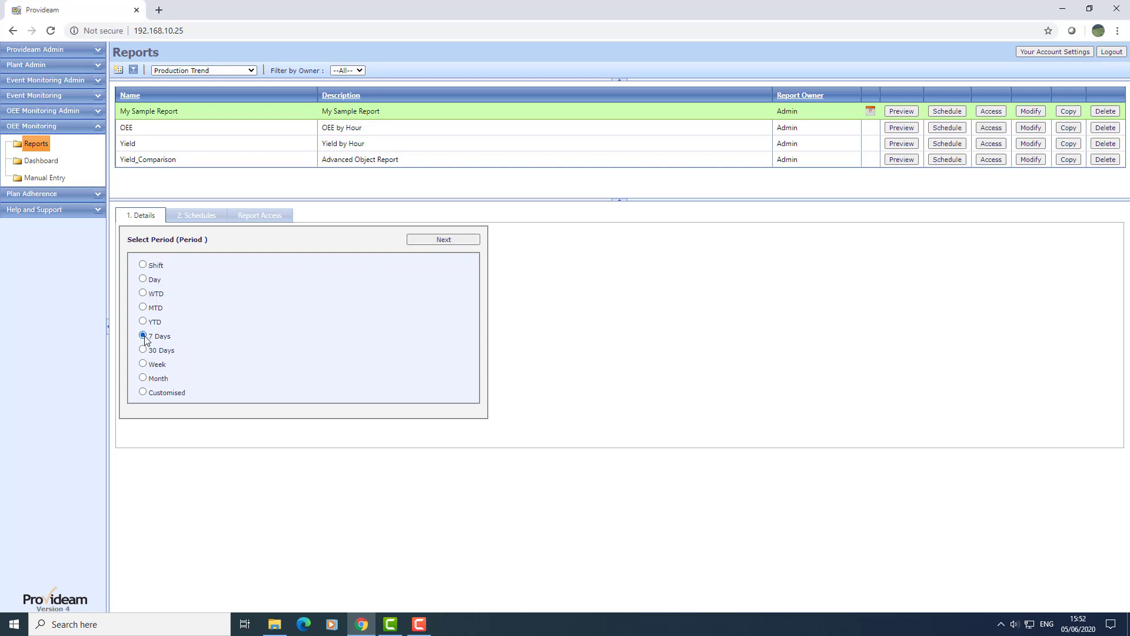
pyautogui.click(443, 240)
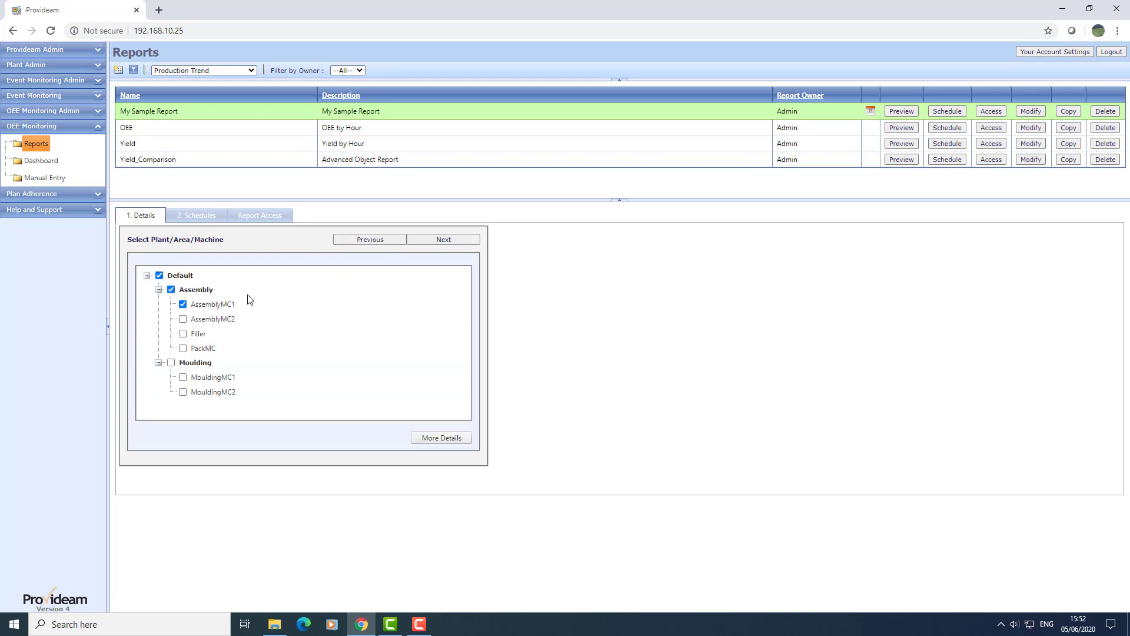
# - Select MouldingMC1 and MouldingMC2 instead of AssemblyMC1 as the report's machines and continue to the fields setup
pyautogui.click(182, 304)
pyautogui.click(182, 377)
pyautogui.click(183, 393)
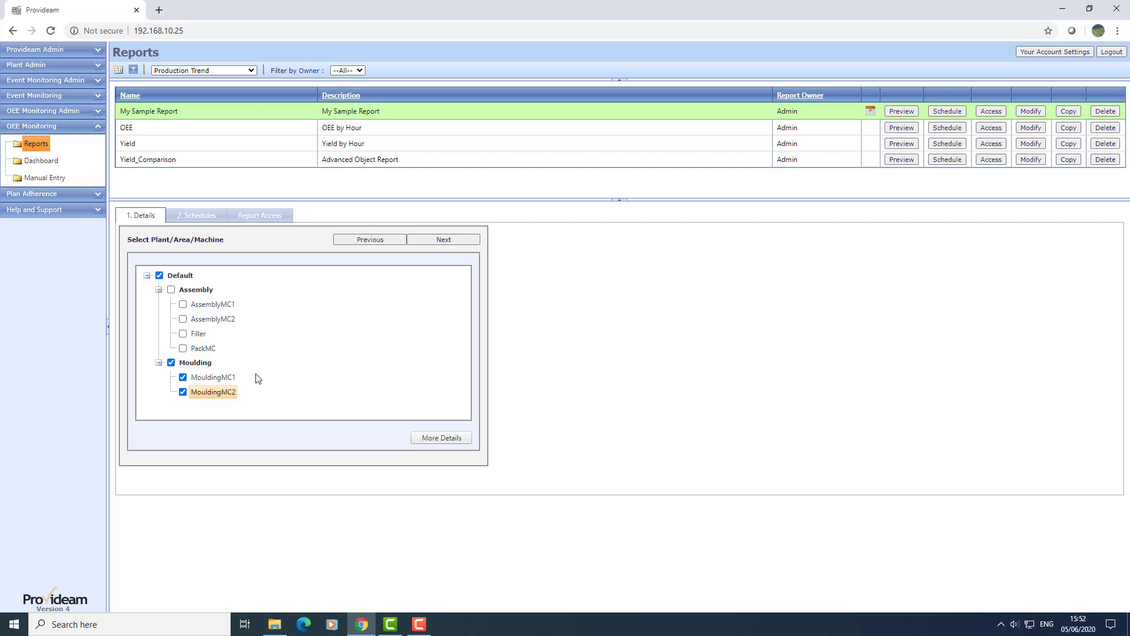
pyautogui.click(430, 245)
pyautogui.click(430, 246)
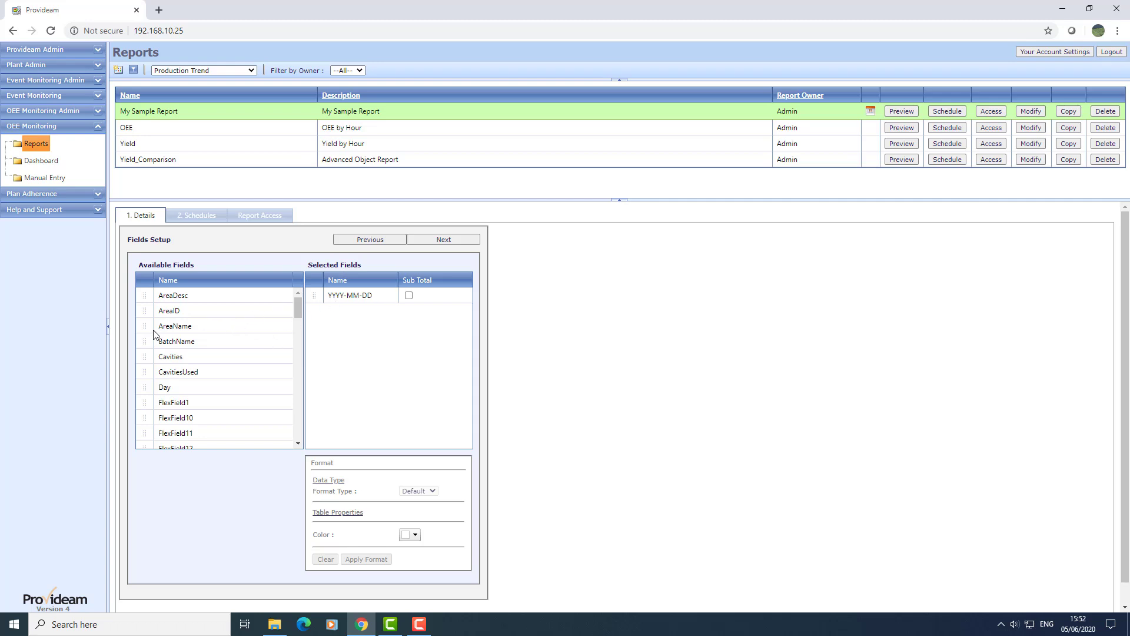
# - Replace the YYYY-MM-DD field with AreaName and PartName in the report's selected fields and continue to the function setup
pyautogui.moveTo(145, 326); pyautogui.dragTo(300, 321)
pyautogui.moveTo(296, 346); pyautogui.dragTo(296, 384)
pyautogui.scroll(-1, 219, 410)
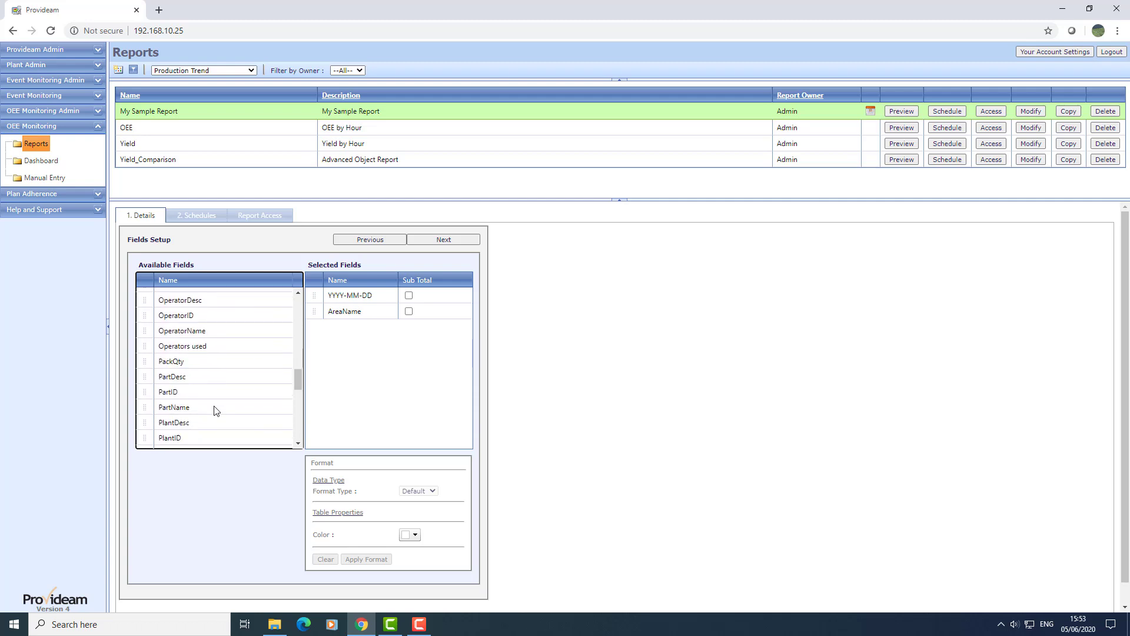
pyautogui.moveTo(148, 388); pyautogui.dragTo(312, 362)
pyautogui.moveTo(320, 295); pyautogui.dragTo(236, 330)
pyautogui.click(434, 240)
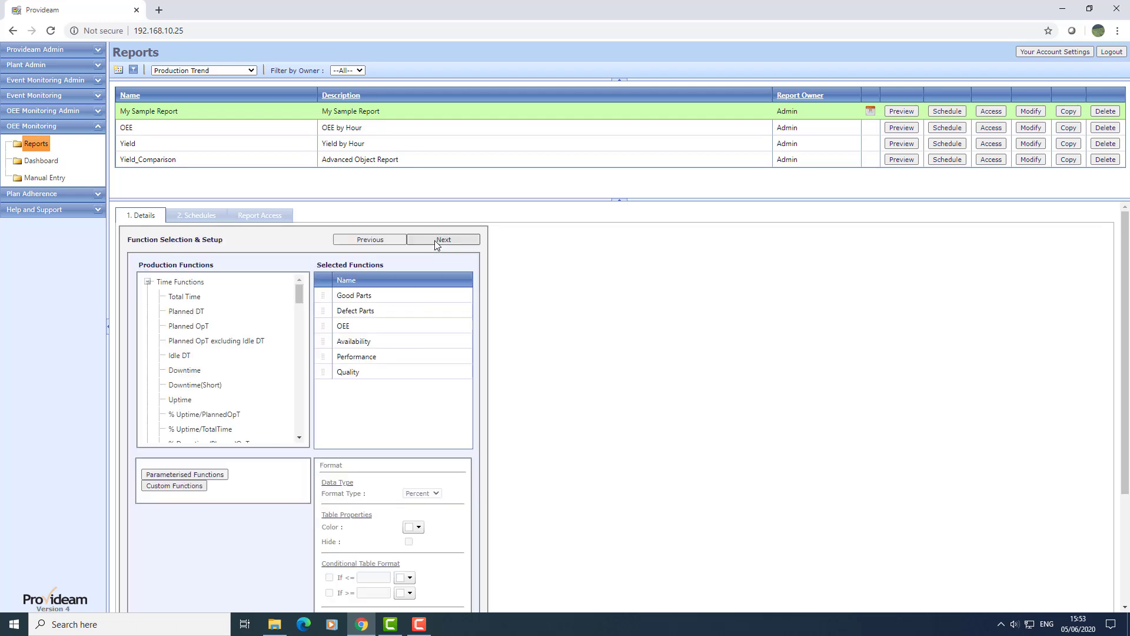
# - Remove Availability, Performance, Quality and Defect Parts from the selected functions and add Planned OpT
pyautogui.click(329, 343)
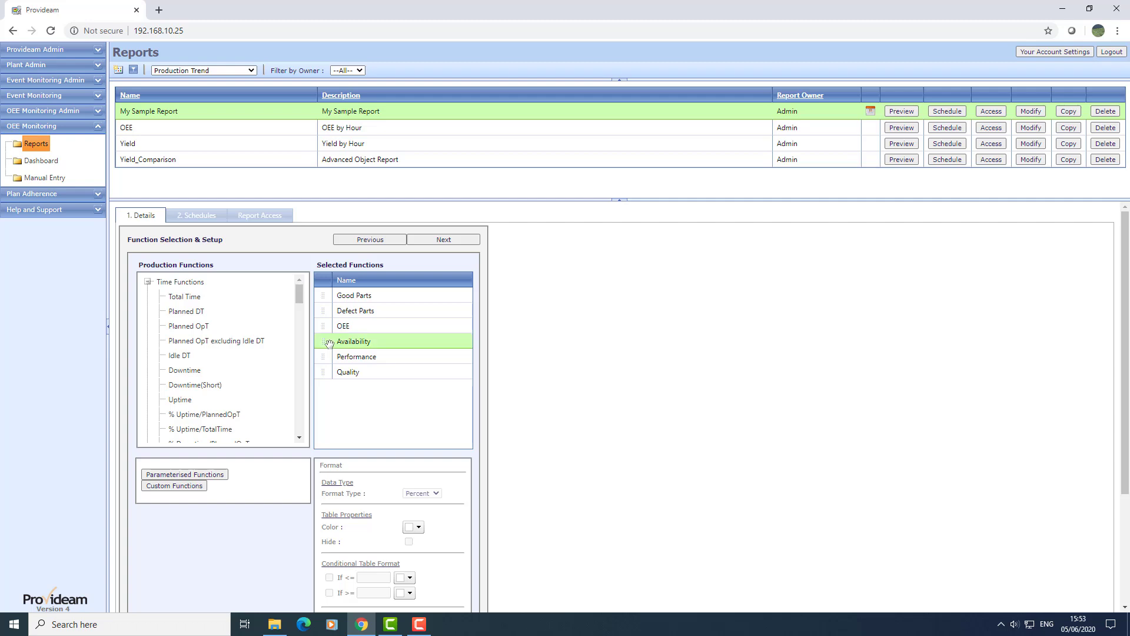
pyautogui.keyDown('shift'); pyautogui.click(327, 372); pyautogui.keyUp('shift')
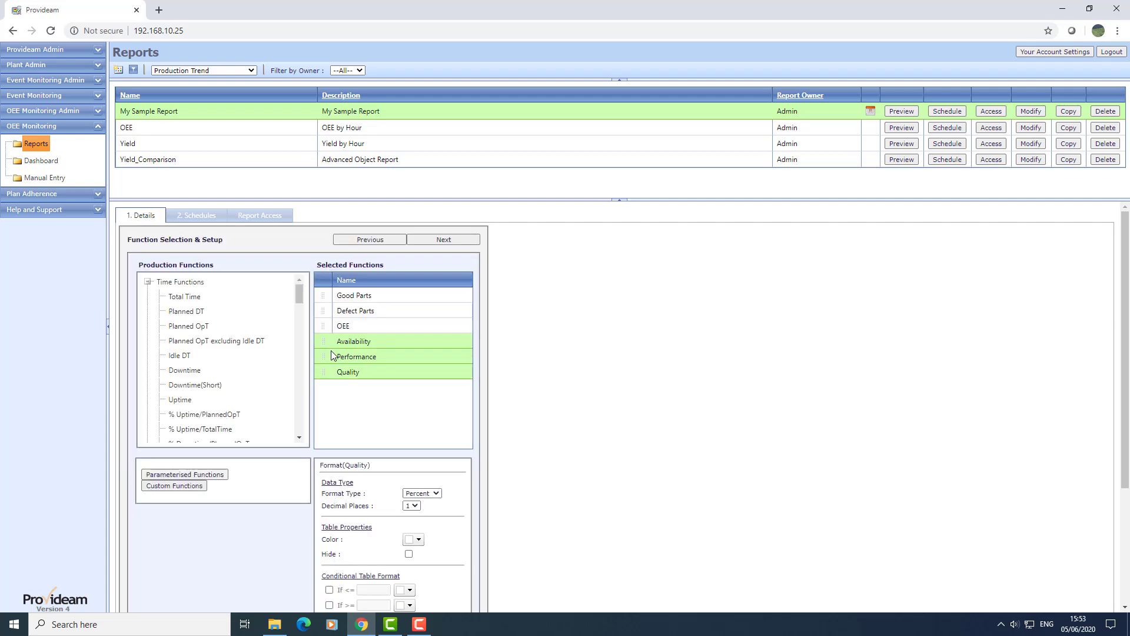
pyautogui.moveTo(331, 362); pyautogui.dragTo(224, 389)
pyautogui.moveTo(324, 313); pyautogui.dragTo(206, 366)
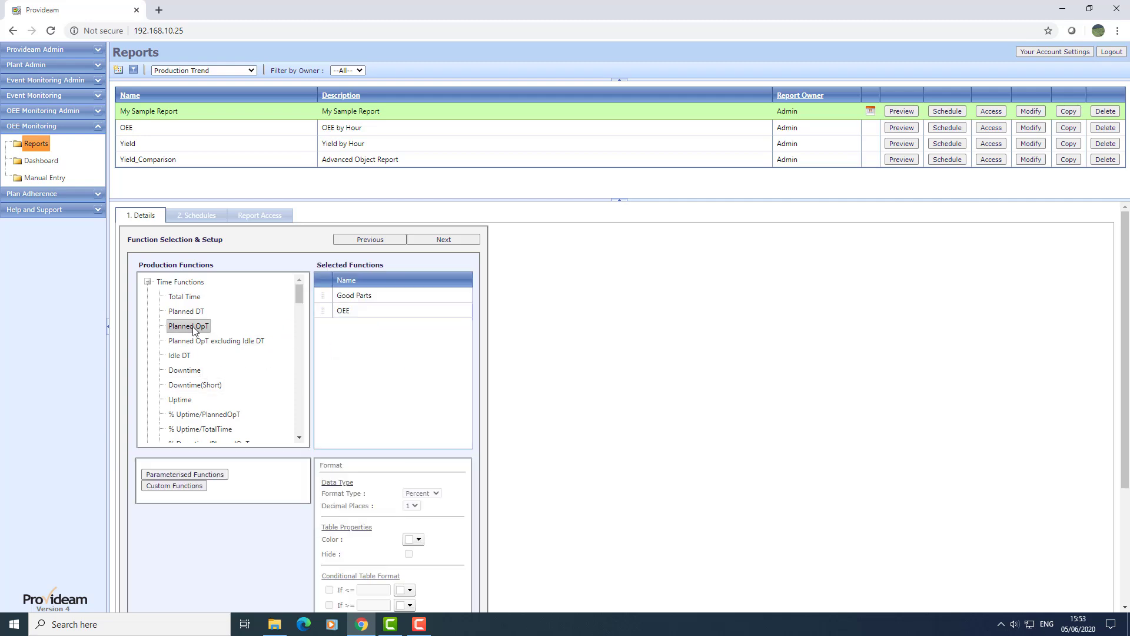
pyautogui.moveTo(191, 327); pyautogui.dragTo(337, 346)
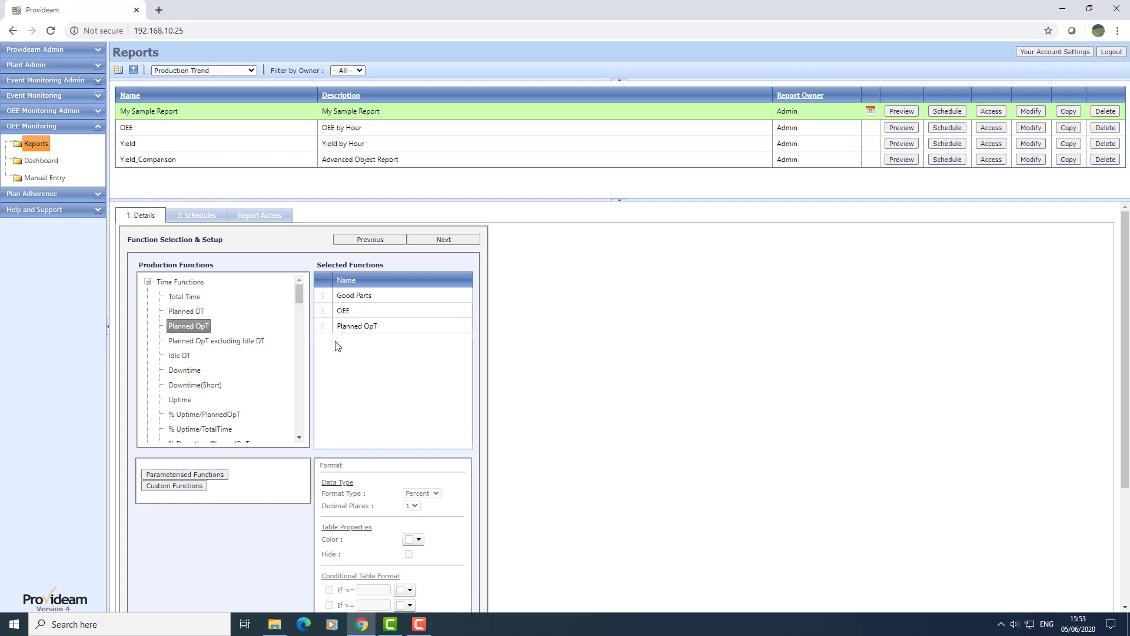
# - Review the Planned OpT definition and the format settings of the OEE, Planned OpT and Good Parts functions
pyautogui.moveTo(196, 329)
pyautogui.click(324, 310)
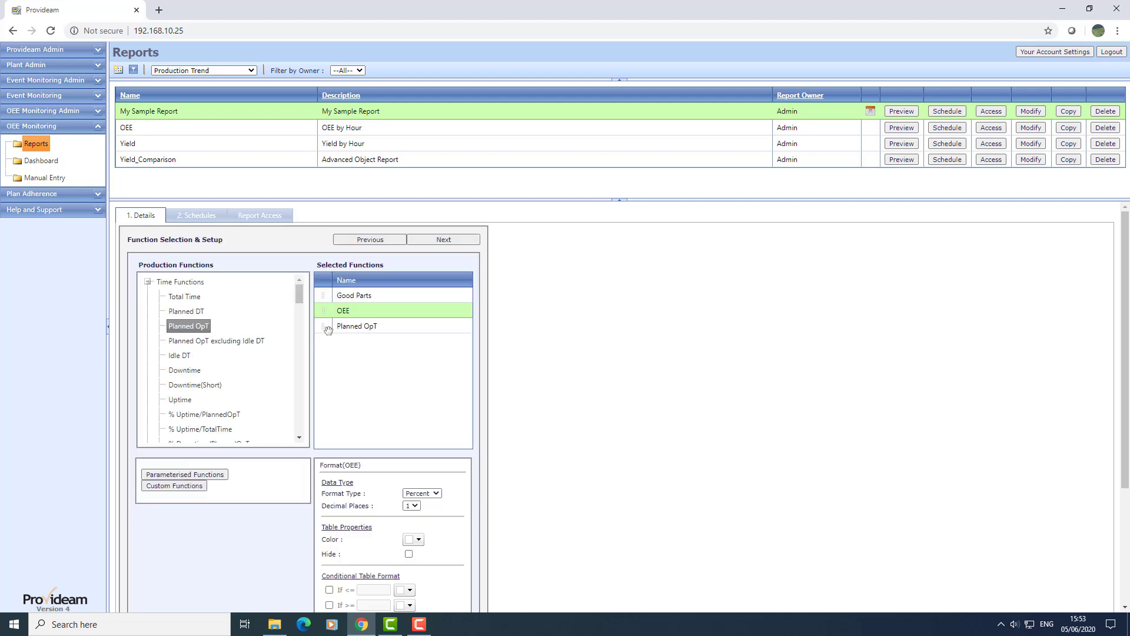
pyautogui.click(328, 327)
pyautogui.moveTo(198, 332)
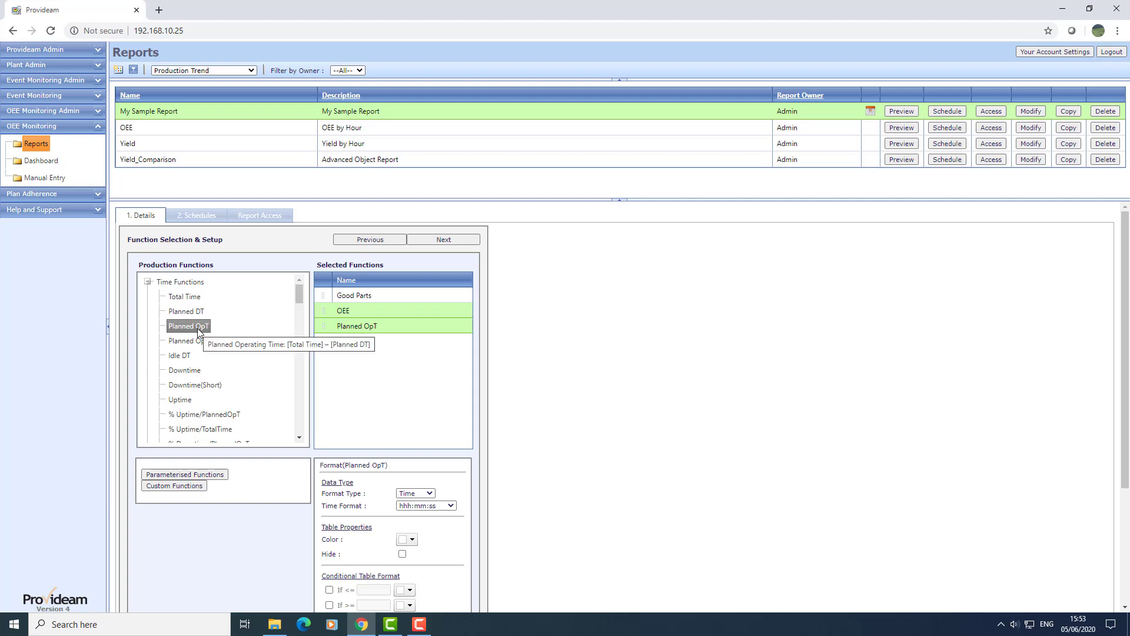
pyautogui.click(361, 369)
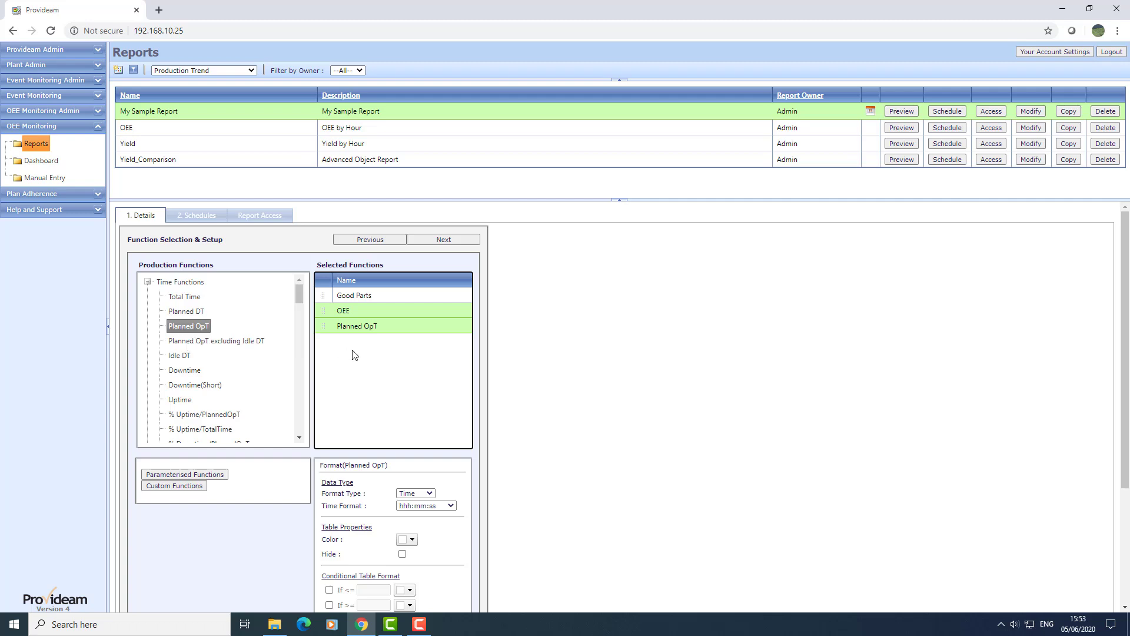
pyautogui.click(331, 295)
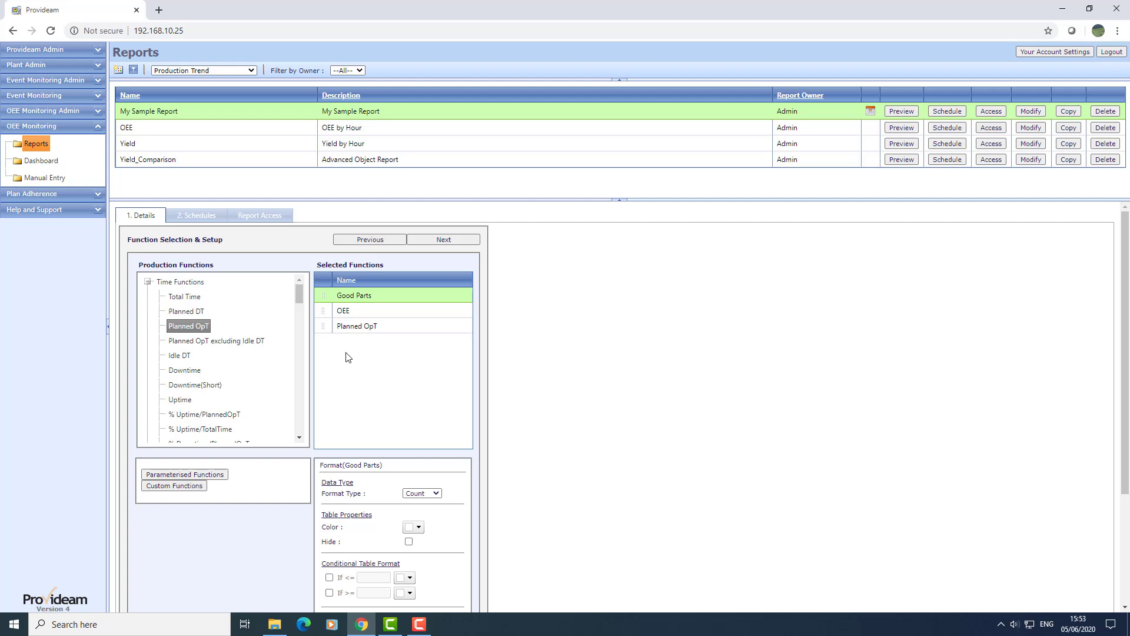
# - Set the display option to Table Only and run the report for the 7 days ending 05/06/2020
pyautogui.click(447, 240)
pyautogui.click(312, 266)
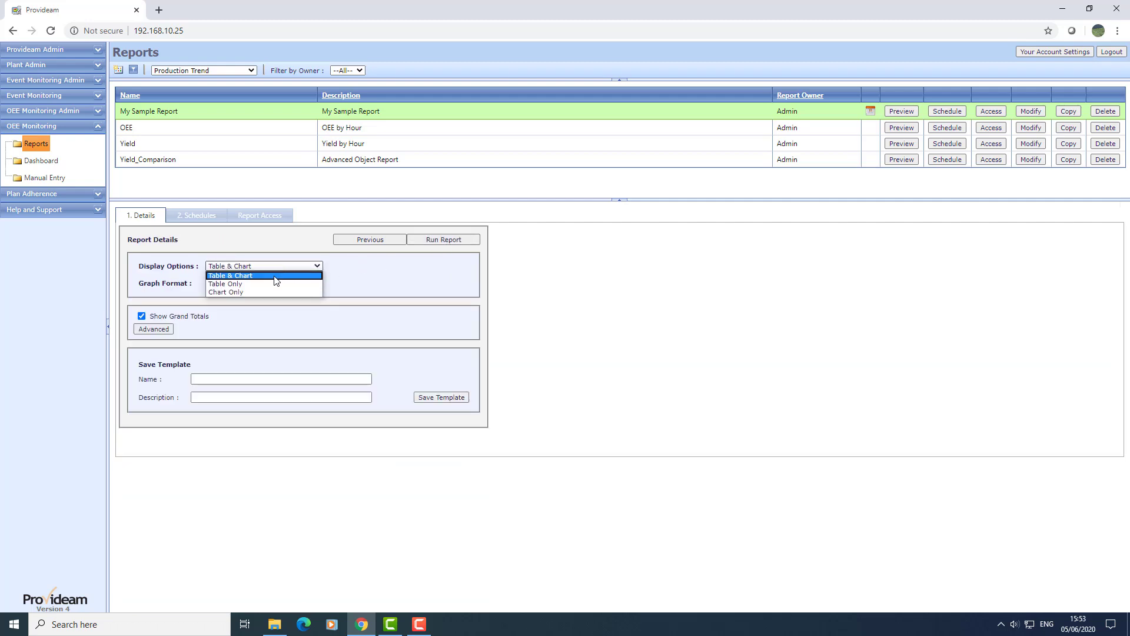
pyautogui.click(247, 283)
pyautogui.click(447, 240)
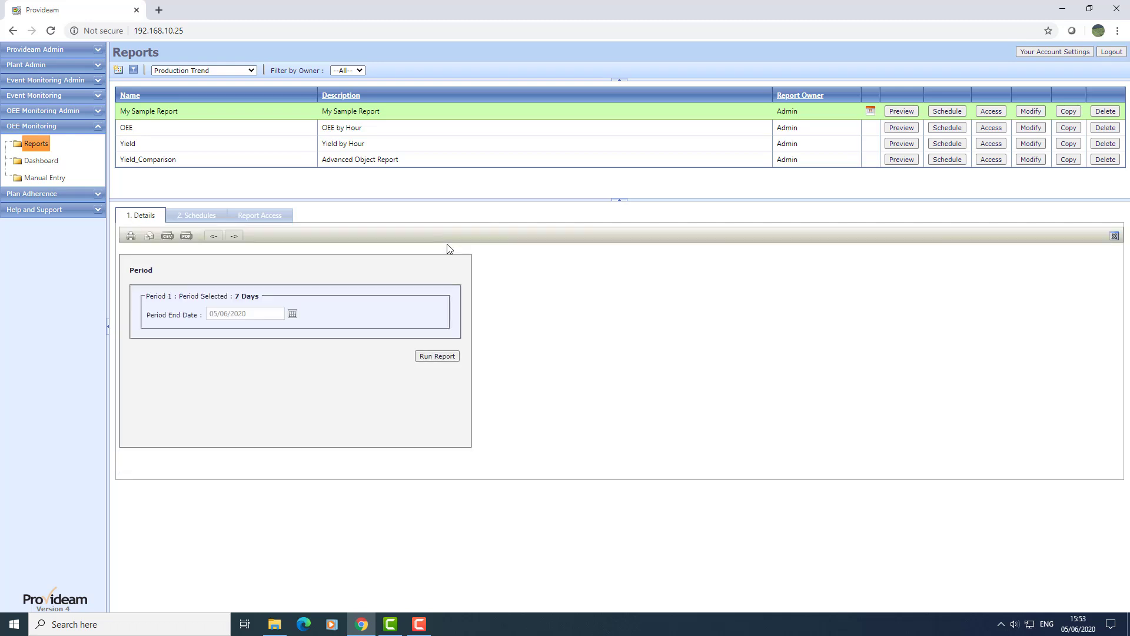
pyautogui.click(440, 356)
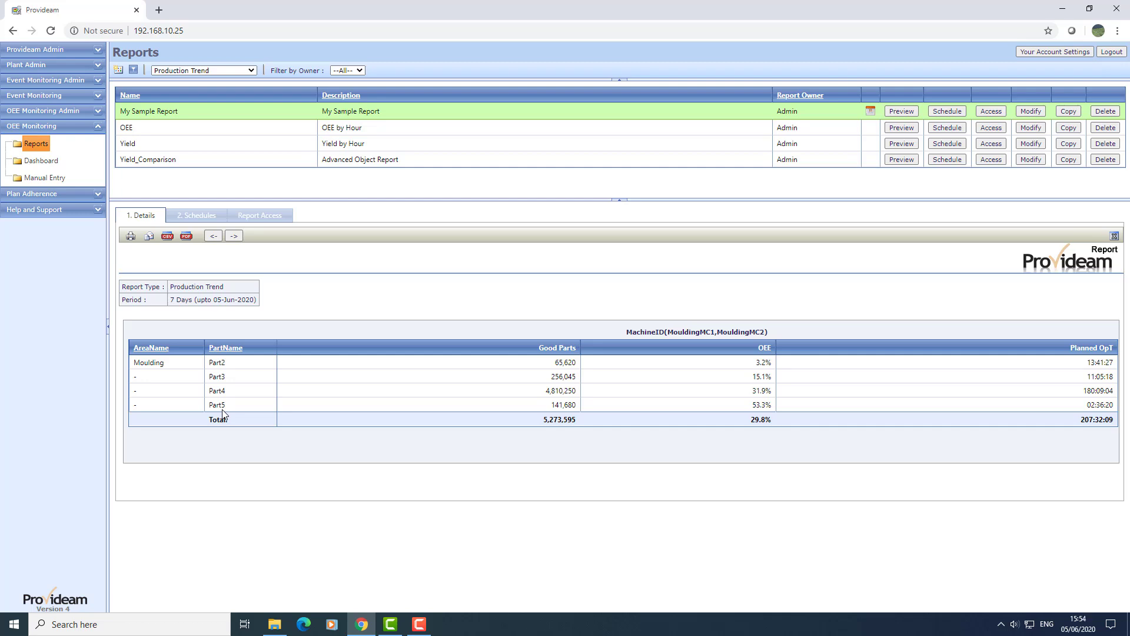
# - Return to the machine selection and limit the report to Part3 and Part4 of MouldingMC1 in the additional details
pyautogui.click(1114, 238)
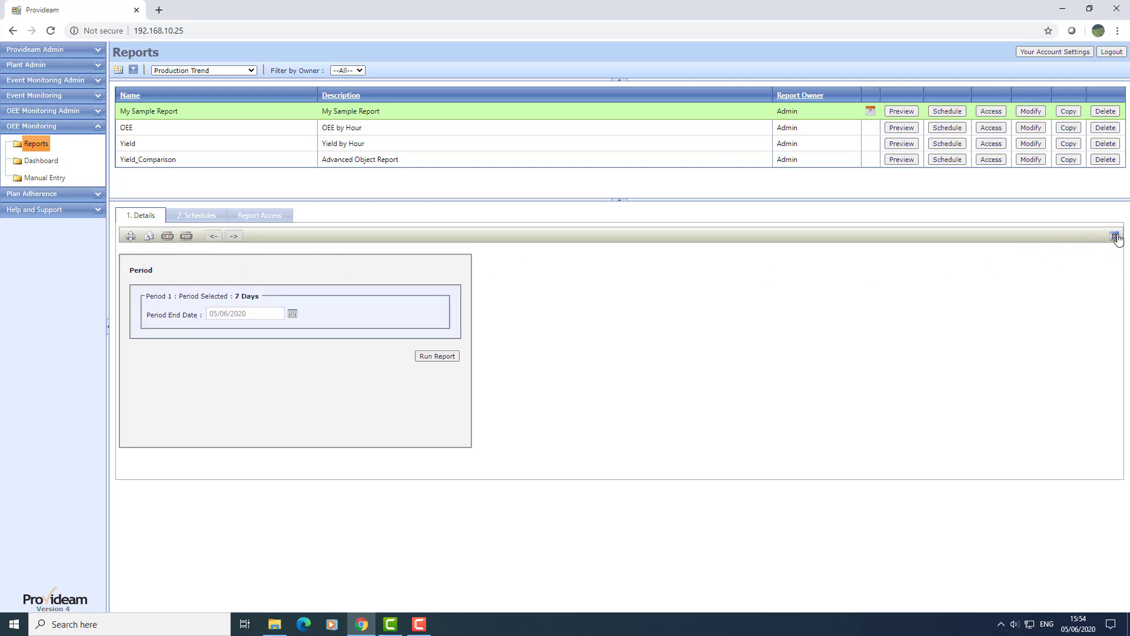
pyautogui.click(1115, 238)
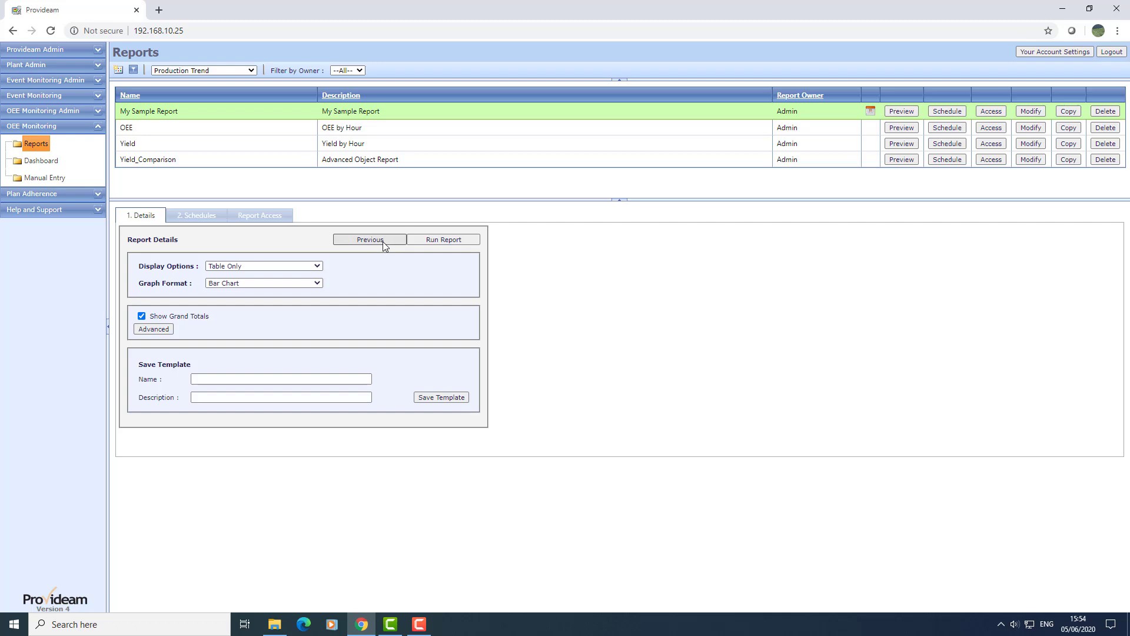
pyautogui.click(382, 242)
pyautogui.click(383, 242)
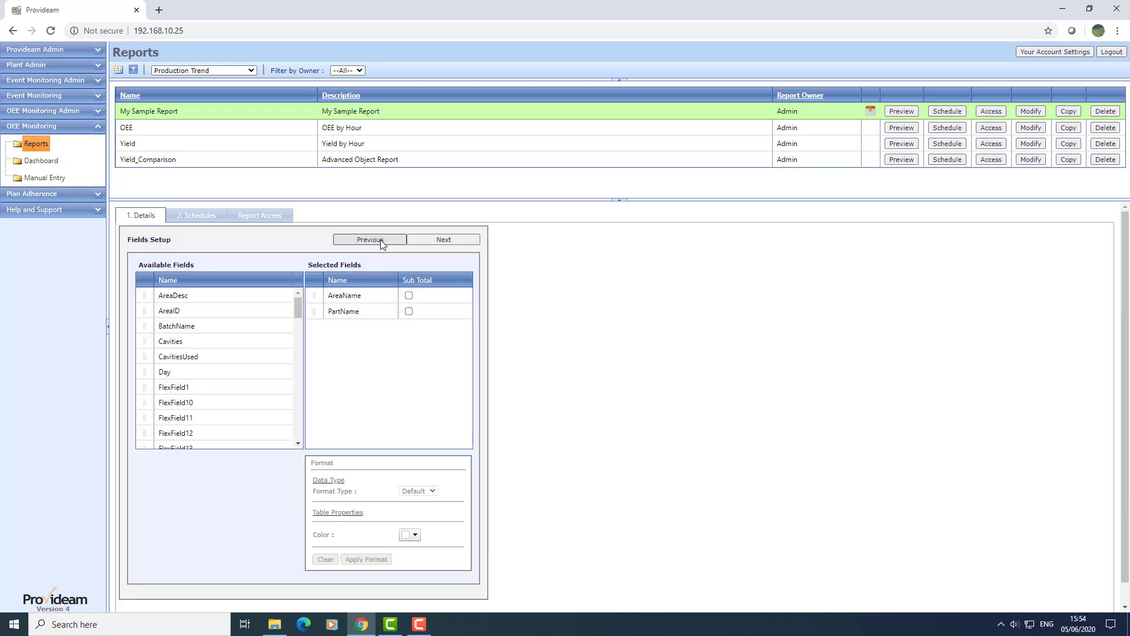
pyautogui.click(383, 242)
pyautogui.click(376, 240)
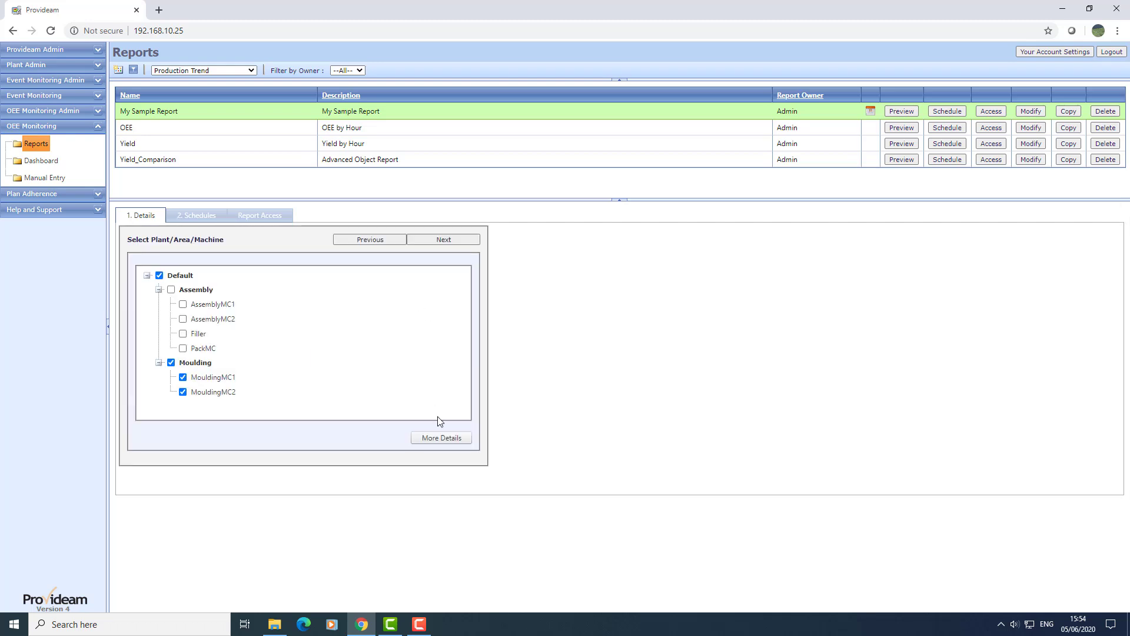
pyautogui.click(444, 438)
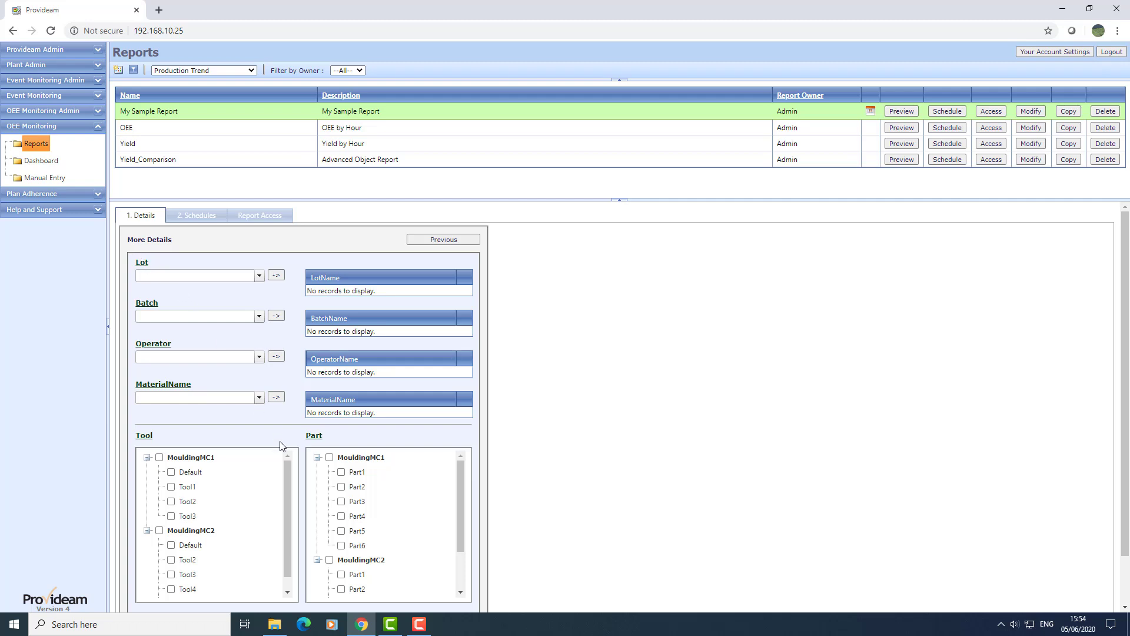
pyautogui.click(342, 502)
pyautogui.click(342, 516)
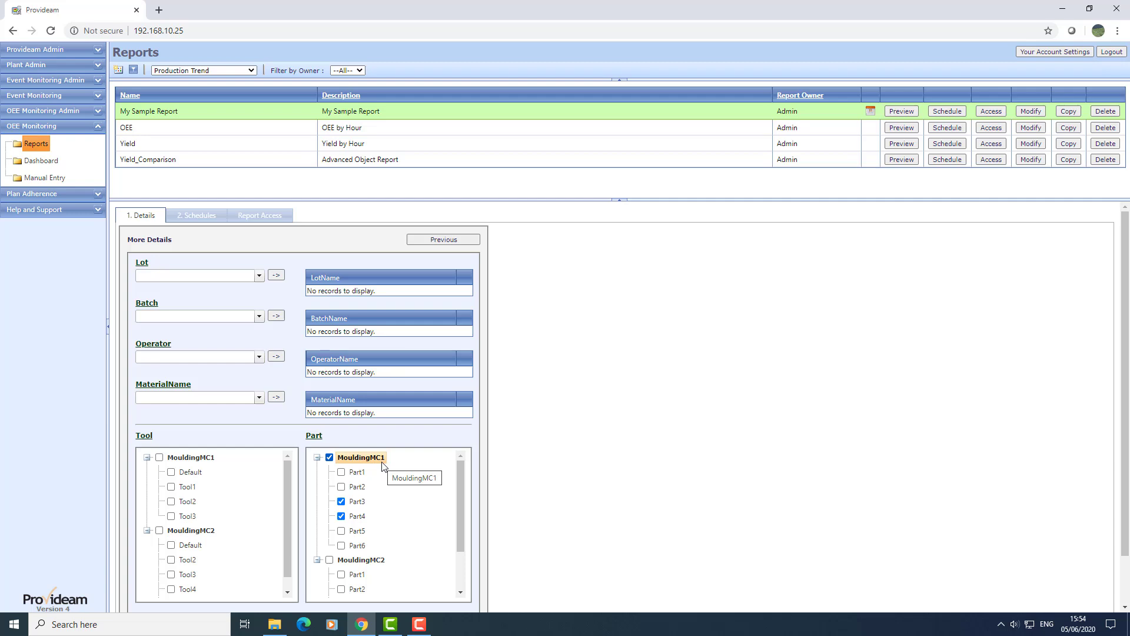
pyautogui.click(445, 238)
# - Proceed through the remaining report setup pages and run the report with the part filter applied
pyautogui.click(446, 241)
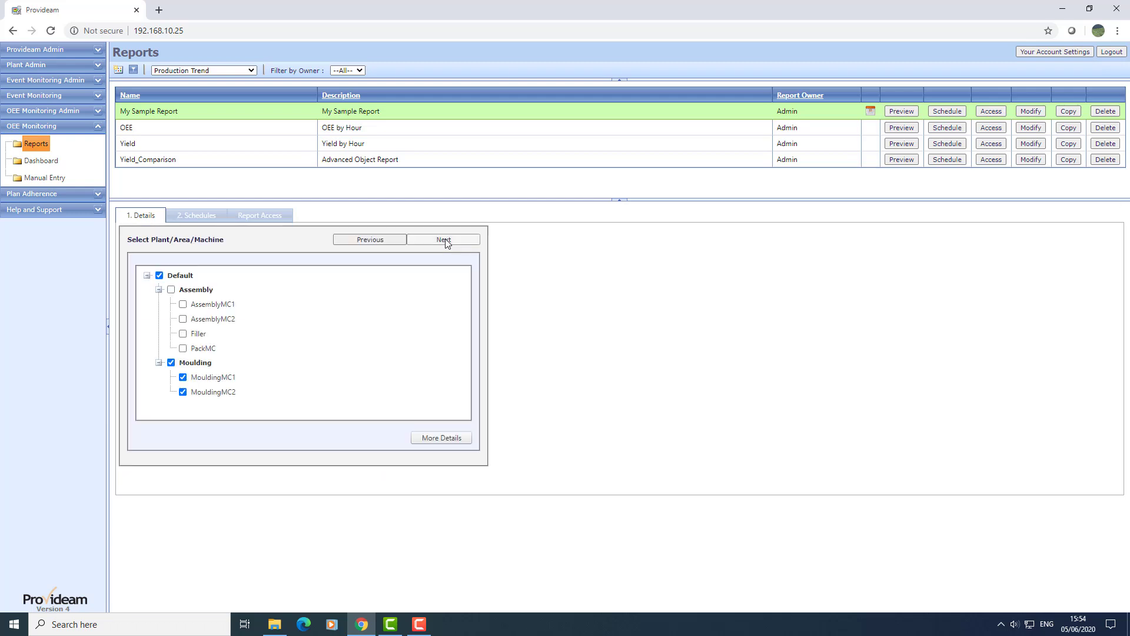
pyautogui.click(445, 239)
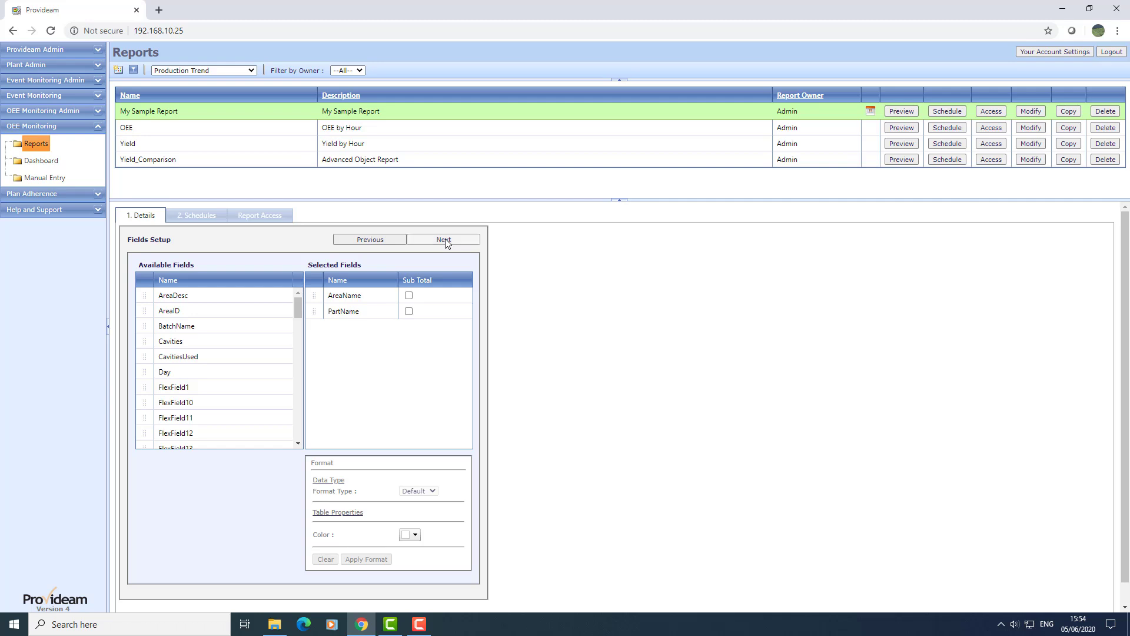
pyautogui.click(445, 239)
pyautogui.click(445, 239)
pyautogui.click(445, 240)
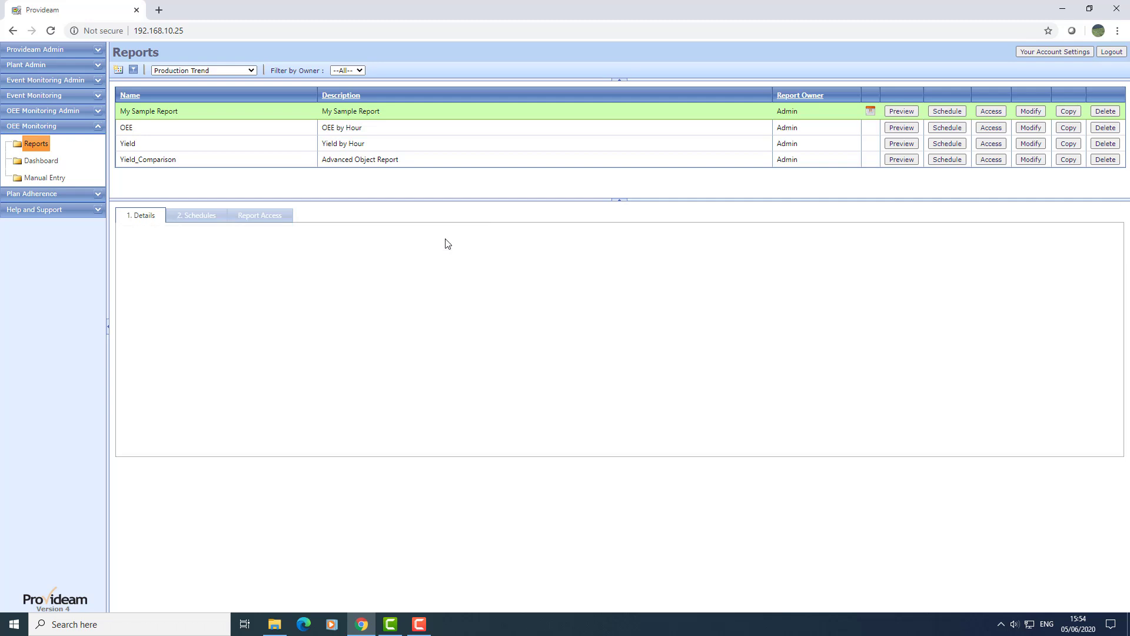
pyautogui.click(437, 357)
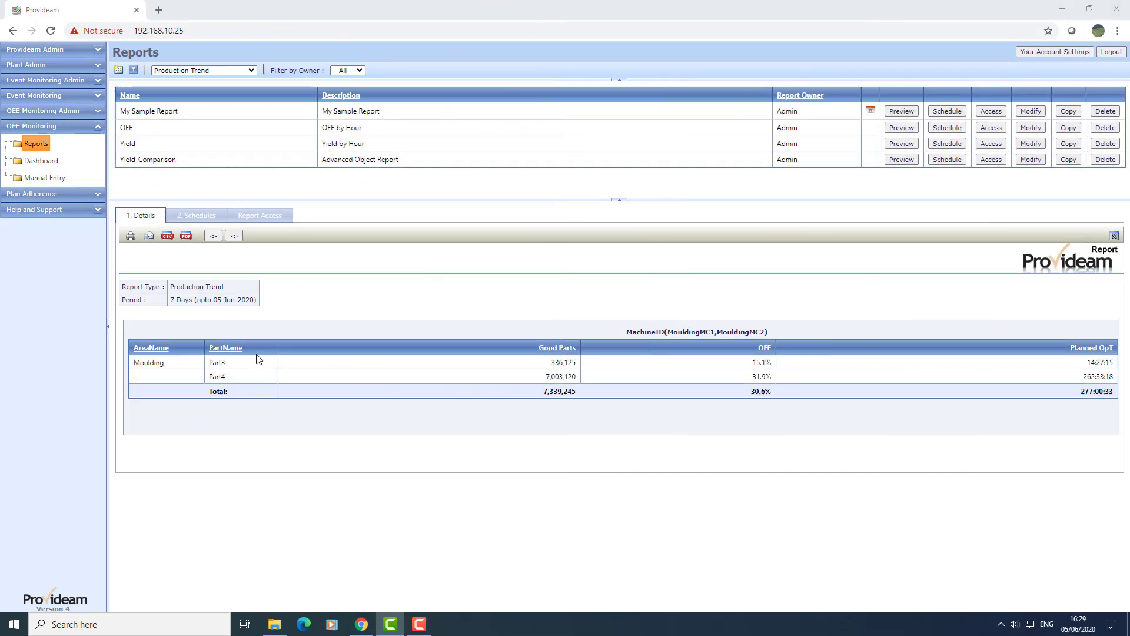
# - Return to the fields setup, add YYYY-MM-DD after PartName and enable a subtotal for PartName
pyautogui.click(1115, 236)
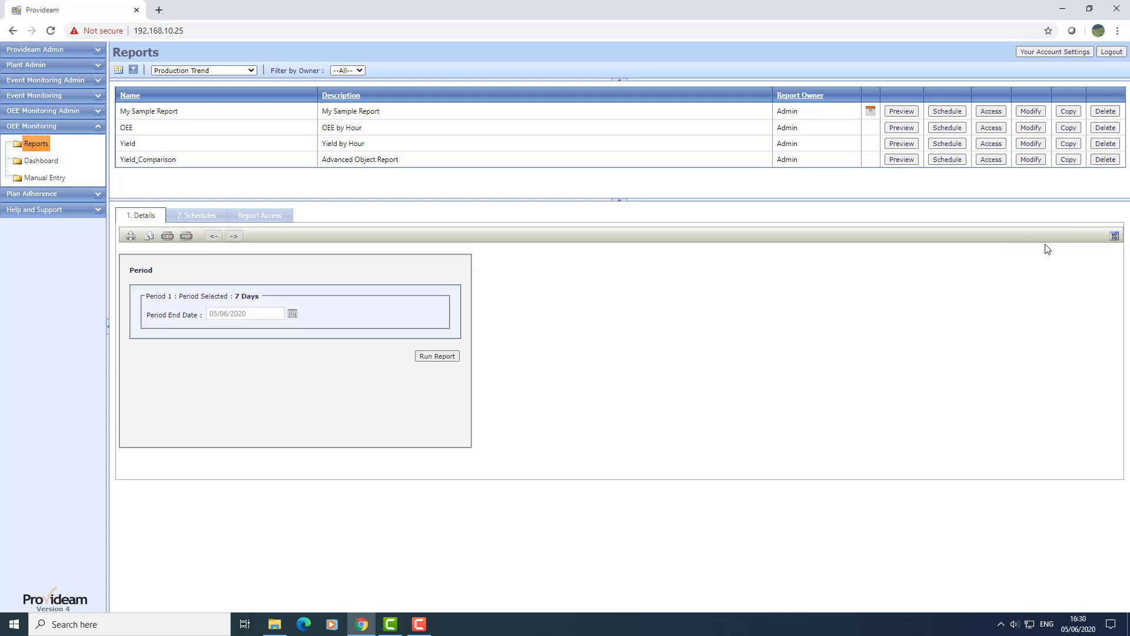
pyautogui.click(1115, 236)
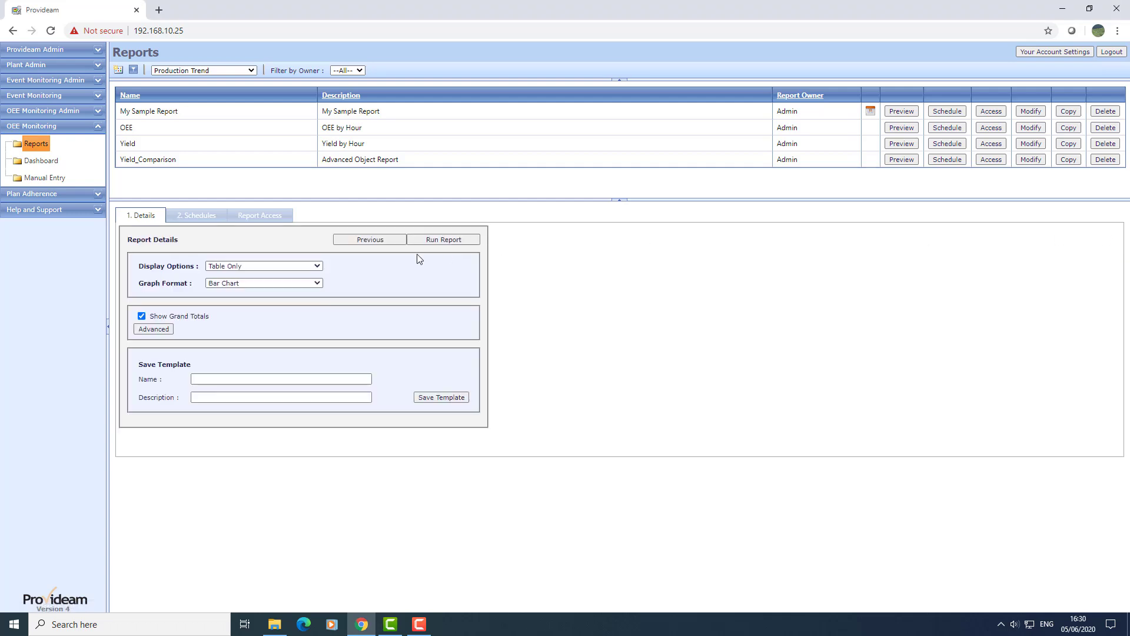
pyautogui.click(388, 242)
pyautogui.click(388, 241)
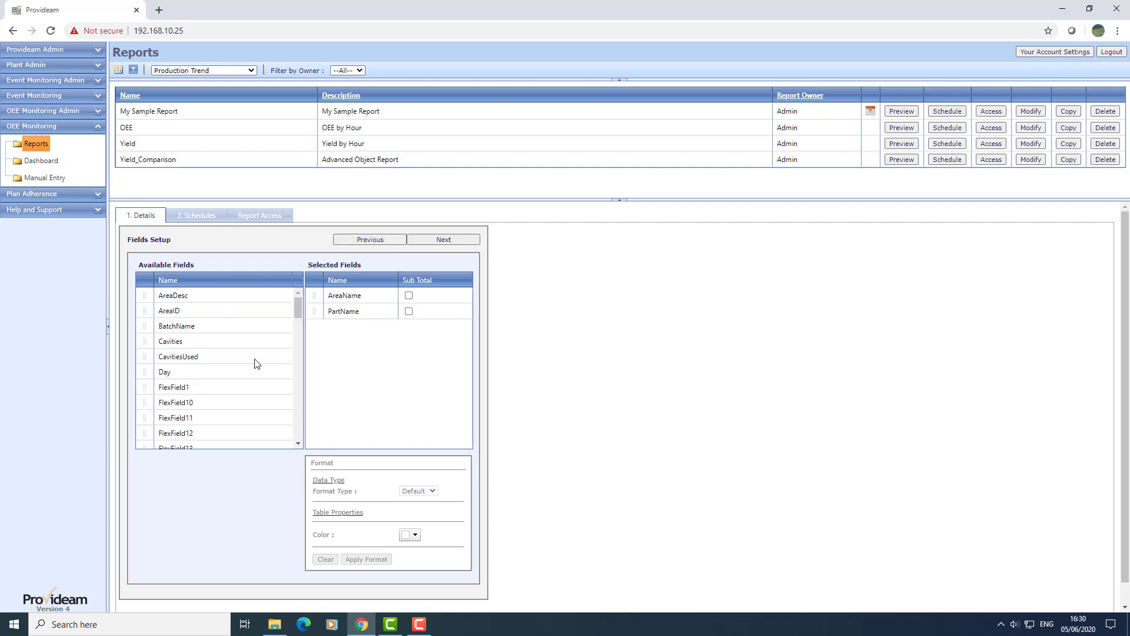
pyautogui.moveTo(300, 314); pyautogui.dragTo(299, 429)
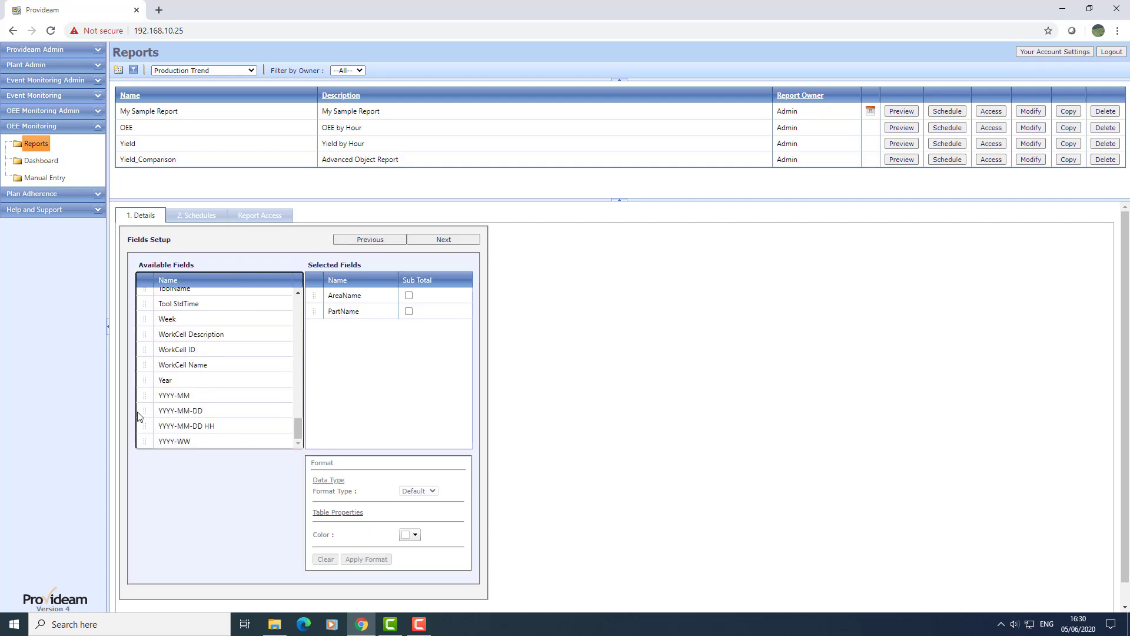
pyautogui.moveTo(149, 412); pyautogui.dragTo(333, 356)
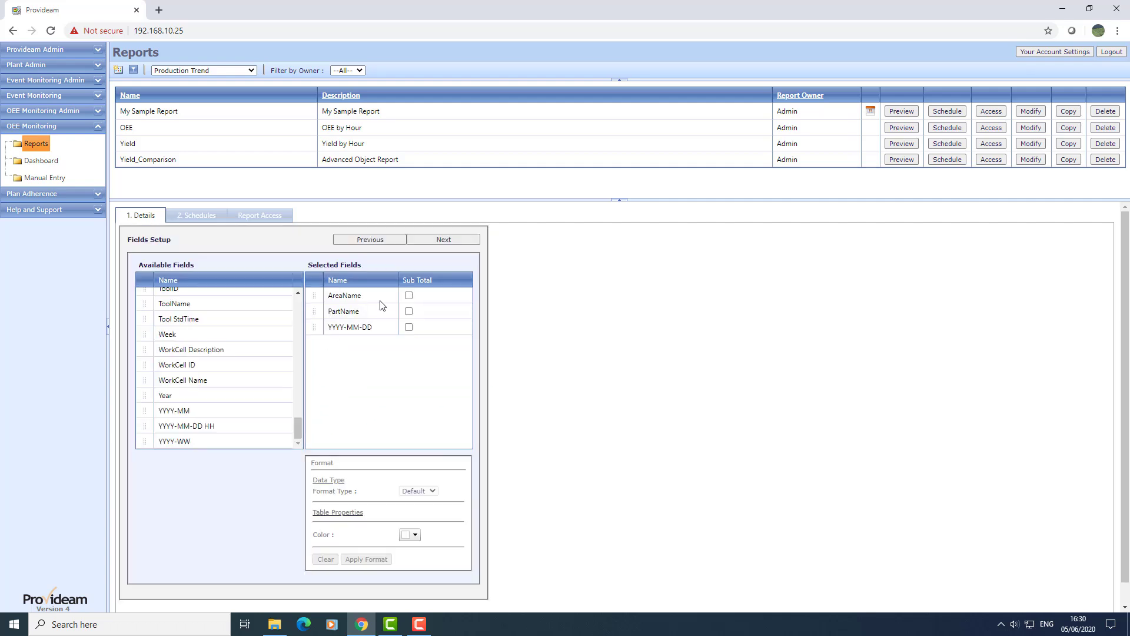
pyautogui.click(409, 311)
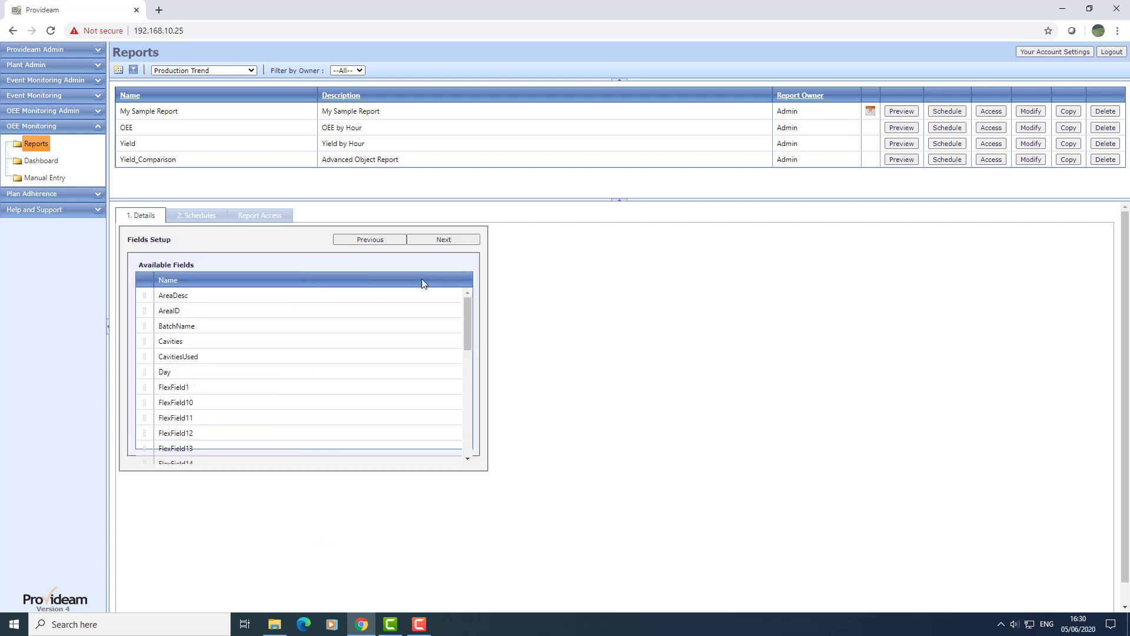
# - Run the 7-day report with the date field and part subtotals included
pyautogui.click(443, 239)
pyautogui.click(443, 239)
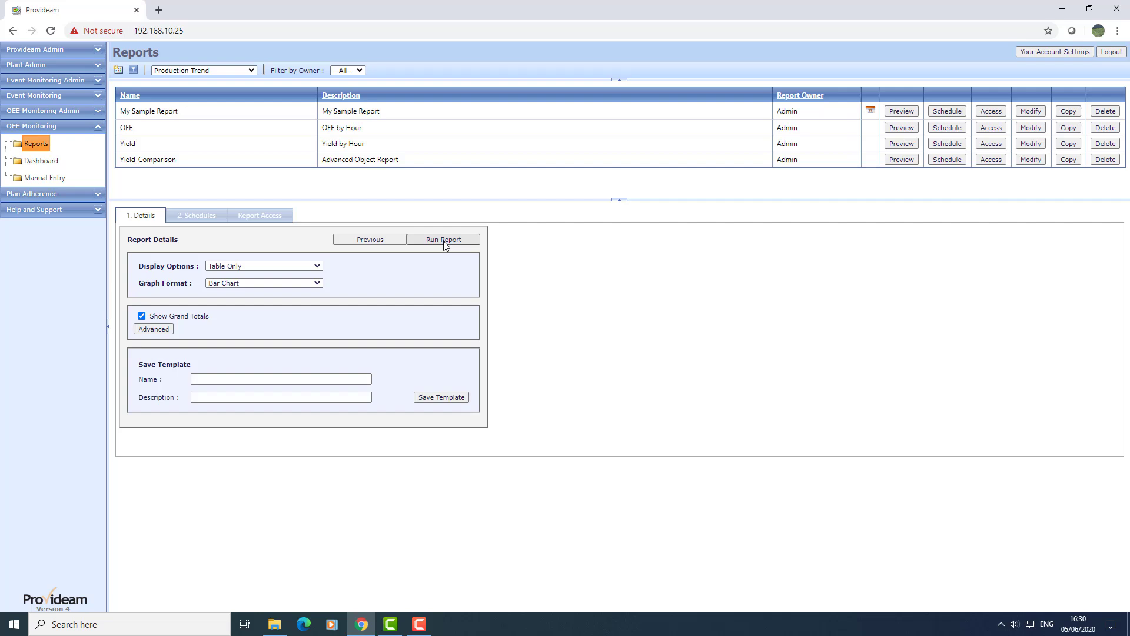
pyautogui.click(444, 239)
pyautogui.click(433, 353)
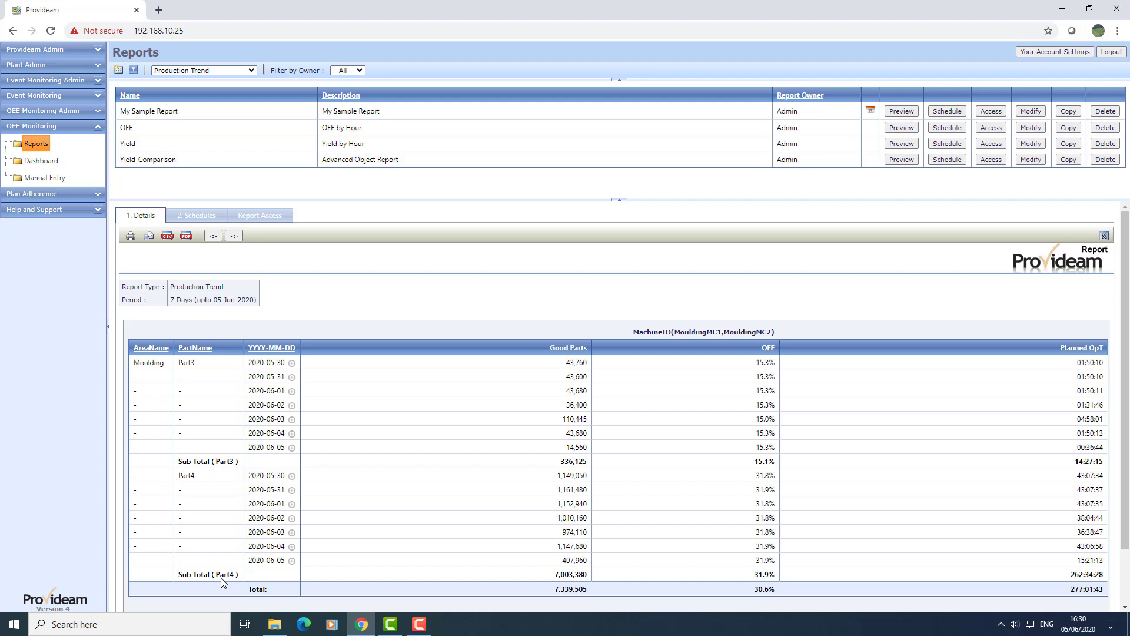
# - Return to the fields setup and move the YYYY-MM-DD field ahead of PartName
pyautogui.click(1104, 237)
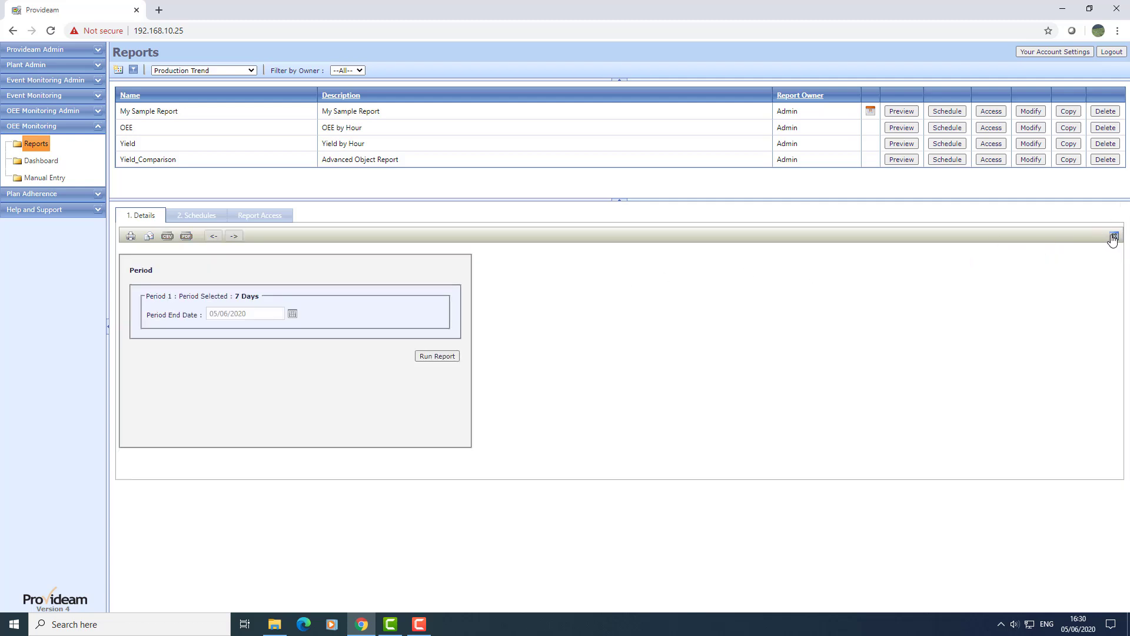
pyautogui.click(380, 241)
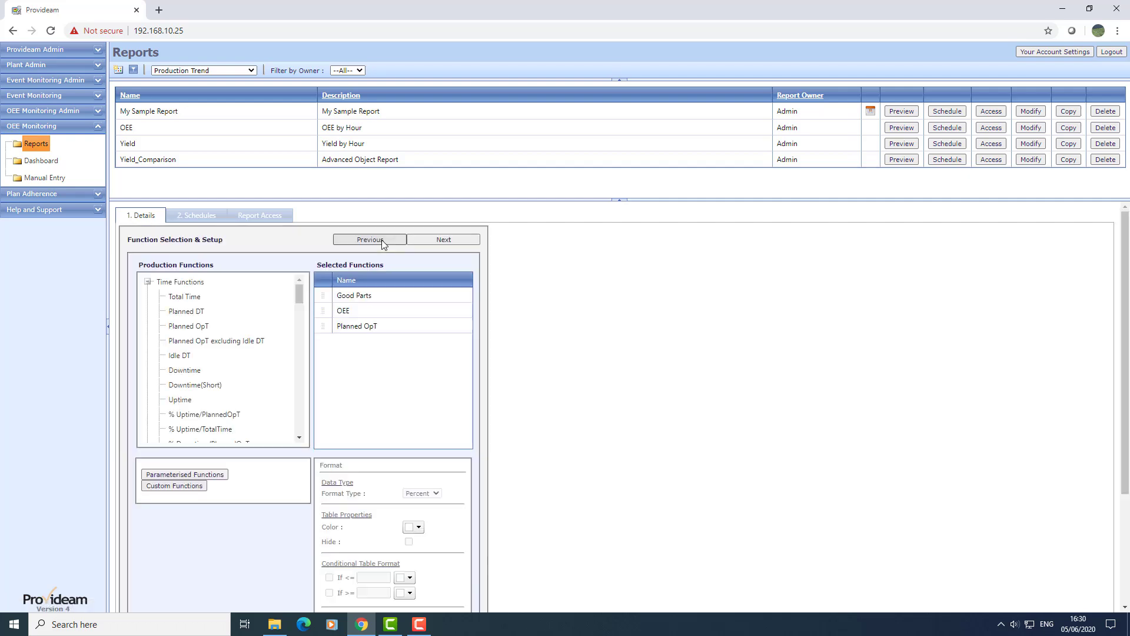
pyautogui.click(380, 240)
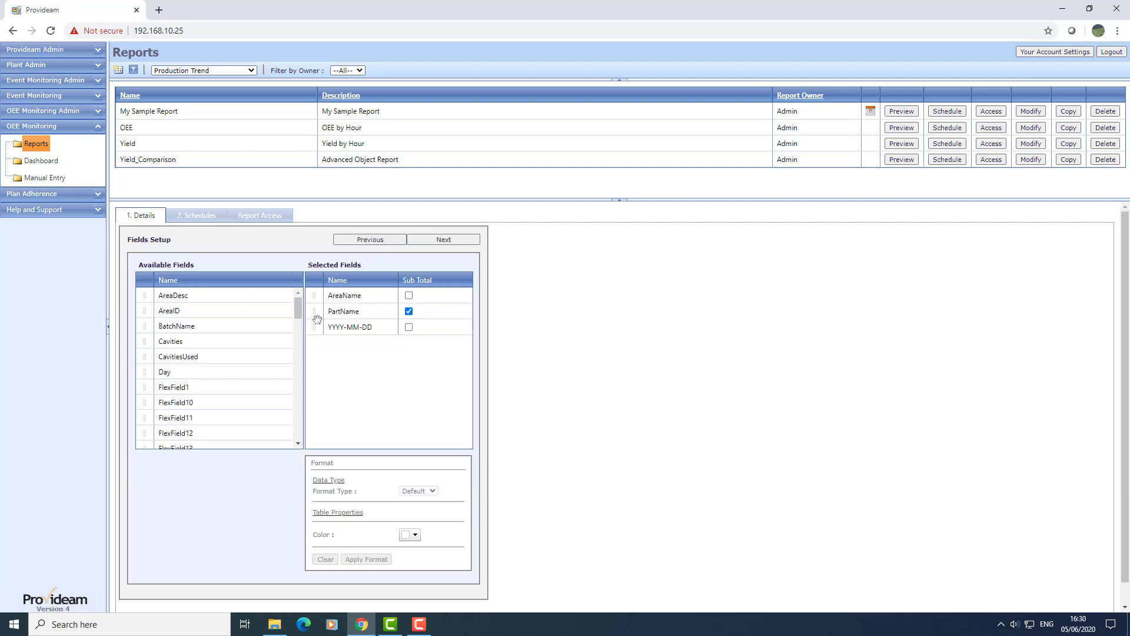
pyautogui.moveTo(316, 327); pyautogui.dragTo(317, 312)
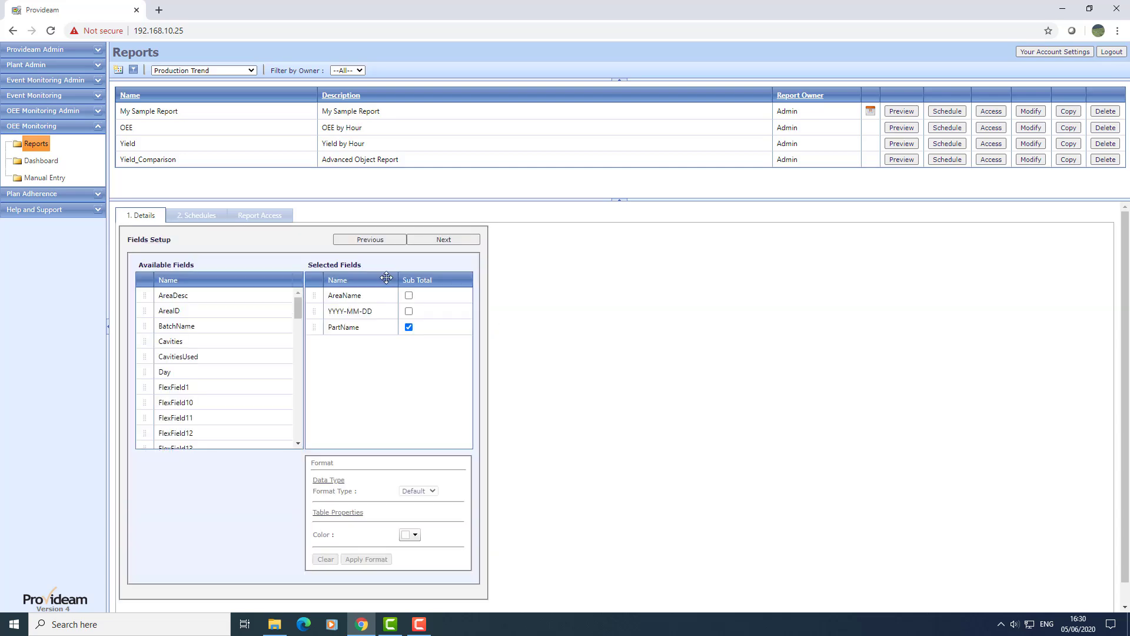
# - Proceed through the remaining setup pages and run the 7-day report with YYYY-MM-DD placed ahead of PartName
pyautogui.click(453, 242)
pyautogui.click(453, 242)
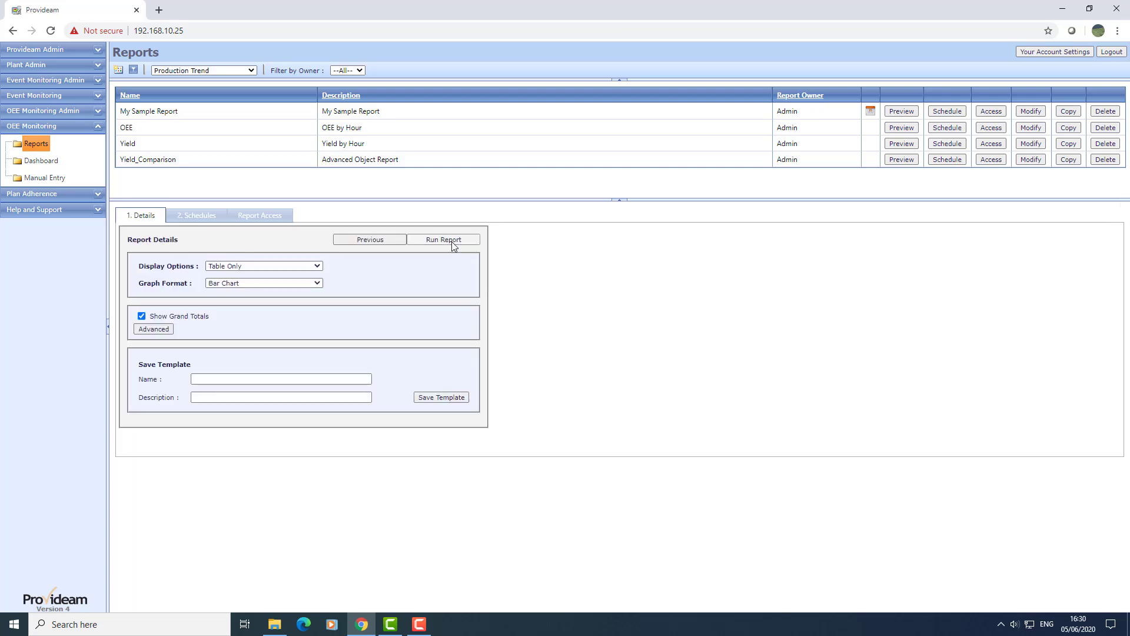
pyautogui.click(452, 242)
pyautogui.click(441, 356)
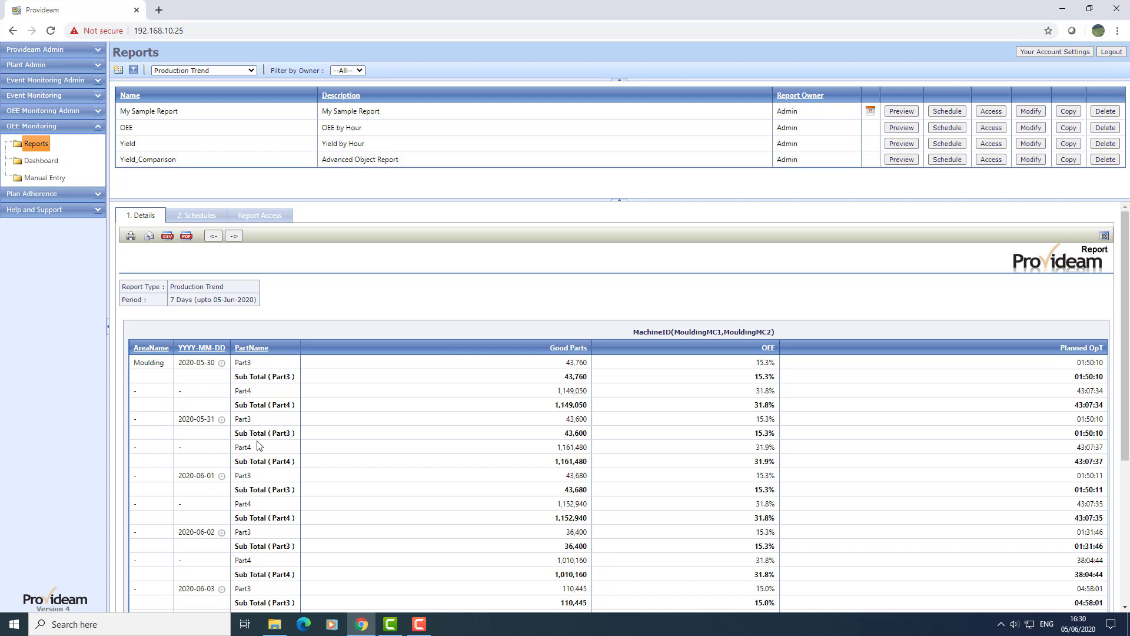
# - Return to the fields setup, disable the PartName subtotal and enable a subtotal for YYYY-MM-DD
pyautogui.click(1105, 236)
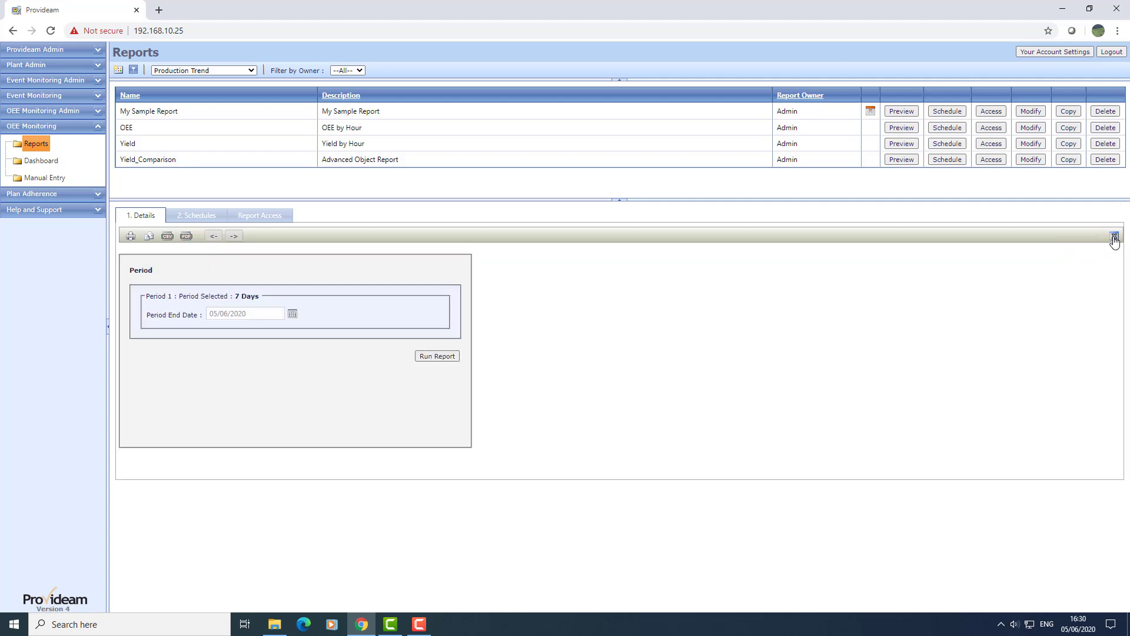
pyautogui.click(1113, 236)
pyautogui.click(380, 240)
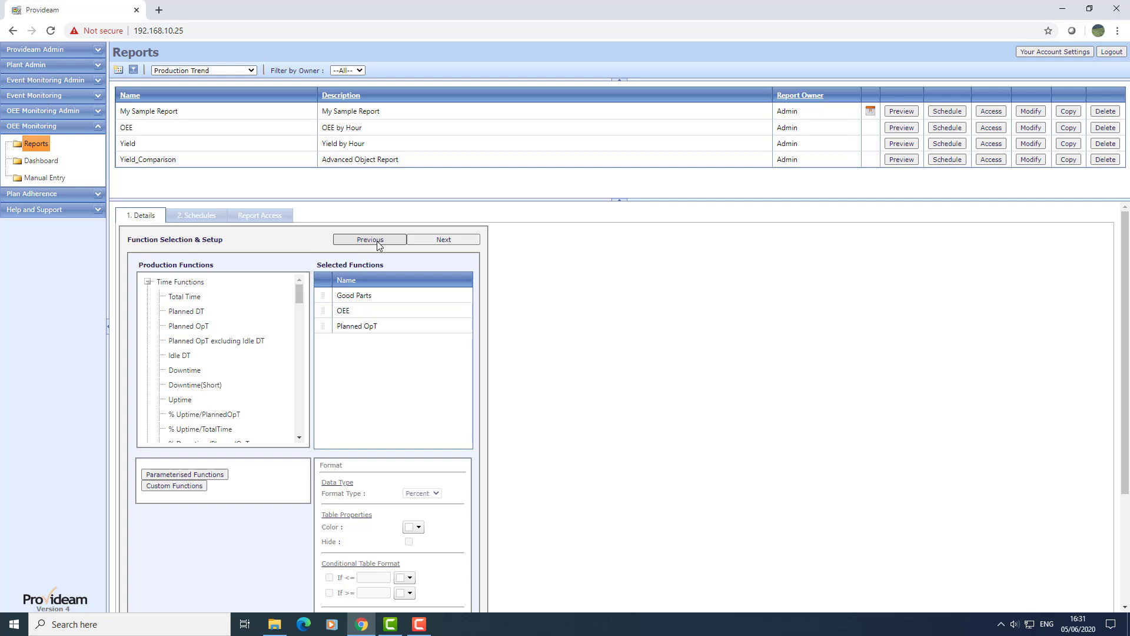
pyautogui.click(380, 243)
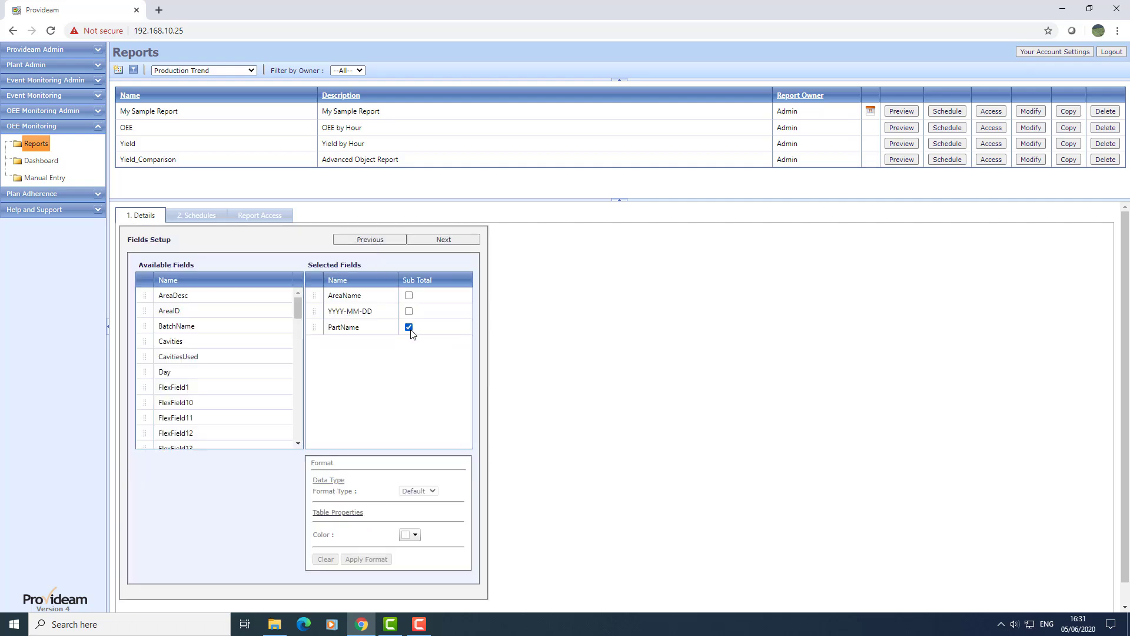
pyautogui.click(409, 328)
pyautogui.click(409, 312)
# - Proceed through the remaining setup pages and run the 7-day report with subtotals by date
pyautogui.click(445, 240)
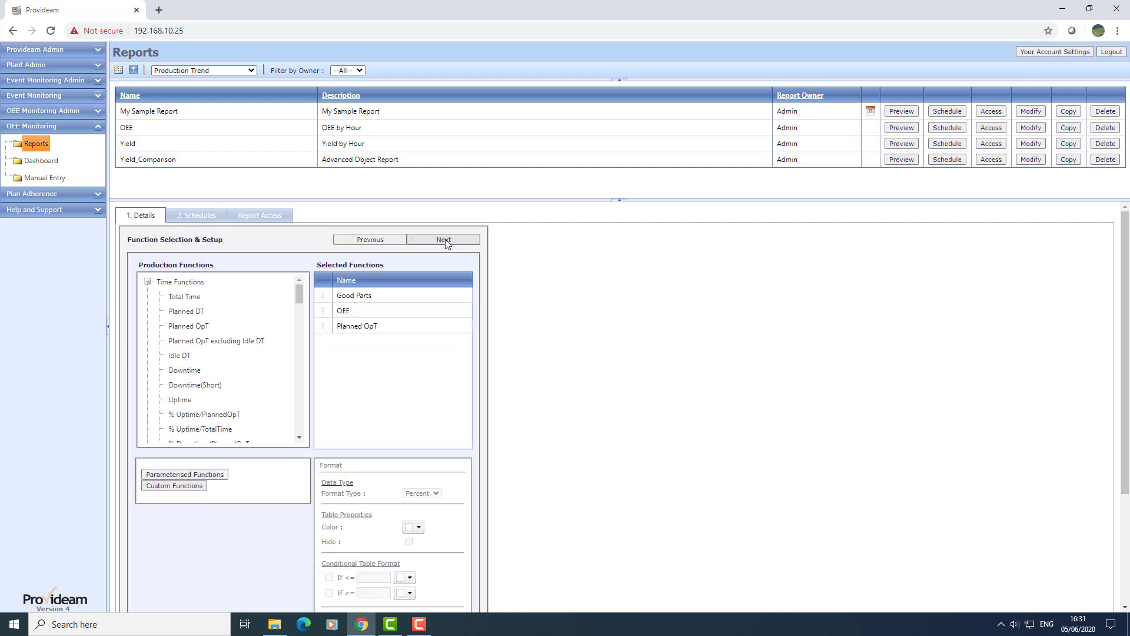
pyautogui.click(446, 239)
pyautogui.click(445, 239)
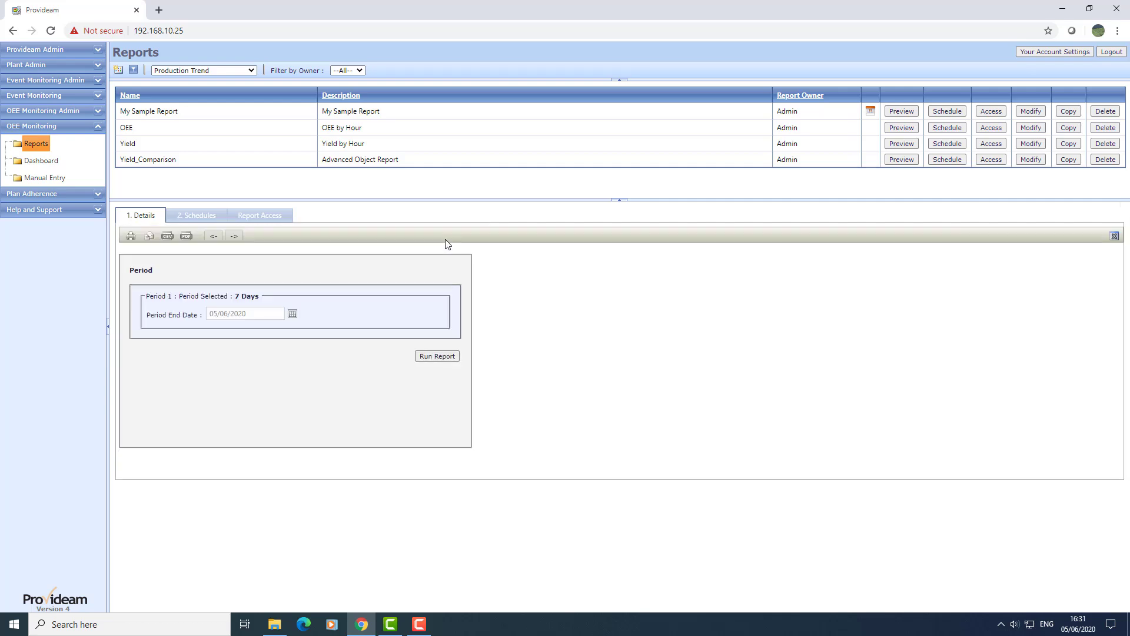
pyautogui.click(447, 356)
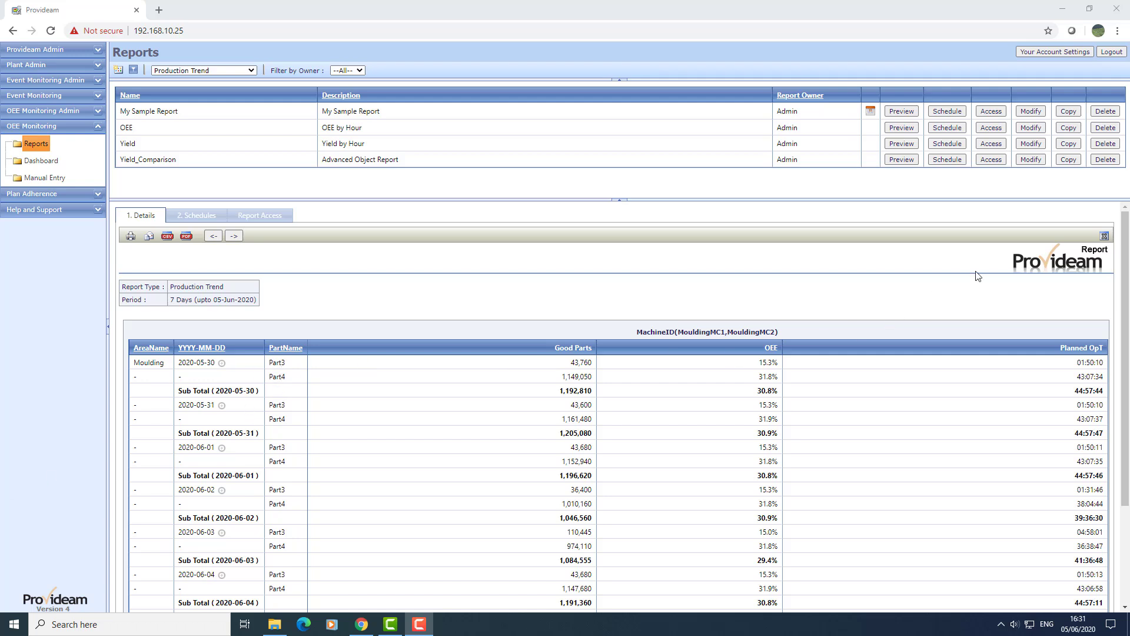
# - Return to the fields setup, remove YYYY-MM-DD from the selected fields and add StdTime after PartName
pyautogui.click(1105, 237)
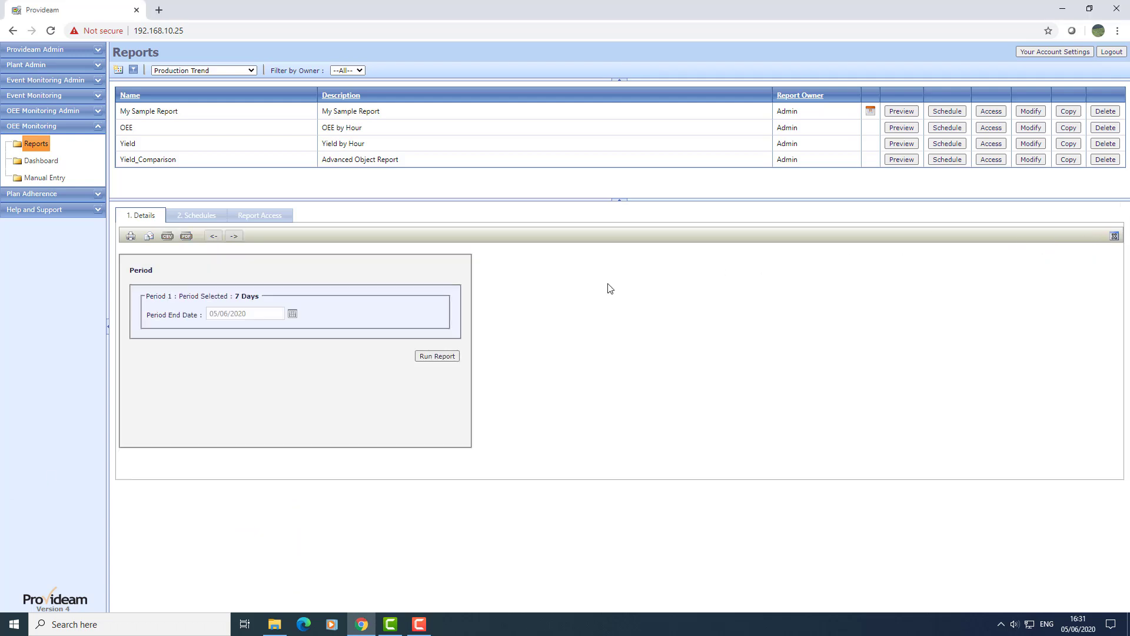
pyautogui.click(1115, 237)
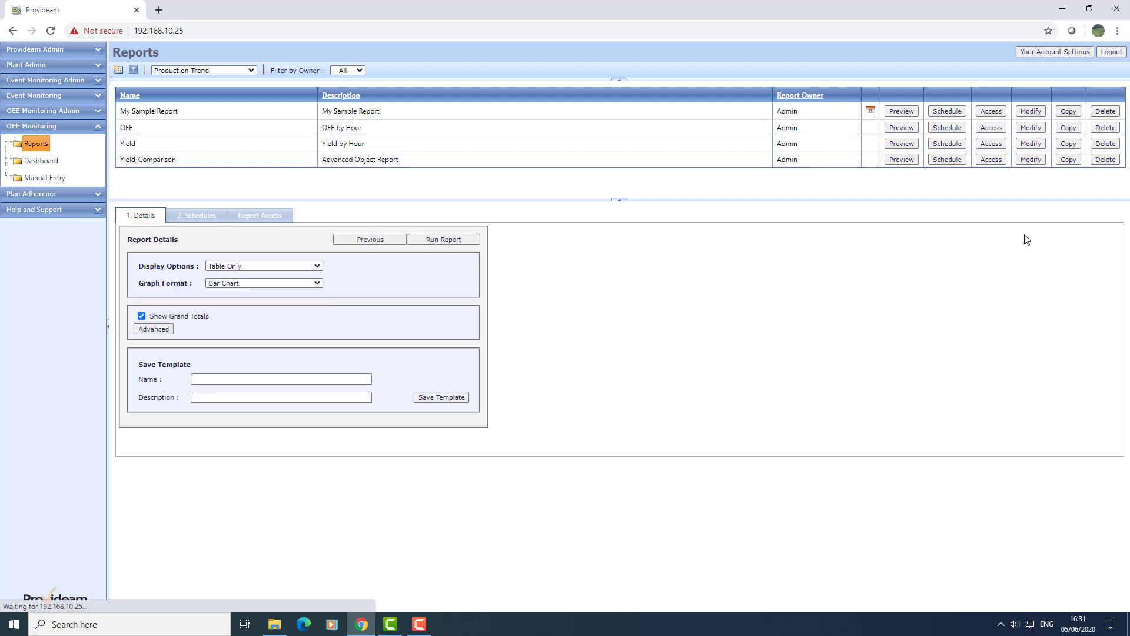
pyautogui.click(370, 240)
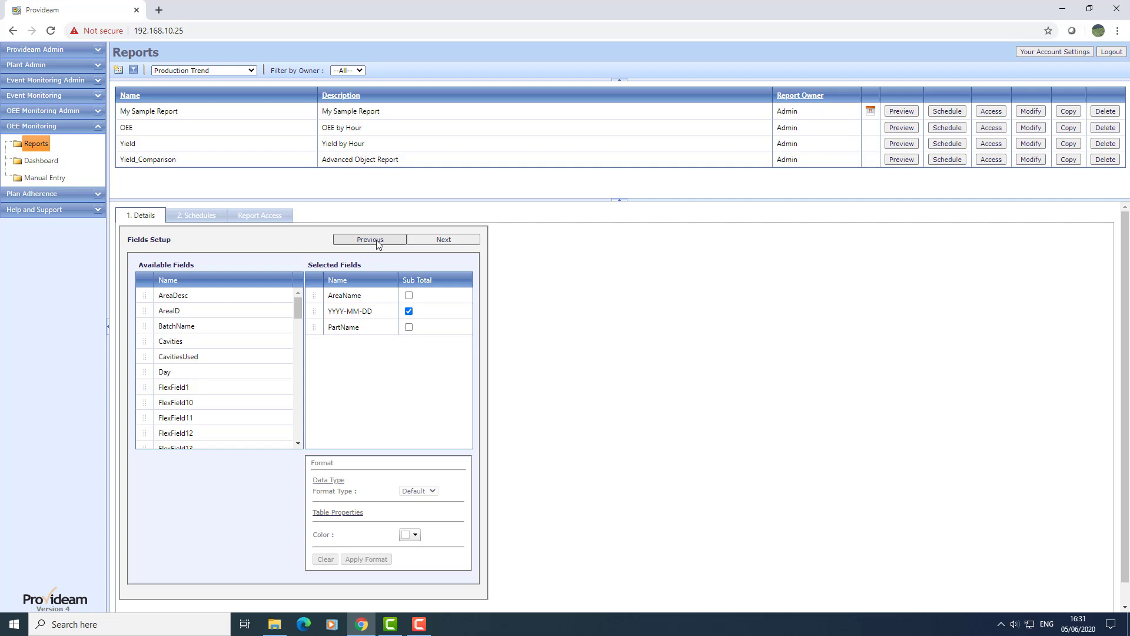
pyautogui.moveTo(314, 311); pyautogui.dragTo(241, 336)
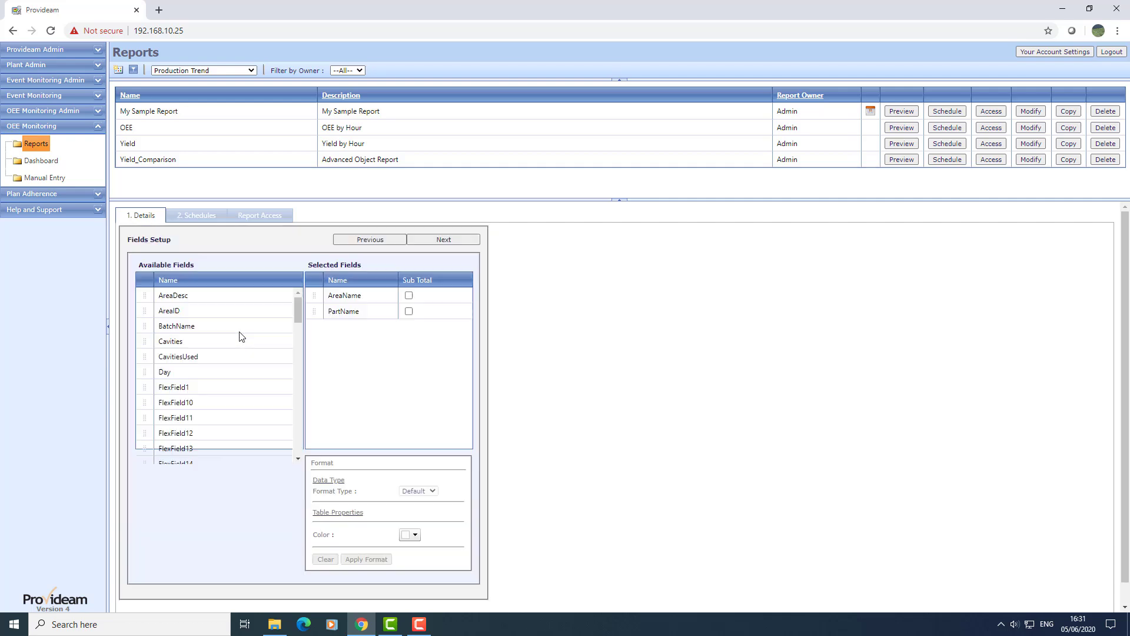
pyautogui.moveTo(298, 312); pyautogui.dragTo(281, 456)
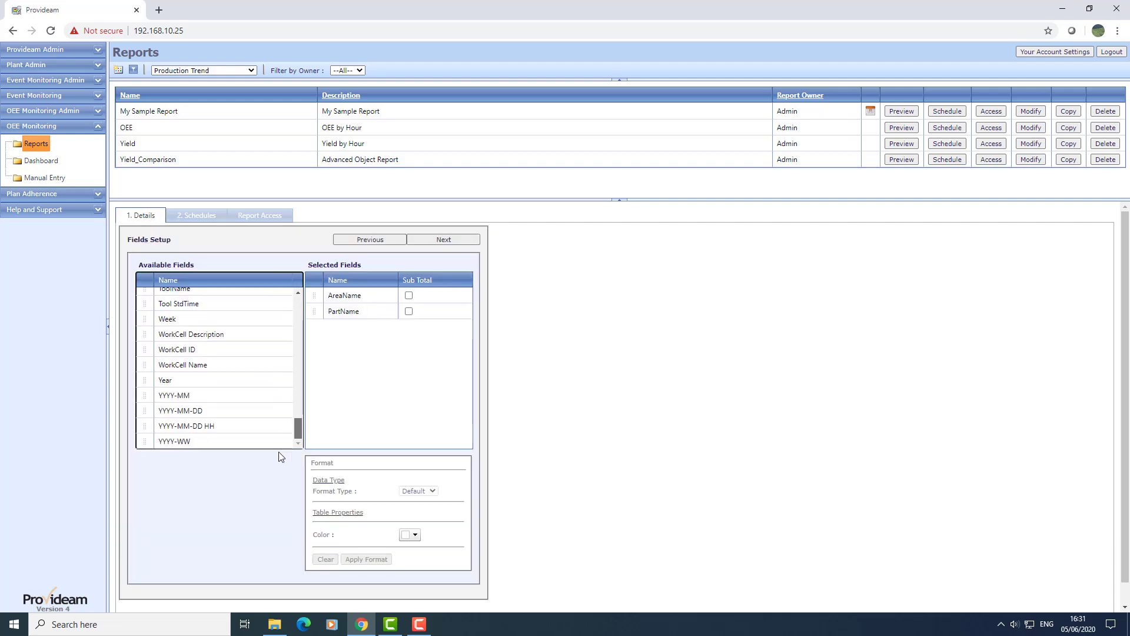
pyautogui.scroll(3, 287, 433)
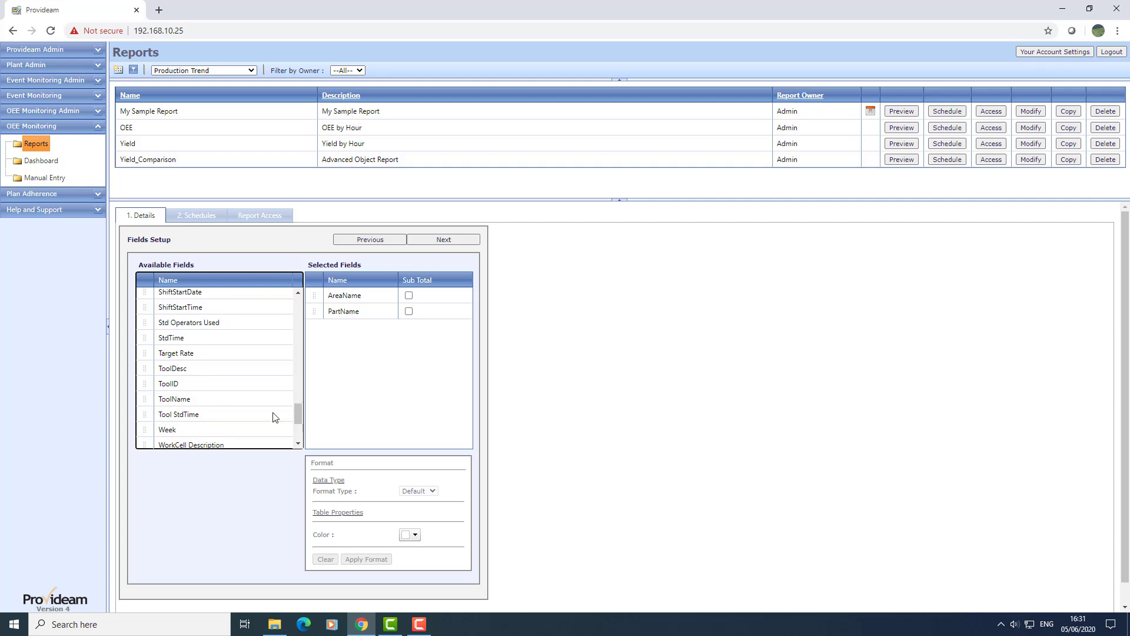
pyautogui.moveTo(151, 341); pyautogui.dragTo(318, 334)
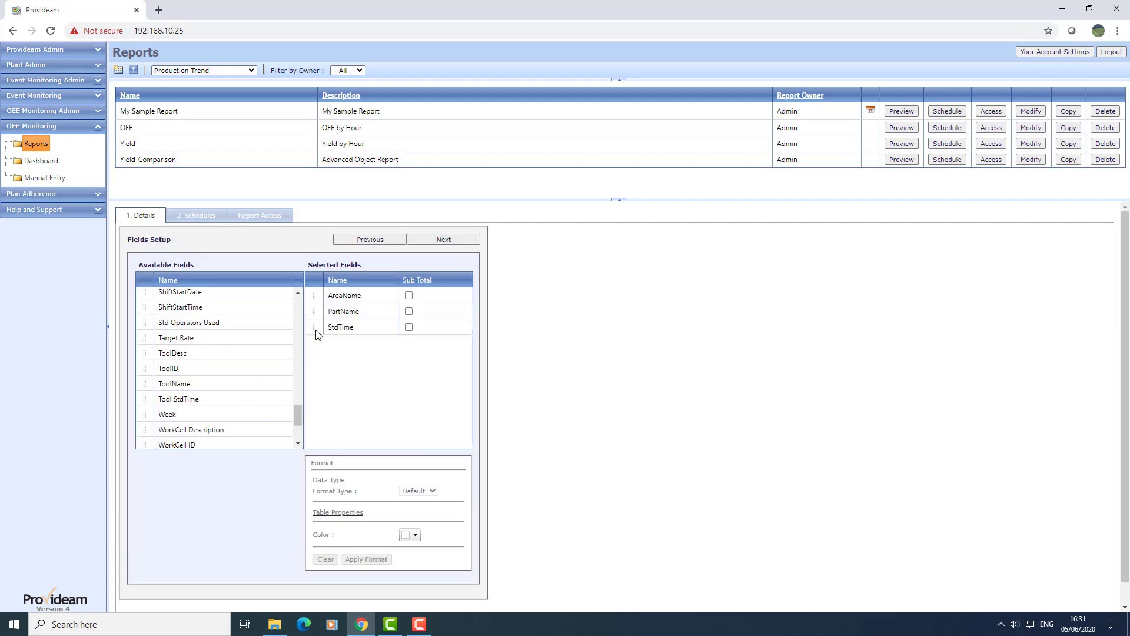
# - Format the StdTime field as Decimal with 4 decimal places and a yellow table colour, and apply the format
pyautogui.click(339, 328)
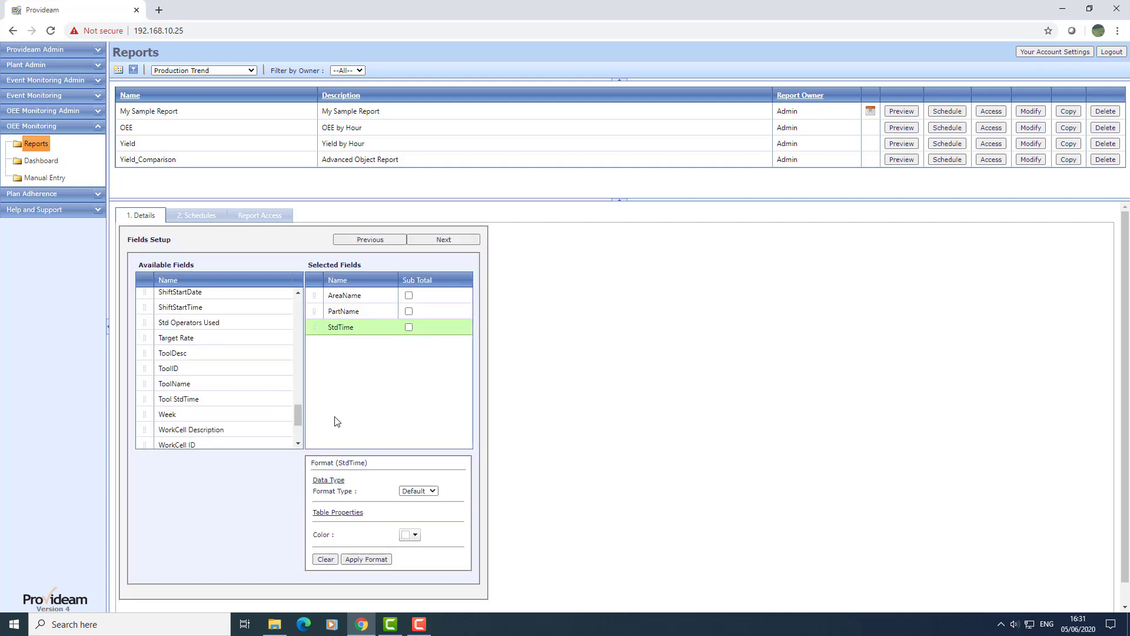
pyautogui.scroll(-1, 334, 459)
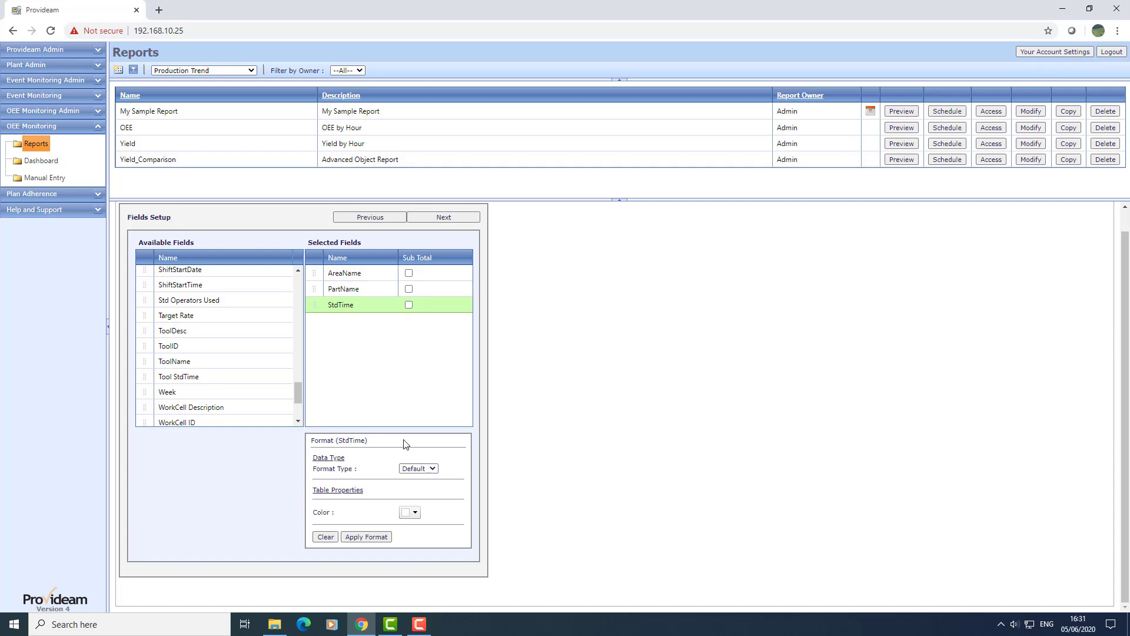
pyautogui.click(429, 470)
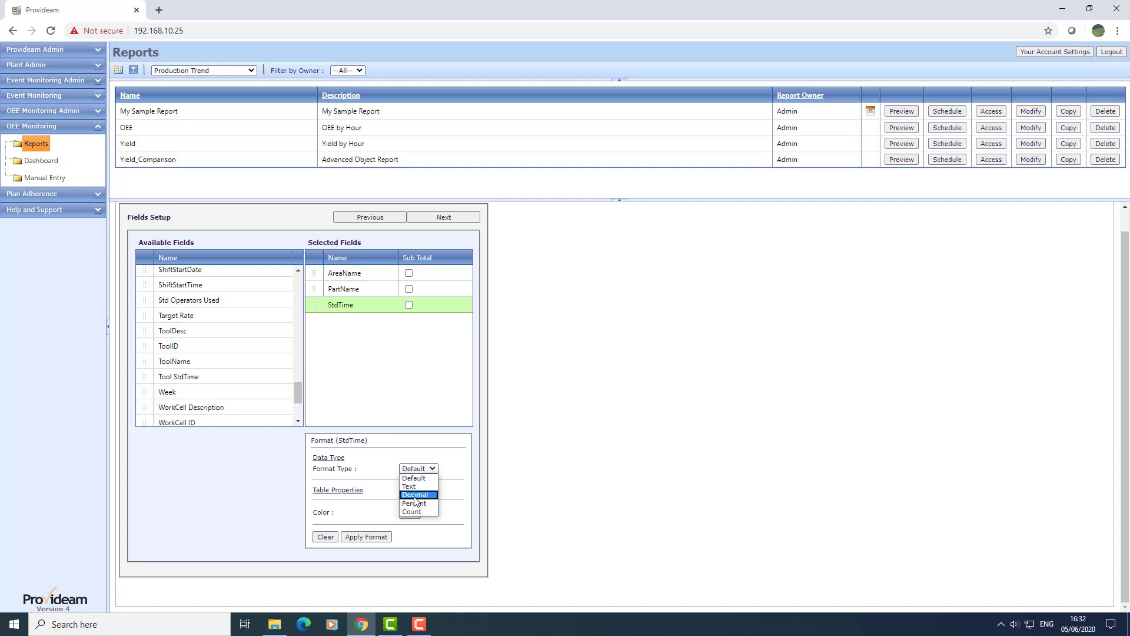
pyautogui.click(415, 495)
pyautogui.click(408, 481)
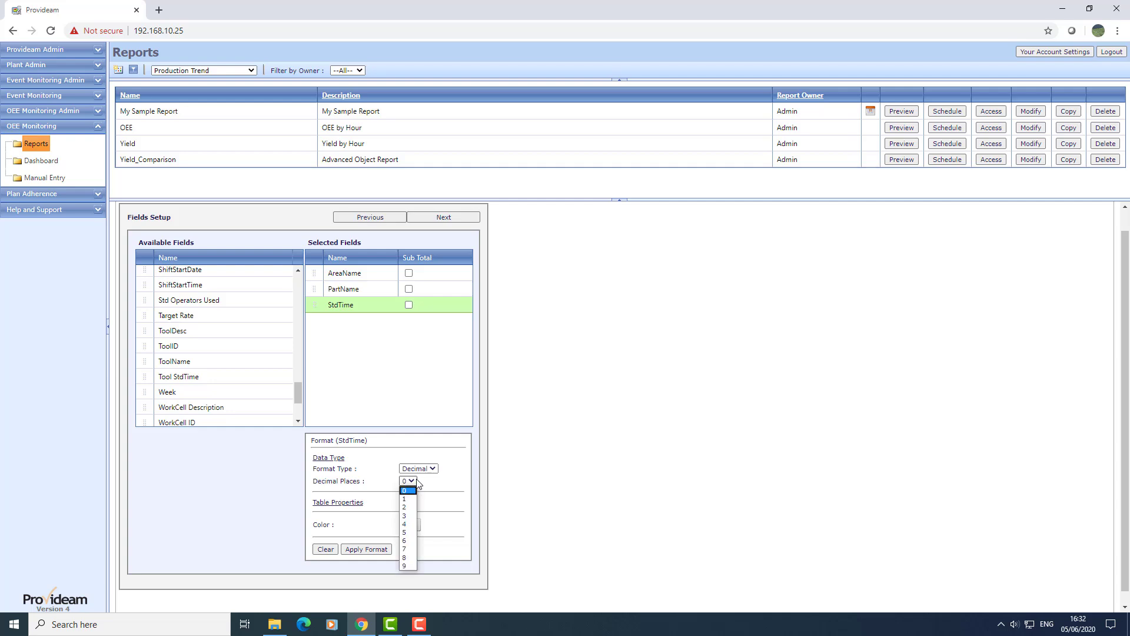
pyautogui.click(404, 524)
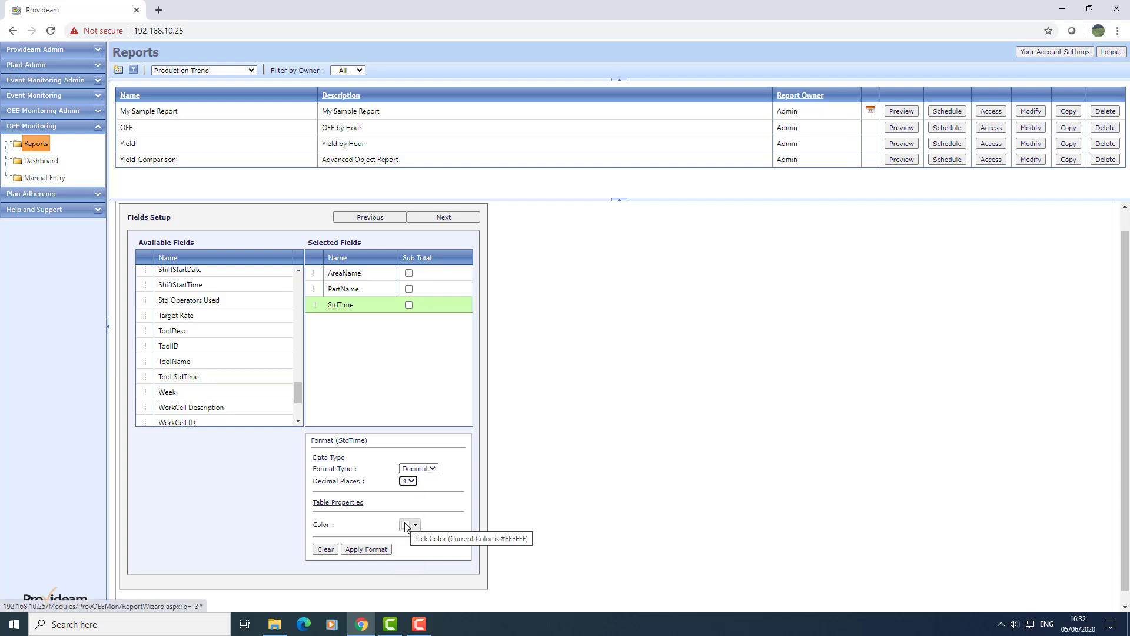
pyautogui.click(415, 524)
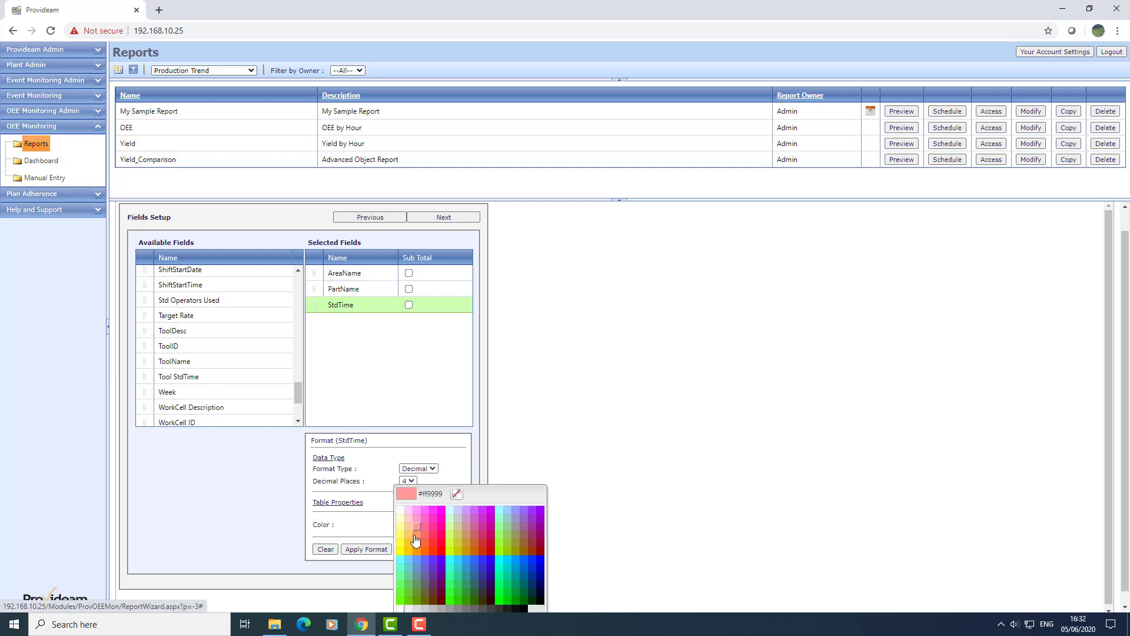
pyautogui.click(402, 548)
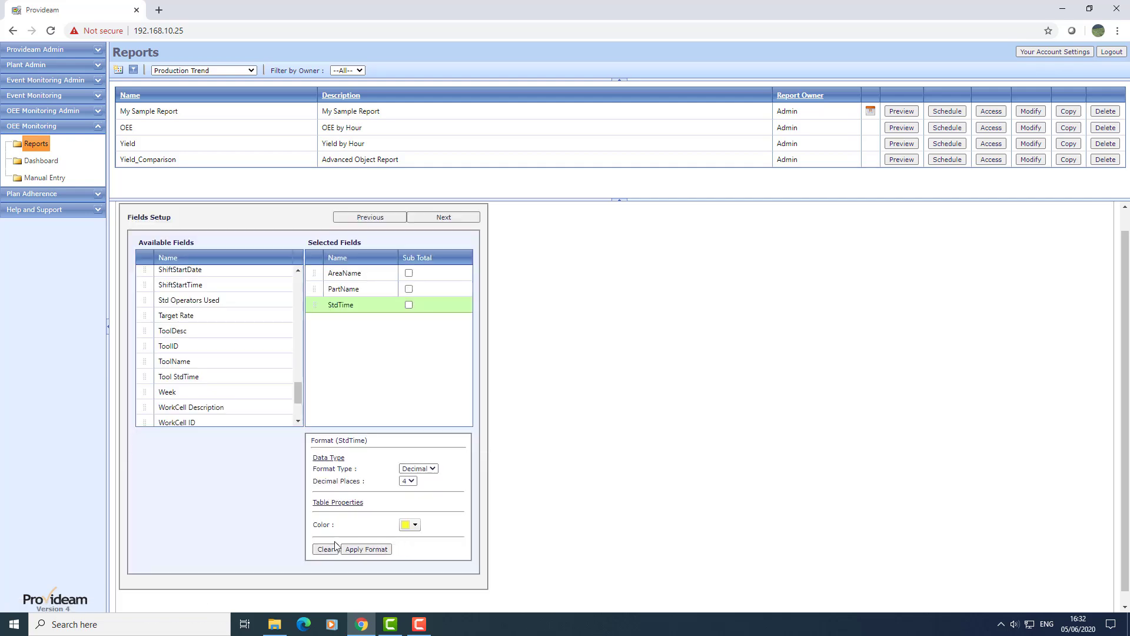
pyautogui.click(365, 549)
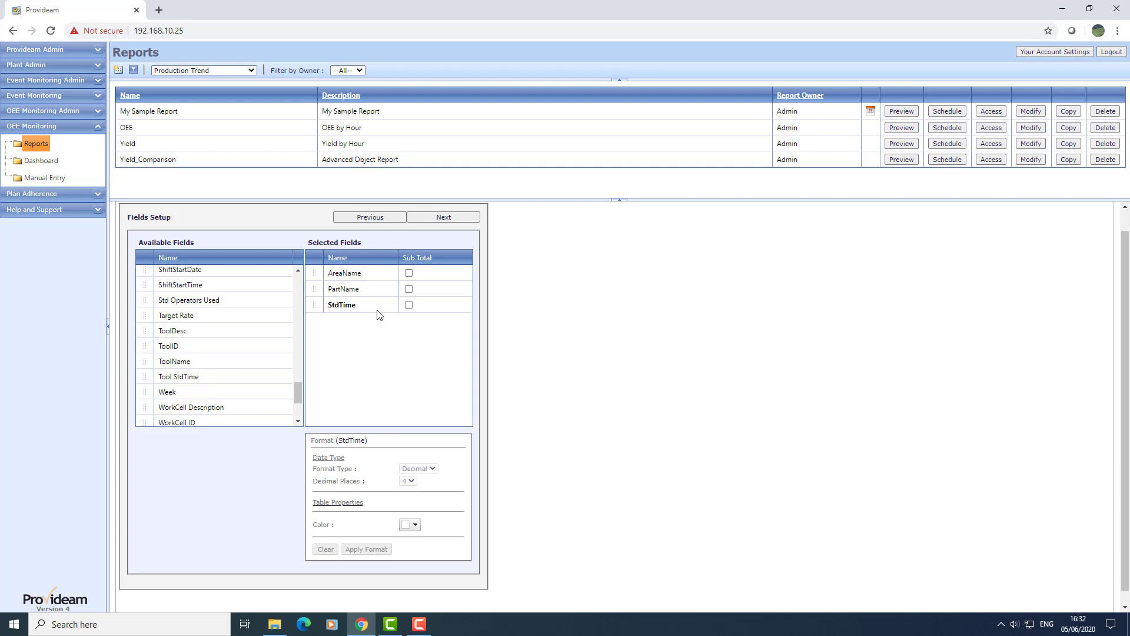
# - Clear the format applied to the StdTime field
pyautogui.click(345, 306)
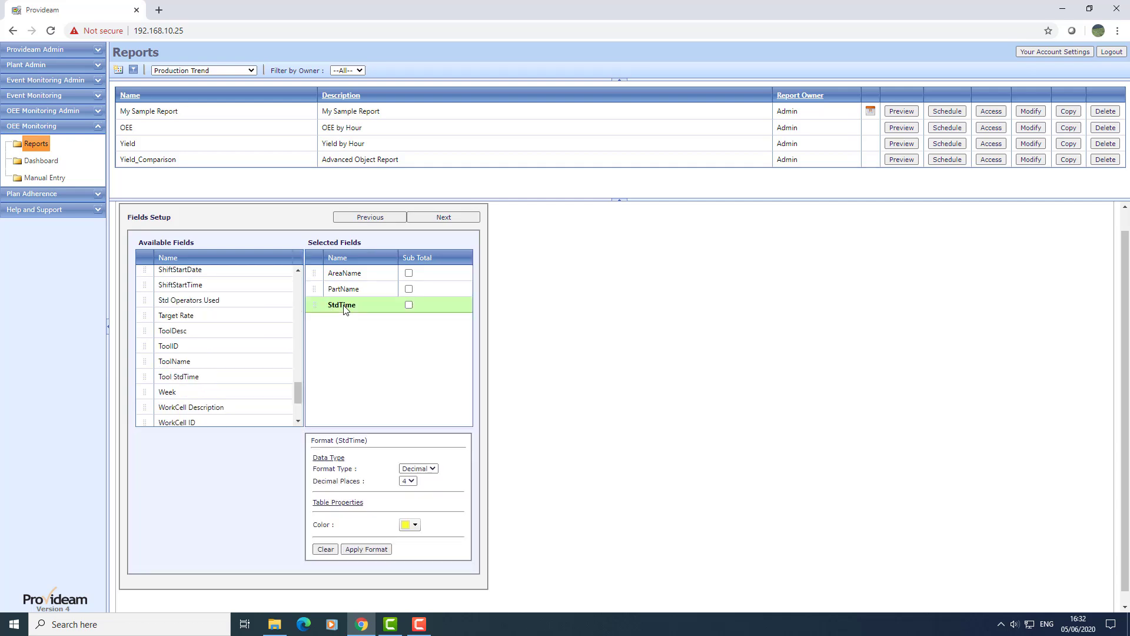
pyautogui.click(325, 549)
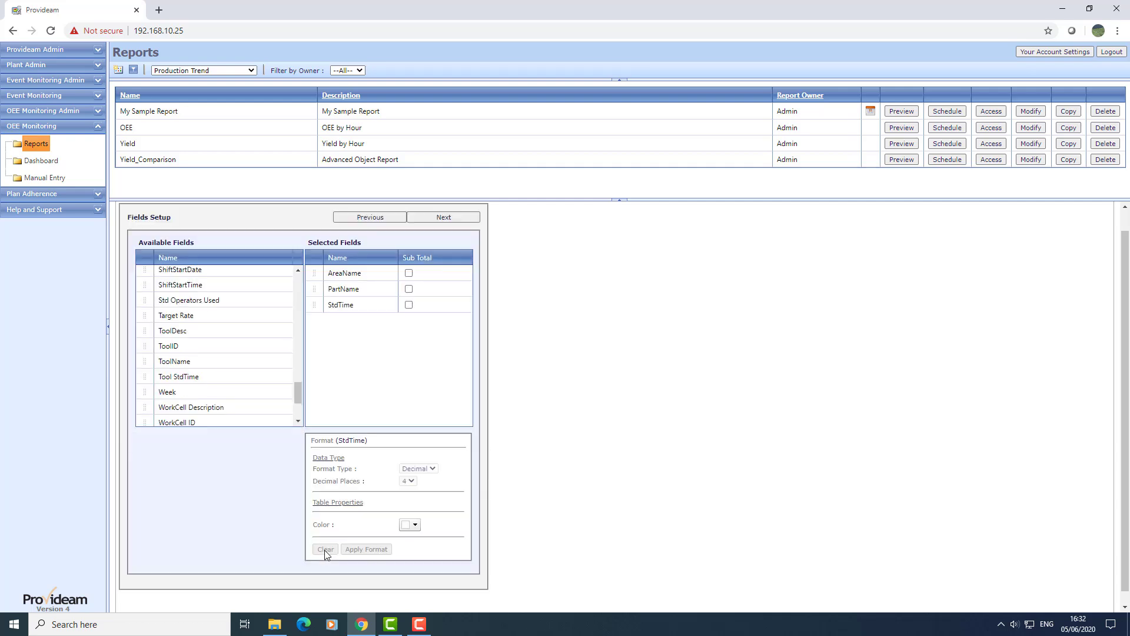
# - Reapply a Decimal format with 4 decimal places and a yellow table colour to the StdTime field
pyautogui.click(359, 309)
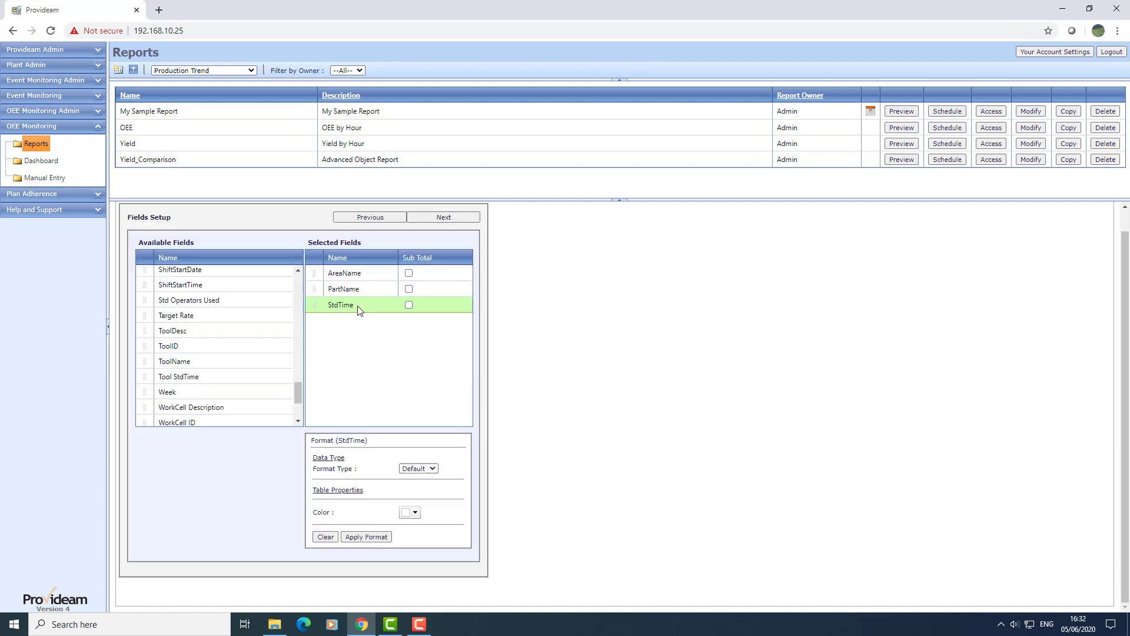
pyautogui.click(420, 470)
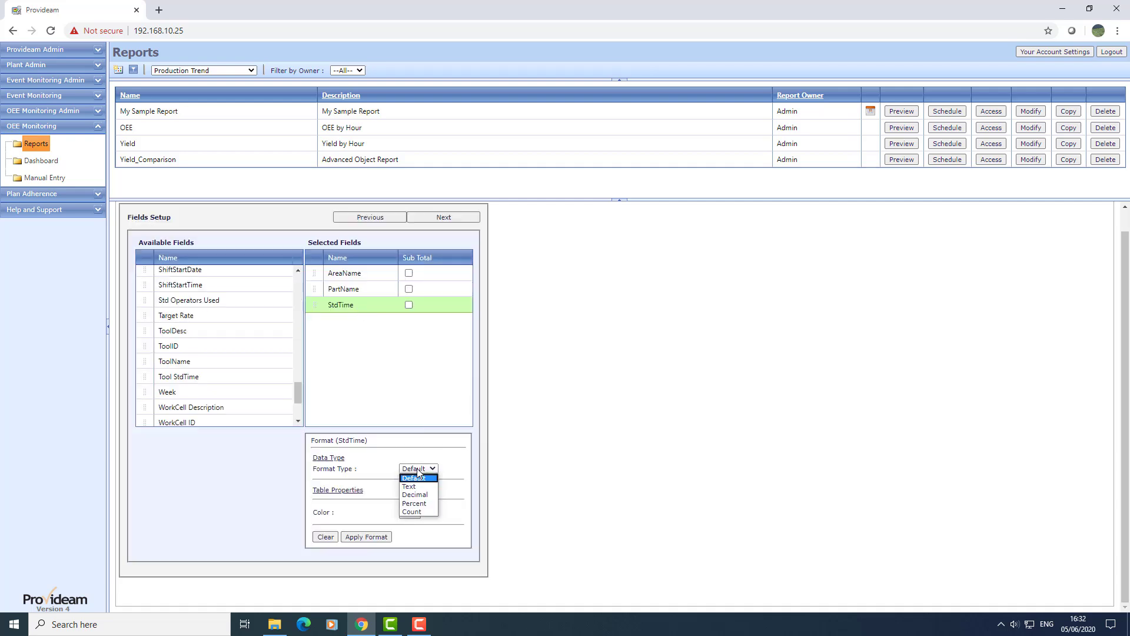
pyautogui.click(414, 495)
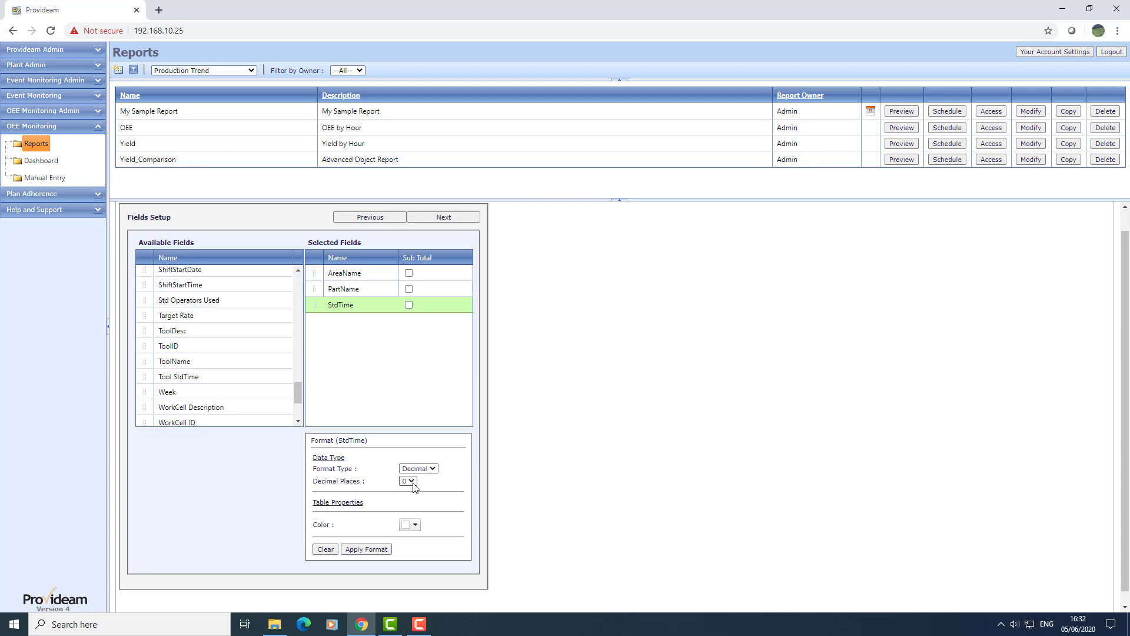
pyautogui.click(412, 482)
pyautogui.click(411, 529)
pyautogui.click(412, 526)
pyautogui.click(404, 550)
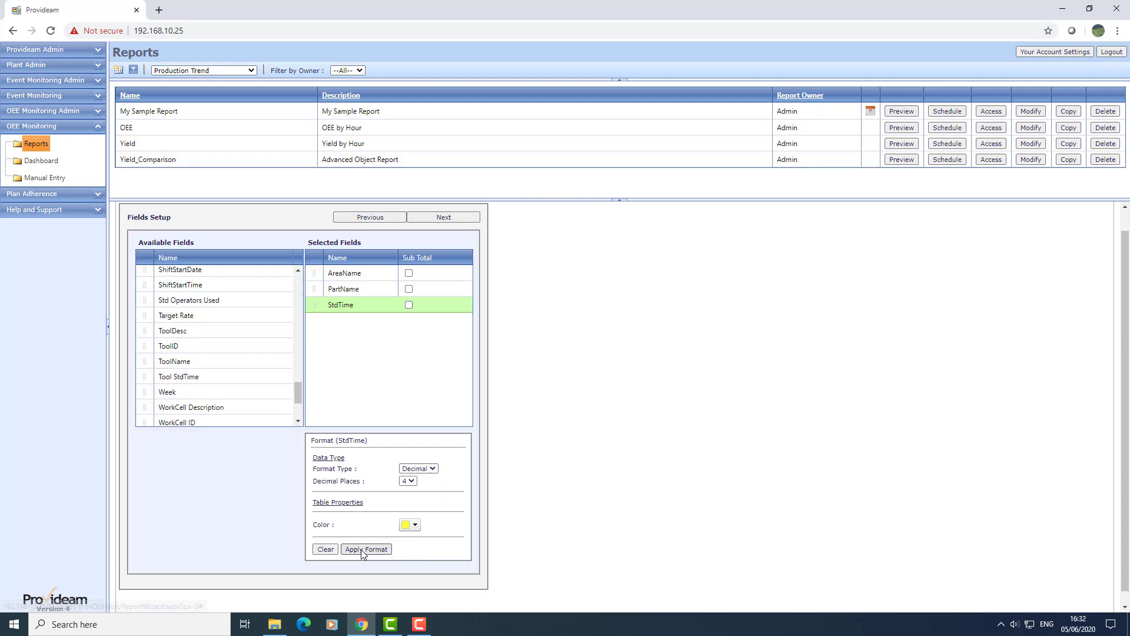
pyautogui.click(362, 550)
# - Proceed through the remaining setup pages and run the 7-day report with the formatted StdTime field
pyautogui.click(444, 218)
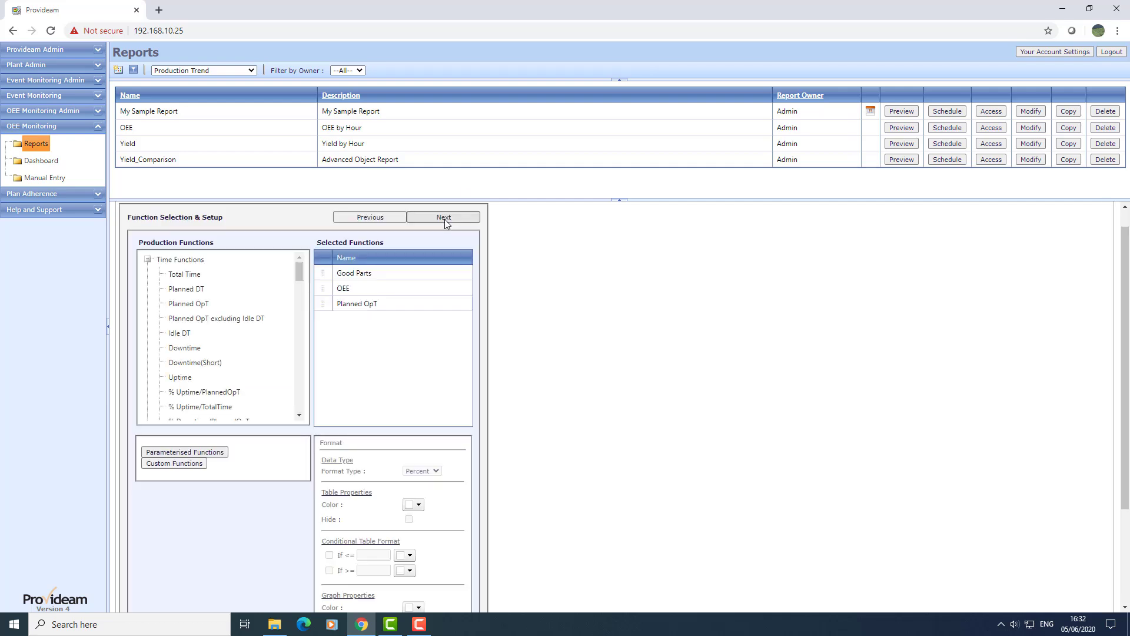
pyautogui.click(444, 219)
pyautogui.click(444, 240)
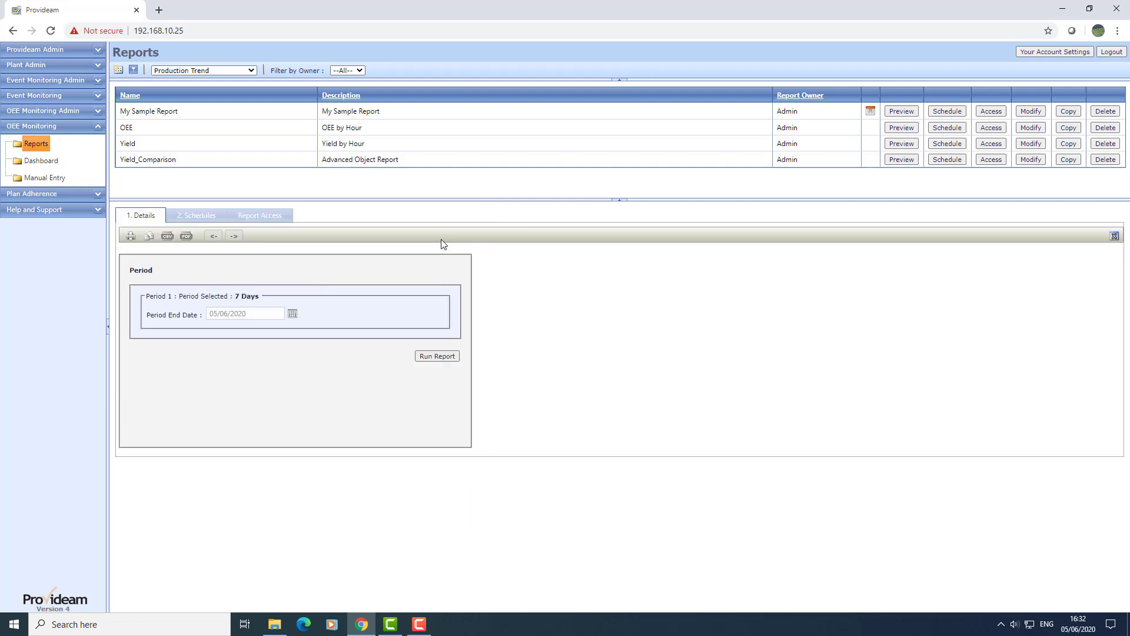
pyautogui.click(441, 357)
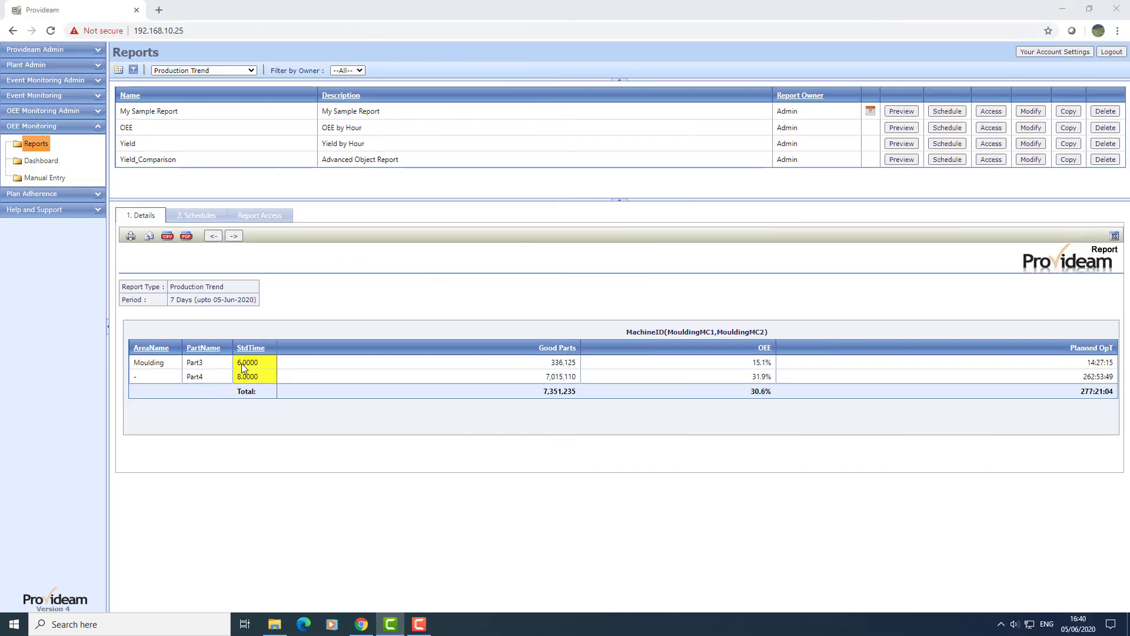
# - Return to the function selection page and collapse the Time Functions group to reach the Yield Functions
pyautogui.click(1115, 236)
pyautogui.click(1114, 236)
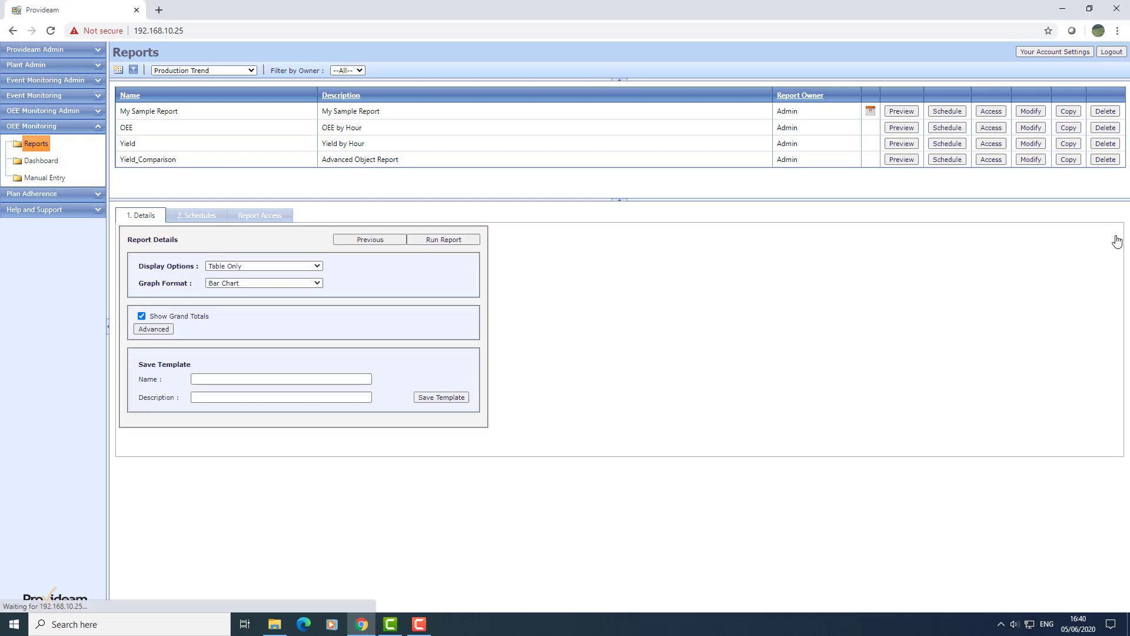
pyautogui.click(384, 239)
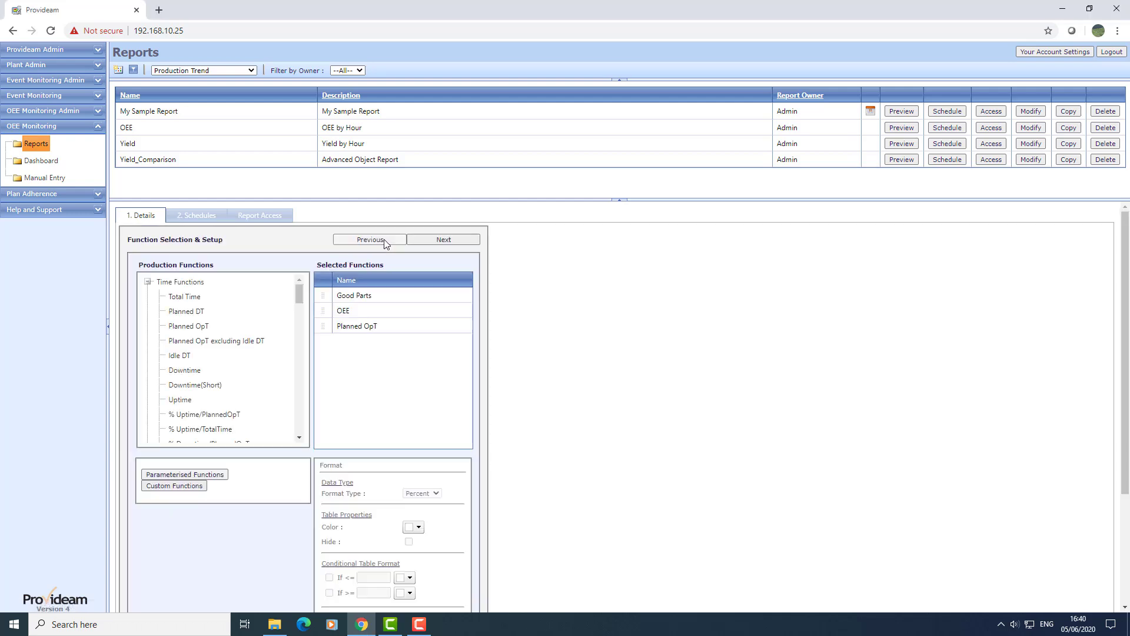
pyautogui.click(147, 282)
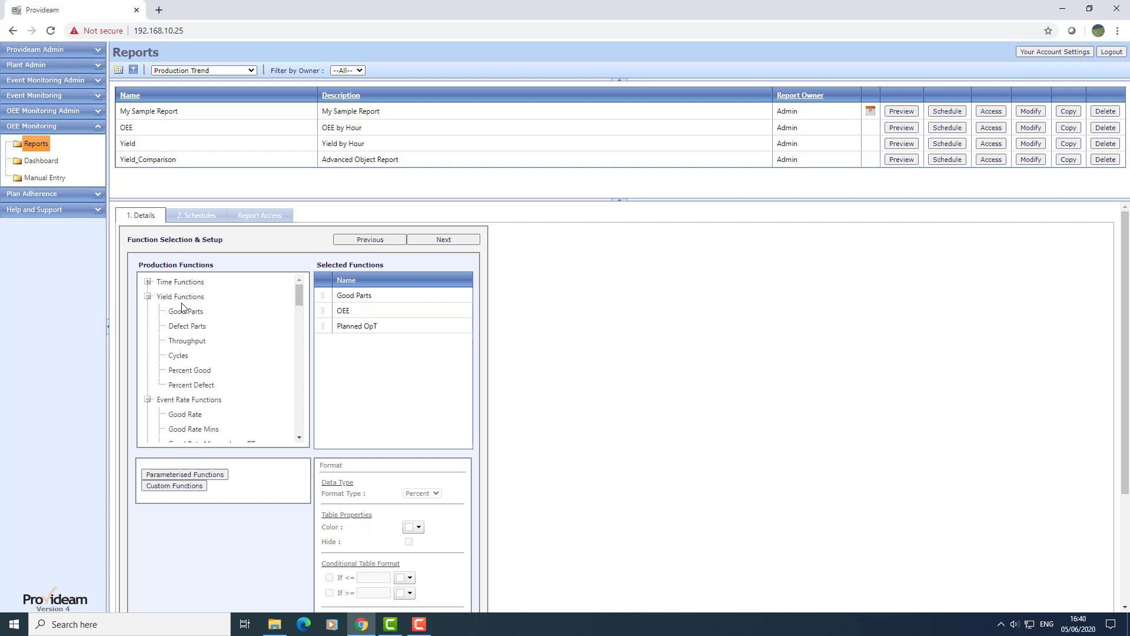
# - Collapse the Event Rate Functions group and display the definition of the Throughput yield function
pyautogui.click(148, 399)
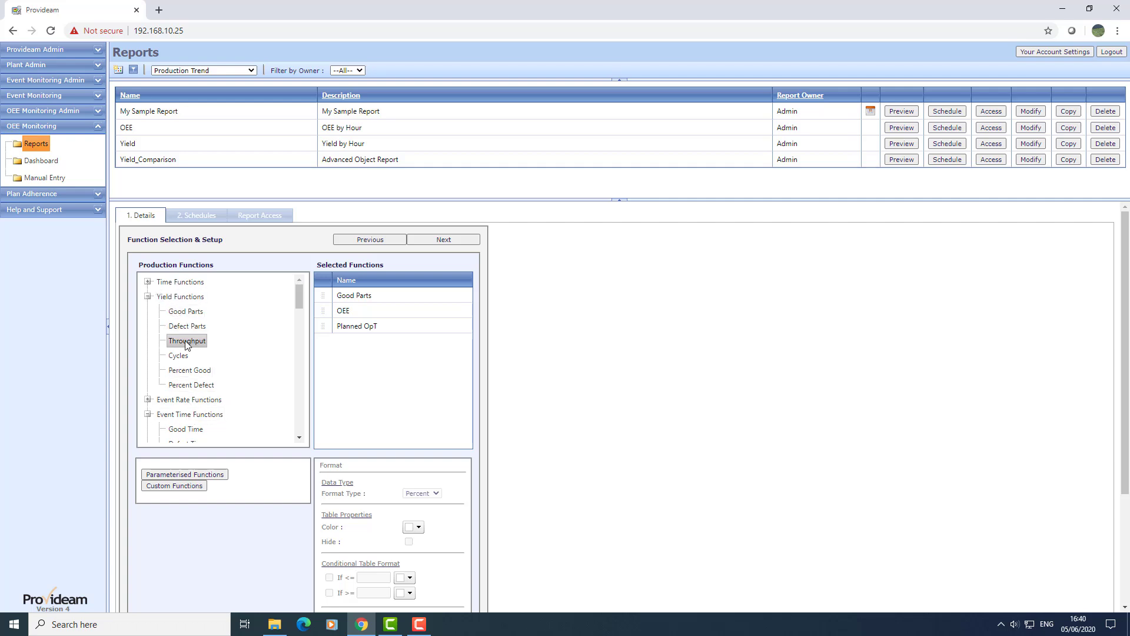
pyautogui.moveTo(186, 345)
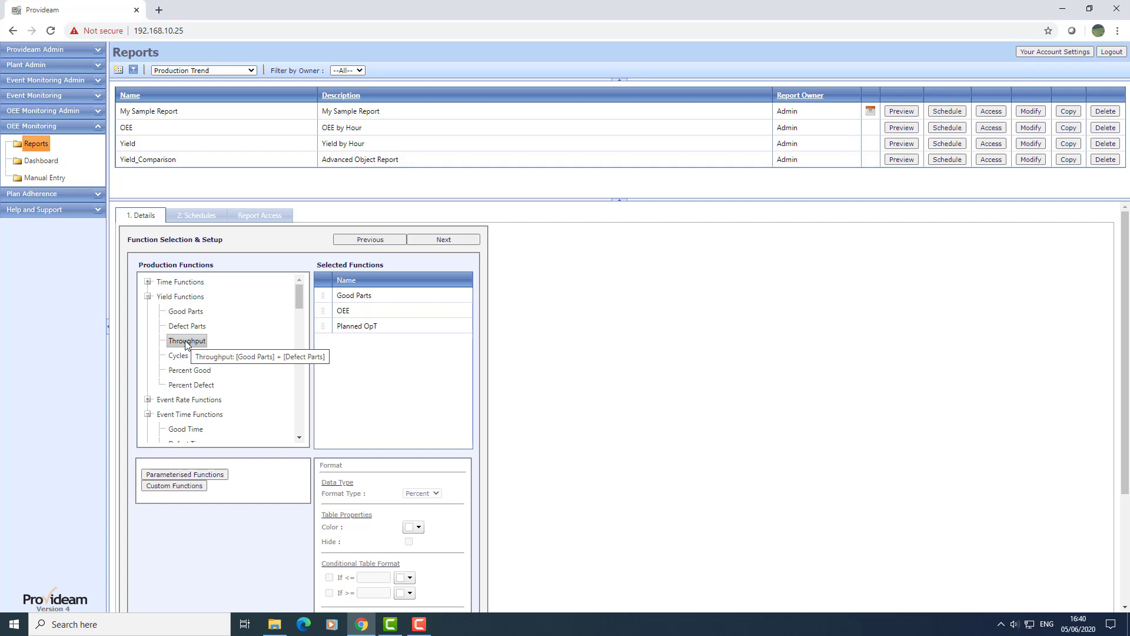
# - Open the format settings of the selected Planned OpT function and review its available time formats and format types
pyautogui.click(356, 331)
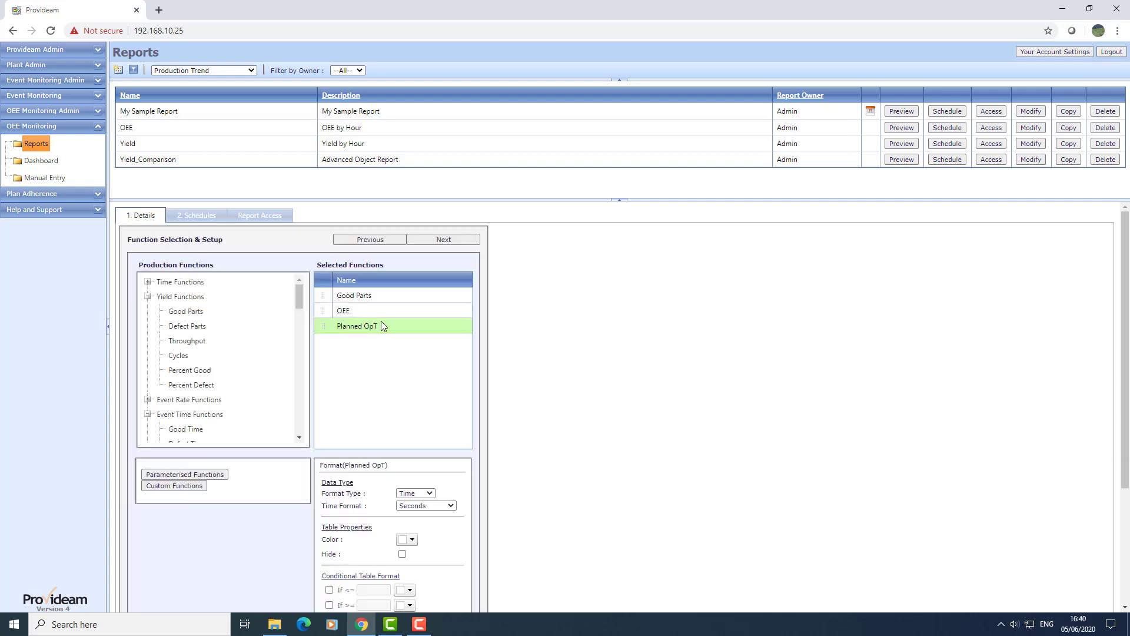
pyautogui.scroll(-3, 383, 323)
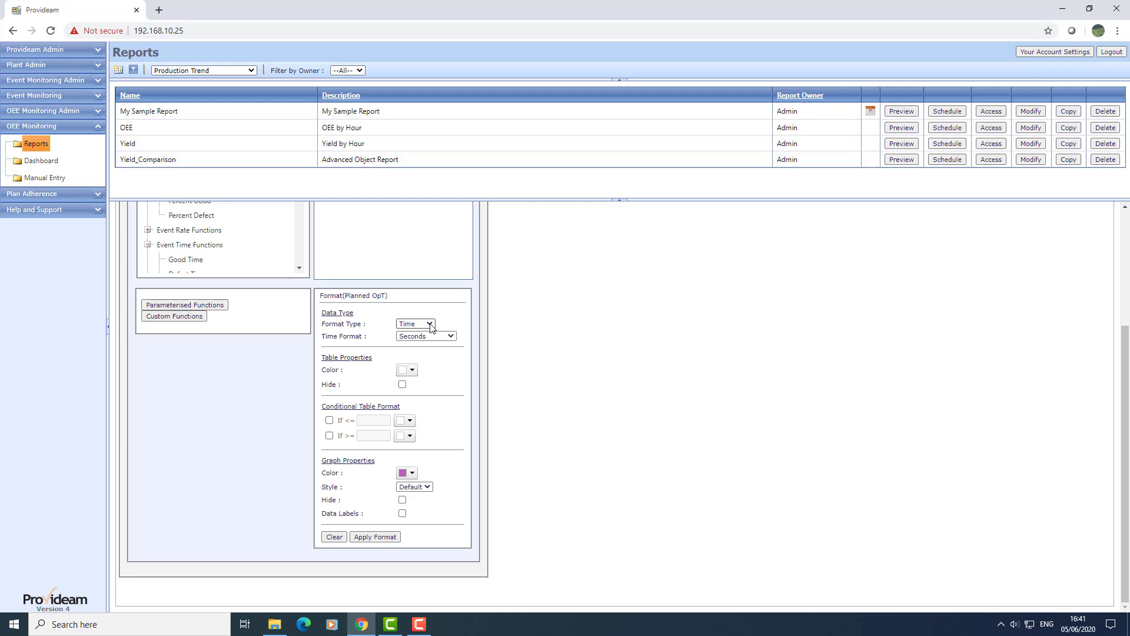
pyautogui.click(453, 337)
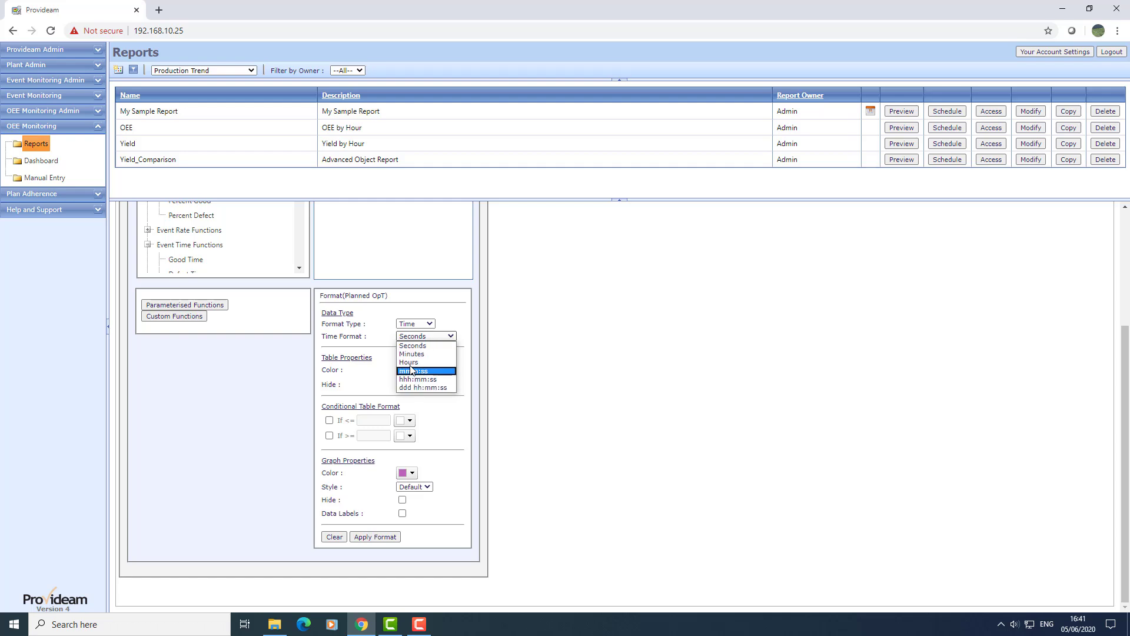
pyautogui.click(458, 324)
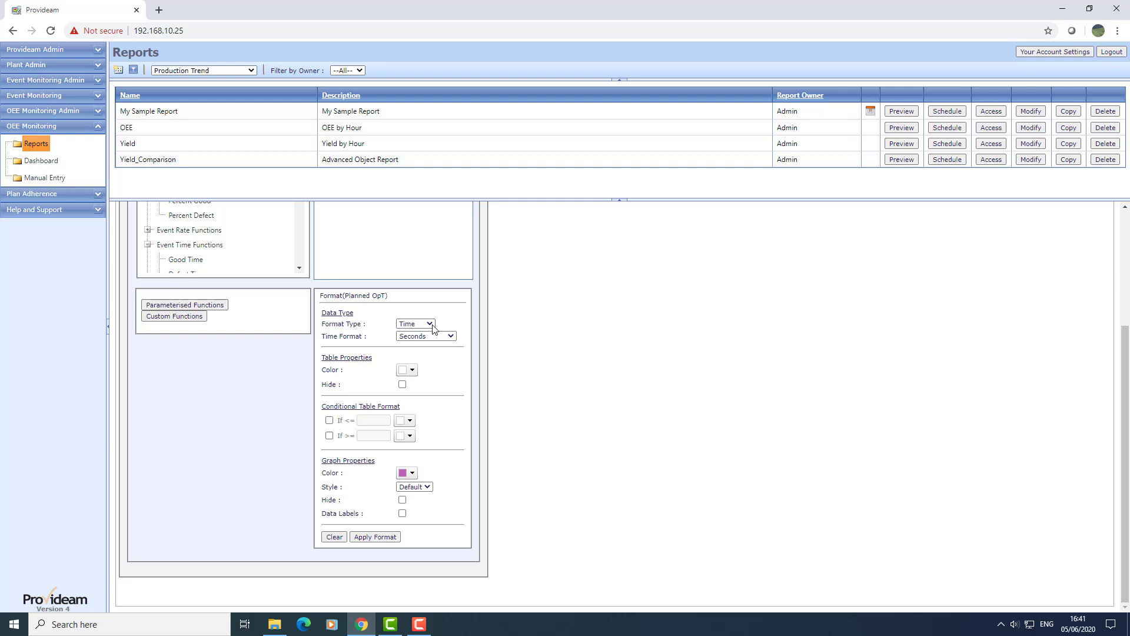
pyautogui.click(432, 326)
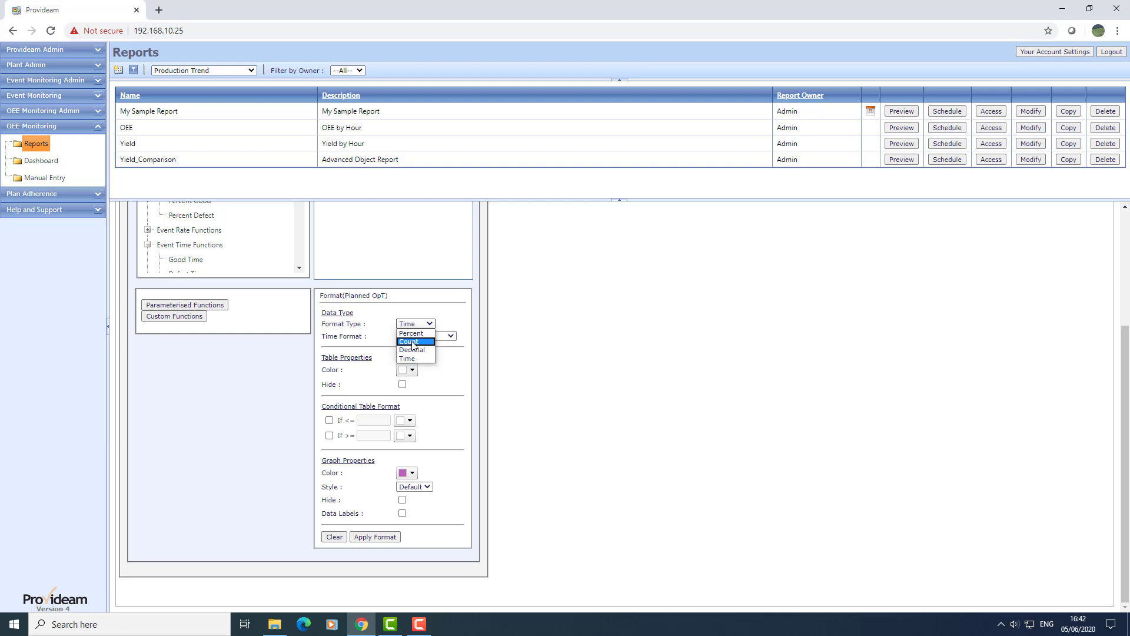
pyautogui.click(428, 324)
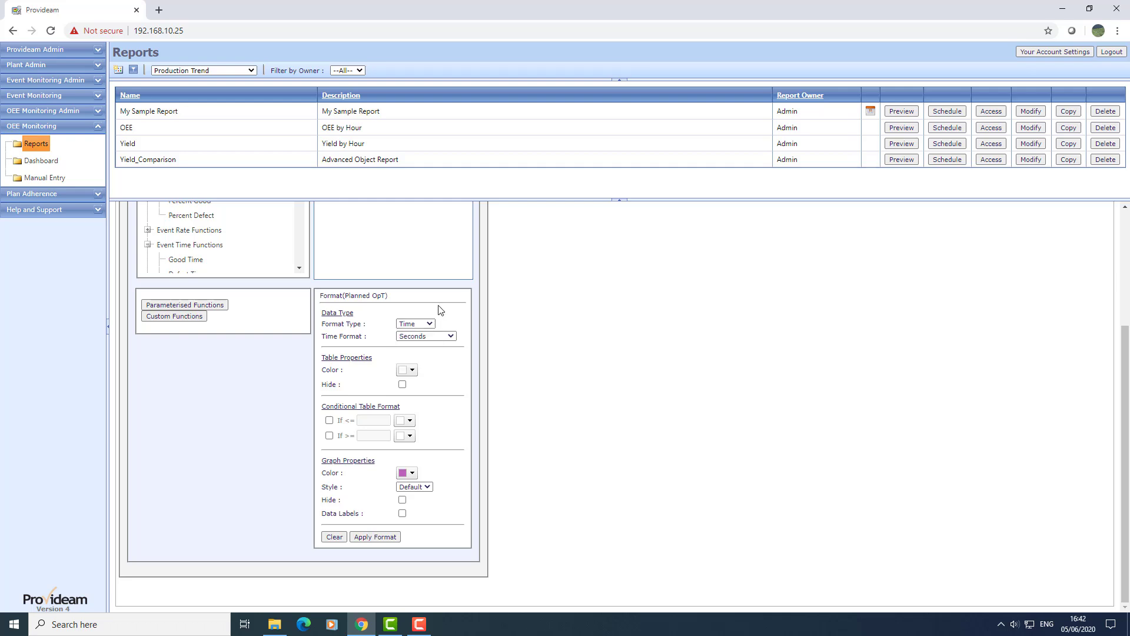
# - Apply an hhh:mm:ss time format and a blue-violet table colour to the Planned OpT function
pyautogui.click(427, 336)
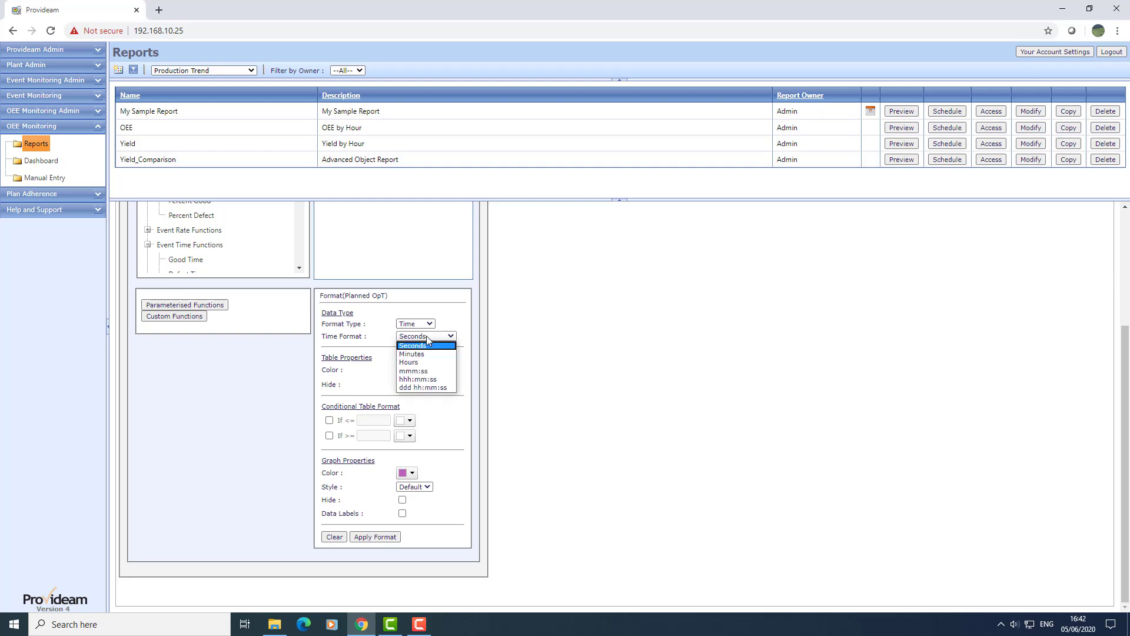
pyautogui.click(416, 355)
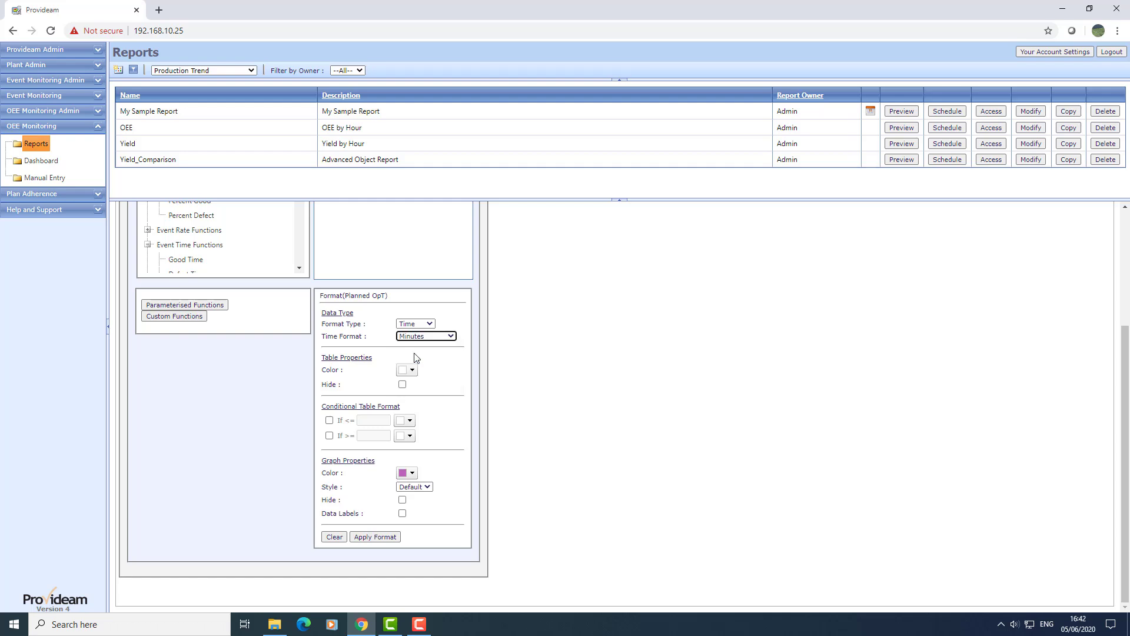
pyautogui.click(412, 370)
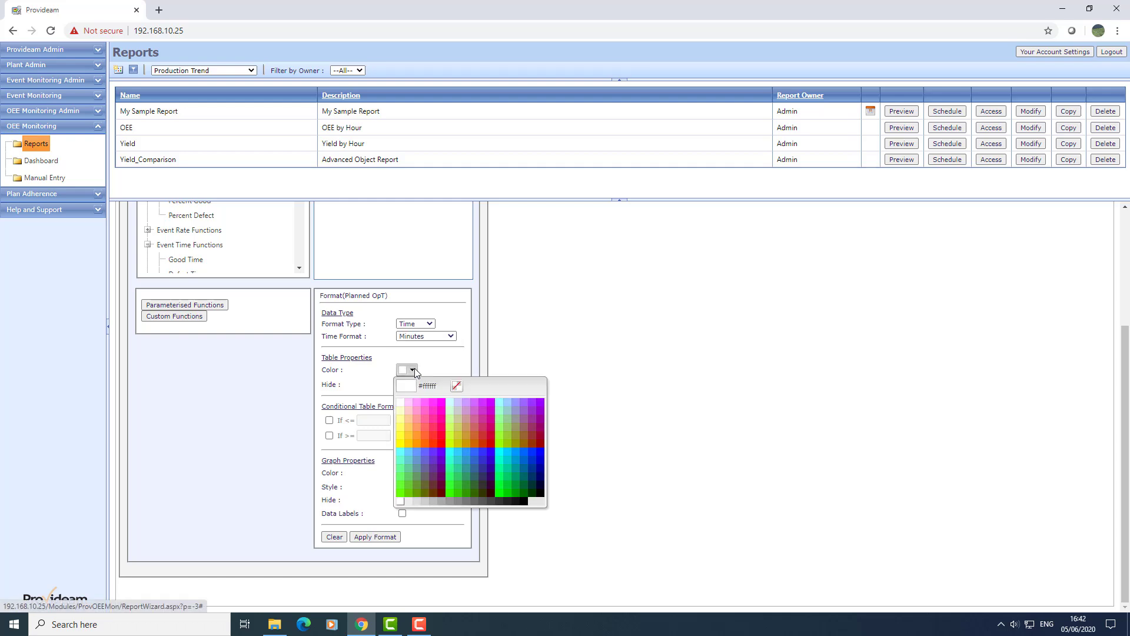
pyautogui.click(436, 457)
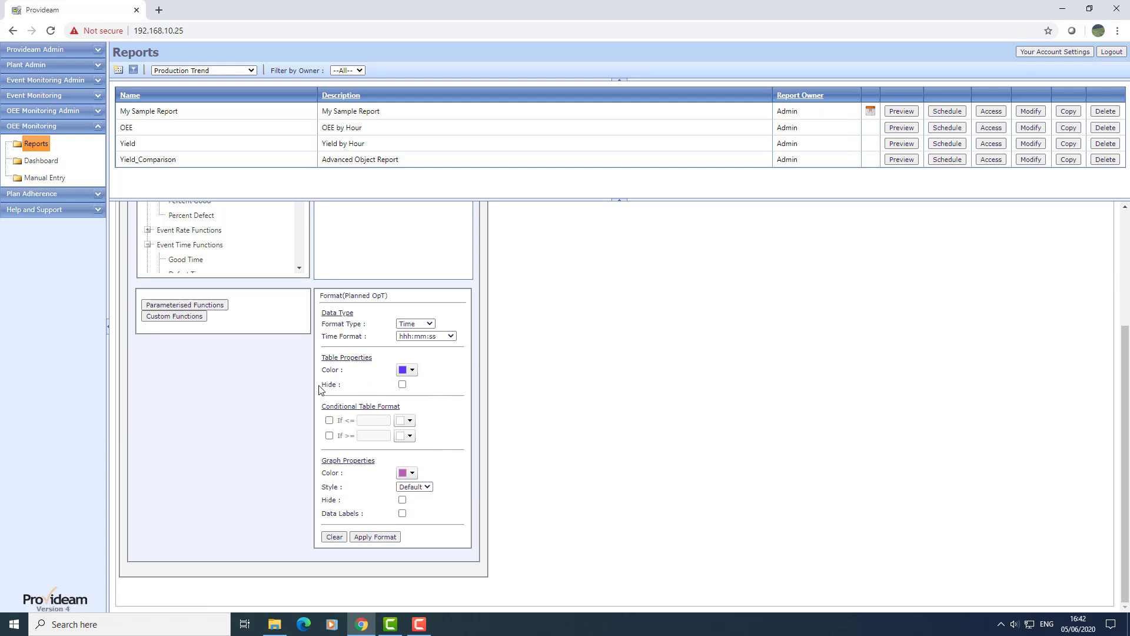
pyautogui.click(403, 385)
pyautogui.click(404, 386)
pyautogui.click(372, 537)
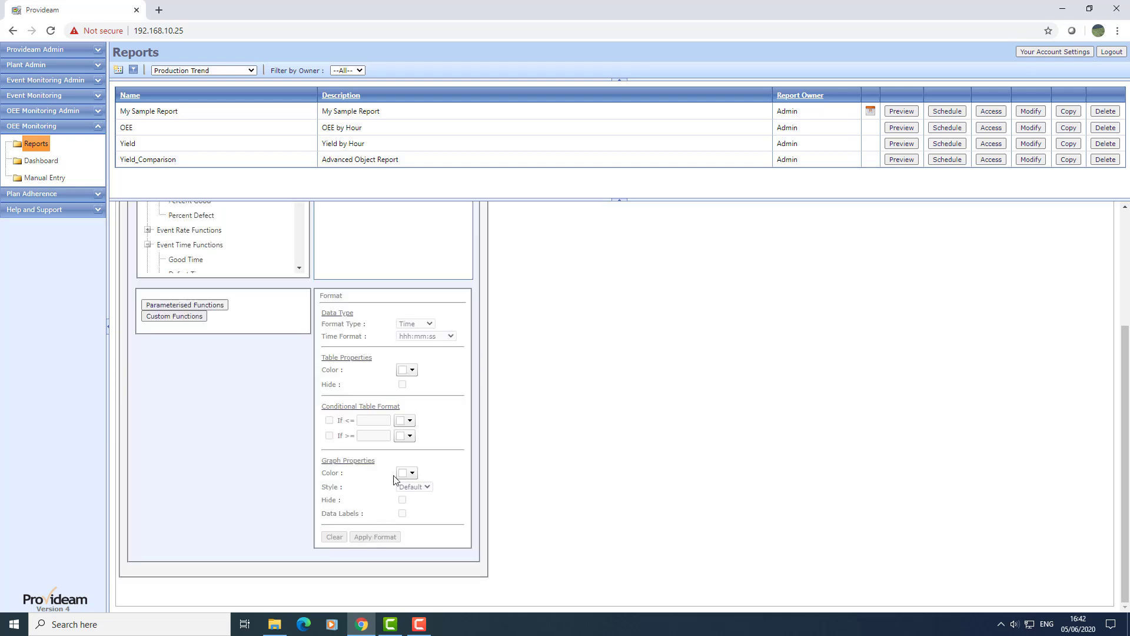
# - Reselect the Planned OpT function and check its applied format settings
pyautogui.scroll(3, 428, 399)
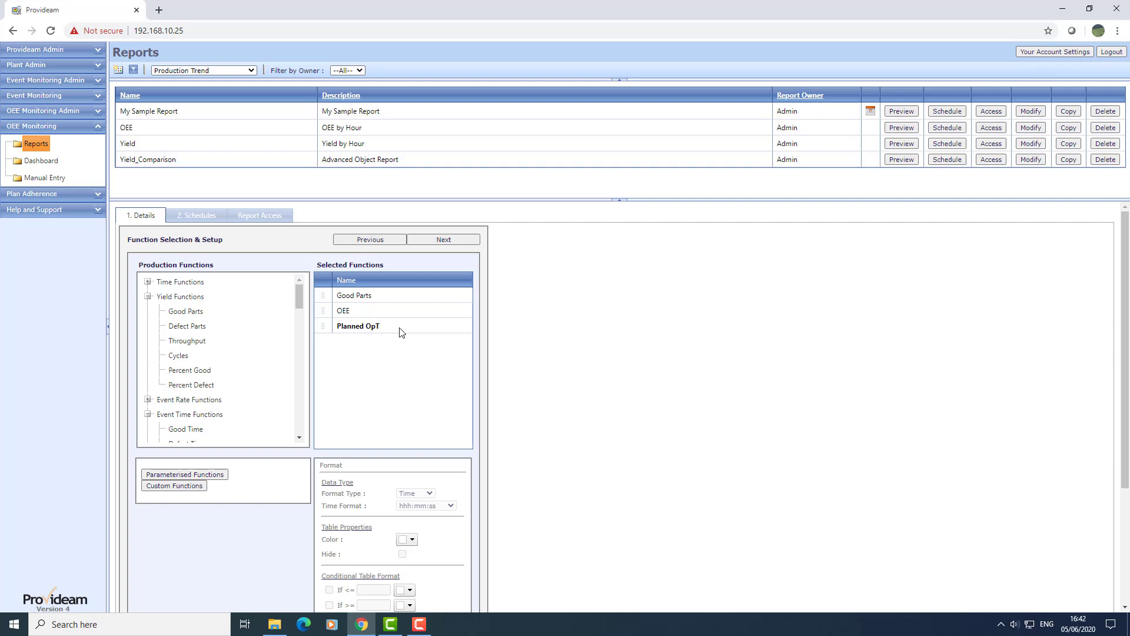
pyautogui.scroll(-3, 417, 352)
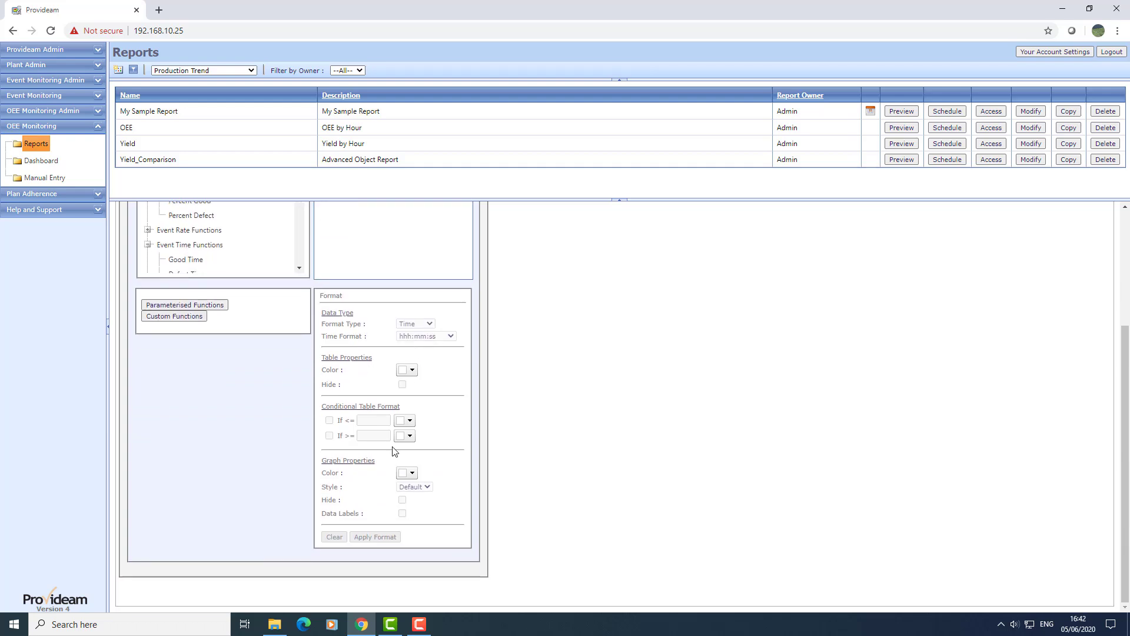
pyautogui.scroll(2, 369, 300)
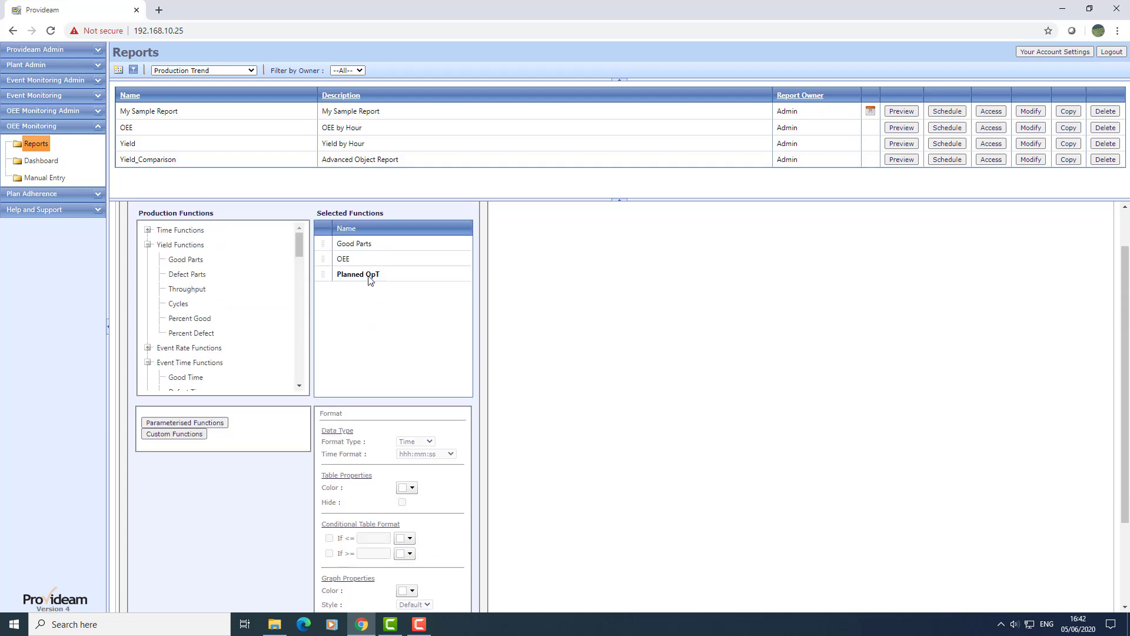
pyautogui.click(369, 279)
pyautogui.scroll(-2, 365, 412)
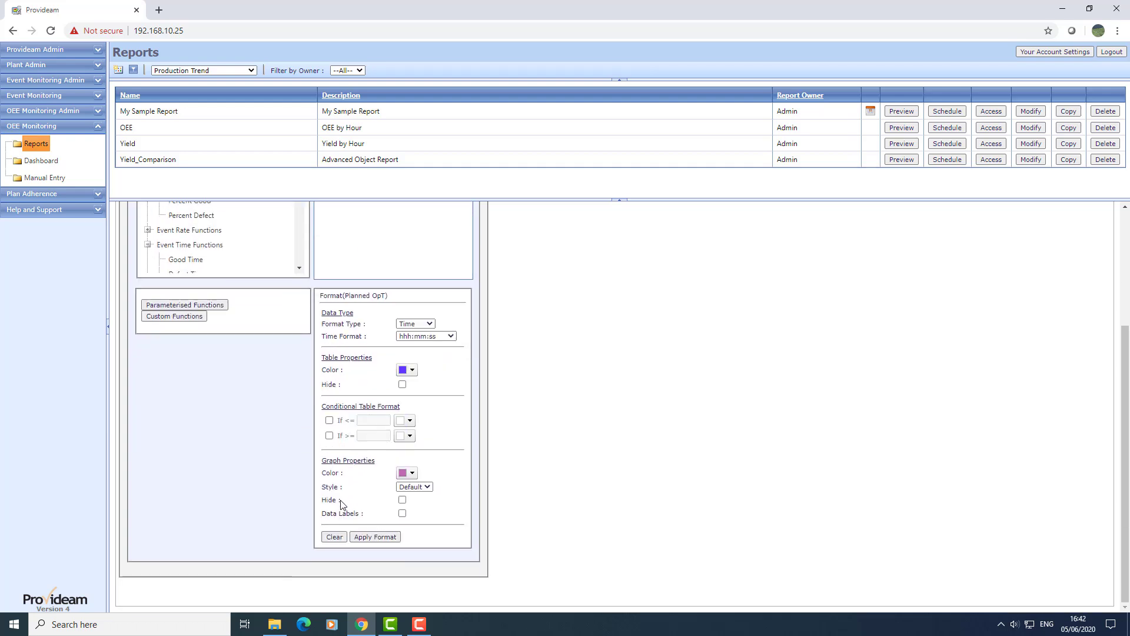
# - Proceed to the report details and run the 7-day report with the formatted Planned OpT function
pyautogui.scroll(3, 332, 530)
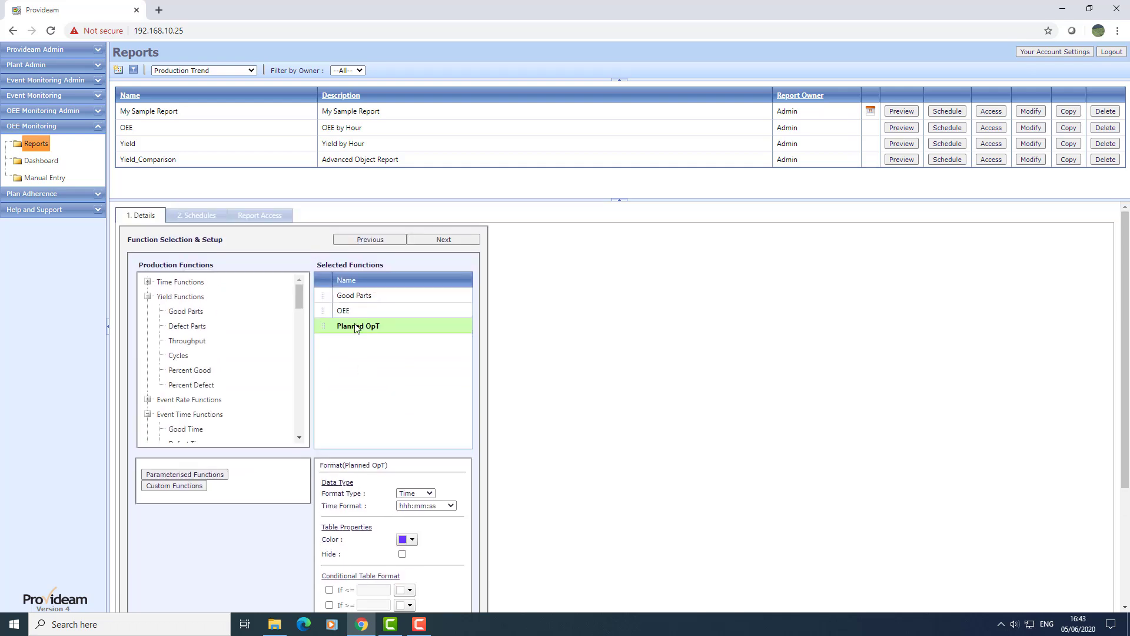
pyautogui.click(444, 239)
pyautogui.click(445, 240)
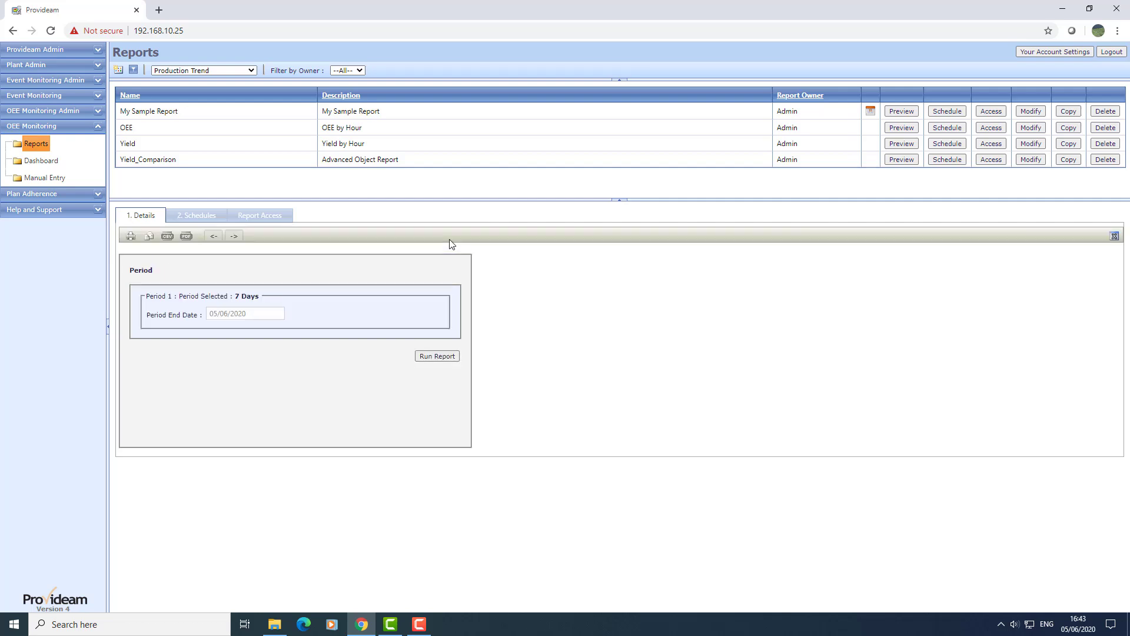
pyautogui.click(438, 356)
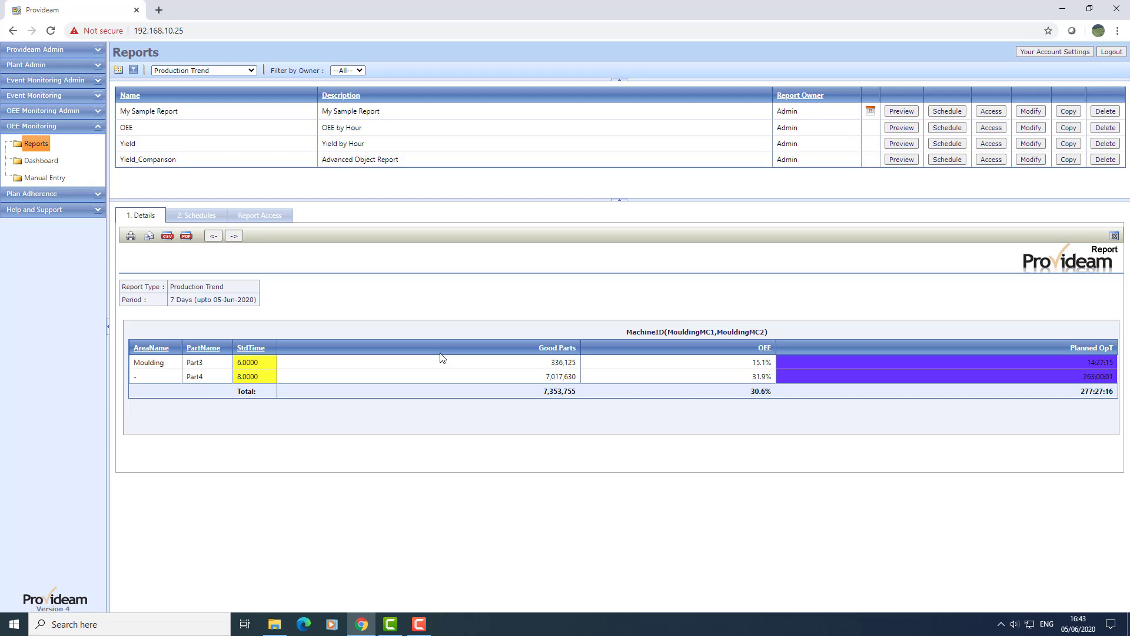
# - Return to the function setup and apply a light blue table colour to the Planned OpT function
pyautogui.click(1114, 236)
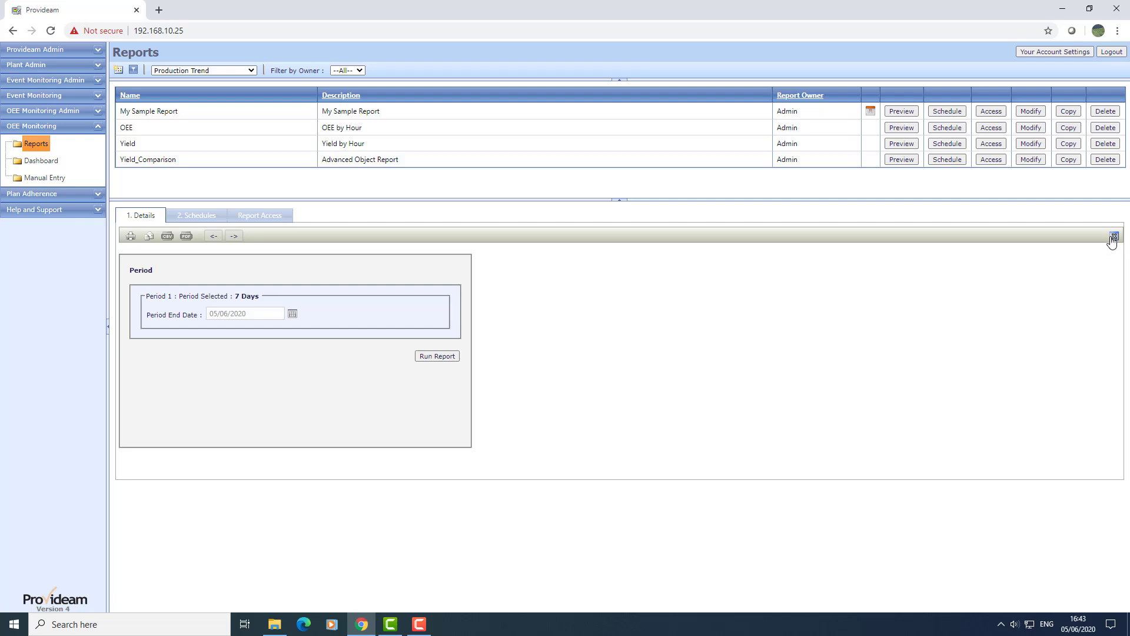
pyautogui.click(362, 242)
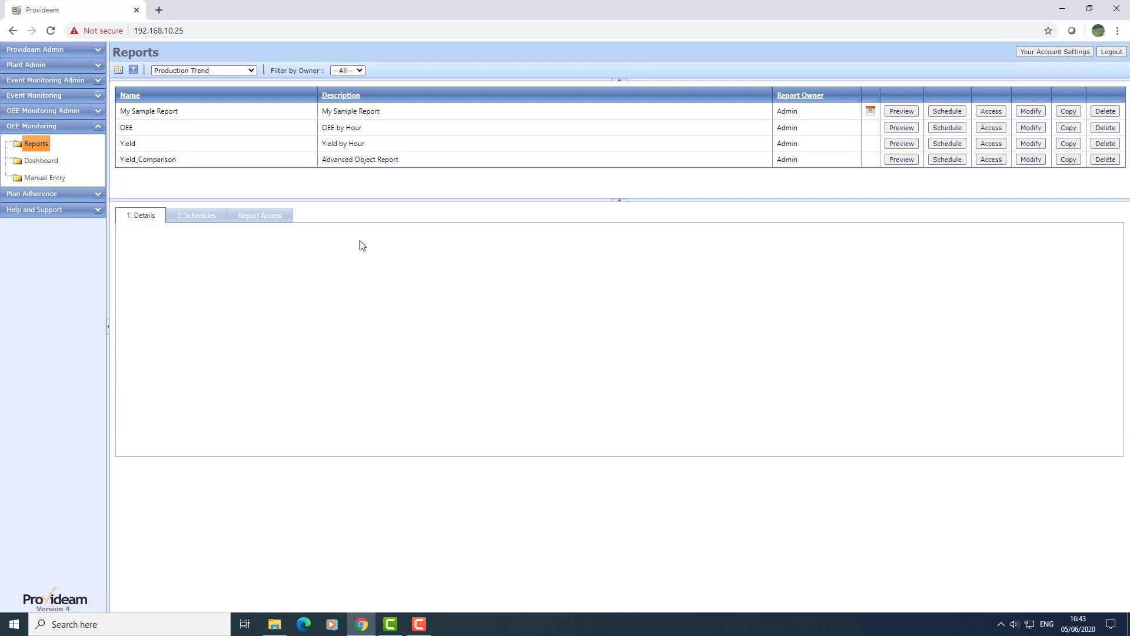
pyautogui.click(379, 324)
pyautogui.scroll(-2, 407, 395)
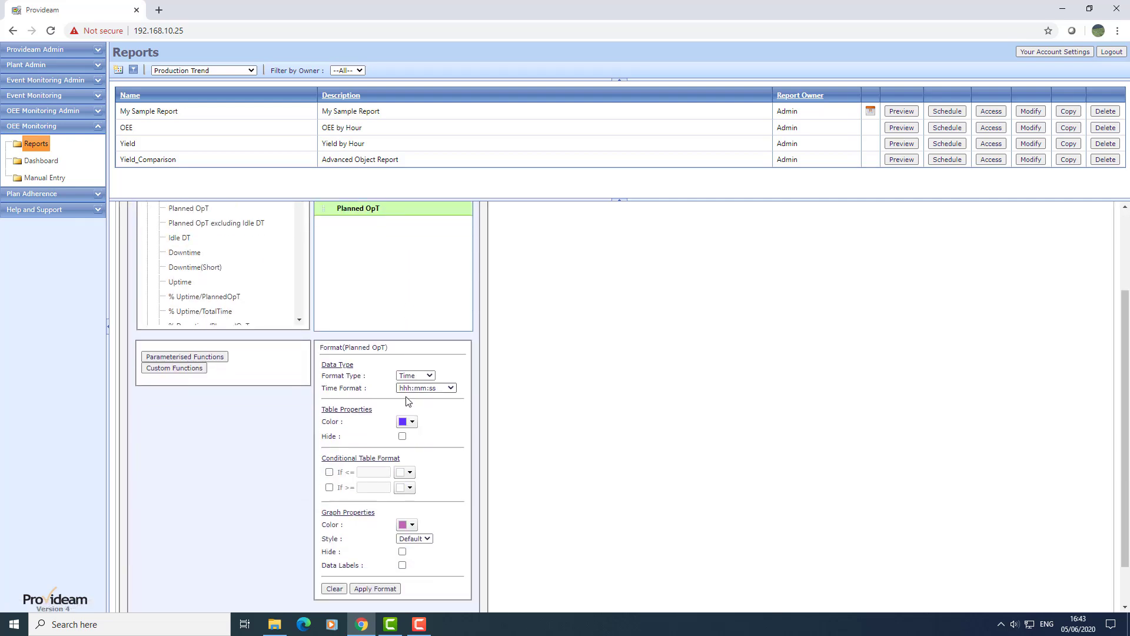
pyautogui.scroll(-1, 408, 400)
pyautogui.click(412, 369)
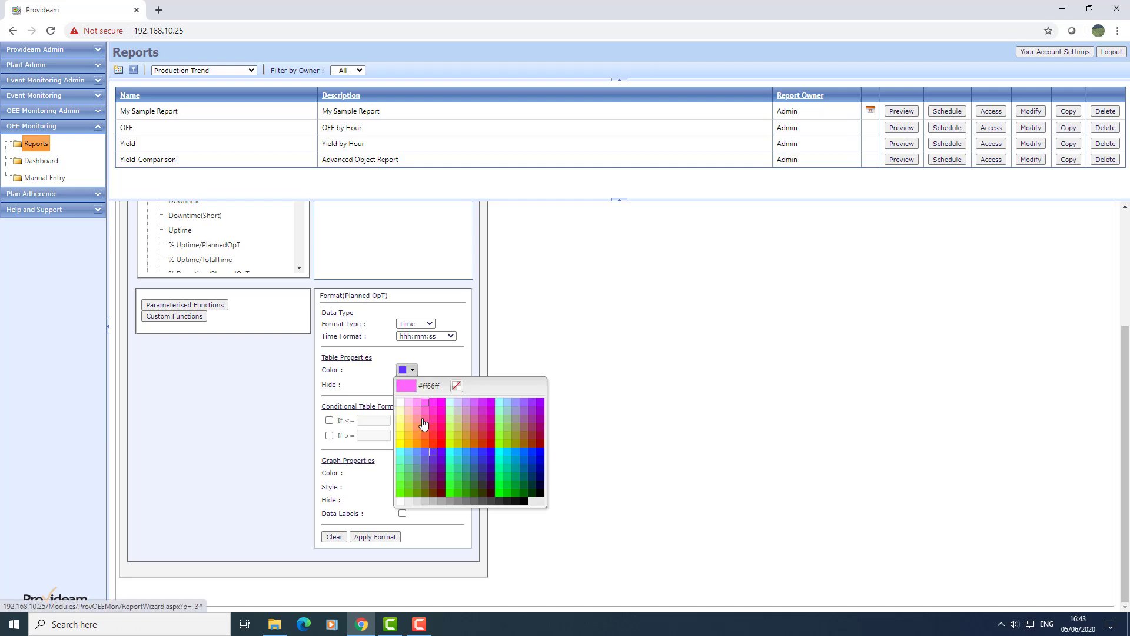
pyautogui.click(411, 460)
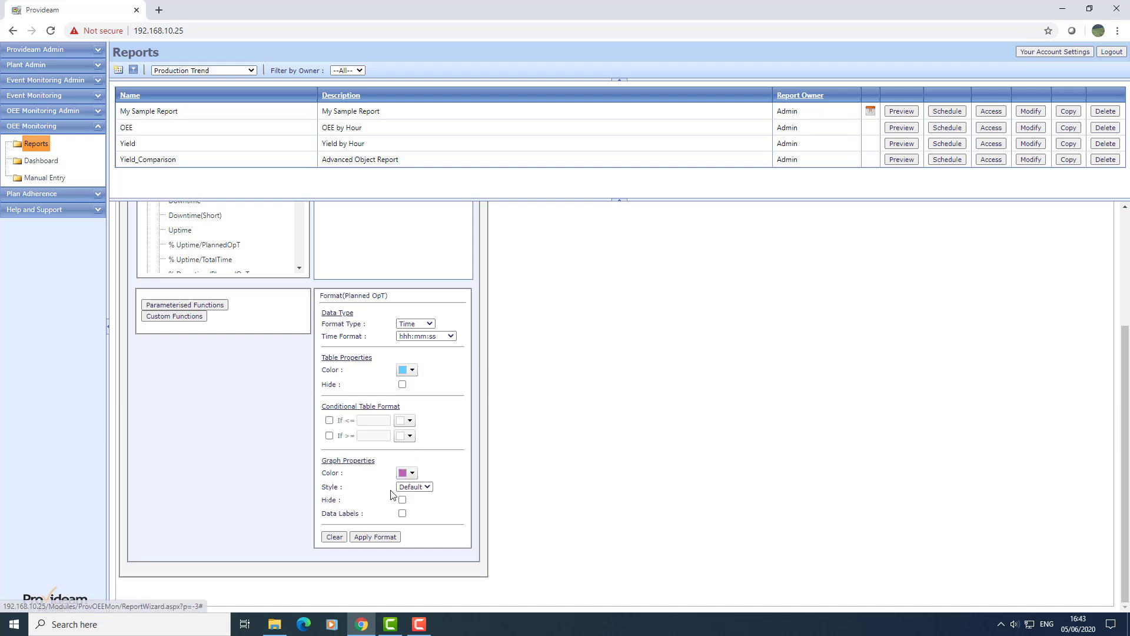
pyautogui.click(378, 537)
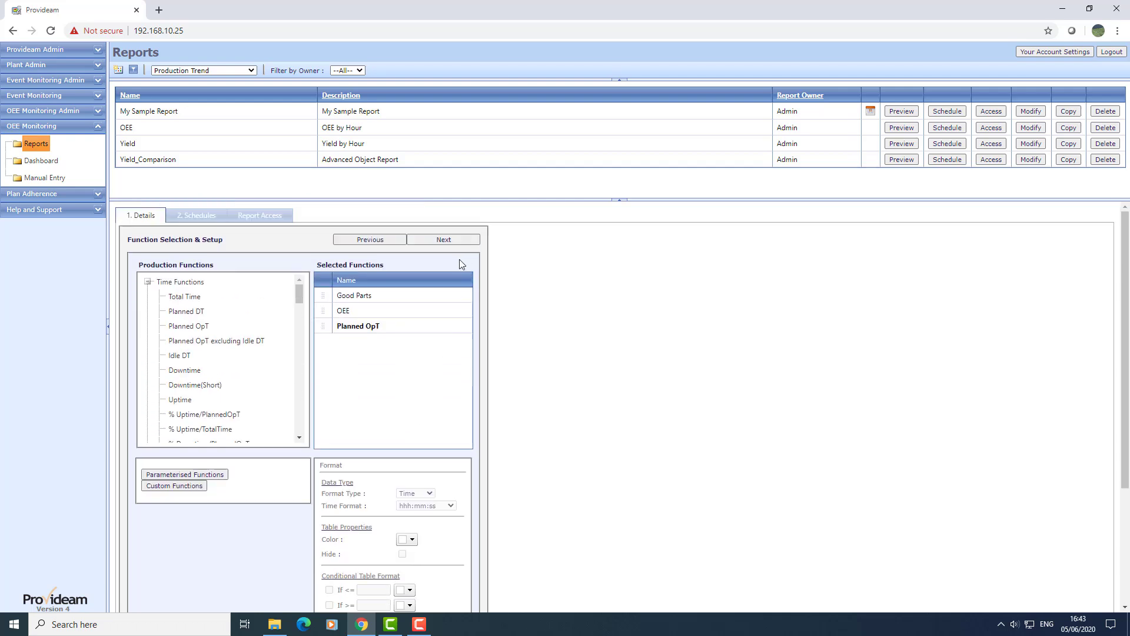
# - Run the 7-day report again with the light blue Planned OpT column
pyautogui.click(443, 241)
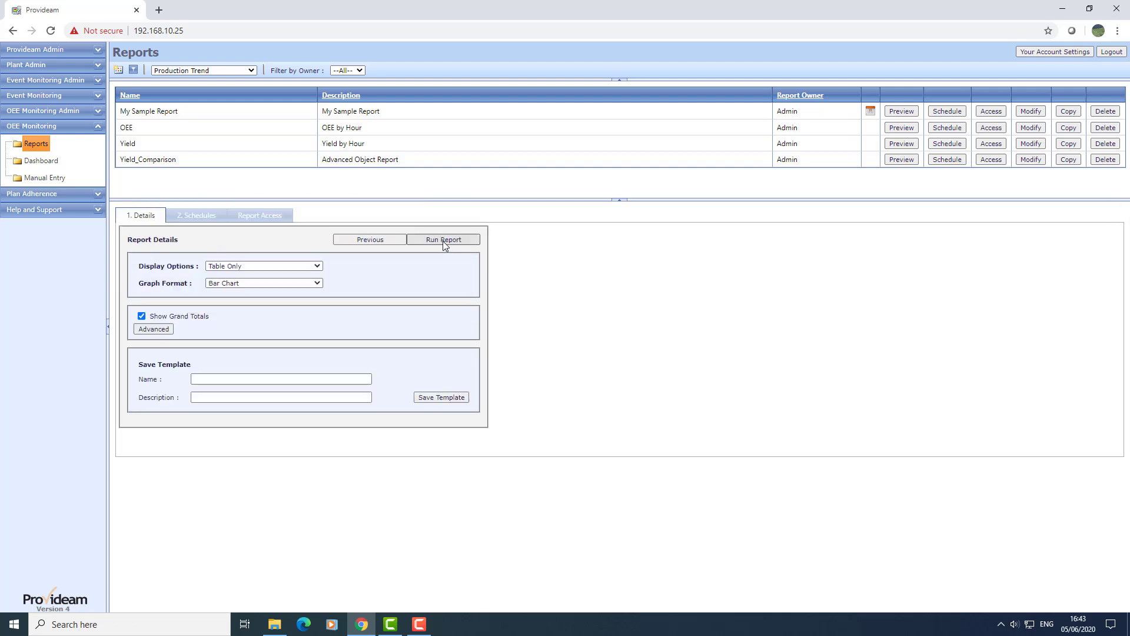
pyautogui.click(443, 241)
pyautogui.click(430, 356)
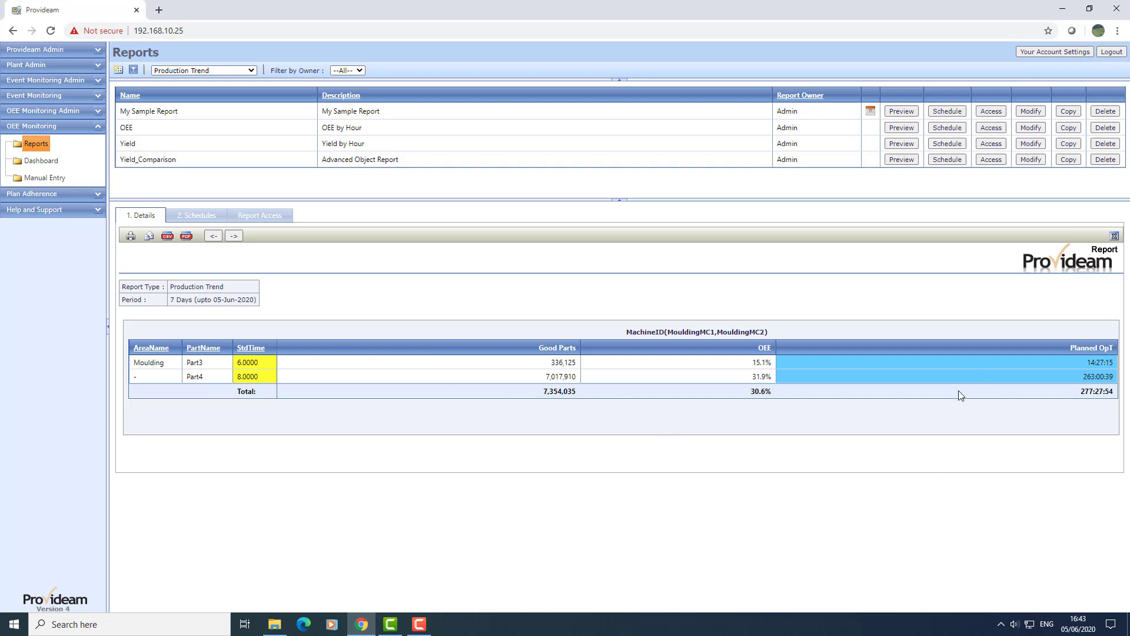
# - Return to the report details and save the report as a template with the name and description "Improver Report"
pyautogui.click(1115, 236)
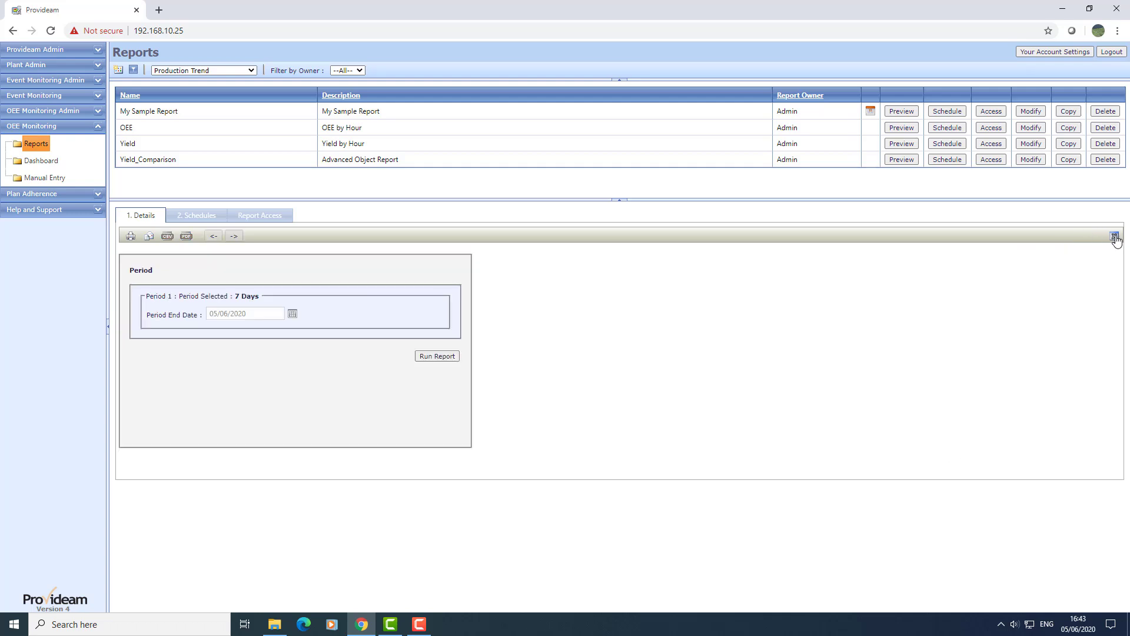
pyautogui.click(1114, 236)
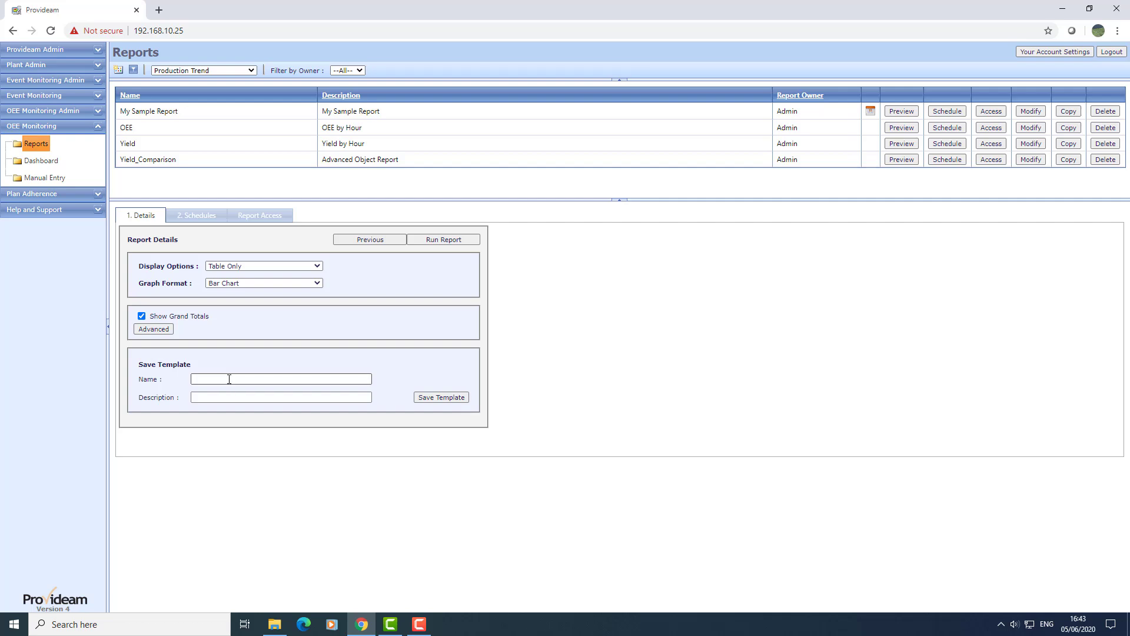
pyautogui.click(229, 379)
pyautogui.write('Improver Report')
pyautogui.press('Tab')
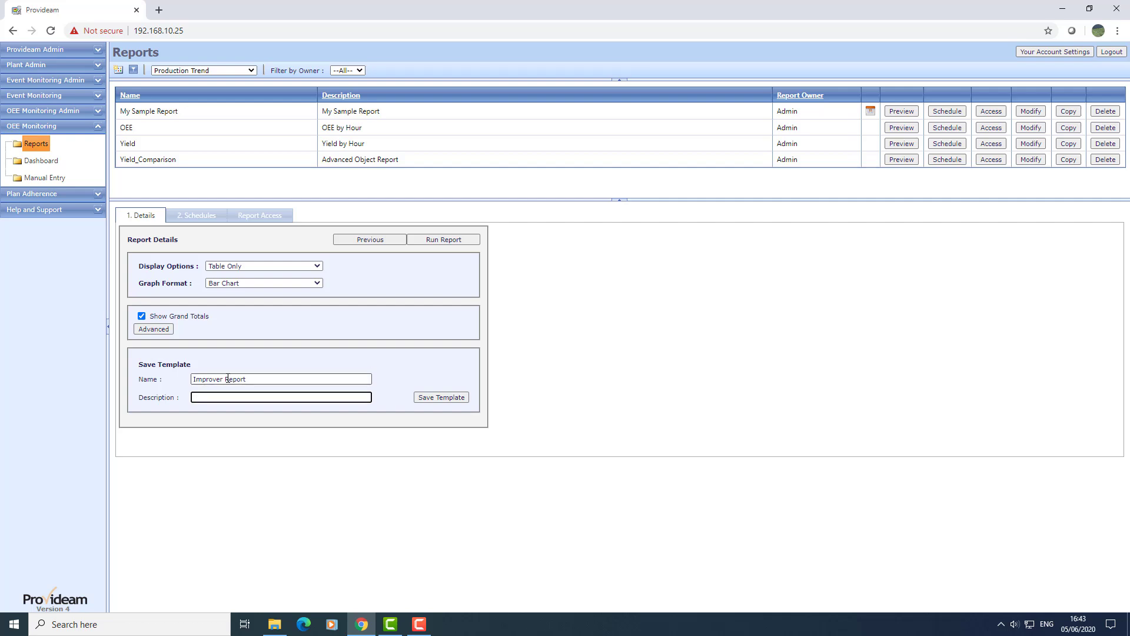
pyautogui.write('Improver Report')
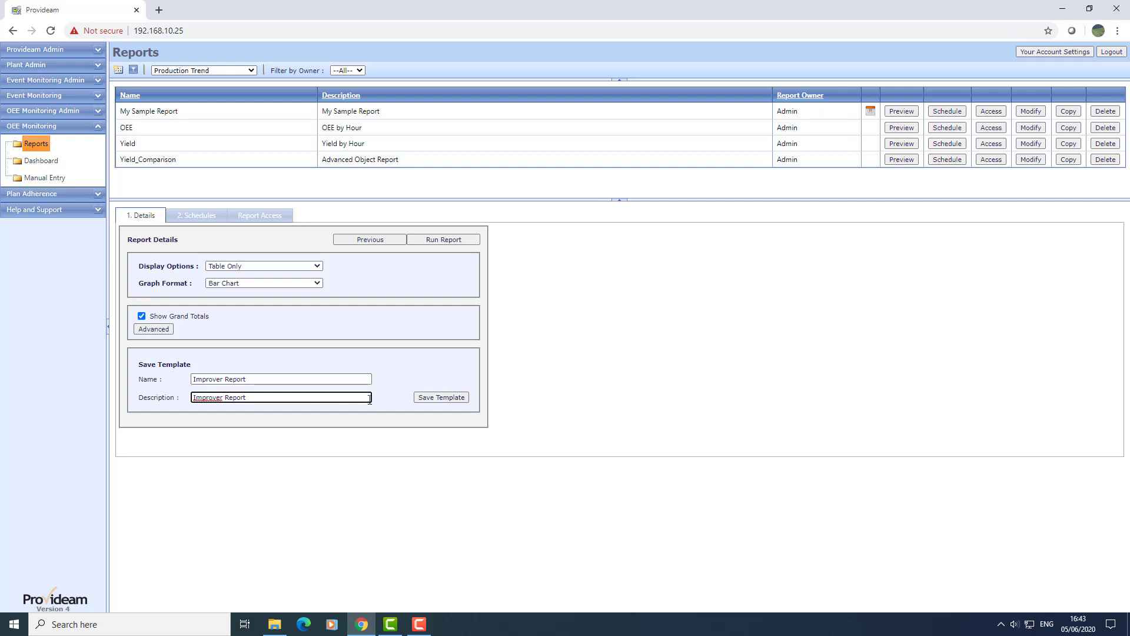
pyautogui.click(443, 399)
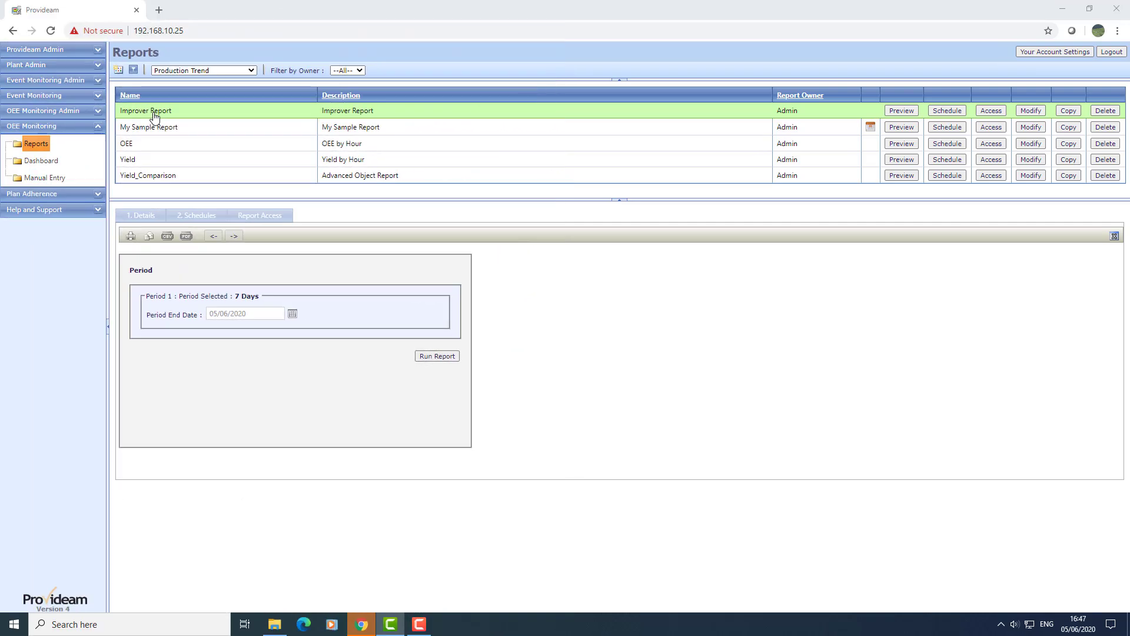
# - Select the saved Improver Report and go back to its function selection and setup page
pyautogui.click(154, 111)
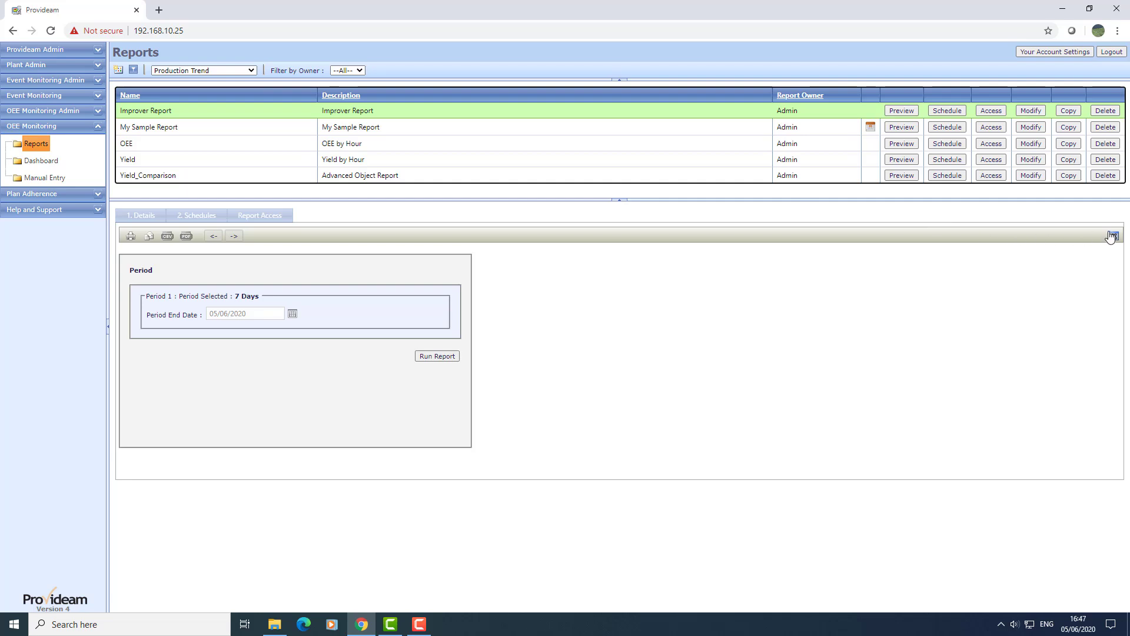
pyautogui.click(1111, 236)
pyautogui.click(376, 243)
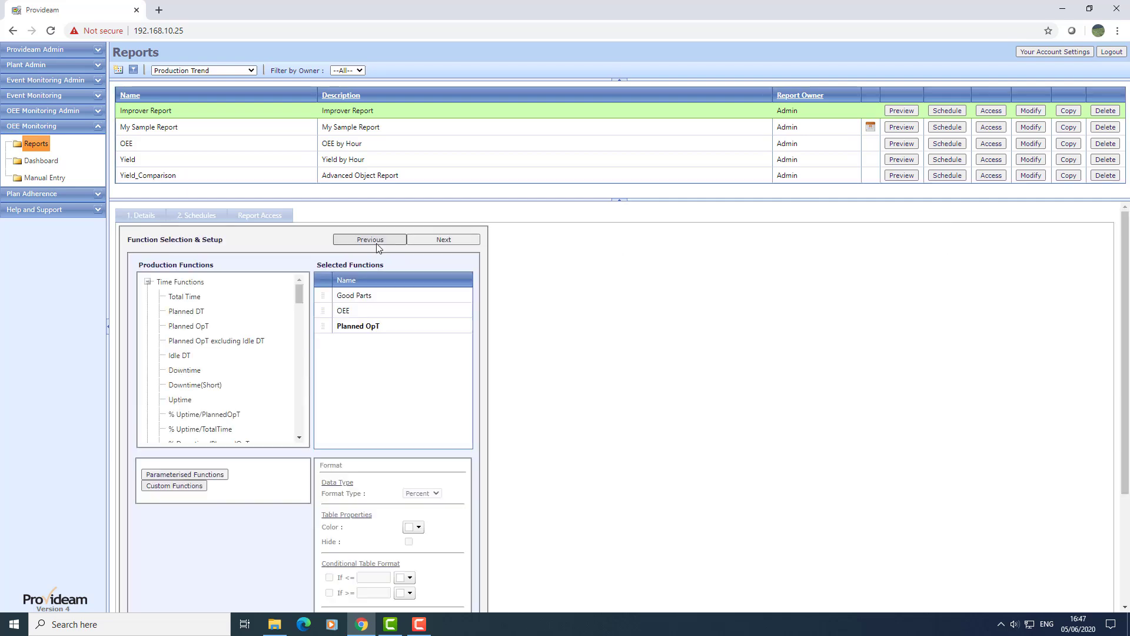
# - Add a conditional table format to the OEE function that colours values of 30 or less red
pyautogui.click(355, 311)
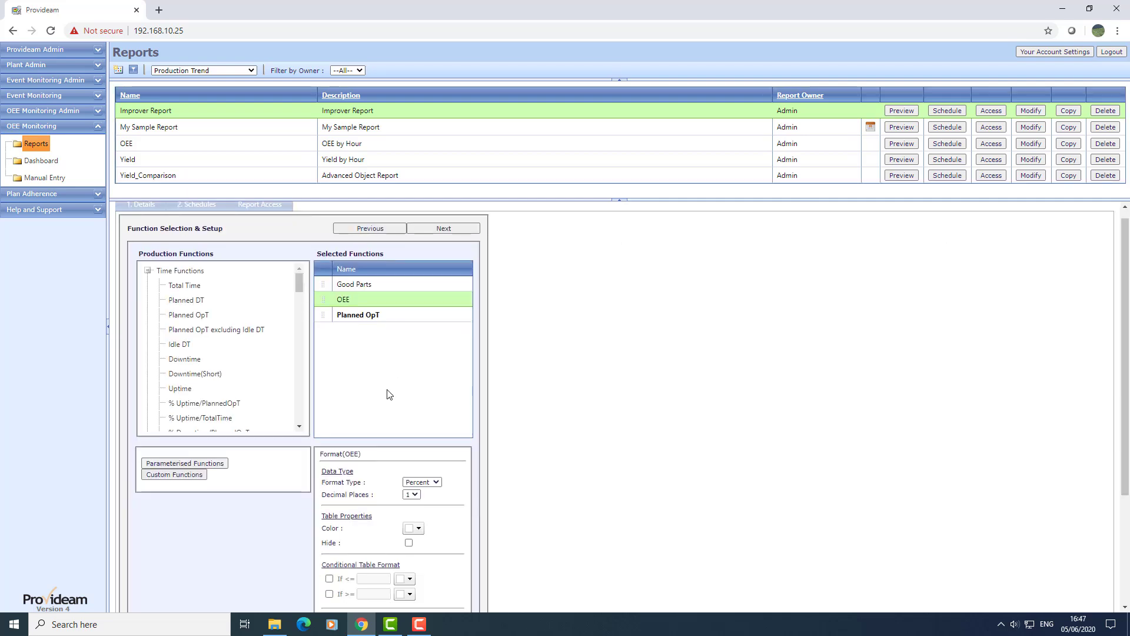
pyautogui.scroll(-3, 387, 394)
pyautogui.click(329, 420)
pyautogui.click(364, 420)
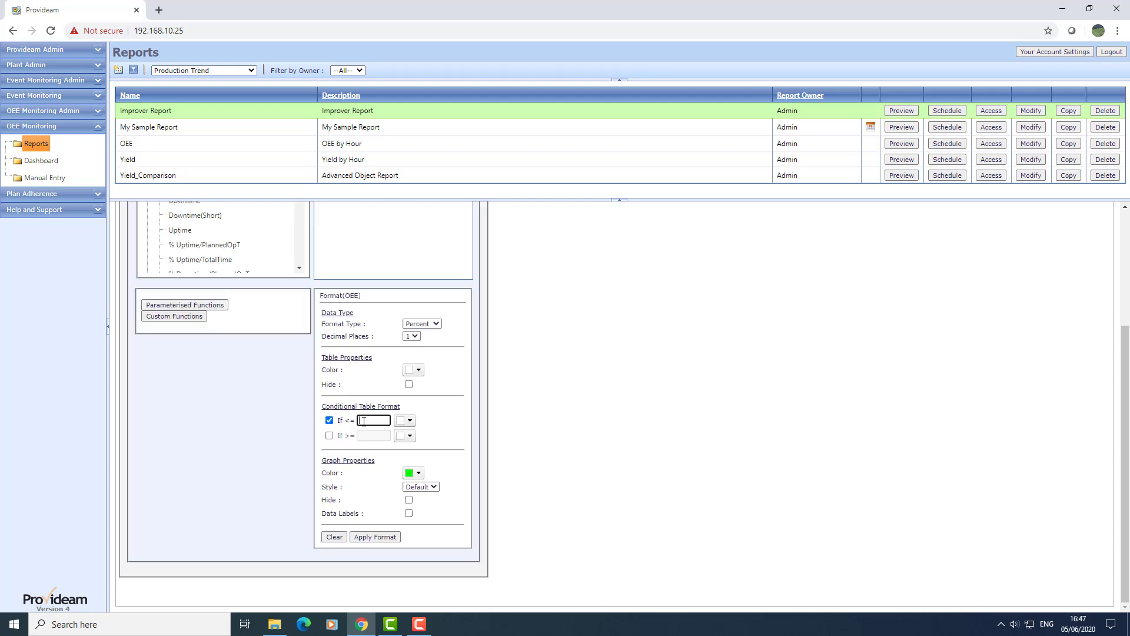
pyautogui.write('30')
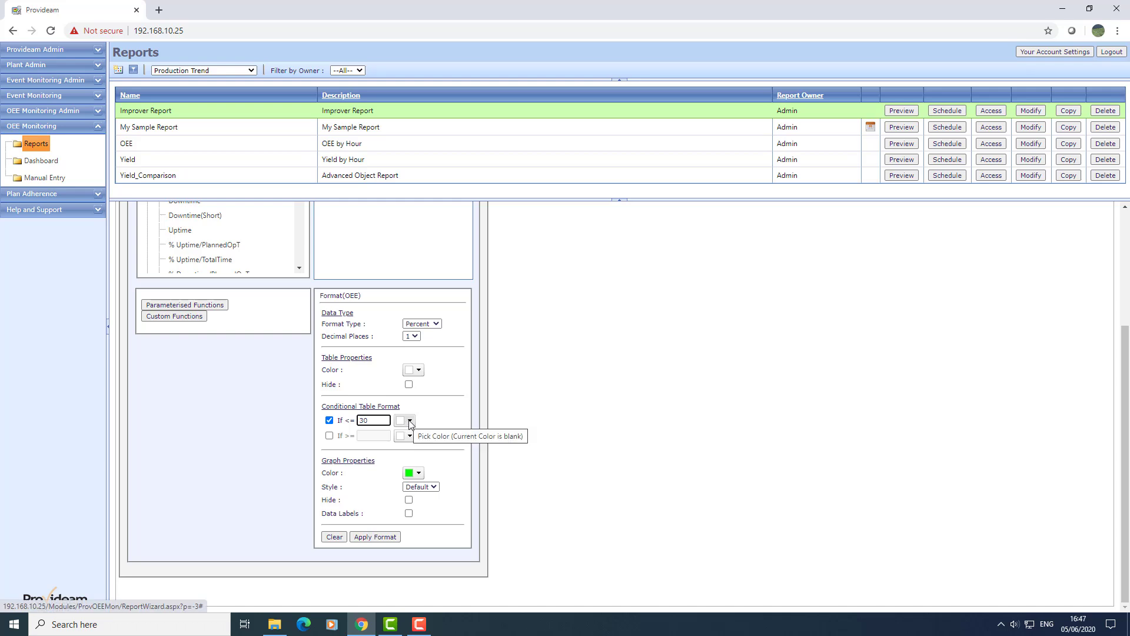
pyautogui.click(406, 420)
pyautogui.click(437, 493)
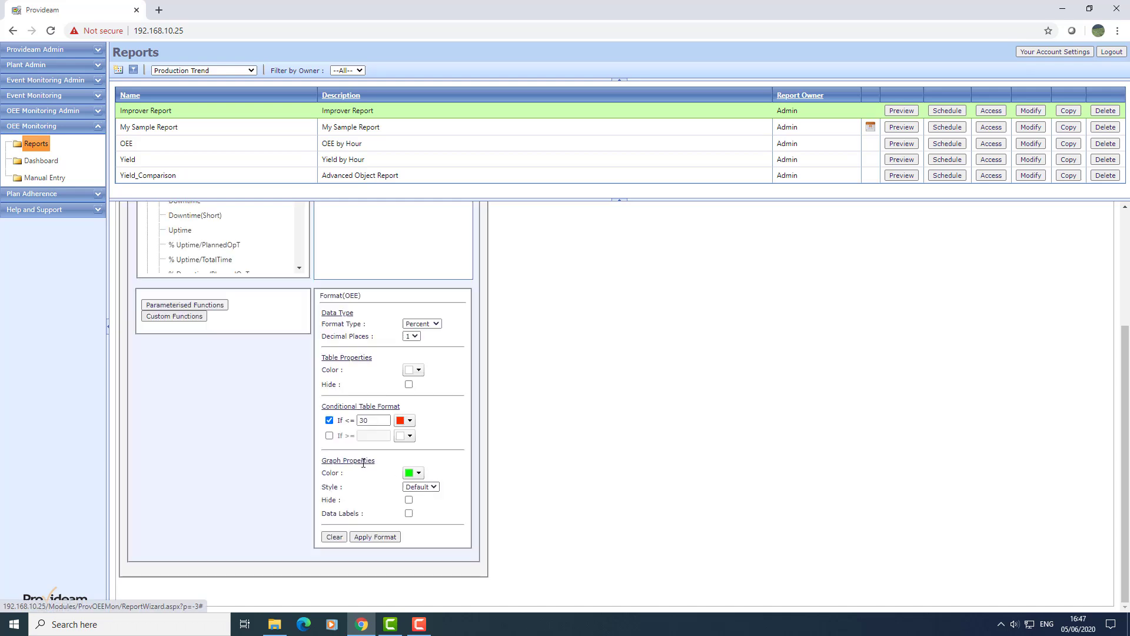
# - Add a second OEE condition that colours values of 50 or more light green, and apply the format
pyautogui.click(329, 436)
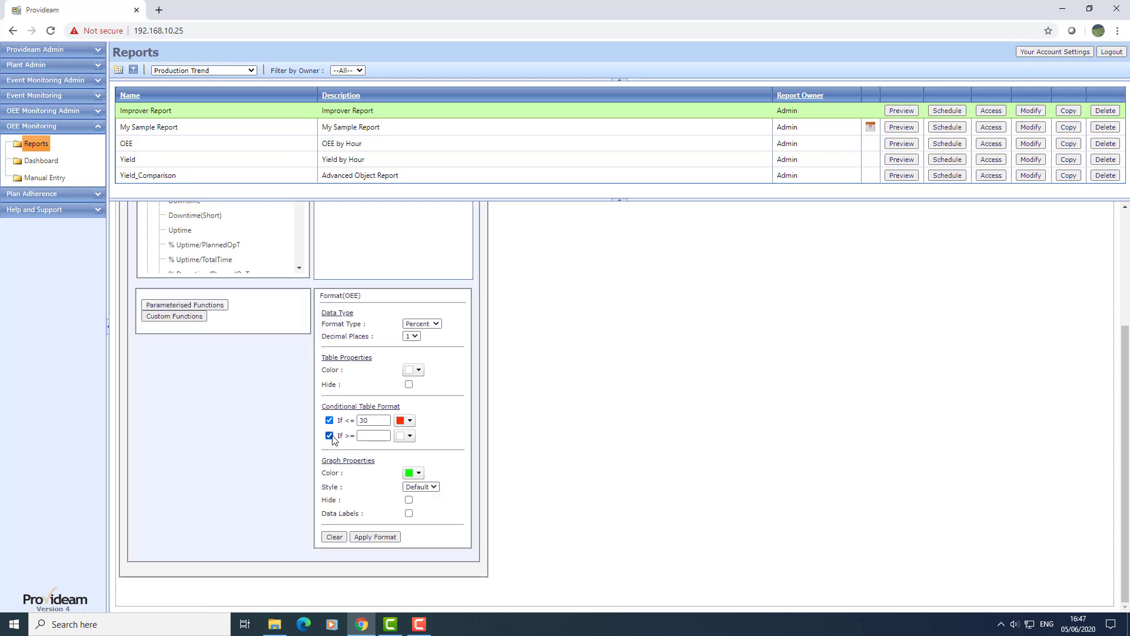
pyautogui.click(373, 436)
pyautogui.click(373, 438)
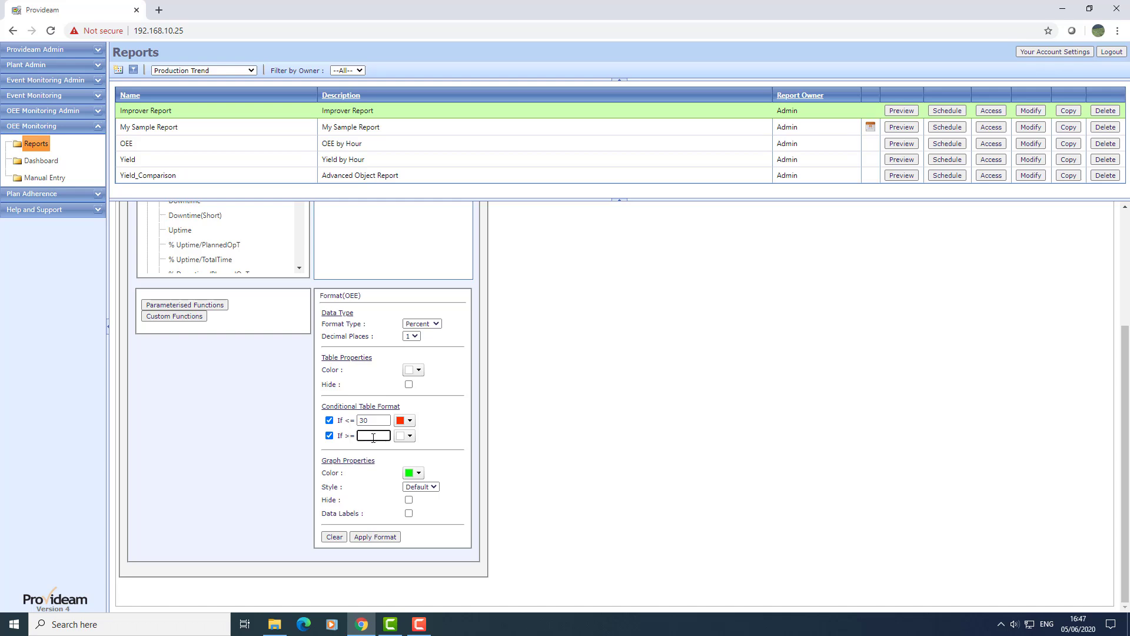
pyautogui.write('50')
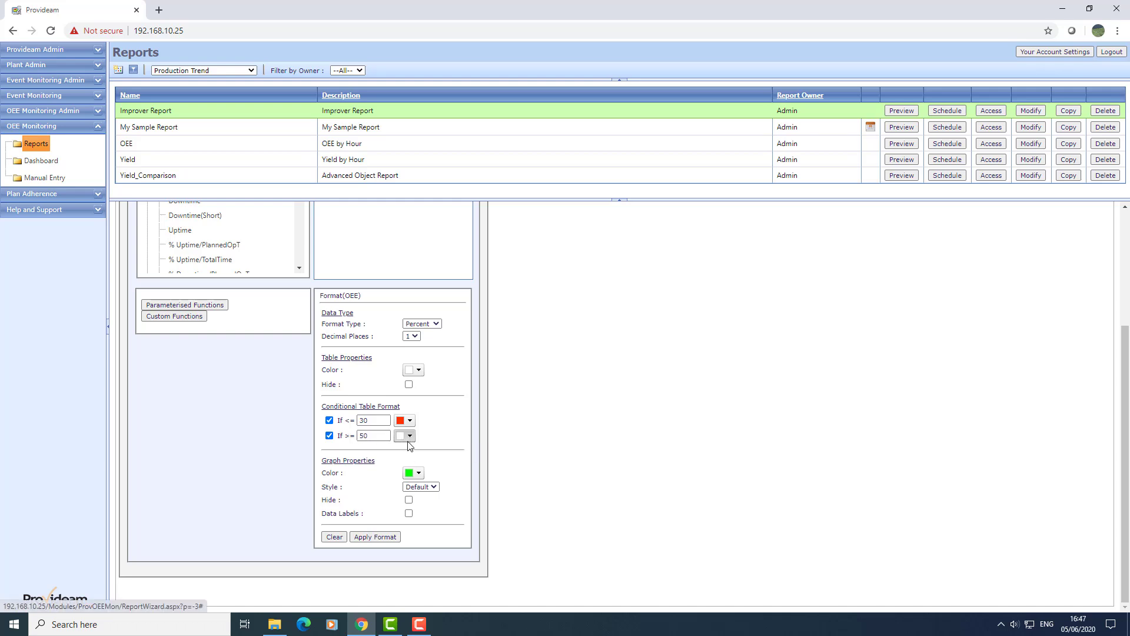
pyautogui.click(409, 436)
pyautogui.click(398, 549)
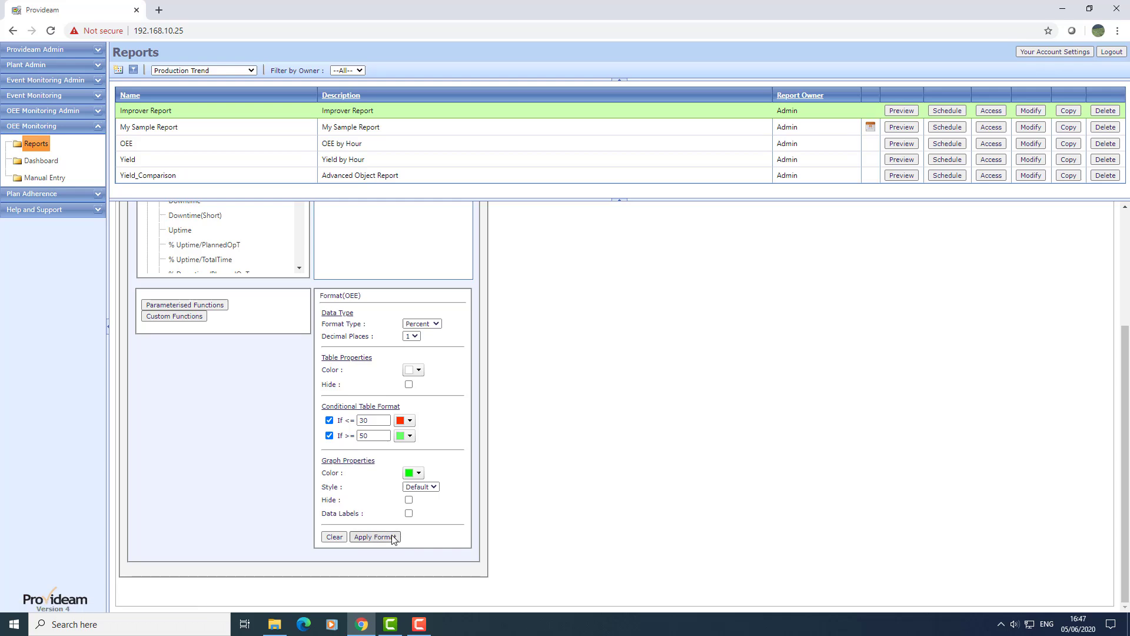
pyautogui.click(375, 537)
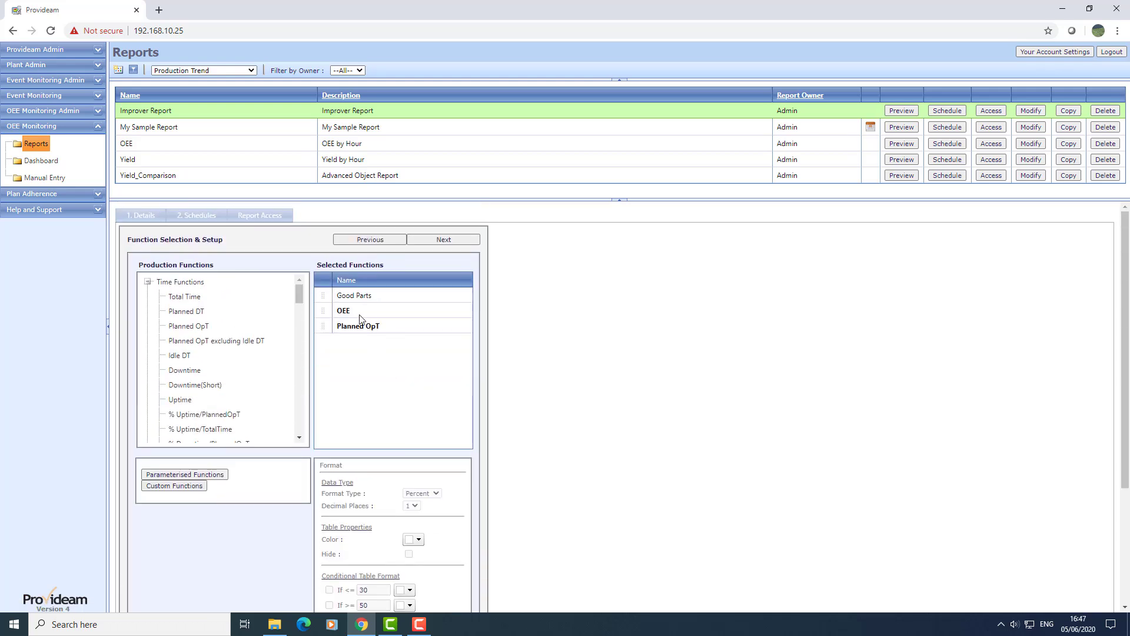
# - Run the 7-day report with the conditional OEE colours
pyautogui.click(448, 242)
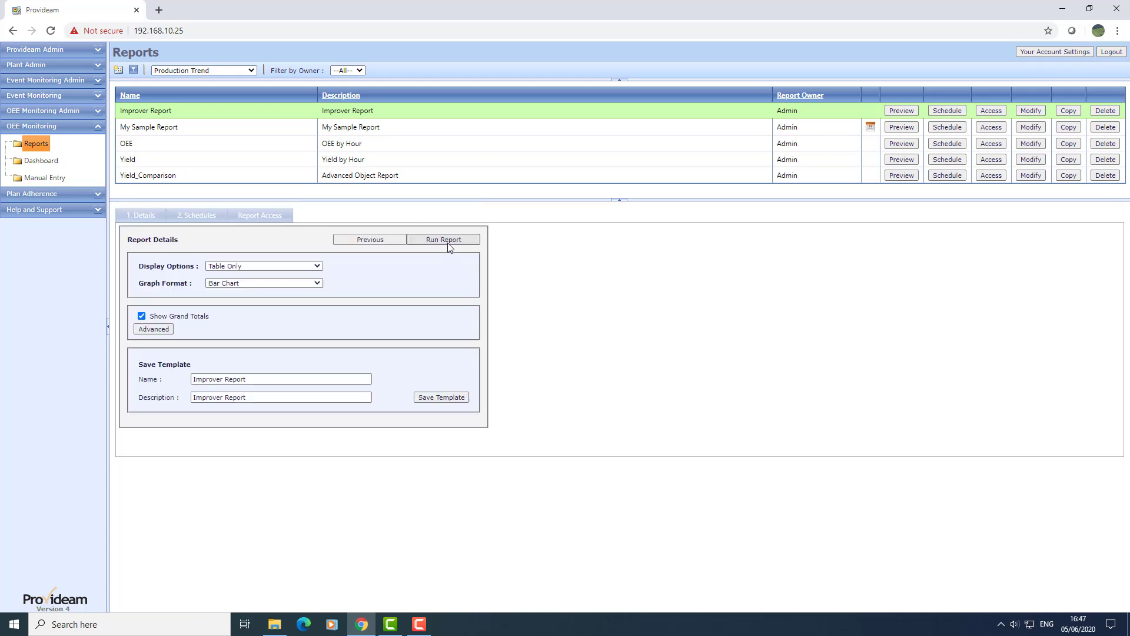
pyautogui.click(447, 242)
pyautogui.click(428, 359)
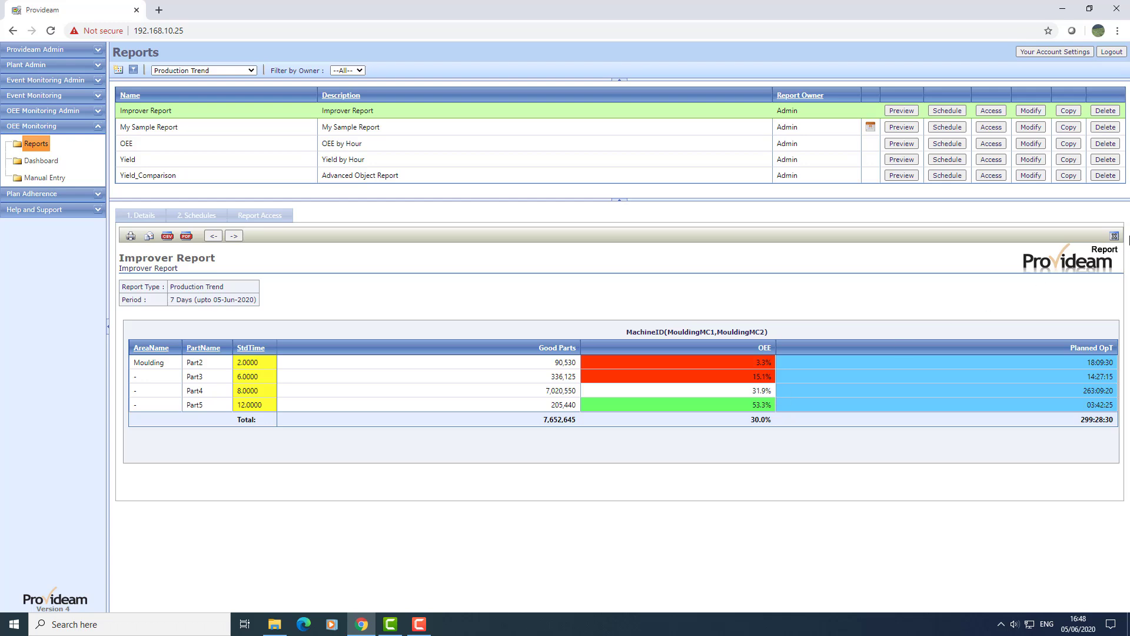
# - Close the report, return to the function setup and start adding a new parameterised function
pyautogui.click(1114, 235)
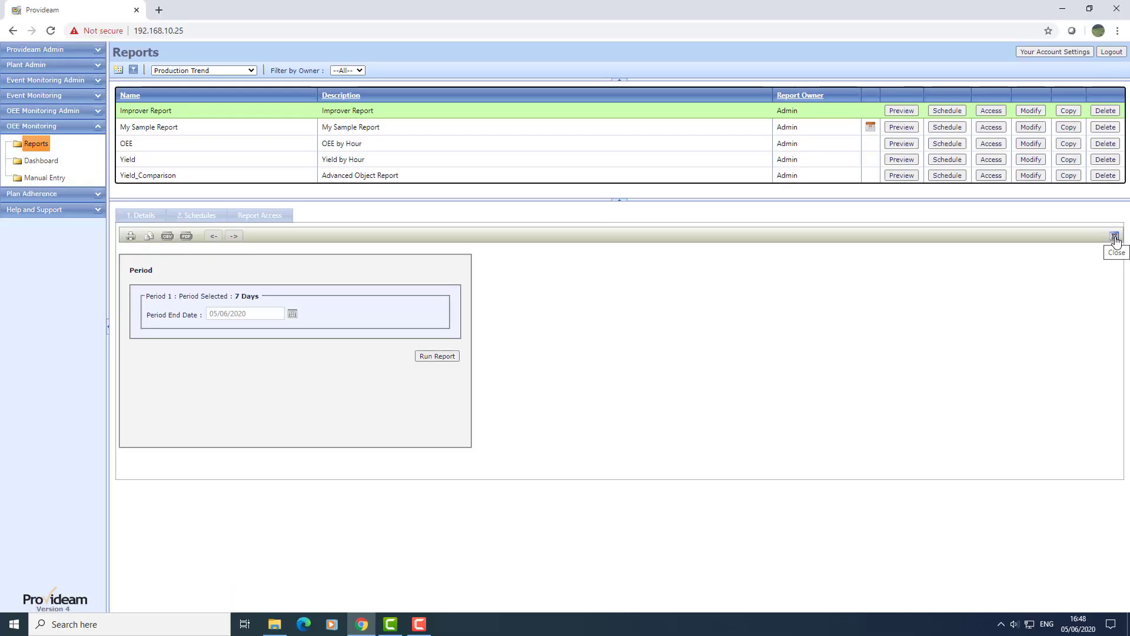
pyautogui.click(1114, 236)
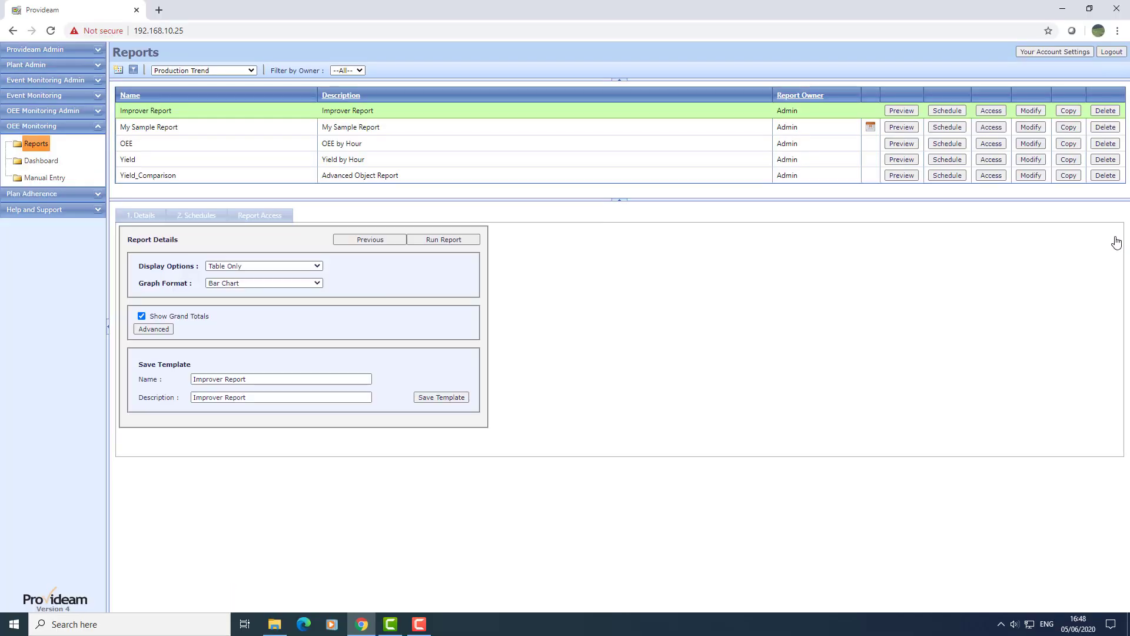
pyautogui.click(396, 244)
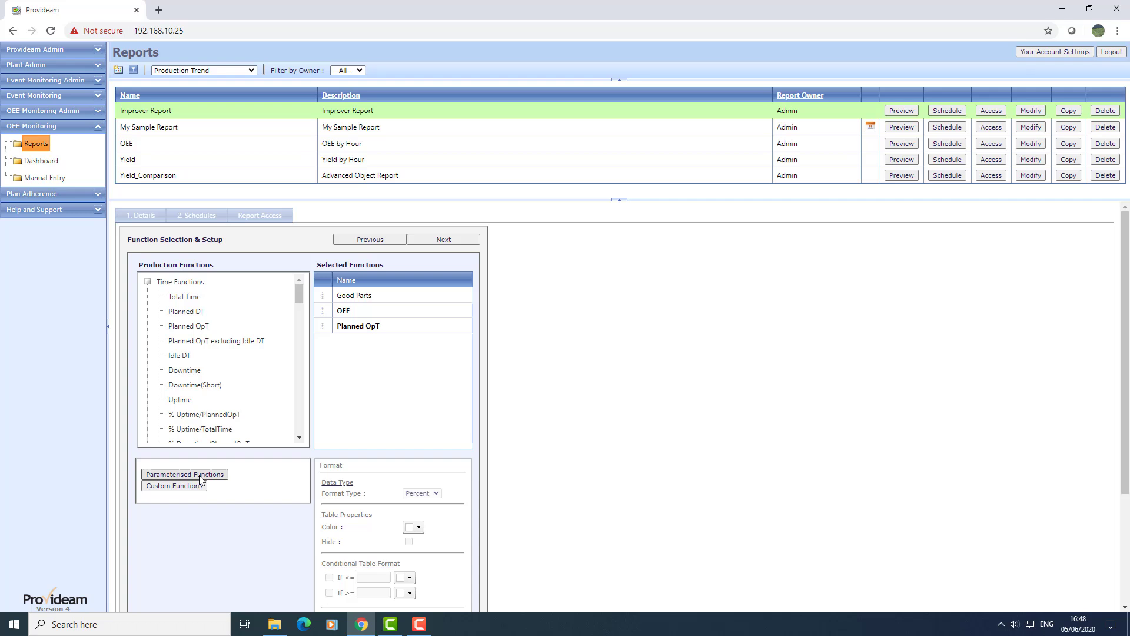
pyautogui.click(200, 475)
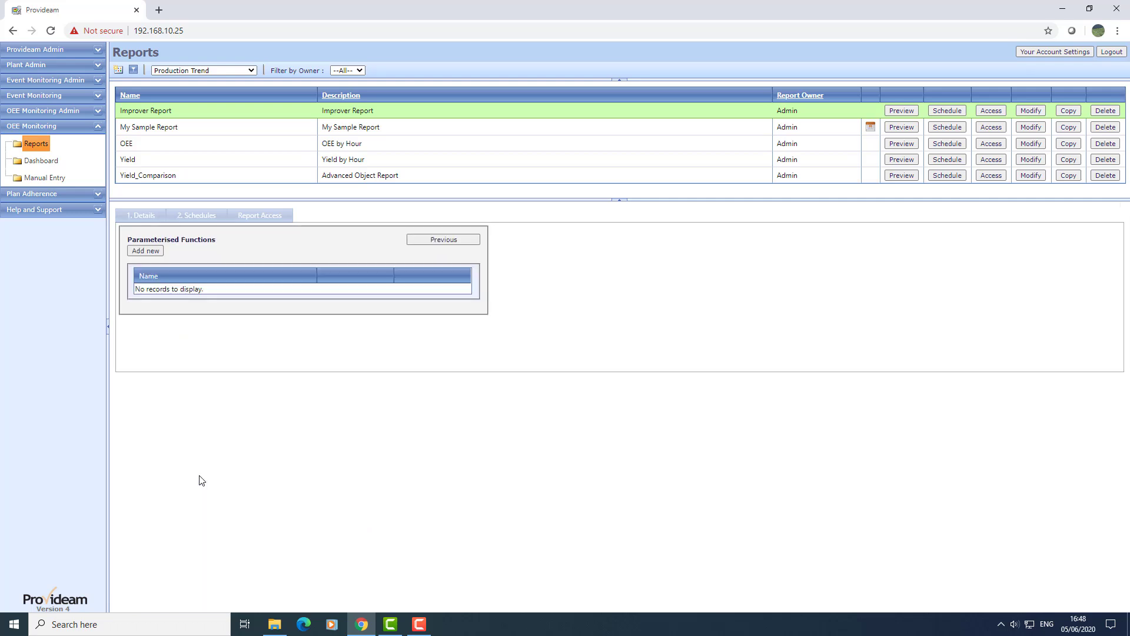
pyautogui.click(146, 250)
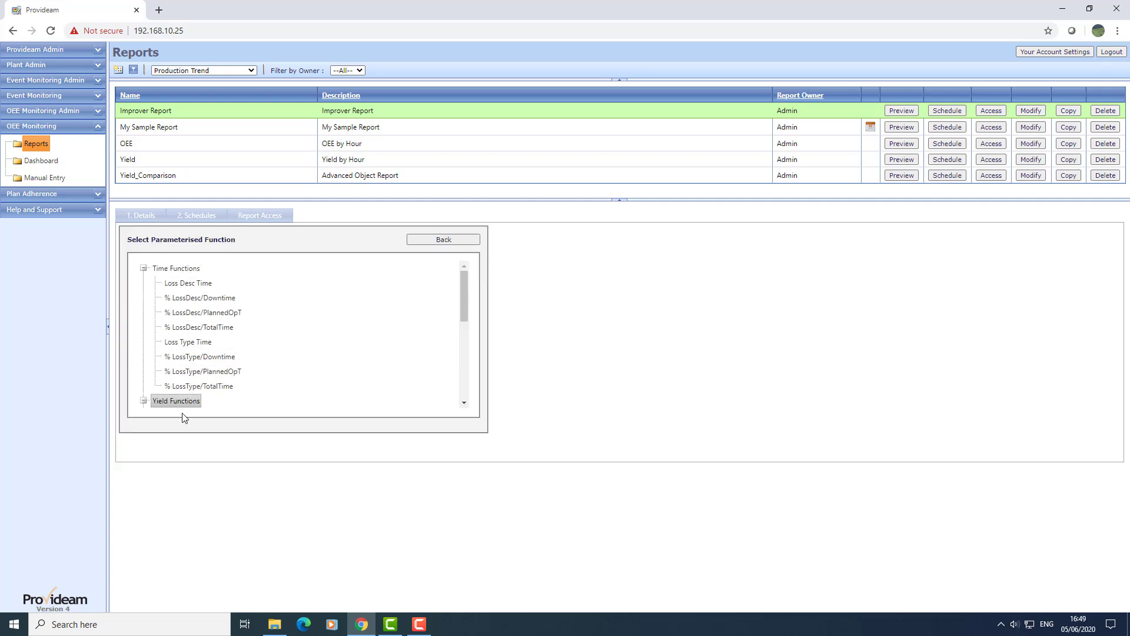
pyautogui.click(144, 268)
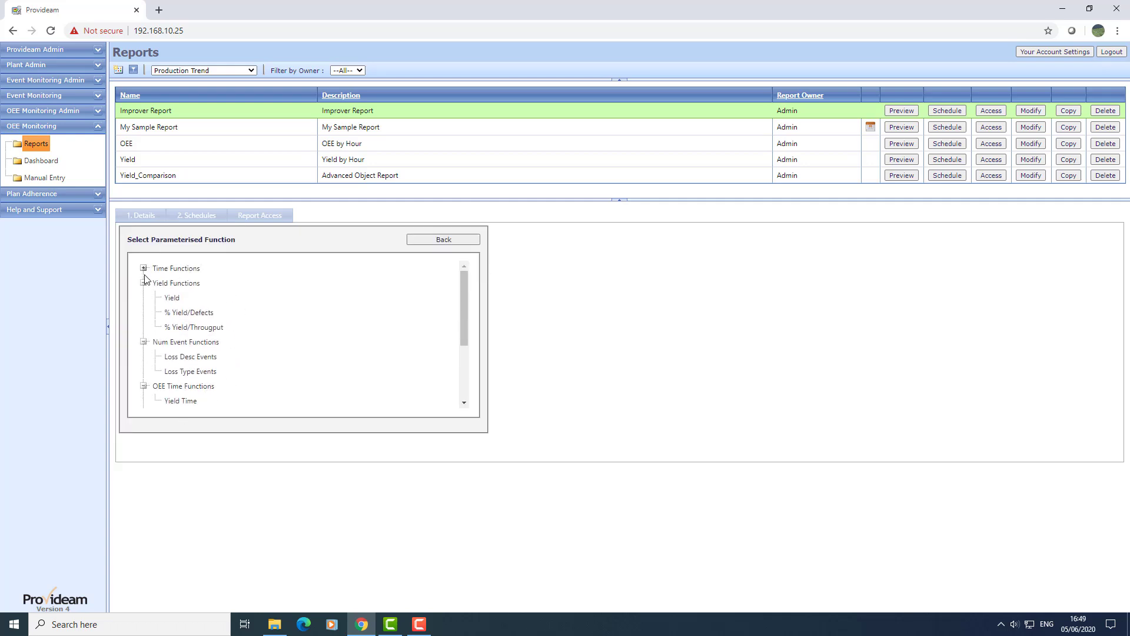
pyautogui.click(143, 283)
pyautogui.click(143, 284)
pyautogui.click(144, 269)
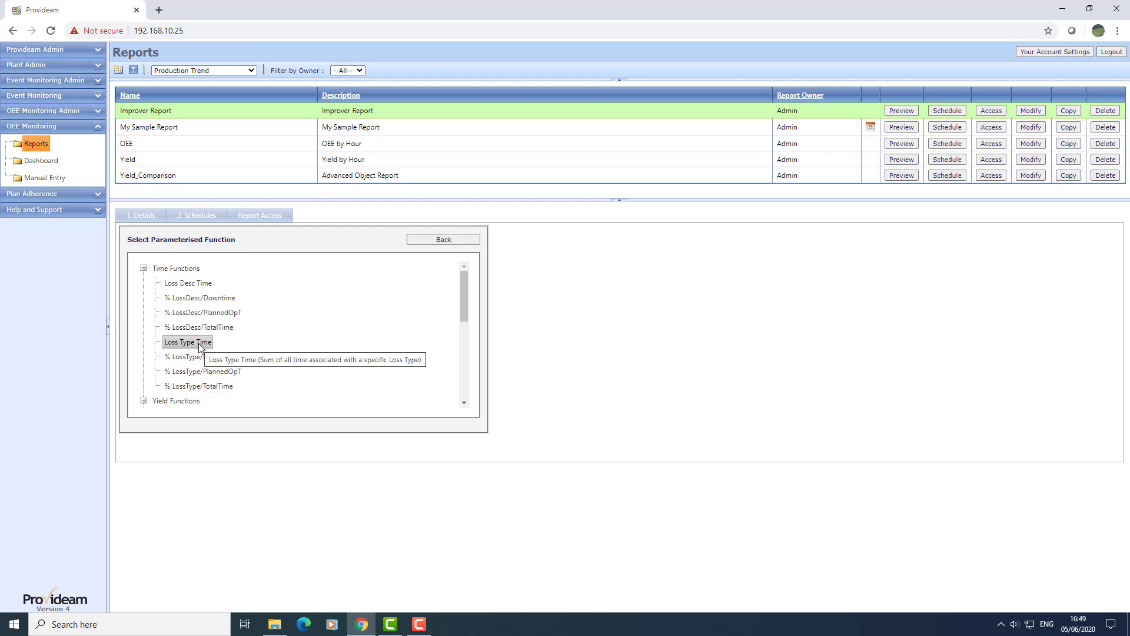
# - Save a Loss Desc Time function named MyParamFunc for MouldingMC1's Machine Problem, Material Problem and Mould Problem losses, and return to the function setup
pyautogui.click(194, 285)
pyautogui.click(222, 281)
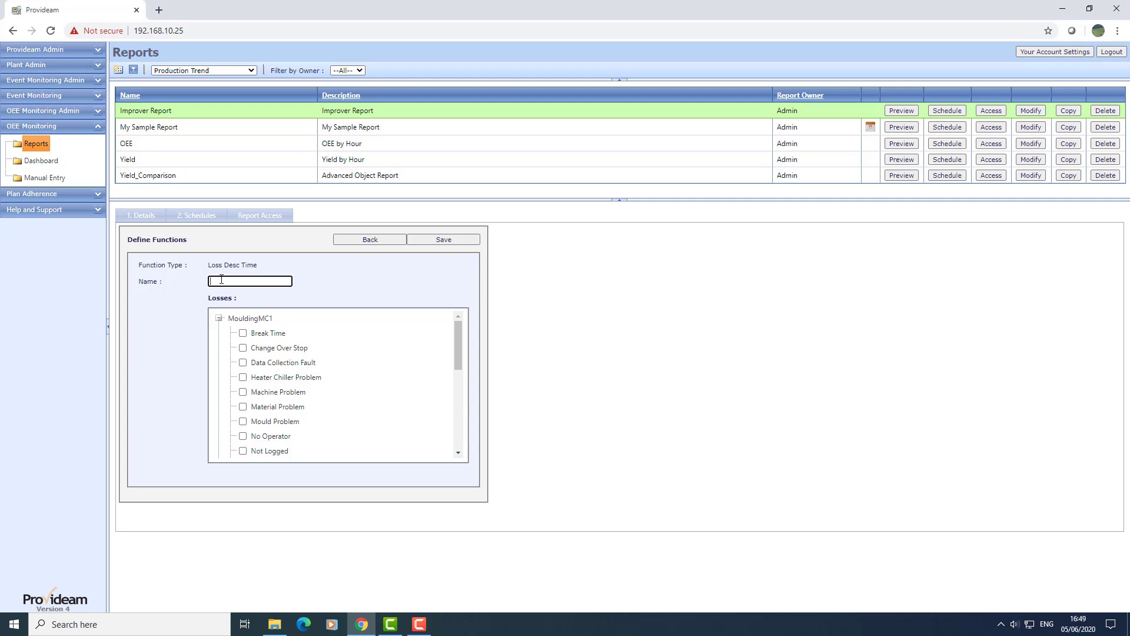
pyautogui.write('MyParamFunc')
pyautogui.click(243, 392)
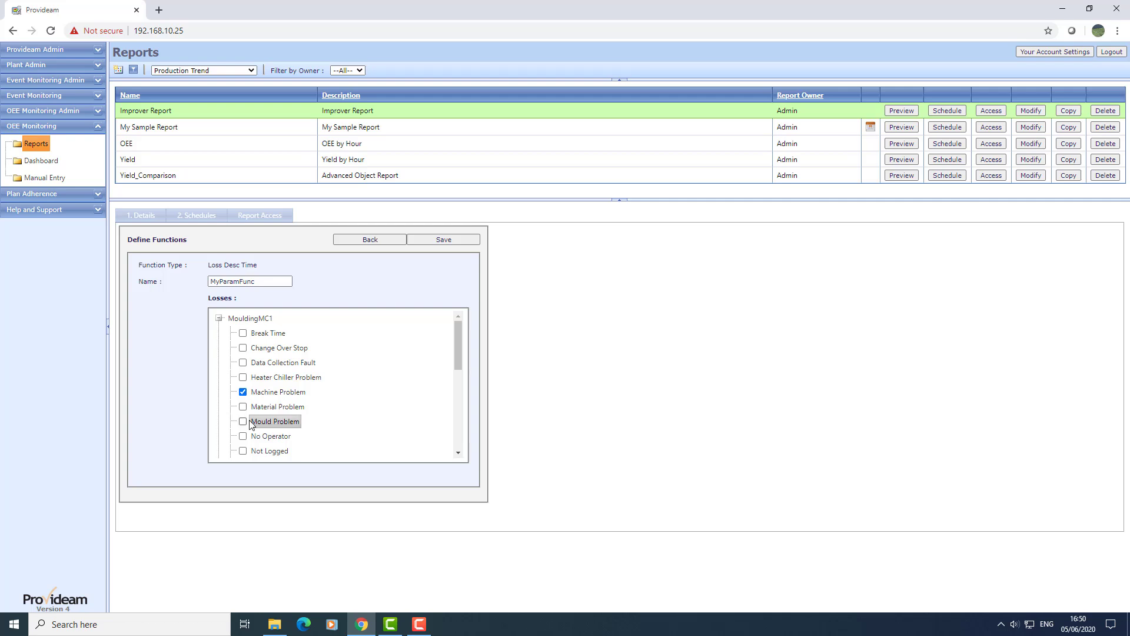
pyautogui.click(243, 407)
pyautogui.click(243, 421)
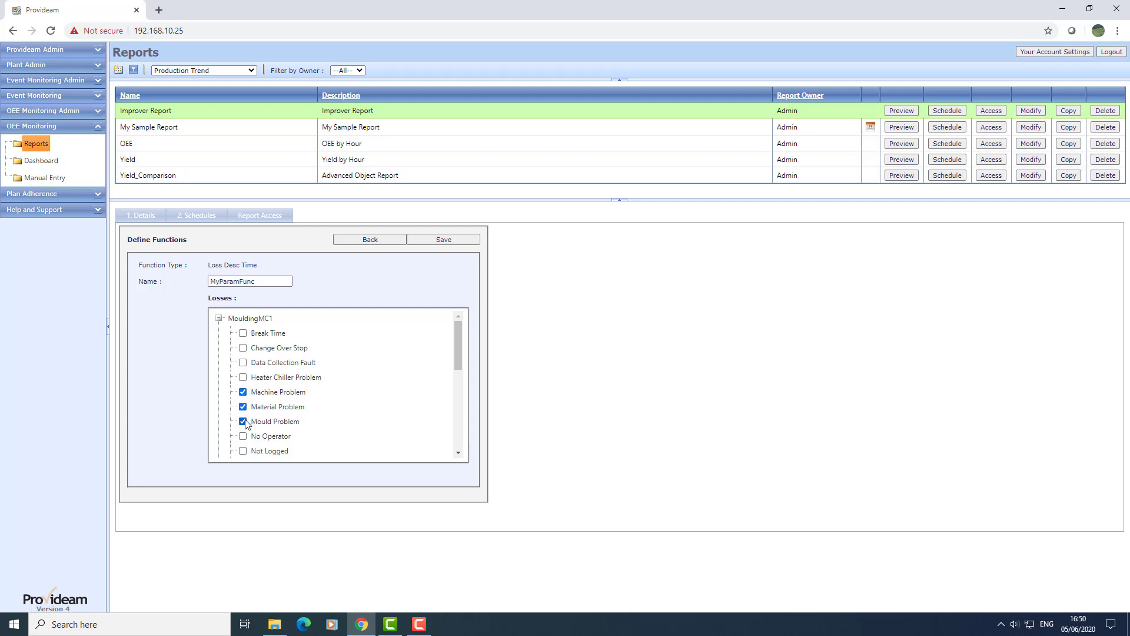
pyautogui.click(427, 241)
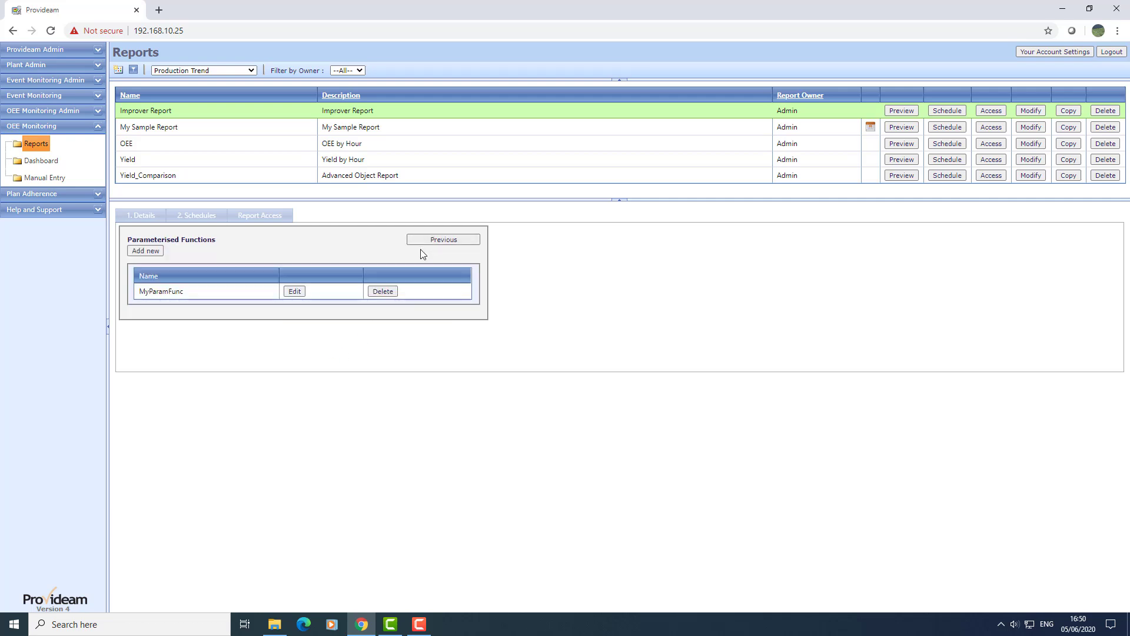
pyautogui.click(438, 241)
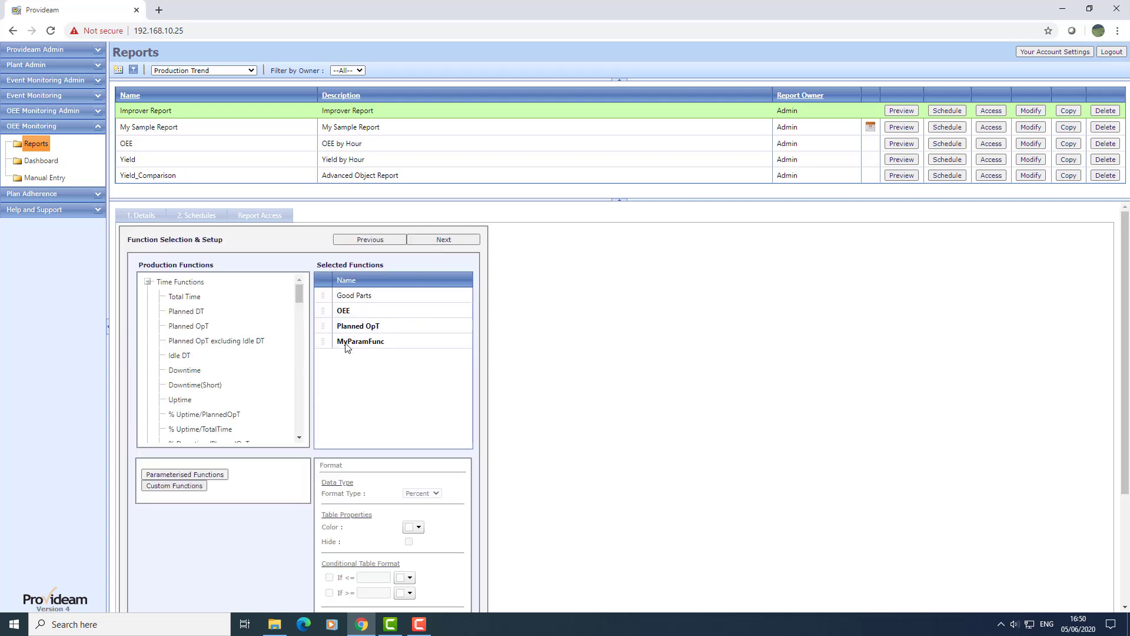
# - Set the MyParamFunc format type to Time with the hhh:mm:ss time format and apply it
pyautogui.click(396, 344)
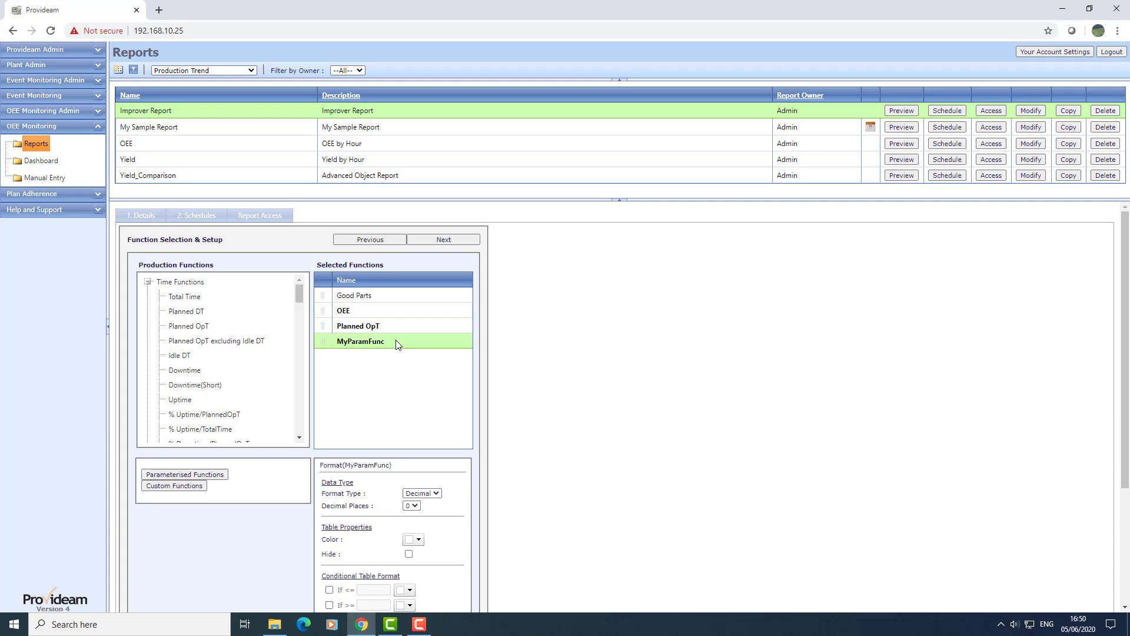
pyautogui.scroll(-3, 394, 468)
pyautogui.scroll(1, 389, 436)
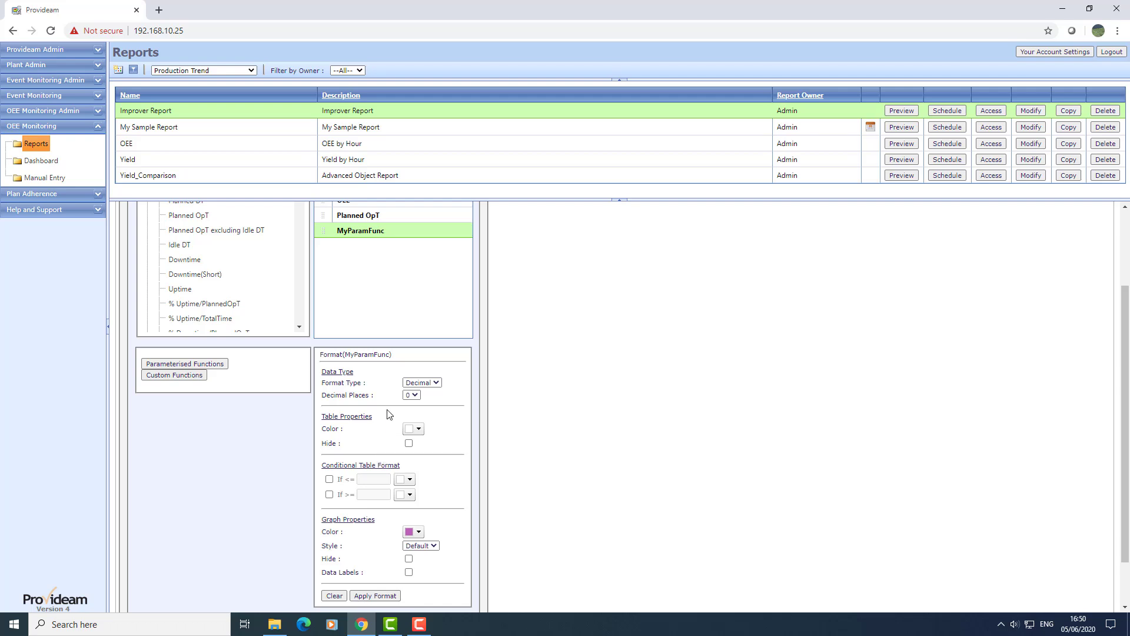
pyautogui.click(422, 384)
pyautogui.click(414, 417)
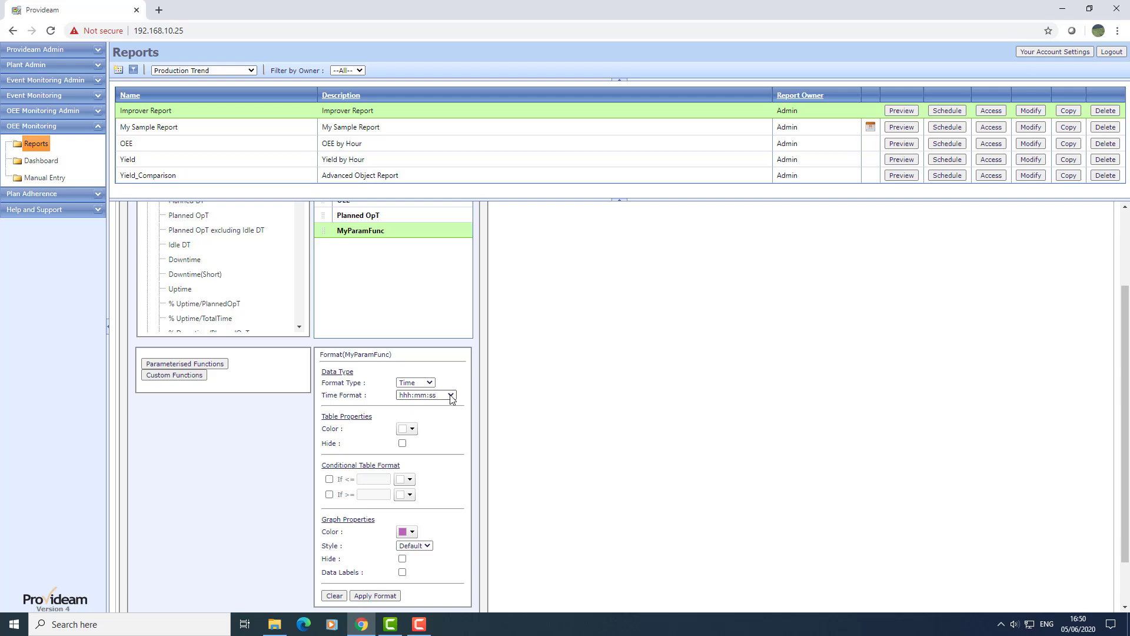
pyautogui.scroll(-1, 393, 467)
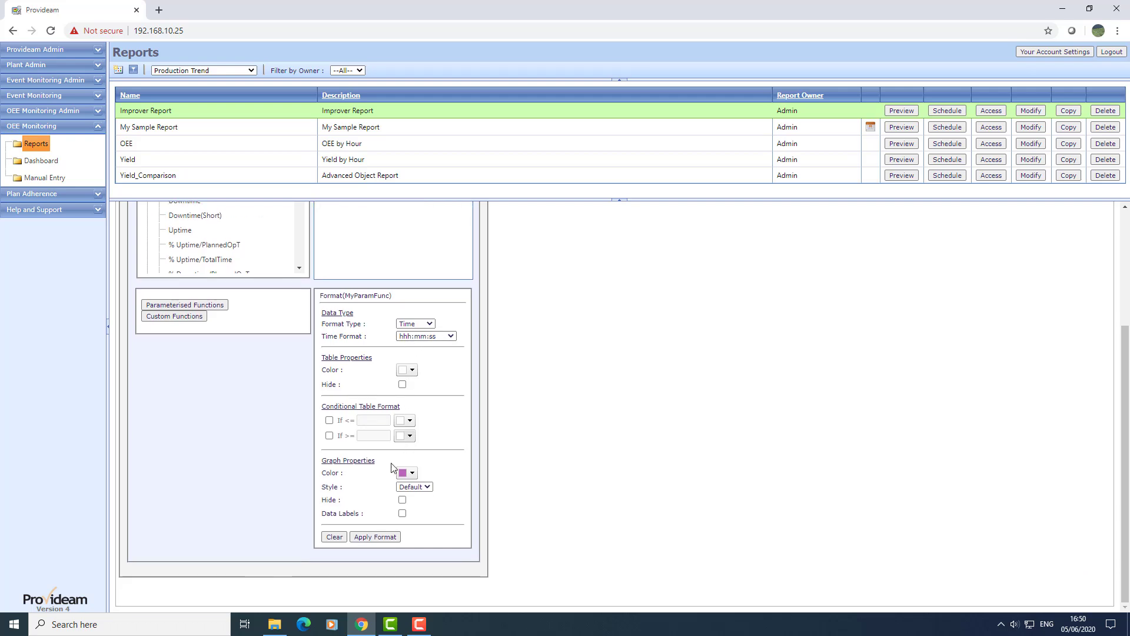
pyautogui.click(383, 537)
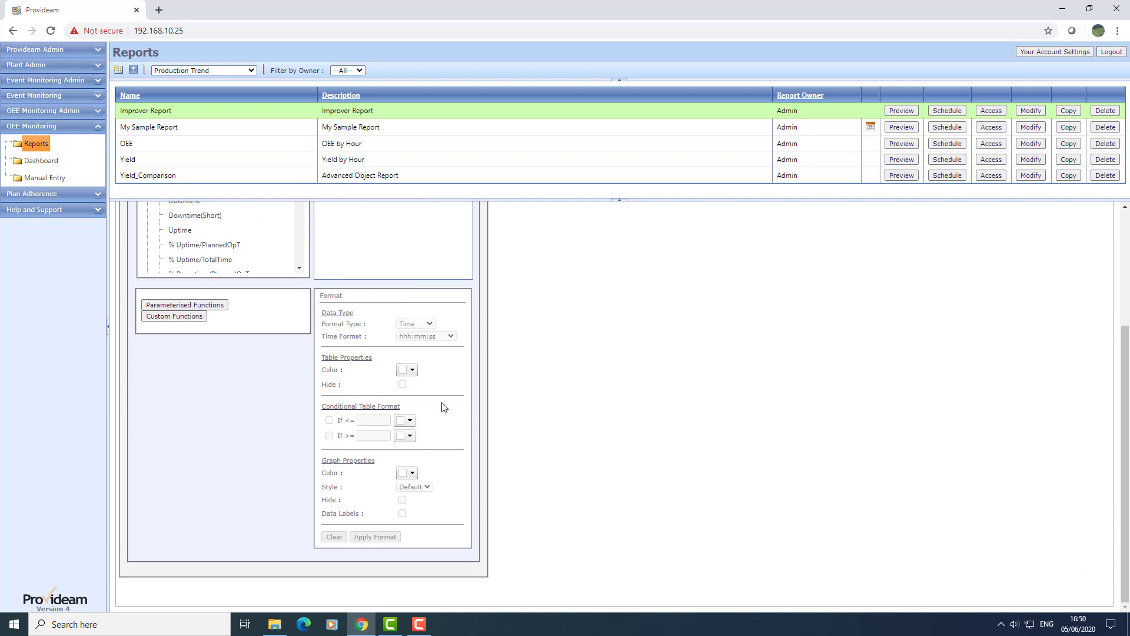
# - Run the 7-day report again with the MyParamFunc column included
pyautogui.scroll(3, 445, 405)
pyautogui.click(443, 241)
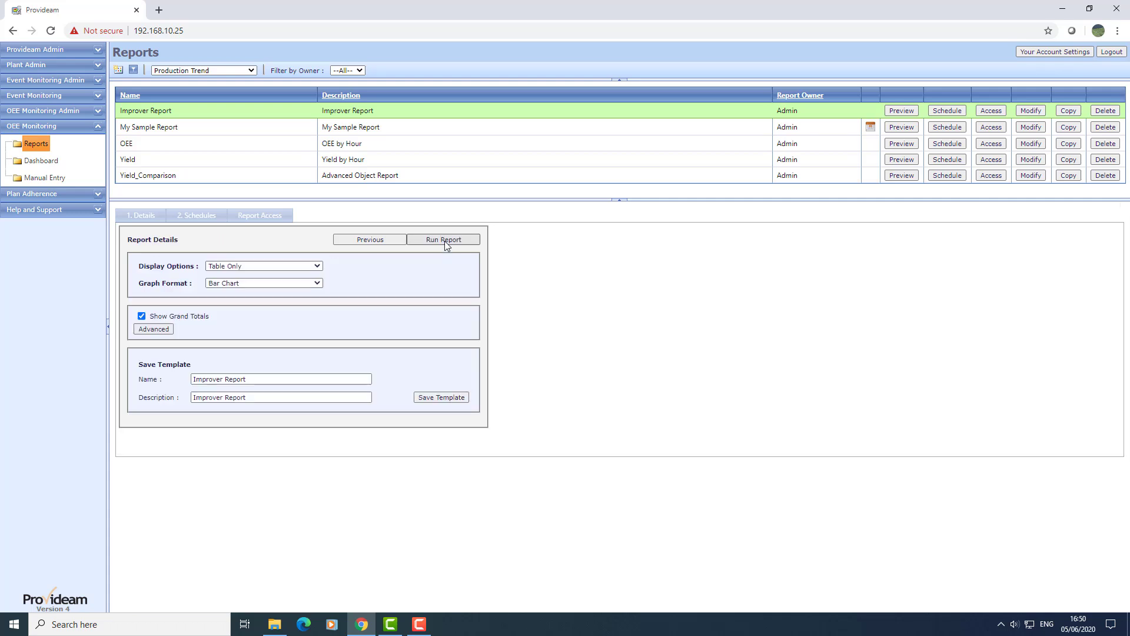
pyautogui.click(445, 241)
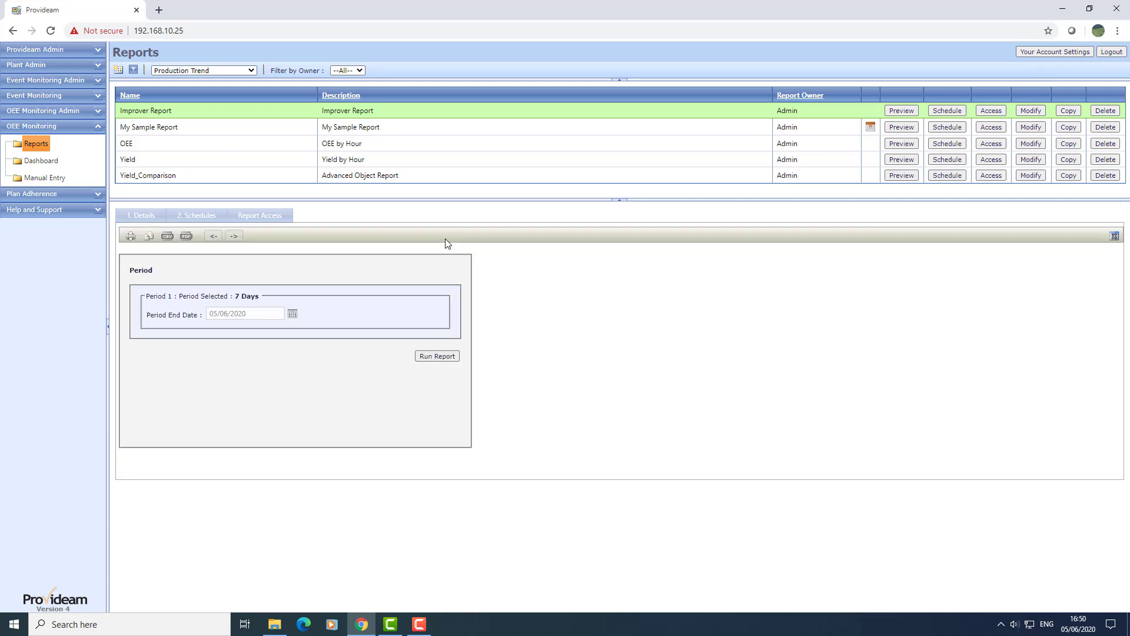
pyautogui.click(437, 355)
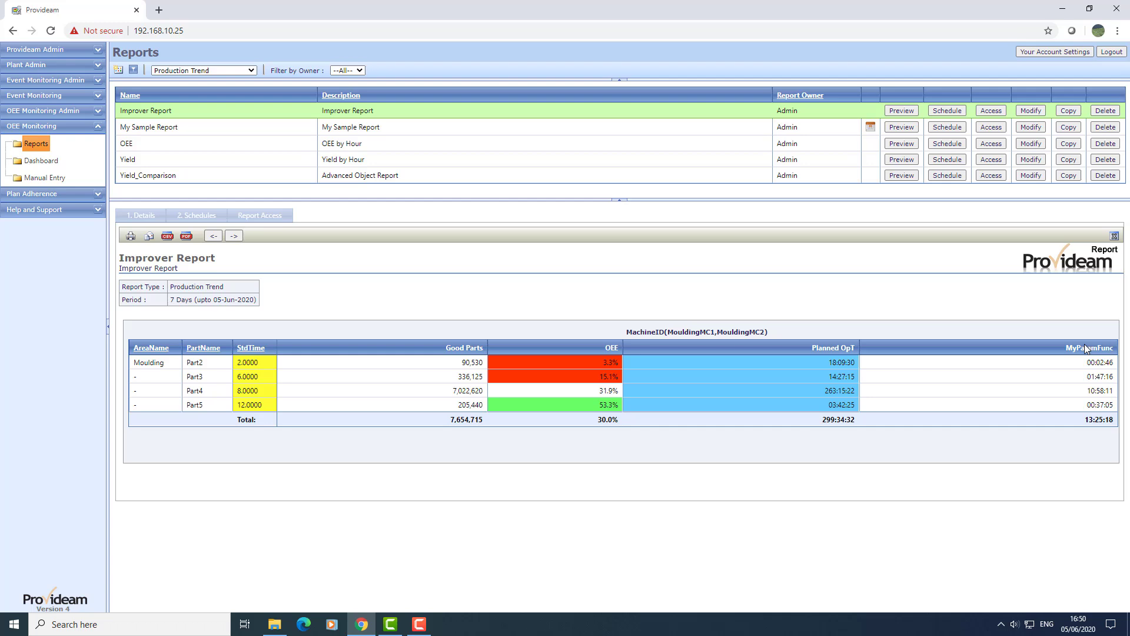
# - Close the report, return to the function setup and examine the parameterised functions available for a new entry
pyautogui.click(1114, 235)
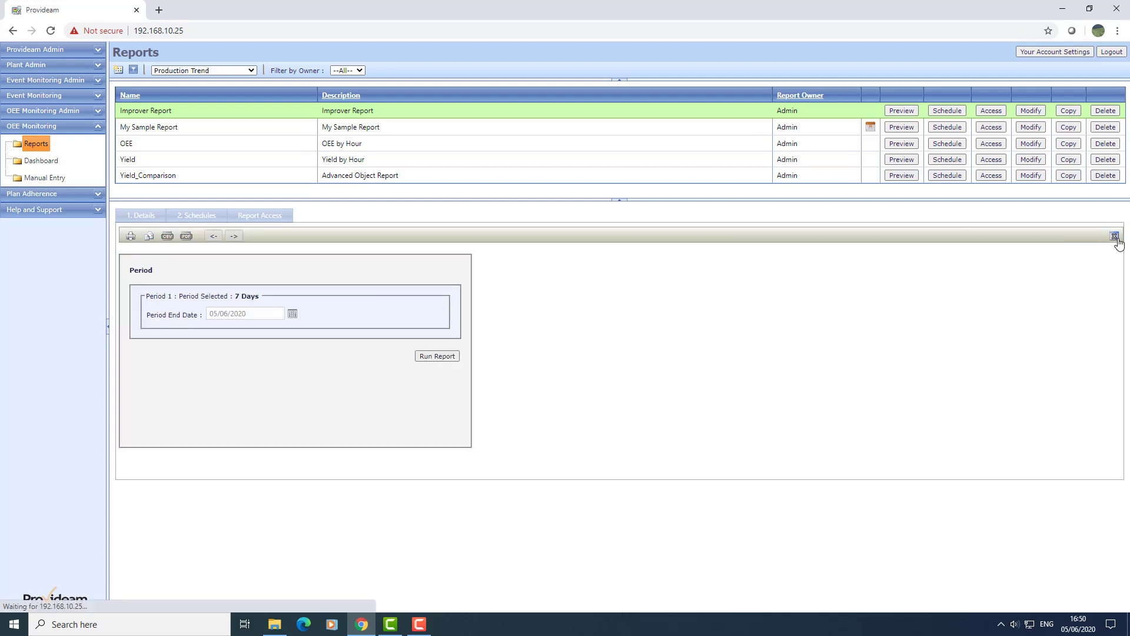
pyautogui.click(1114, 235)
pyautogui.click(376, 240)
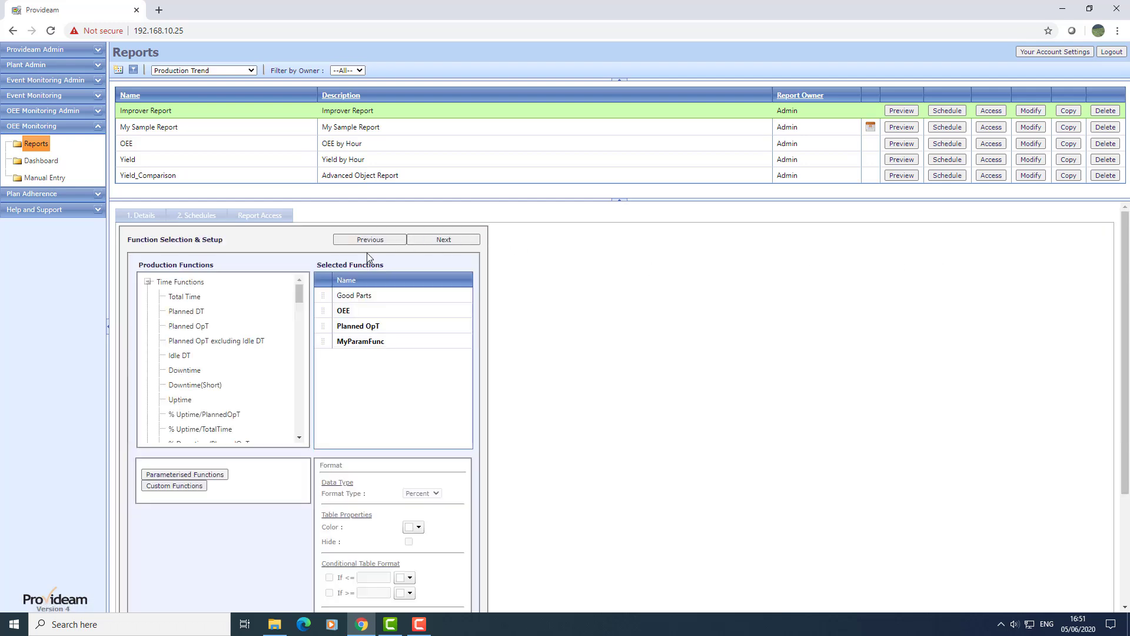
pyautogui.click(192, 473)
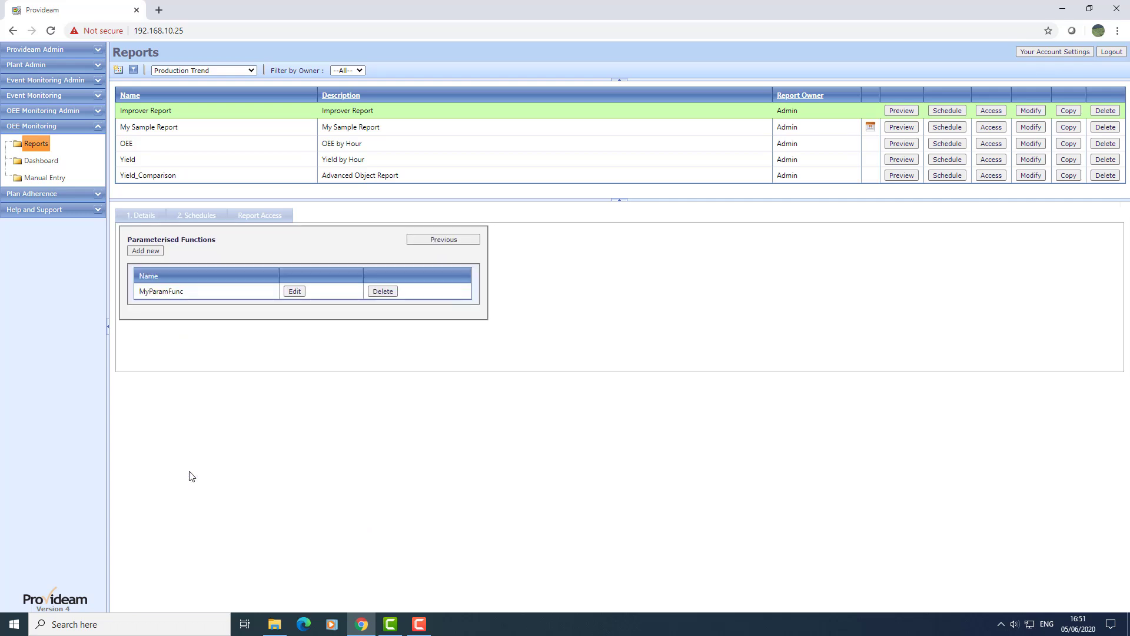
pyautogui.click(149, 251)
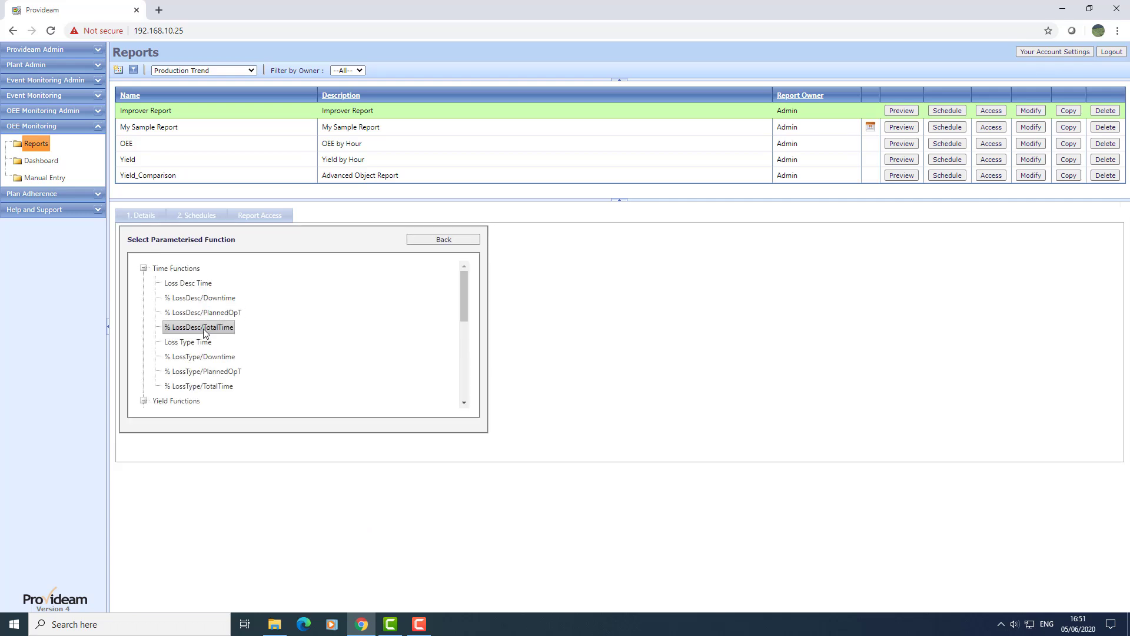
pyautogui.scroll(-3, 202, 329)
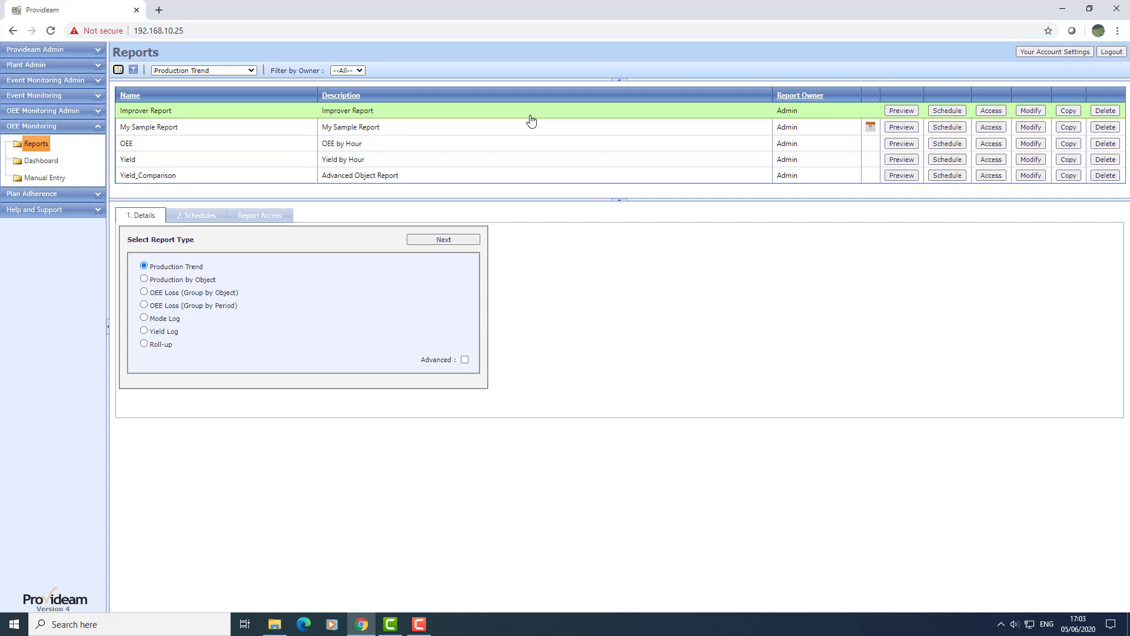
# - Run the 7-day Improver Report, return to its report details and examine the display options and graph formats
pyautogui.click(278, 116)
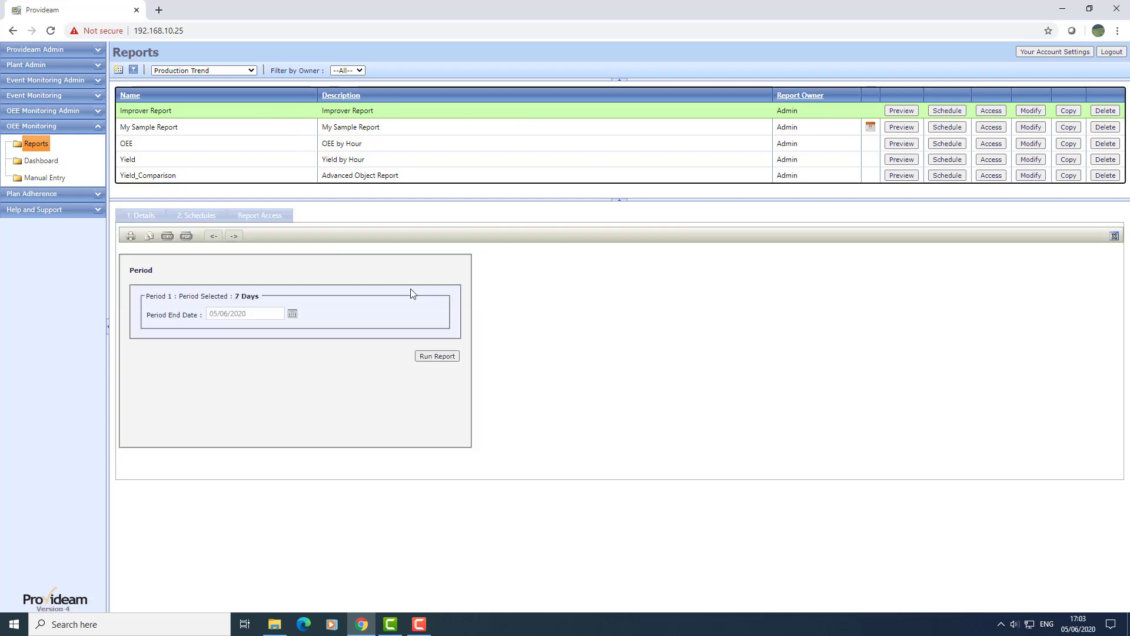
pyautogui.click(433, 357)
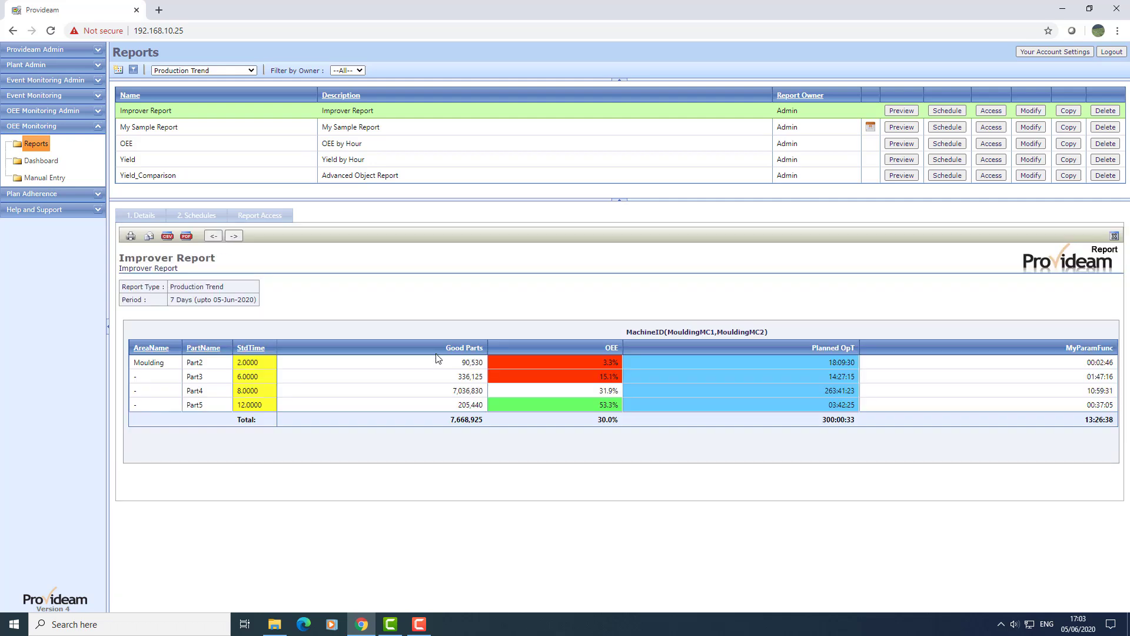
pyautogui.click(1115, 236)
pyautogui.click(1115, 237)
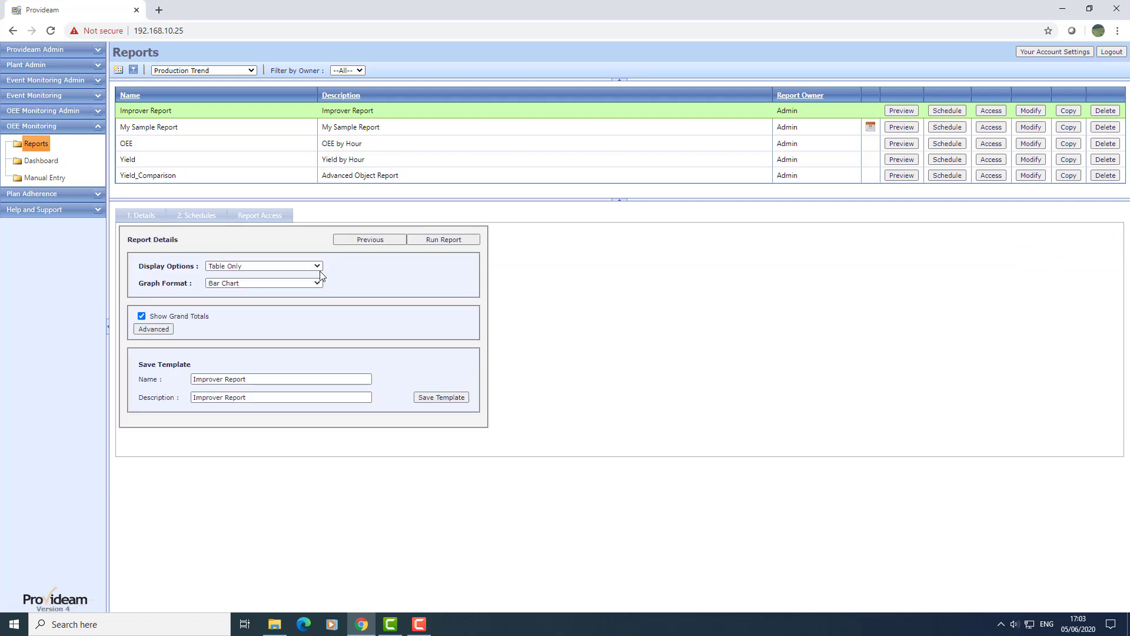
pyautogui.click(304, 268)
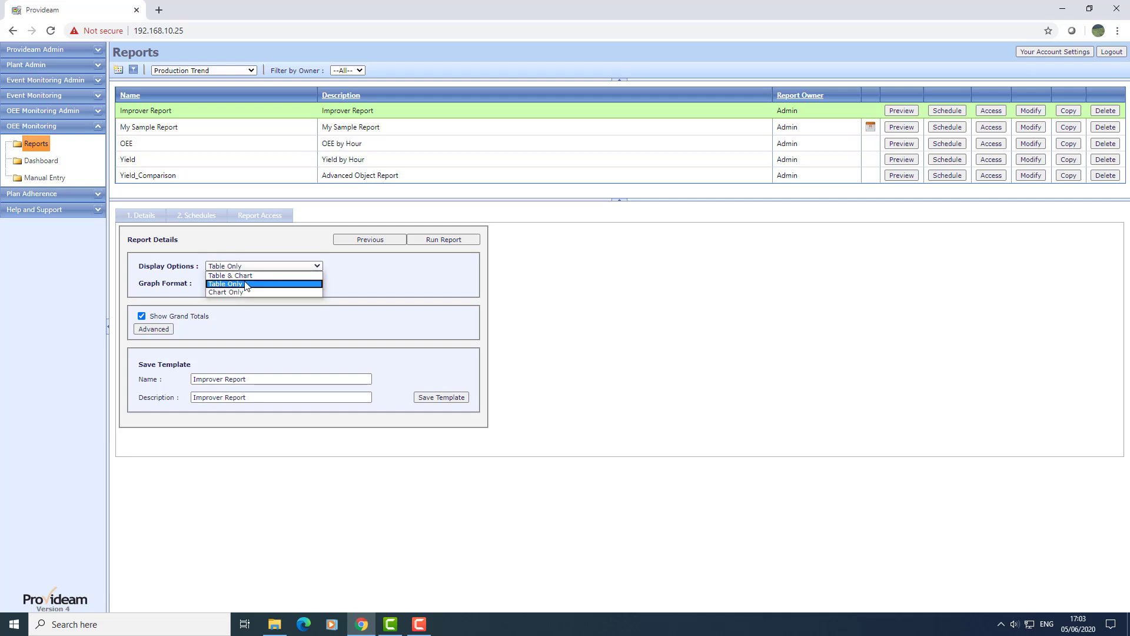
pyautogui.click(358, 273)
pyautogui.click(277, 285)
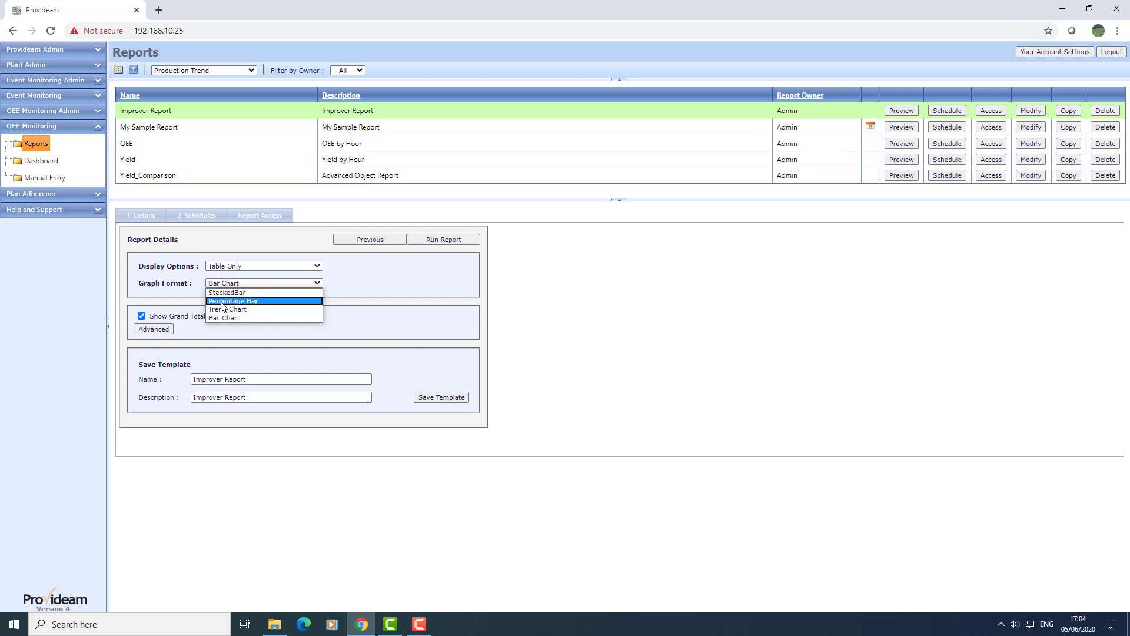
# - Start a new Production Trend report over 7 Days for AssemblyMC1, keeping the YYYY-MM-DD field, and proceed to the function setup
pyautogui.click(119, 72)
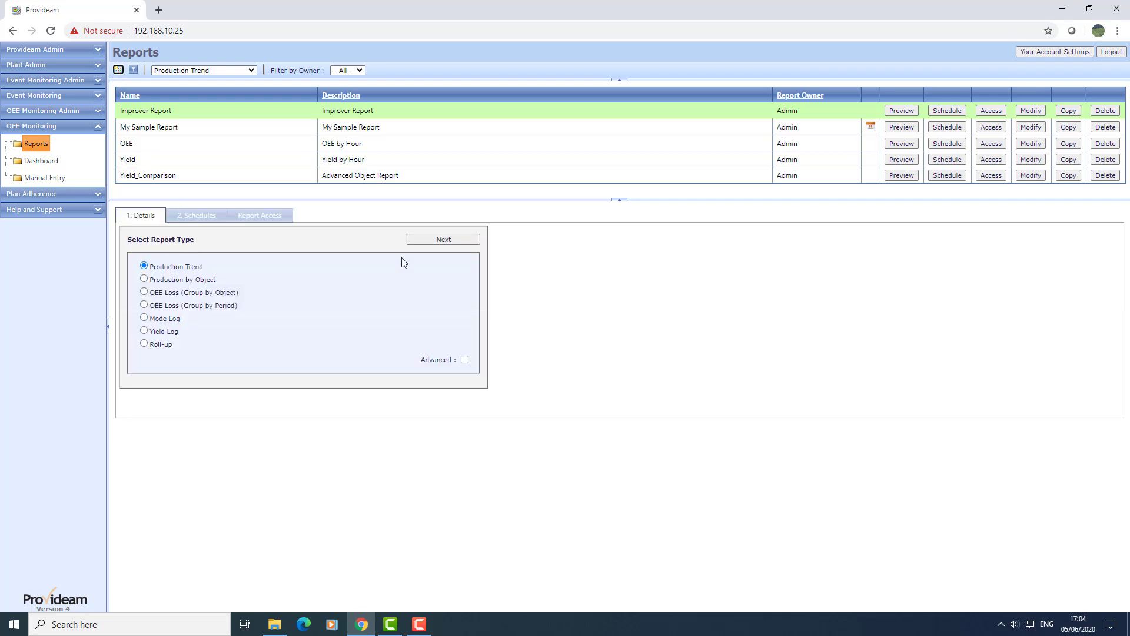
pyautogui.click(420, 239)
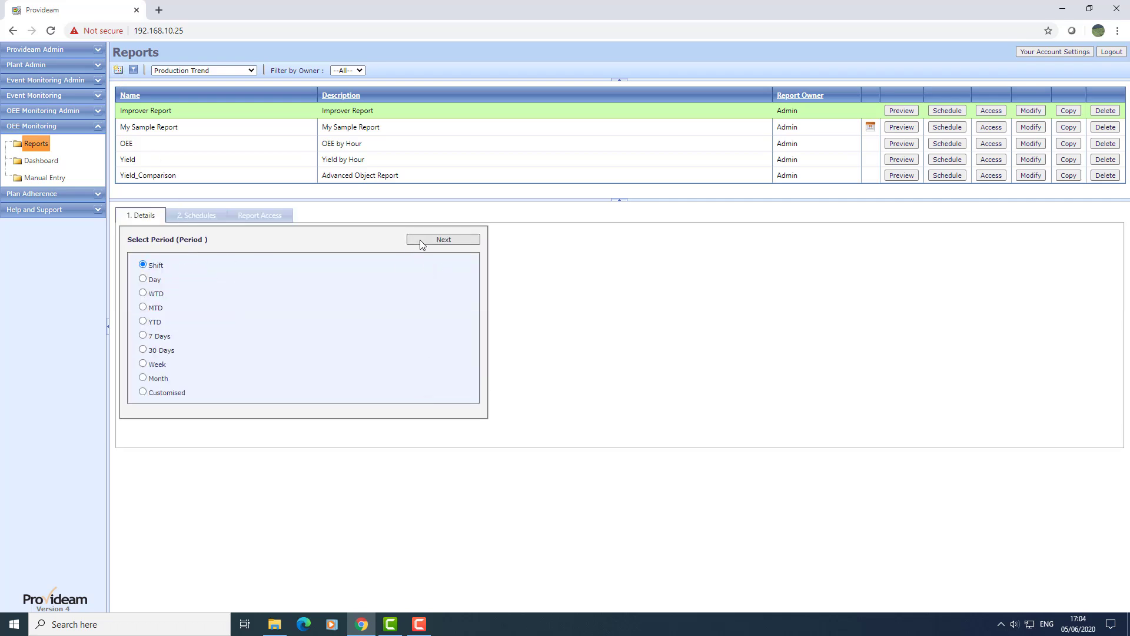
pyautogui.click(143, 335)
pyautogui.click(430, 242)
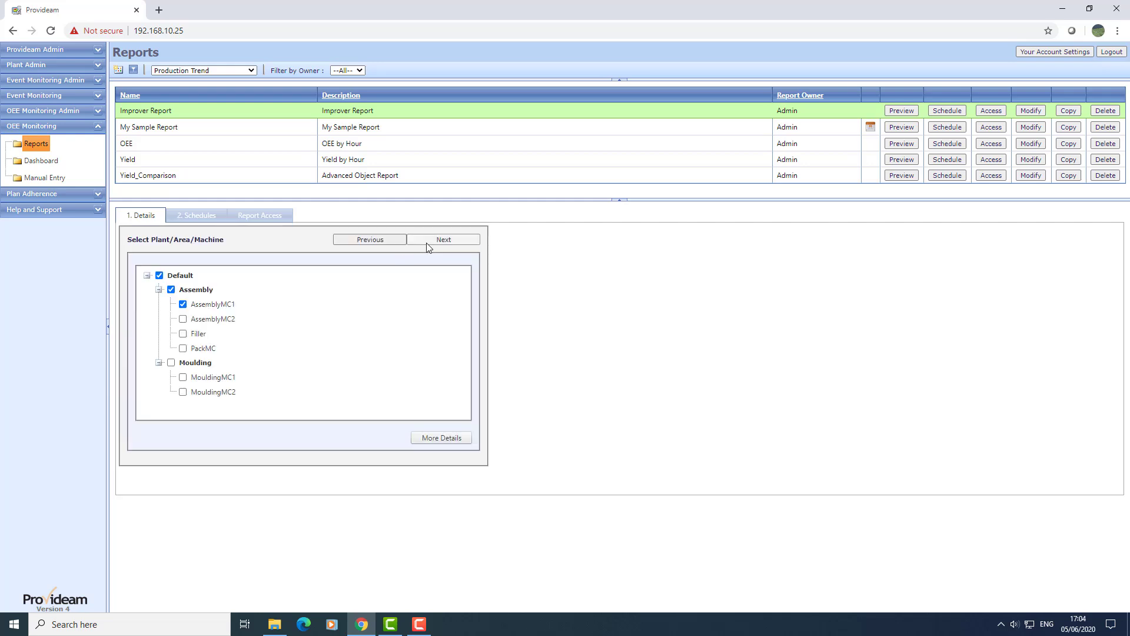
pyautogui.click(428, 242)
pyautogui.click(428, 242)
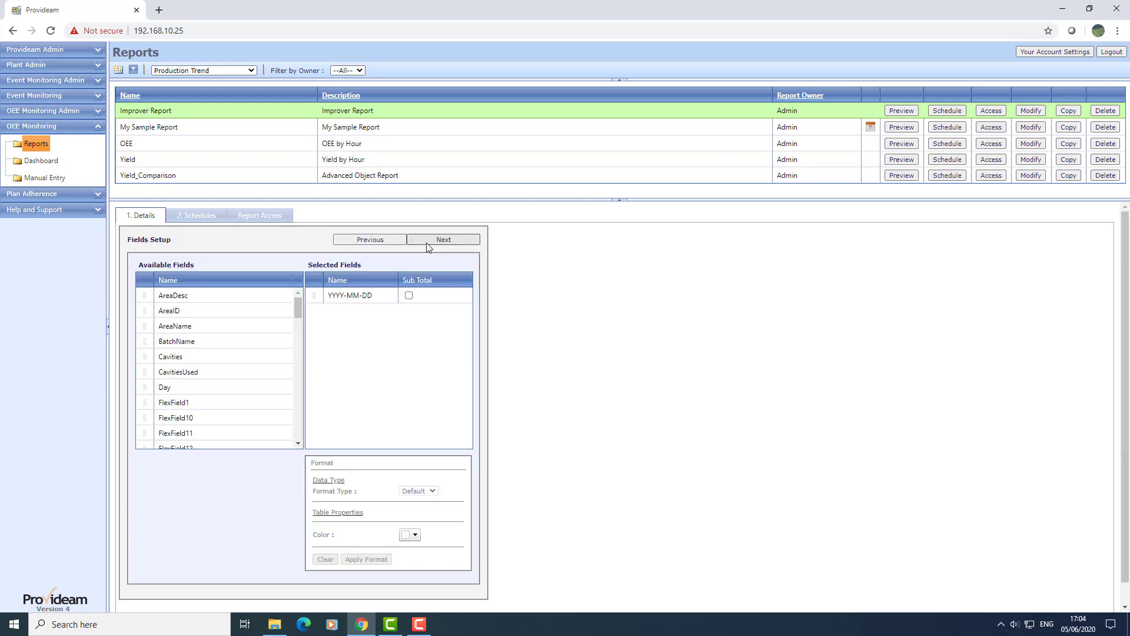
pyautogui.click(428, 241)
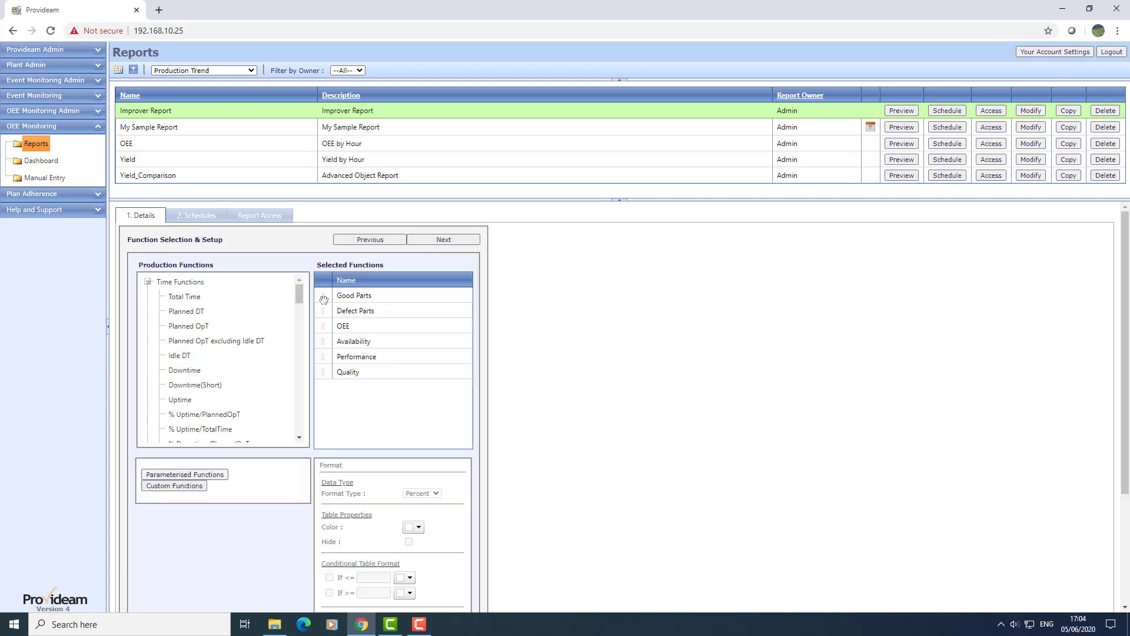
# - Remove all preselected functions from the new report and add Uptime and Downtime instead
pyautogui.click(323, 297)
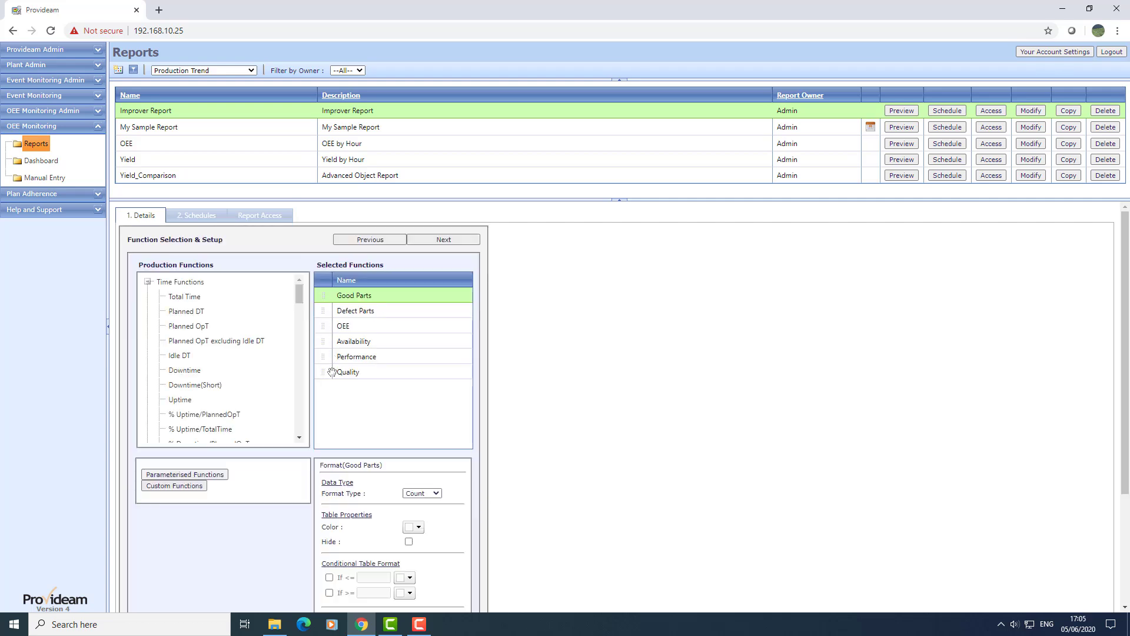
pyautogui.moveTo(331, 372); pyautogui.dragTo(220, 340)
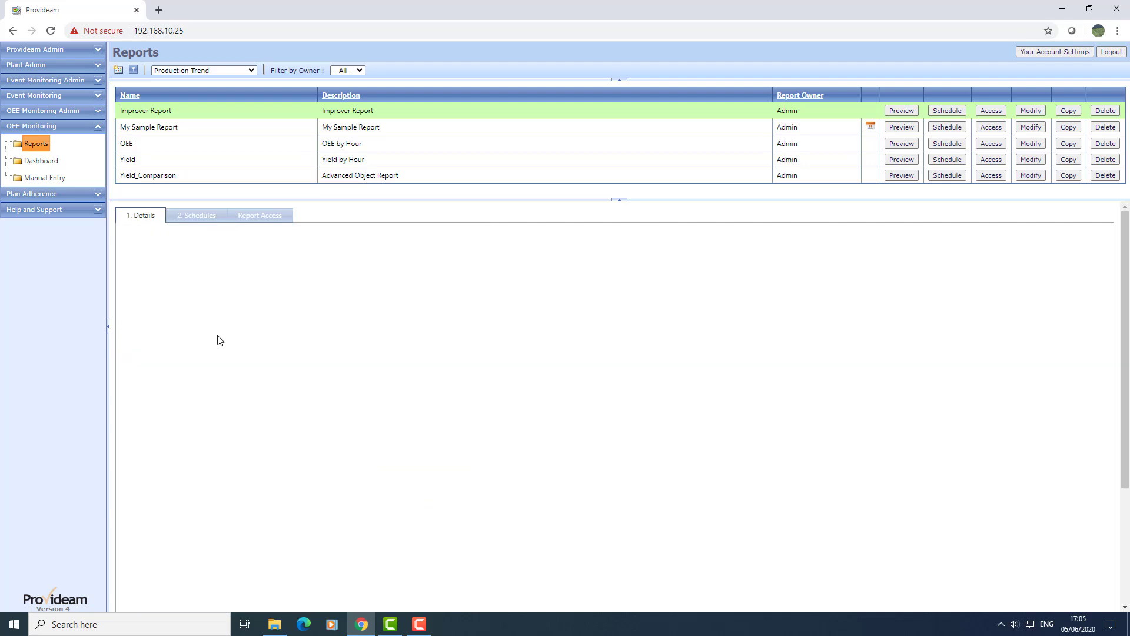
pyautogui.doubleClick(181, 400)
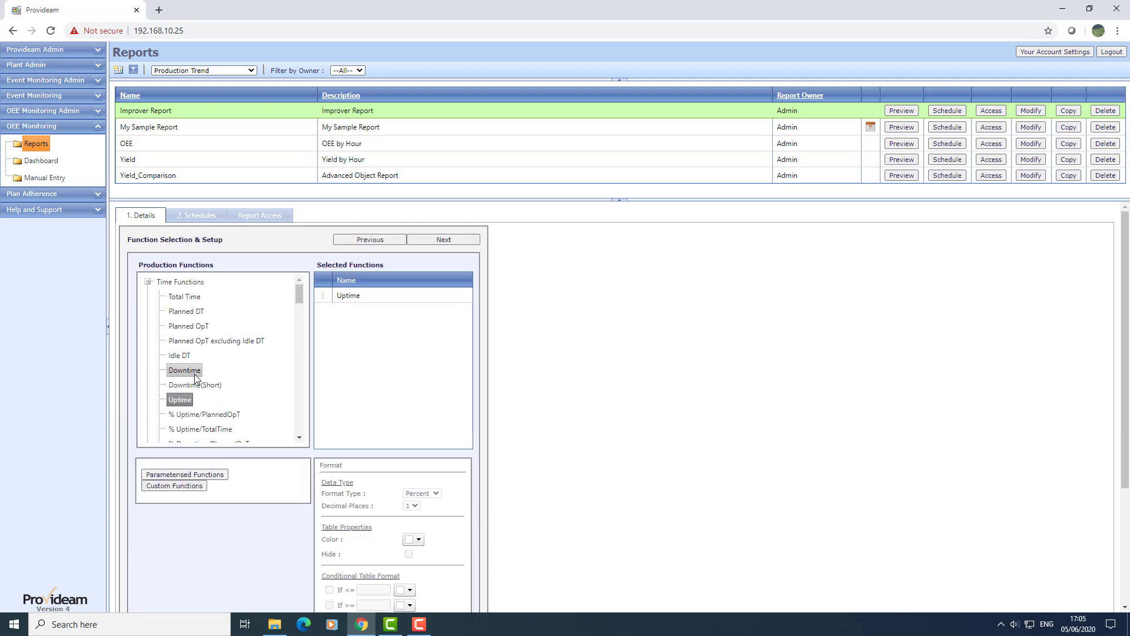
pyautogui.moveTo(228, 370); pyautogui.dragTo(323, 346)
# - Set the graph format to Percentage Bar, run the 7-day report and review its chart and table
pyautogui.click(427, 240)
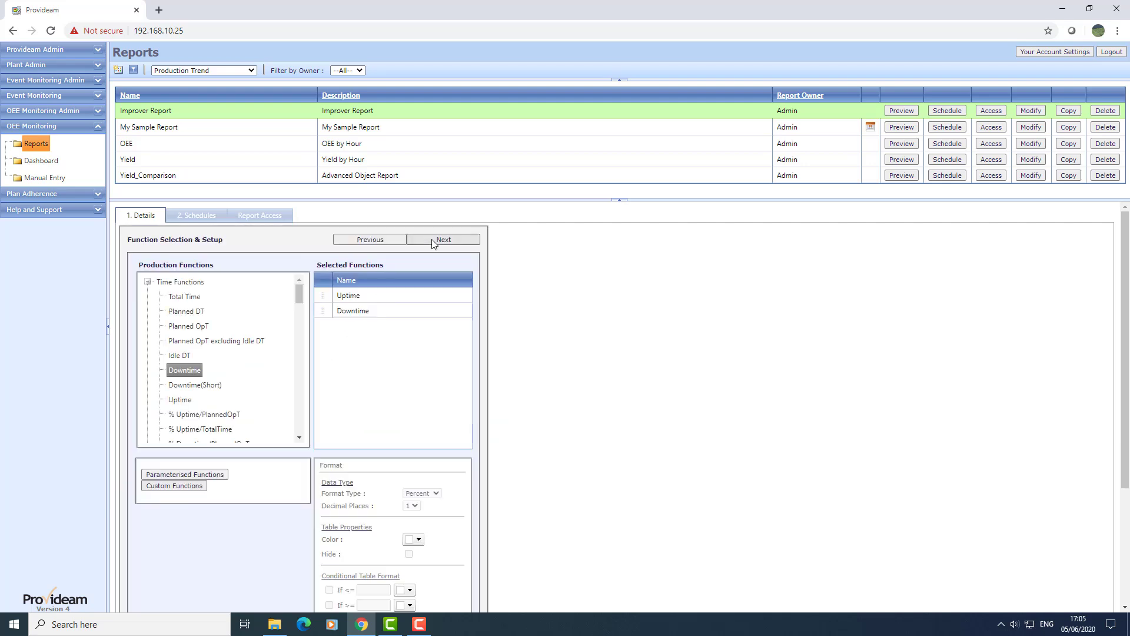
pyautogui.click(432, 239)
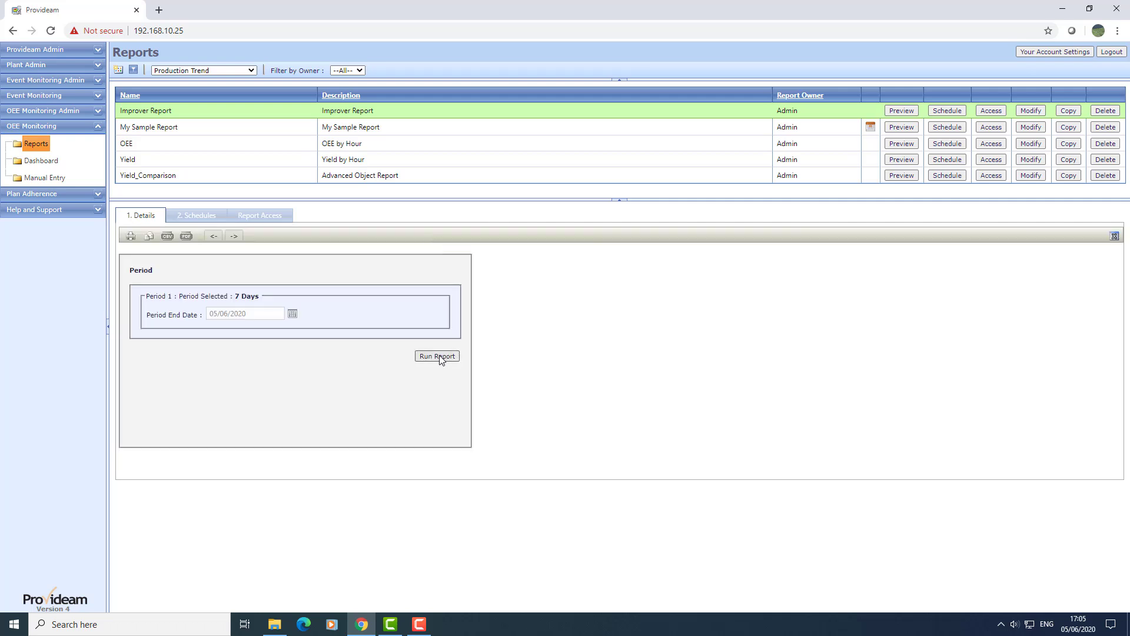
pyautogui.click(1114, 235)
pyautogui.click(256, 285)
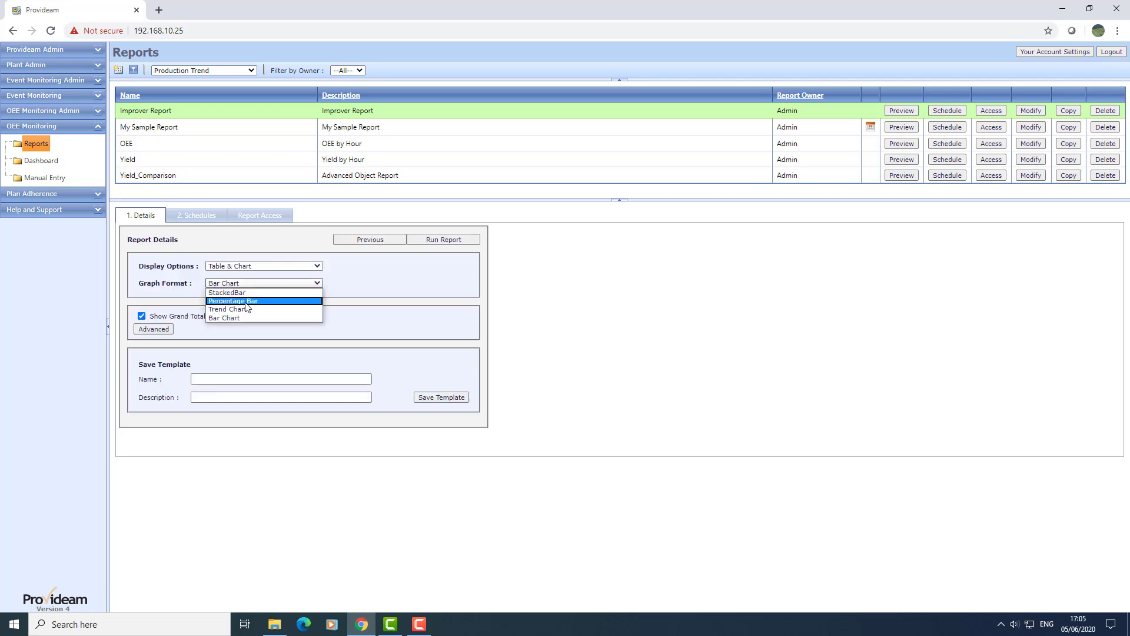
pyautogui.click(232, 298)
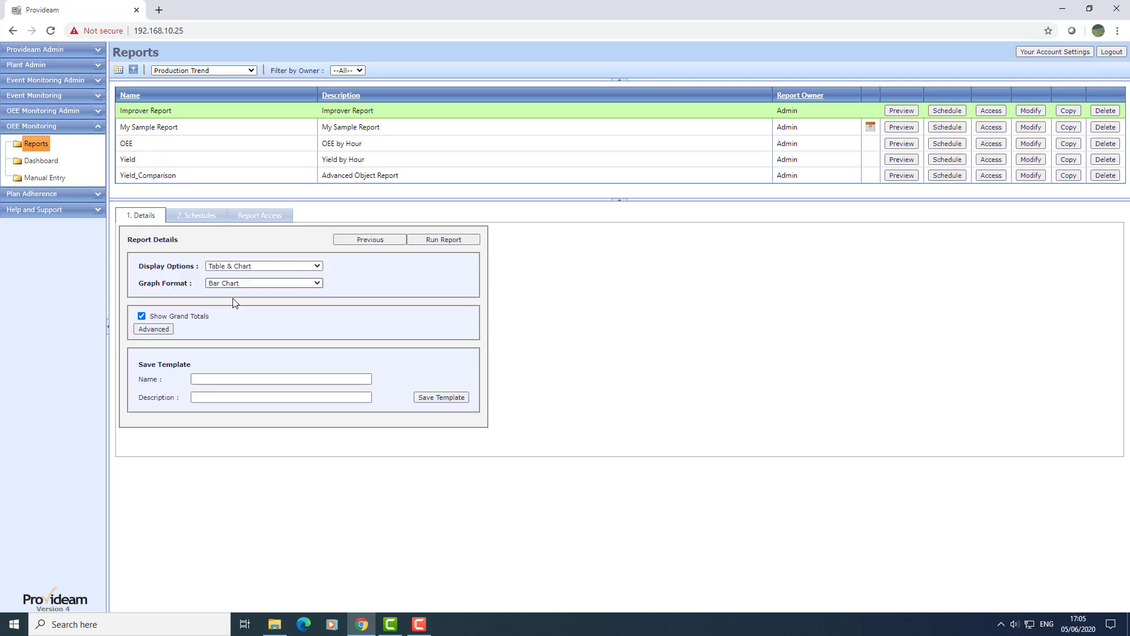
pyautogui.click(453, 240)
pyautogui.click(435, 356)
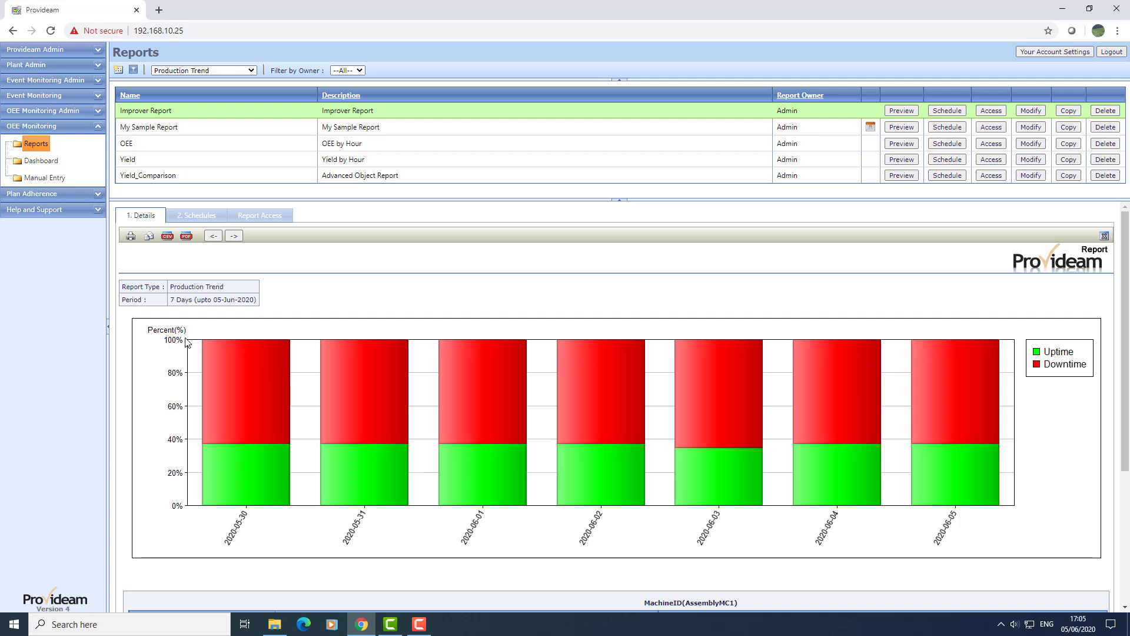
pyautogui.scroll(-3, 247, 356)
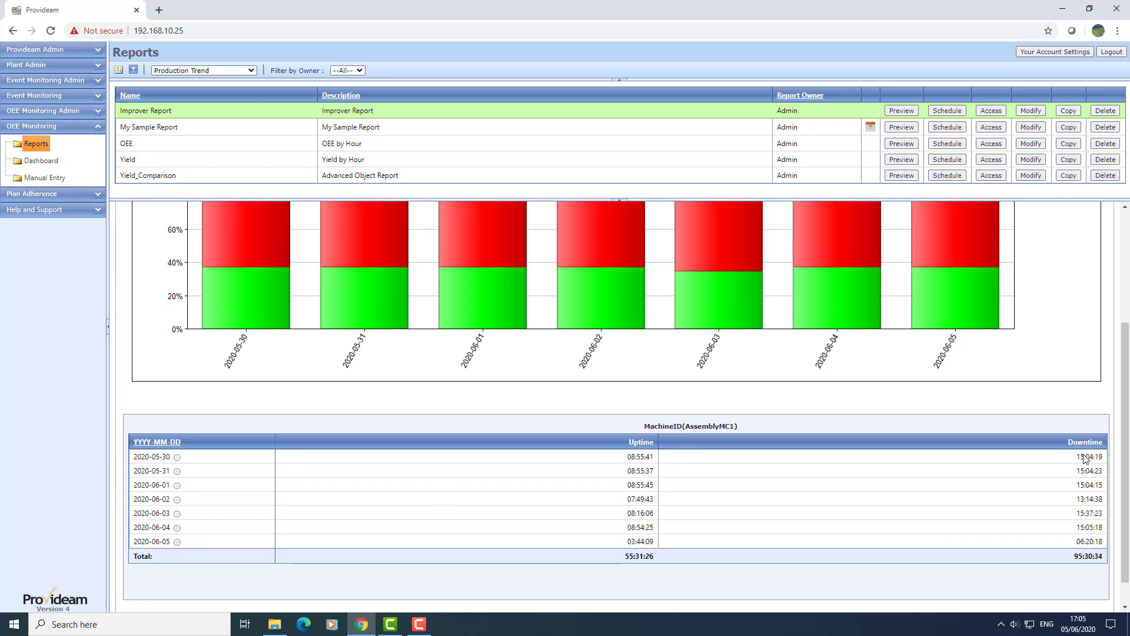
pyautogui.scroll(1, 1085, 408)
pyautogui.scroll(2, 1085, 407)
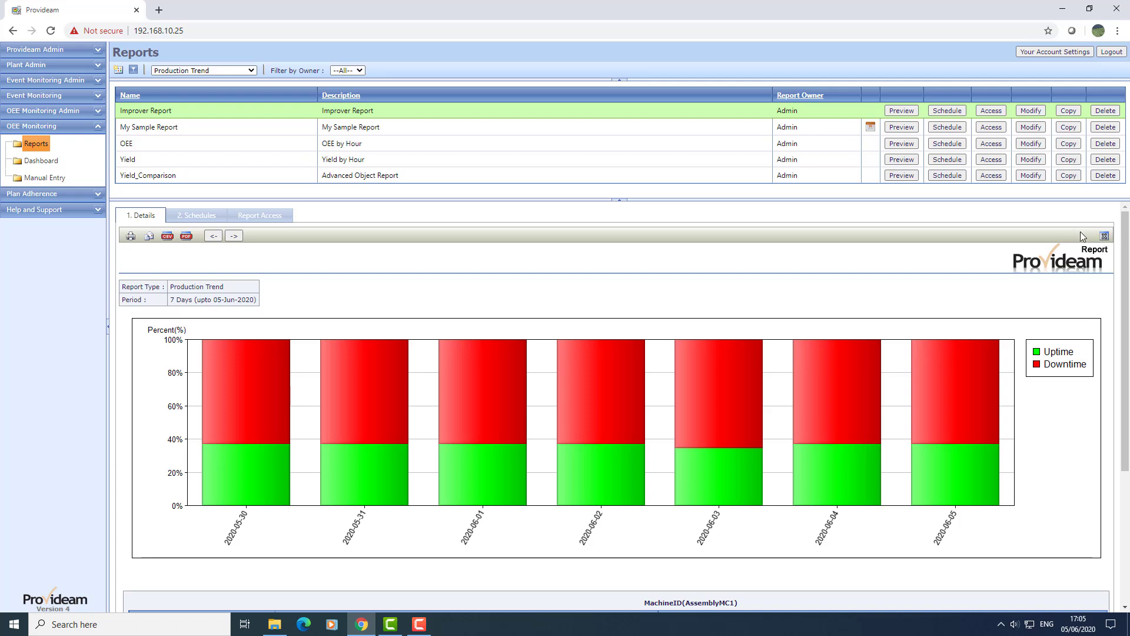
# - Change the graph format to StackedBar, rerun the 7-day report and review its chart and table
pyautogui.click(1105, 236)
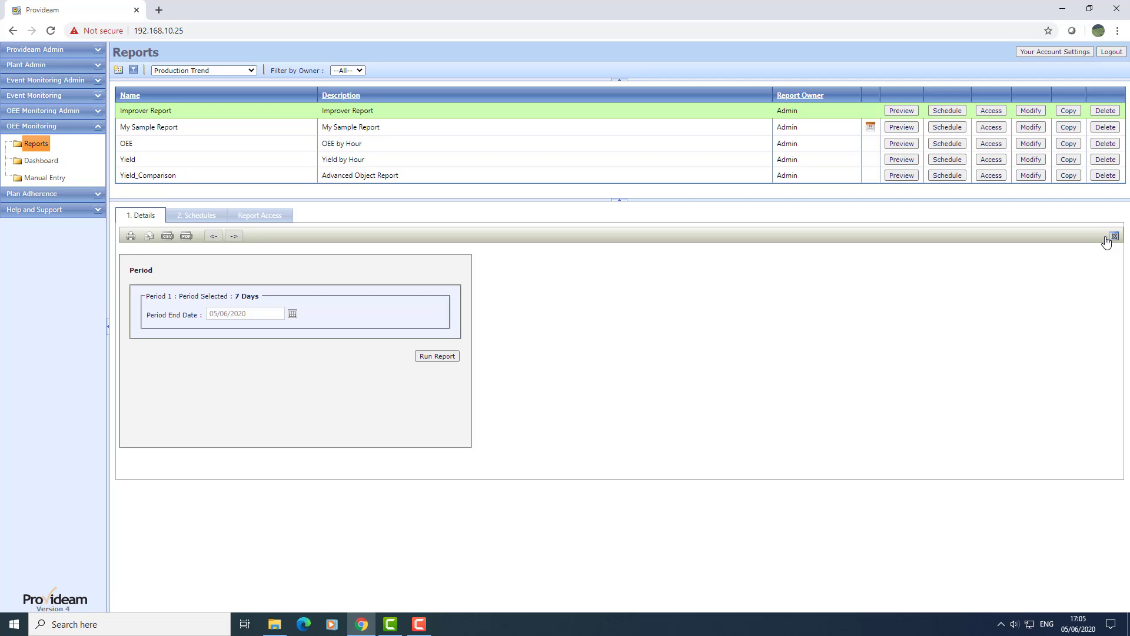
pyautogui.click(1109, 236)
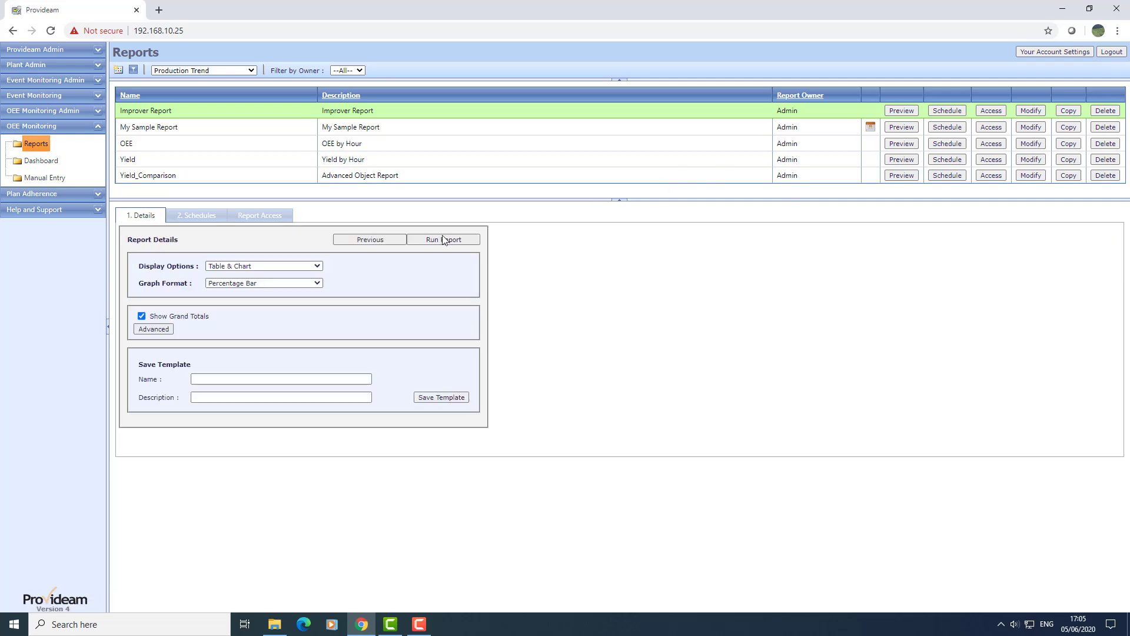
pyautogui.click(306, 283)
pyautogui.click(259, 302)
pyautogui.click(468, 239)
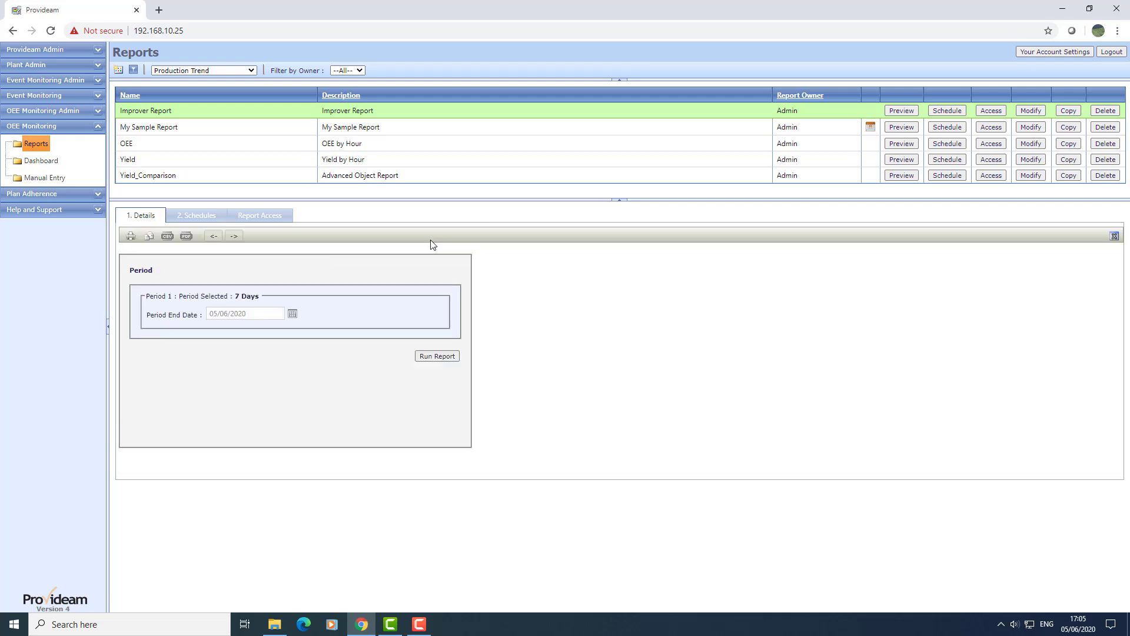
pyautogui.click(436, 356)
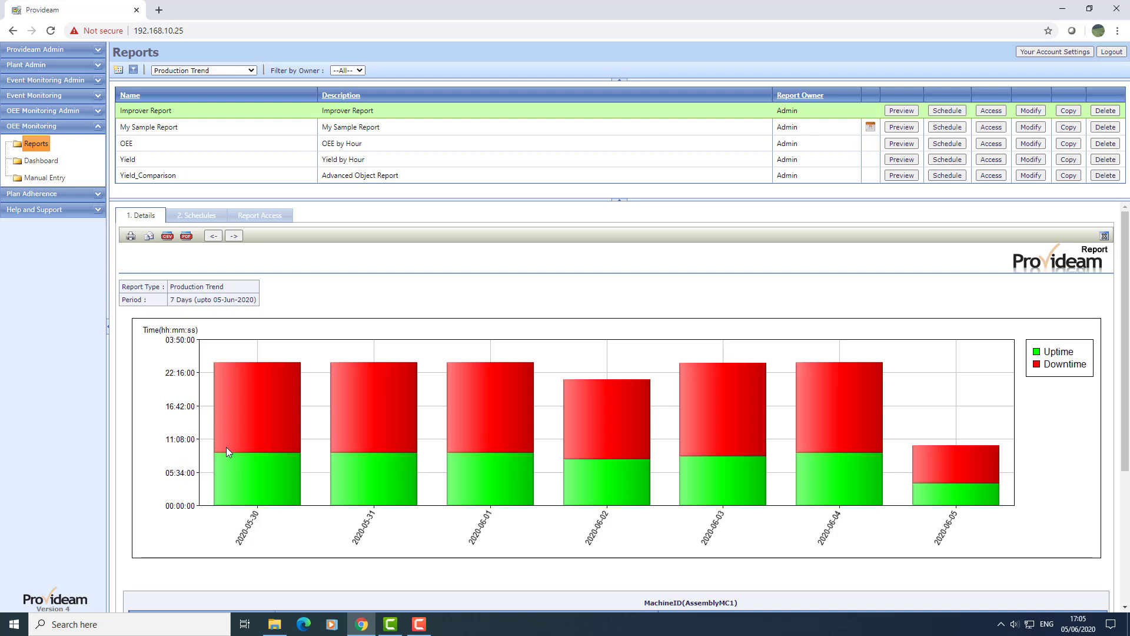
pyautogui.scroll(-2, 229, 442)
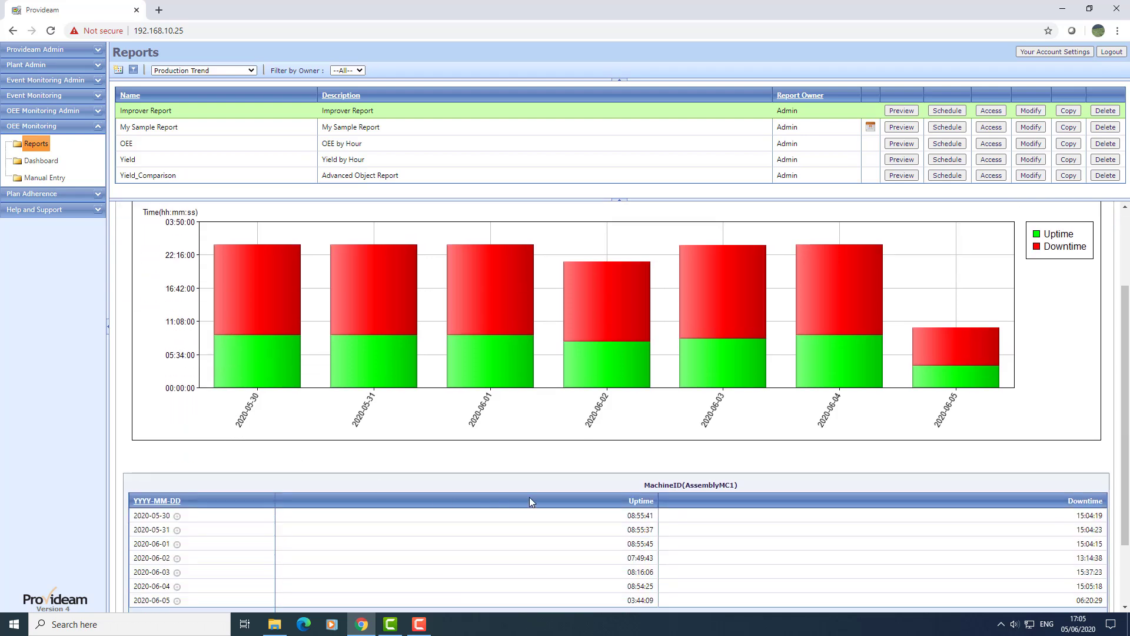
pyautogui.scroll(2, 606, 506)
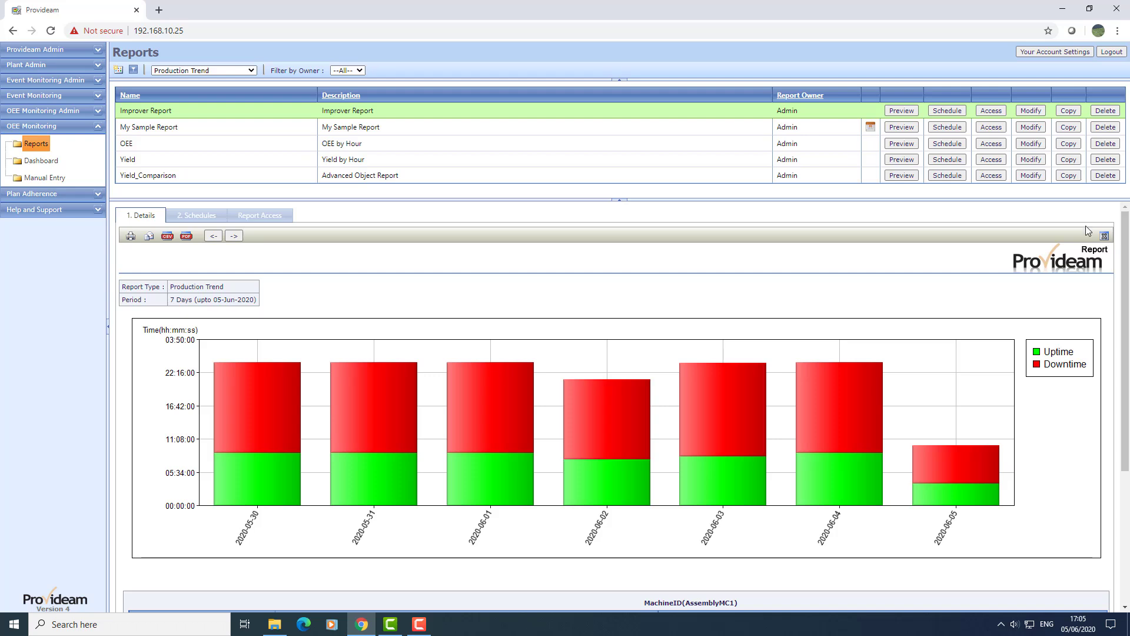
# - Return to the report's function setup and remove the Uptime and Downtime functions
pyautogui.click(1105, 236)
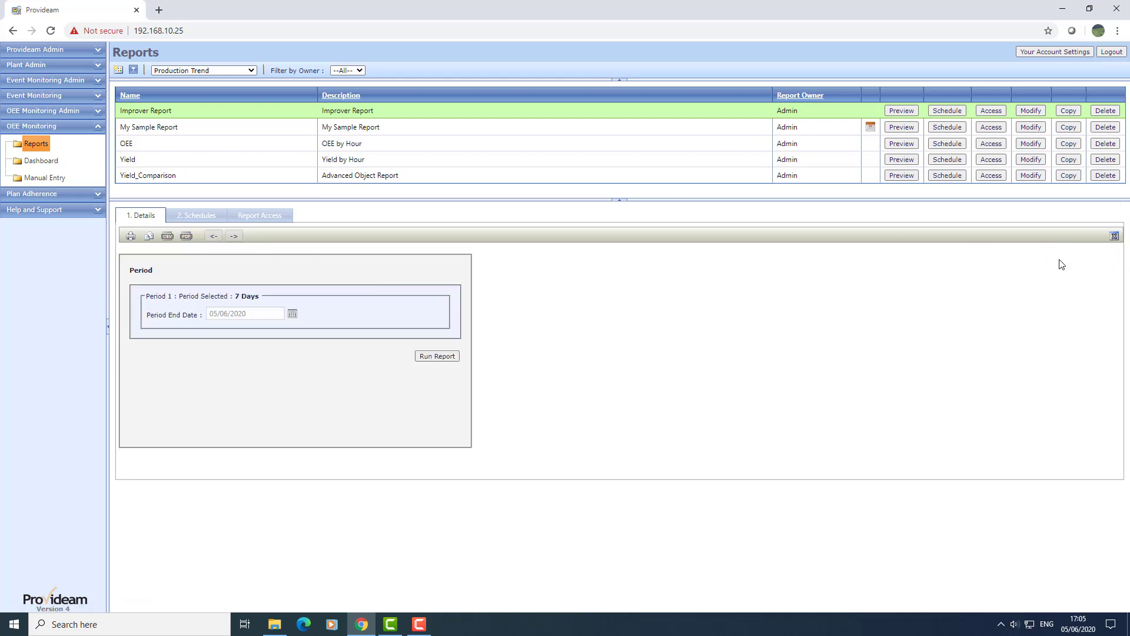
pyautogui.click(1114, 236)
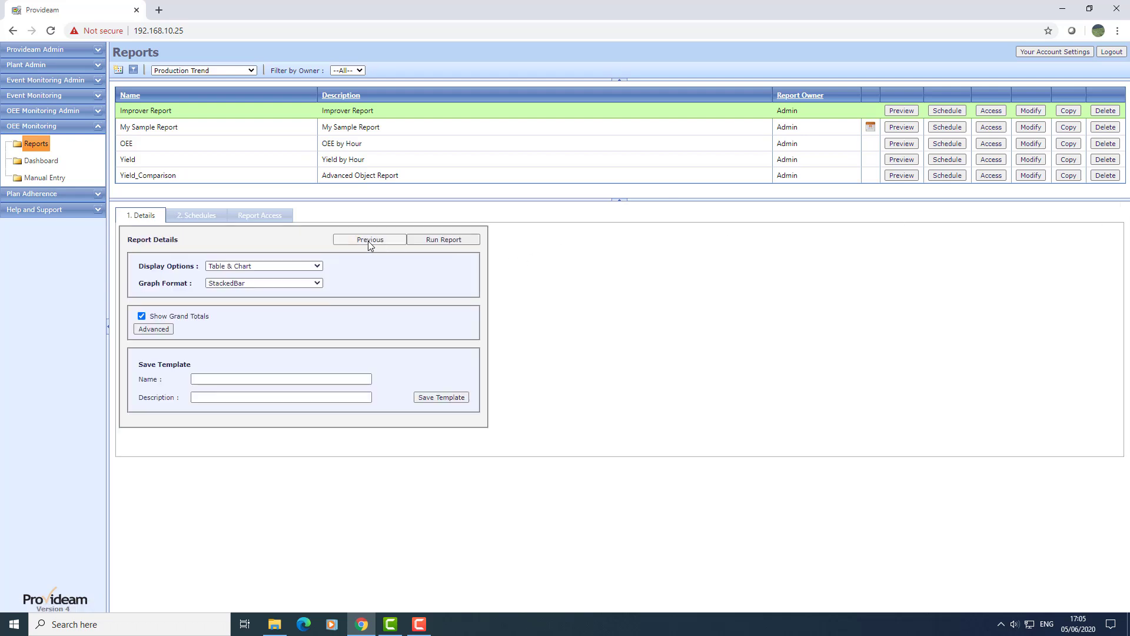
pyautogui.click(379, 241)
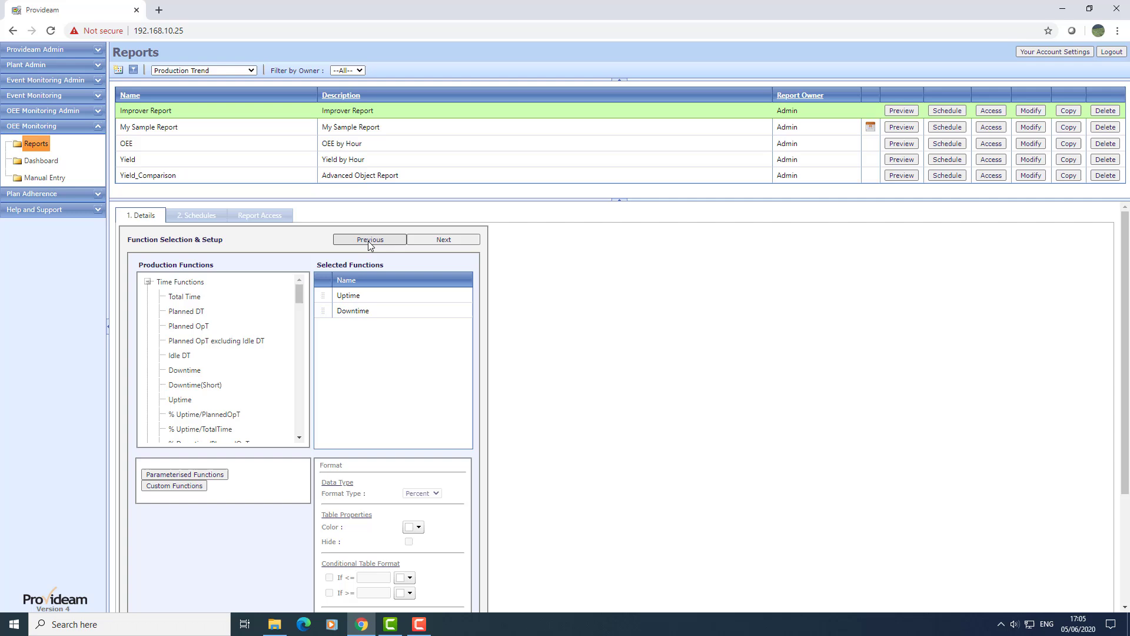
pyautogui.click(328, 296)
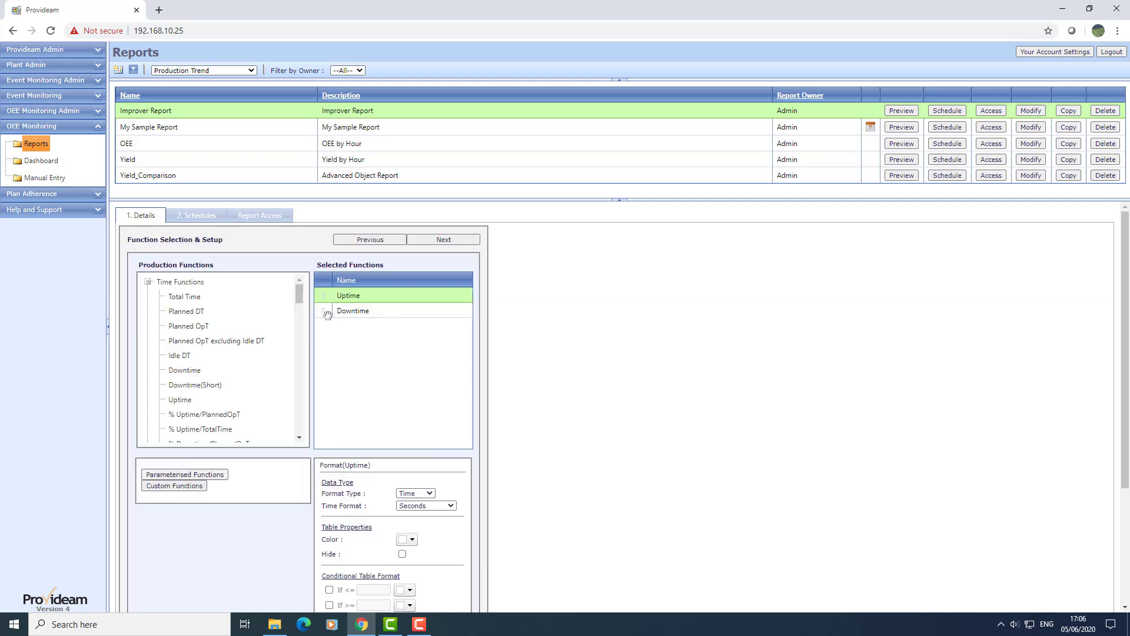
pyautogui.keyDown('ctrl'); pyautogui.click(328, 314); pyautogui.keyUp('ctrl')
pyautogui.moveTo(328, 298); pyautogui.dragTo(241, 331)
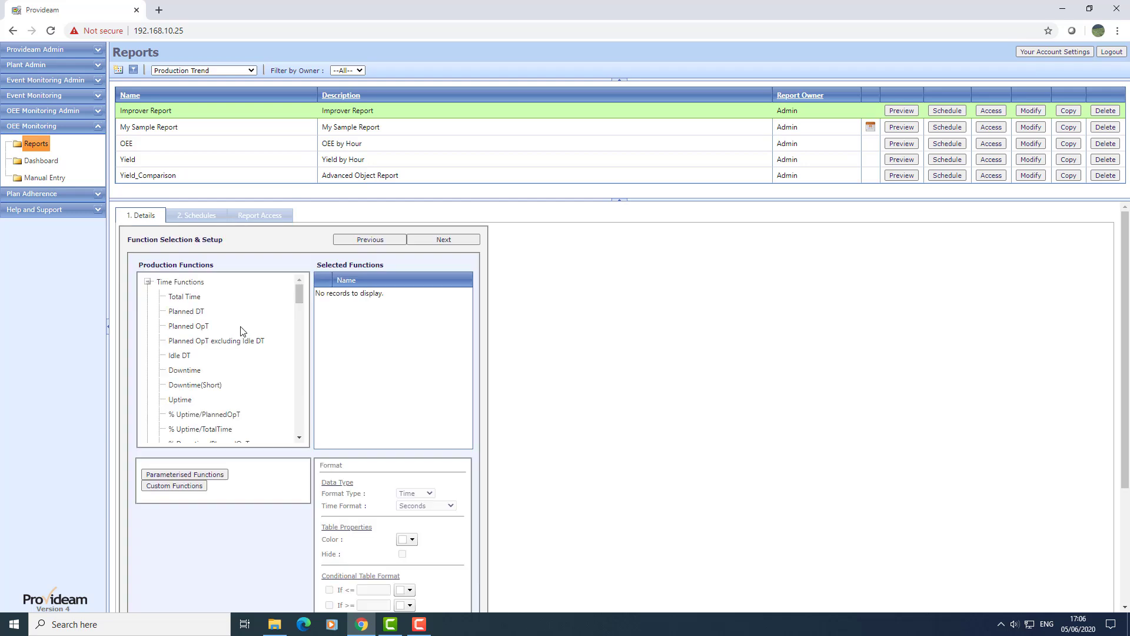
# - Add Good Parts and Defect Parts from the Yield Functions to the report's selected functions
pyautogui.scroll(-6, 236, 333)
pyautogui.scroll(2, 228, 330)
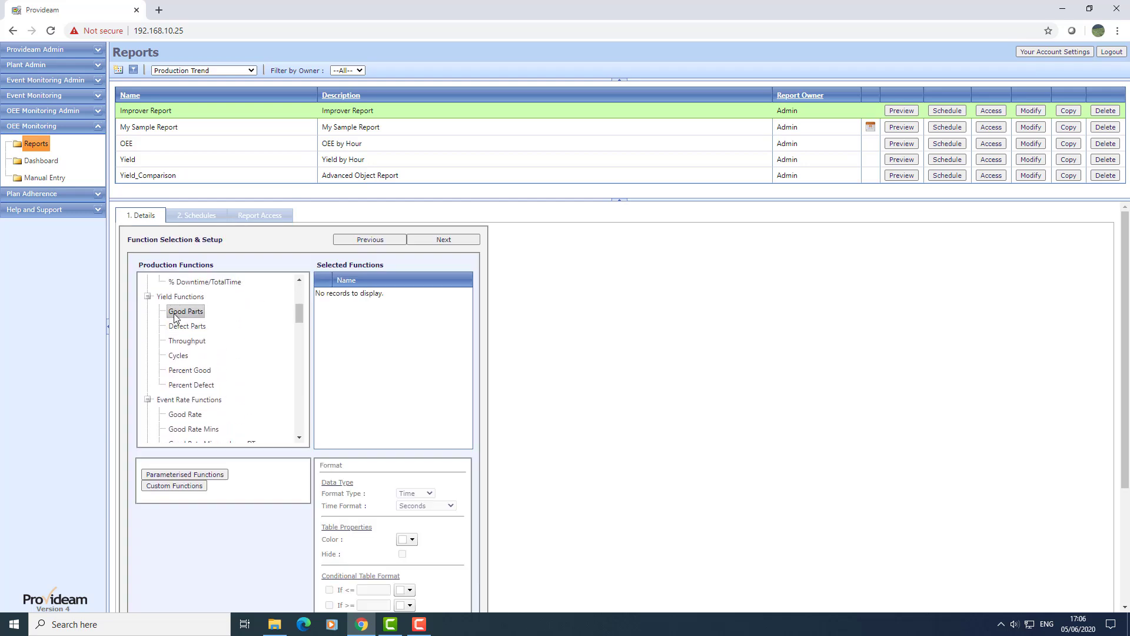
pyautogui.moveTo(175, 318); pyautogui.dragTo(371, 334)
pyautogui.moveTo(190, 326); pyautogui.dragTo(348, 330)
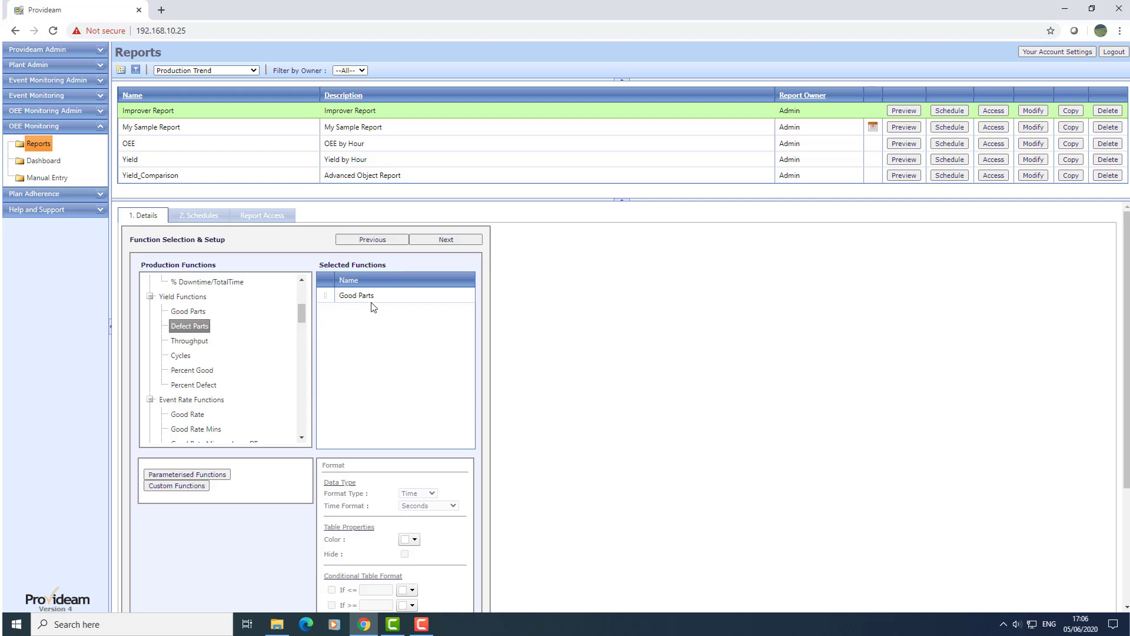
# - Run the 7-day Good Parts and Defect Parts report as a StackedBar and review its chart and table
pyautogui.click(439, 241)
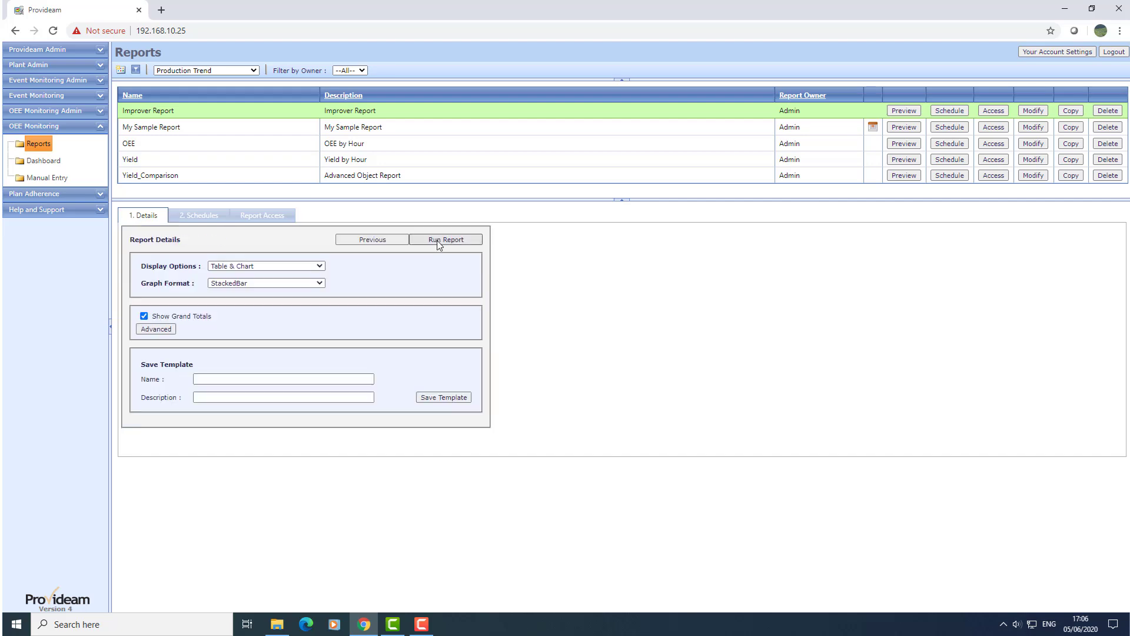
pyautogui.click(439, 240)
pyautogui.click(436, 356)
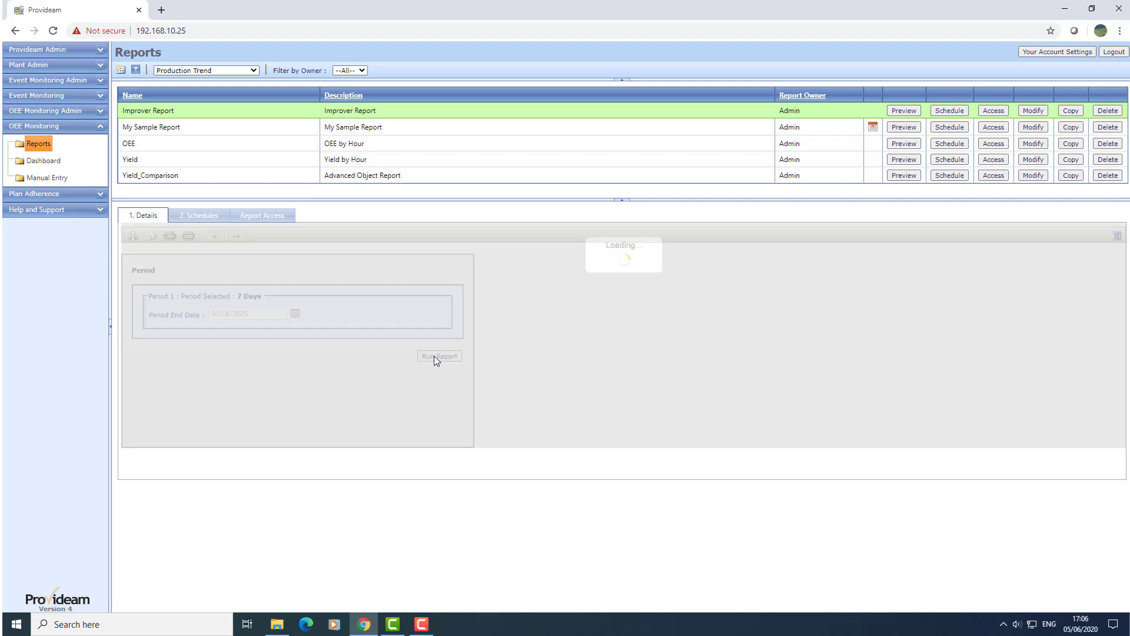
pyautogui.scroll(-5, 380, 341)
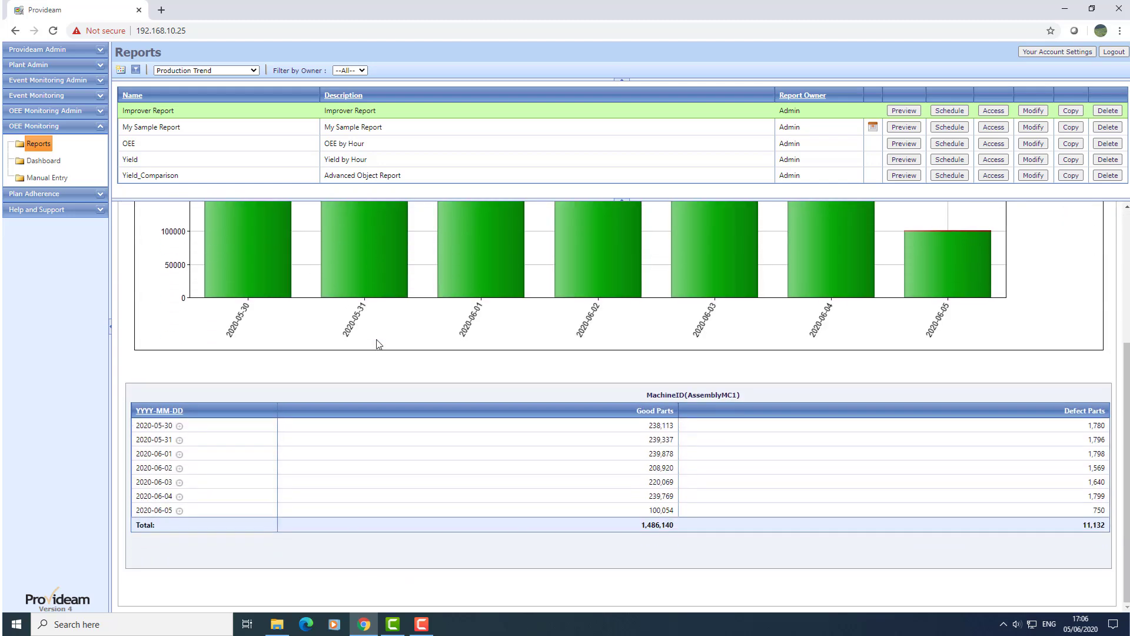
pyautogui.scroll(5, 379, 344)
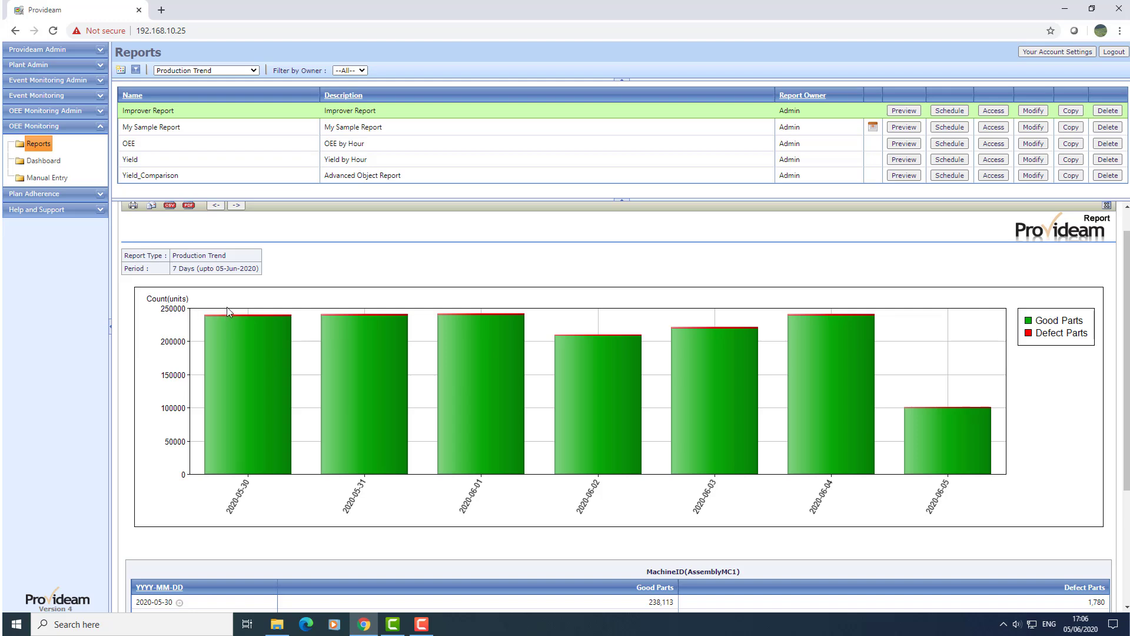
# - Change the graph format to Bar Chart, rerun the 7-day report and review its chart and table
pyautogui.click(1107, 207)
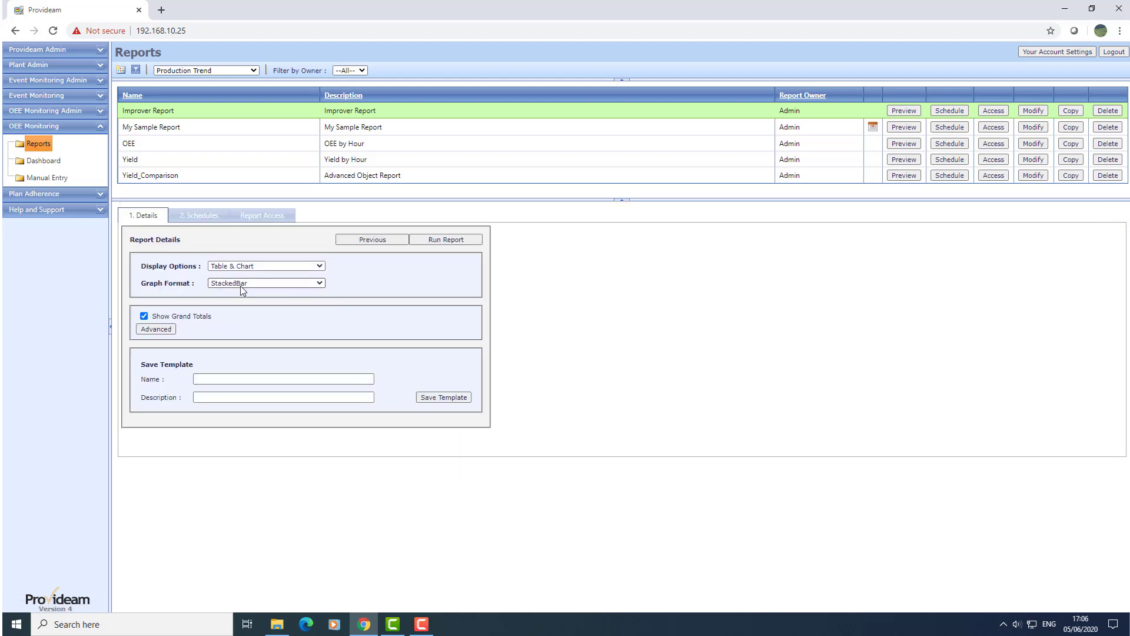
pyautogui.click(240, 284)
pyautogui.click(240, 317)
pyautogui.click(447, 240)
pyautogui.click(440, 356)
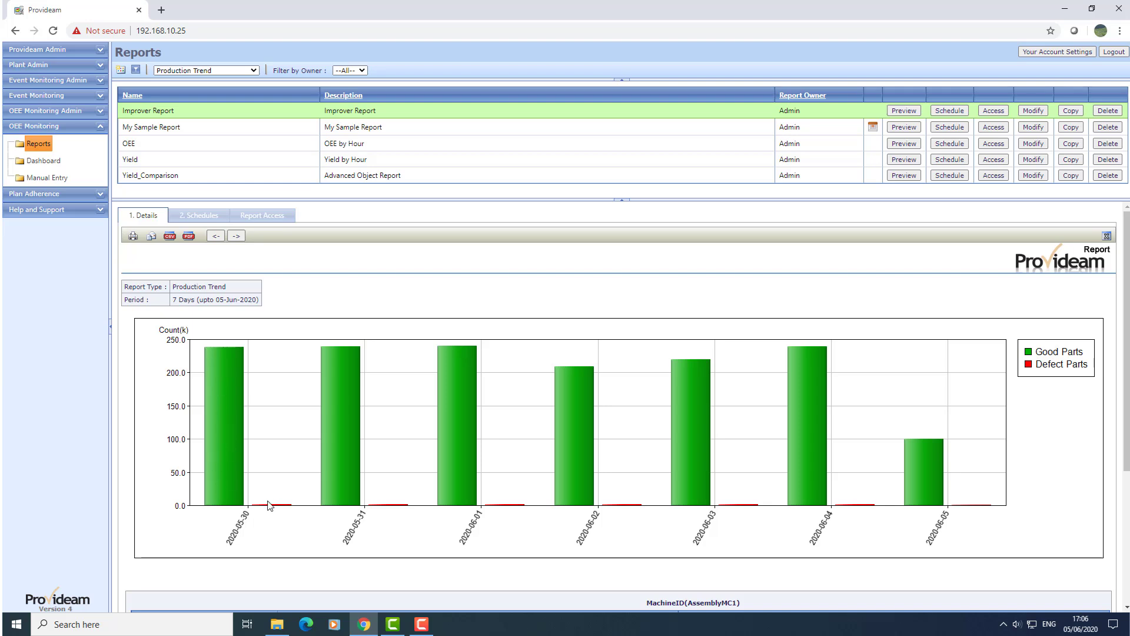
pyautogui.scroll(-3, 388, 471)
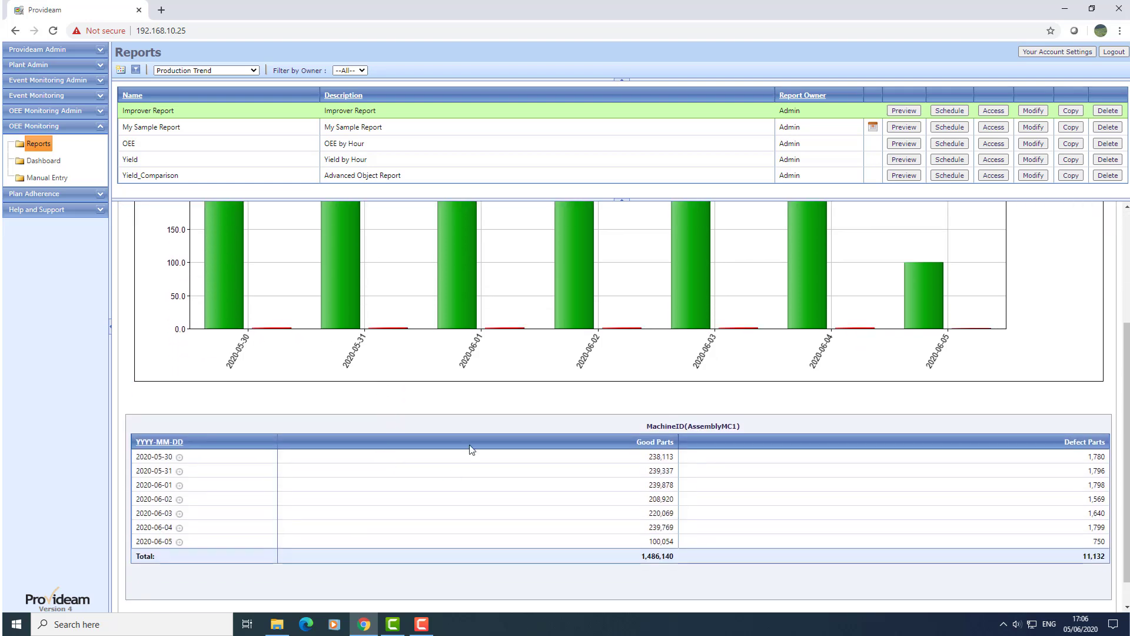
pyautogui.scroll(2, 474, 497)
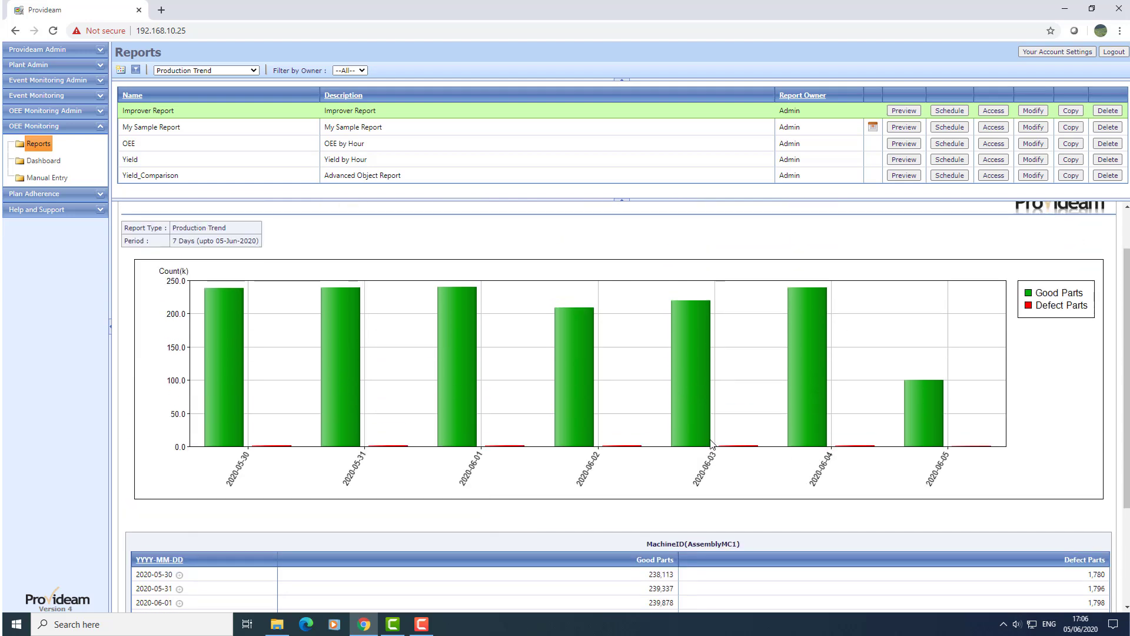
pyautogui.scroll(1, 712, 444)
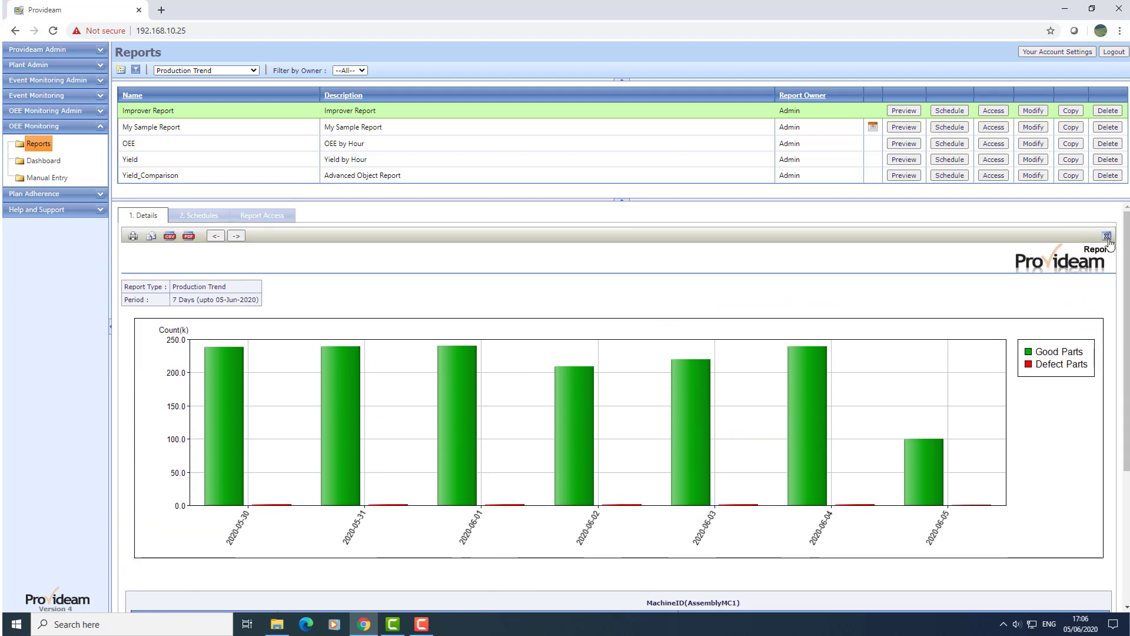
# - Add the Target function from Other Functions to the selected functions and rerun the 7-day report
pyautogui.click(1107, 238)
pyautogui.click(1114, 242)
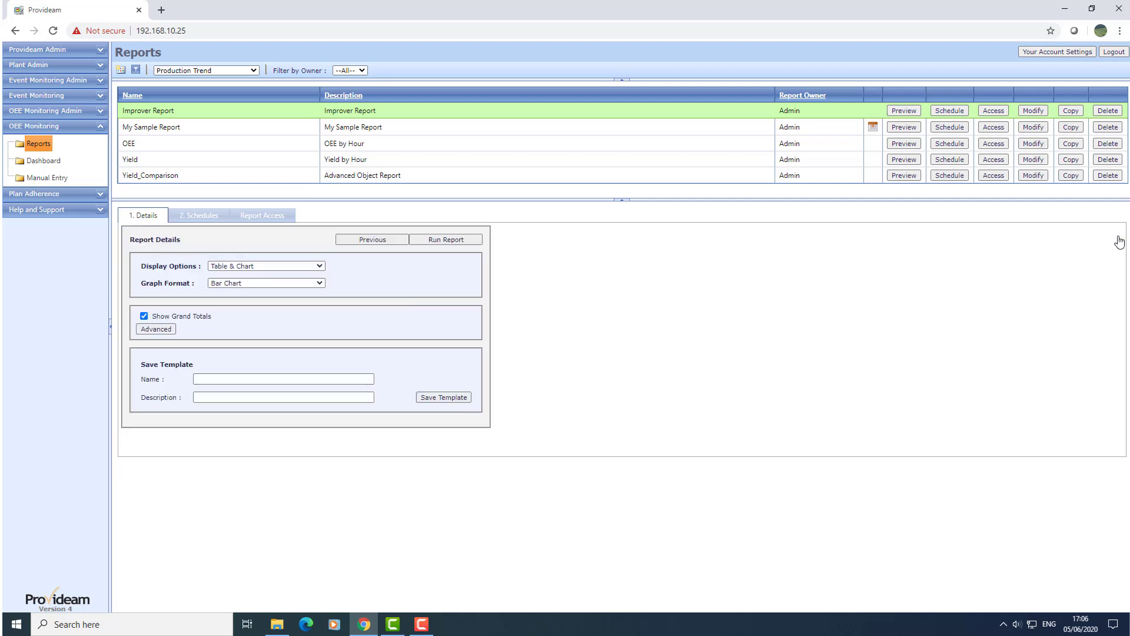
pyautogui.click(399, 239)
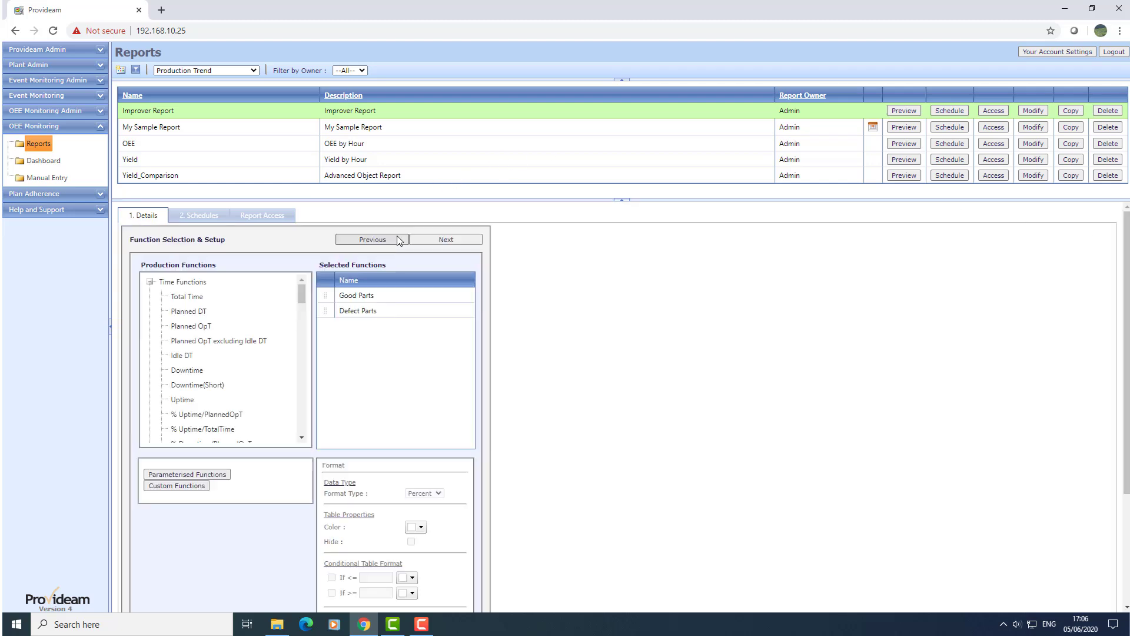
pyautogui.scroll(-10, 262, 338)
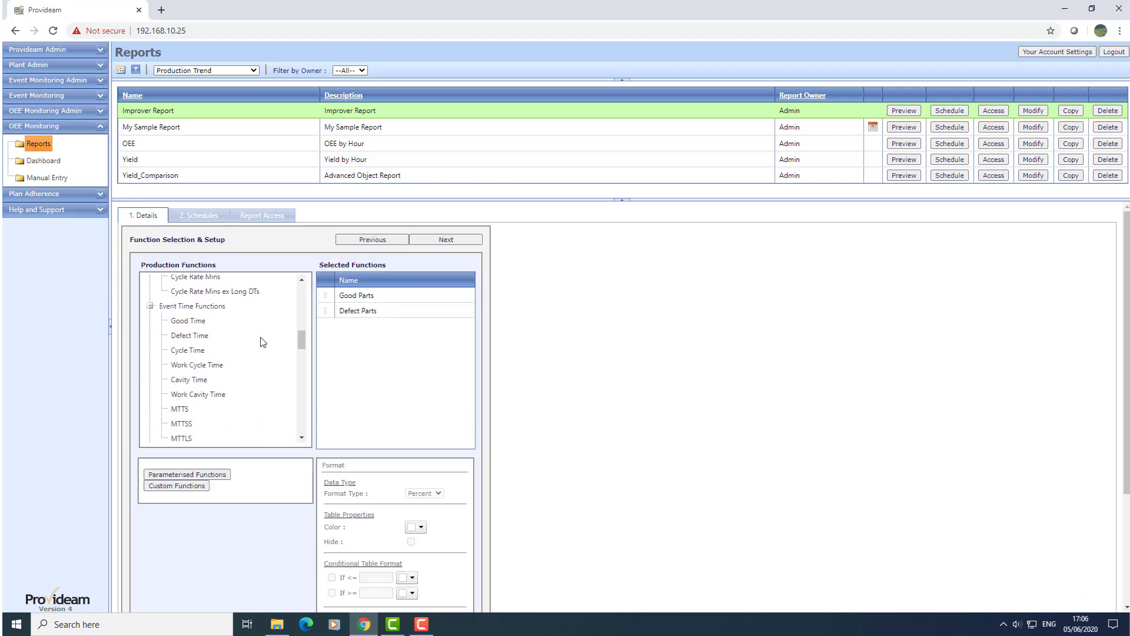
pyautogui.scroll(-10, 259, 345)
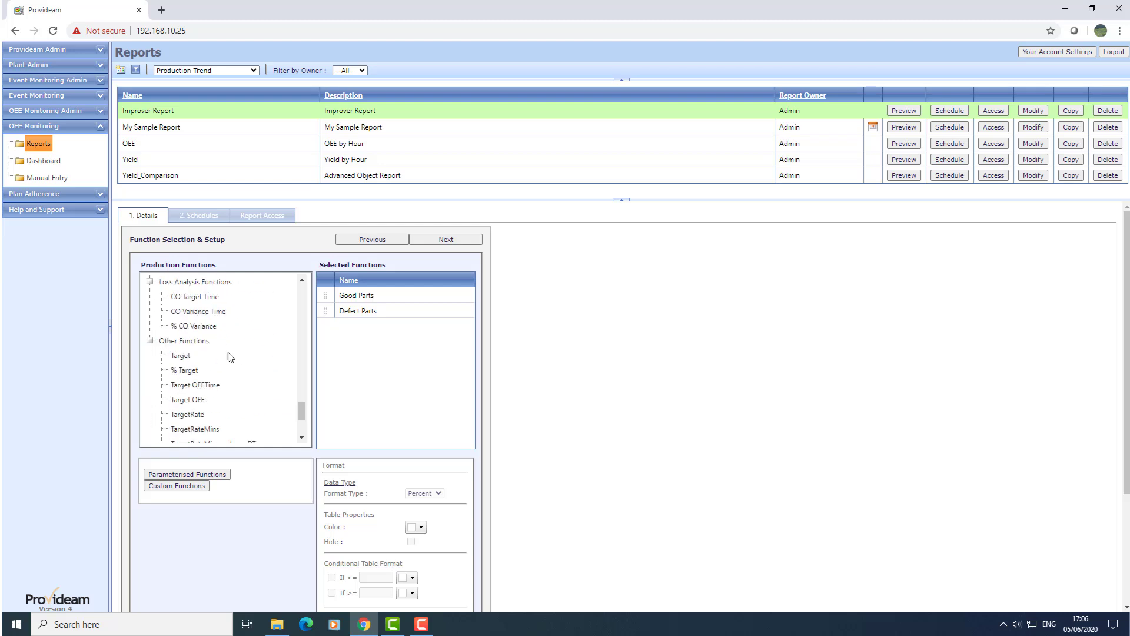
pyautogui.moveTo(177, 356); pyautogui.dragTo(352, 333)
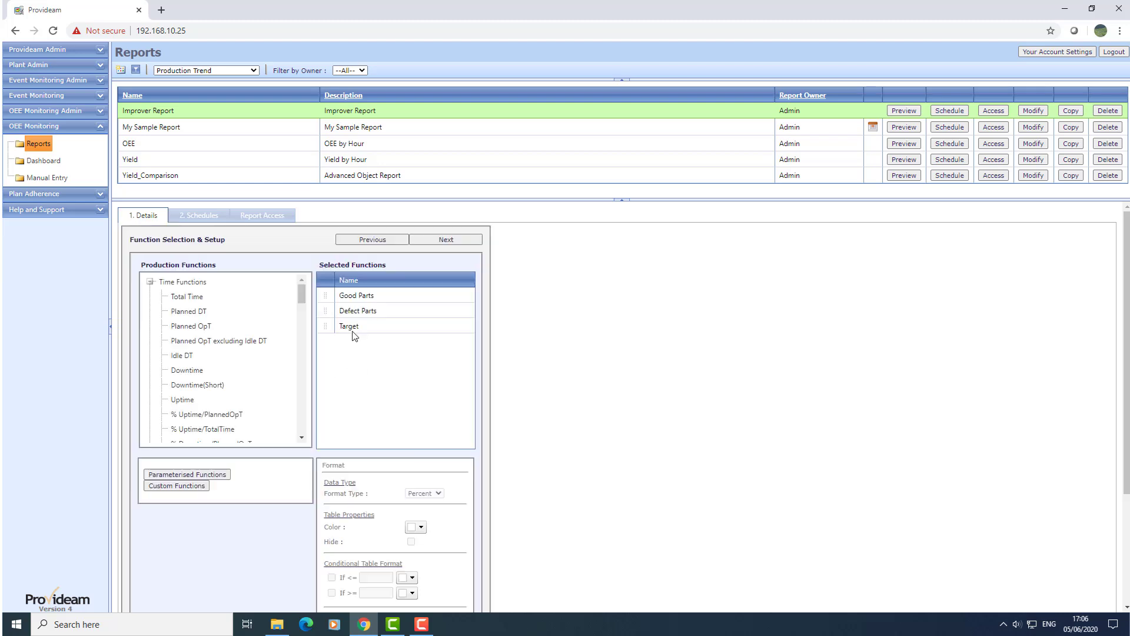
pyautogui.click(443, 241)
pyautogui.click(442, 242)
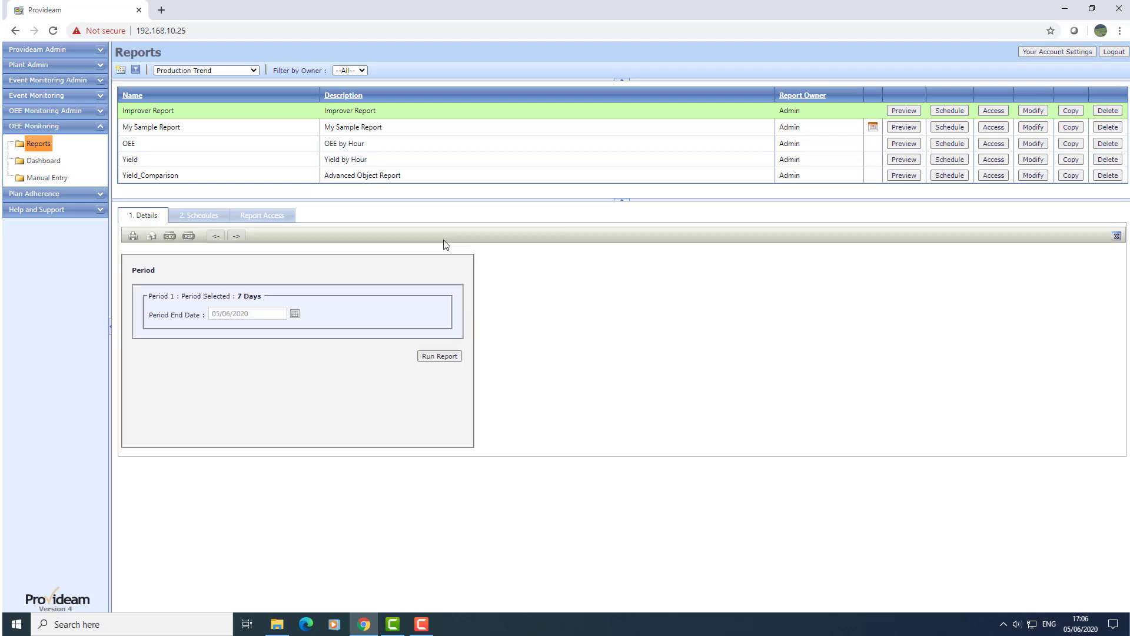
pyautogui.click(444, 357)
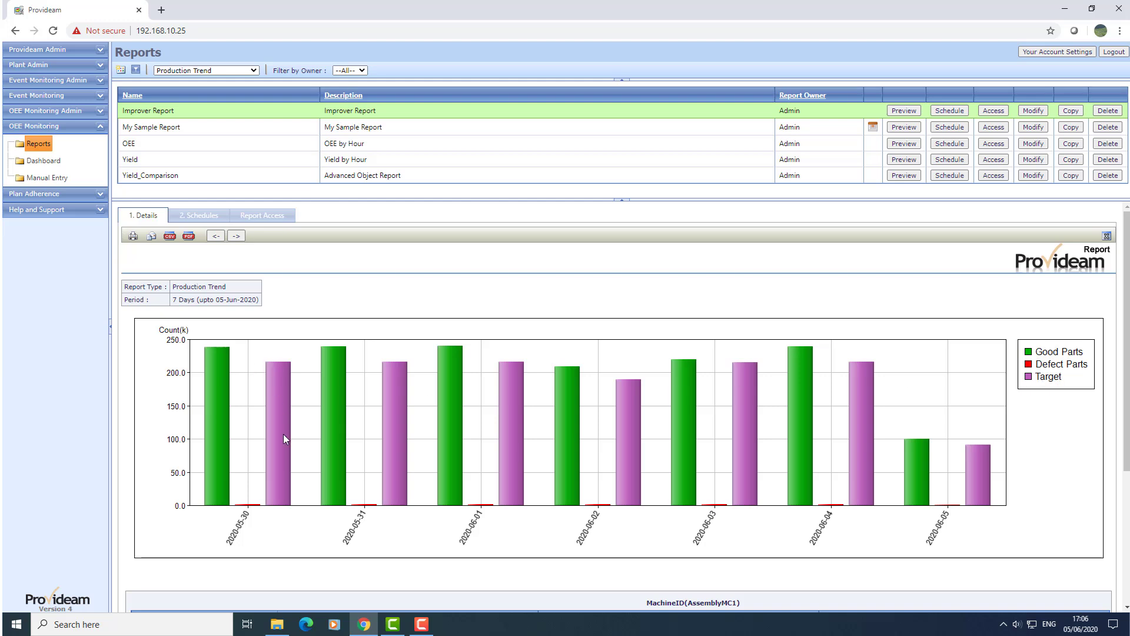
# - Set the Target function's graph style to Line, apply the format and rerun the 7-day report
pyautogui.click(1107, 236)
pyautogui.click(1117, 236)
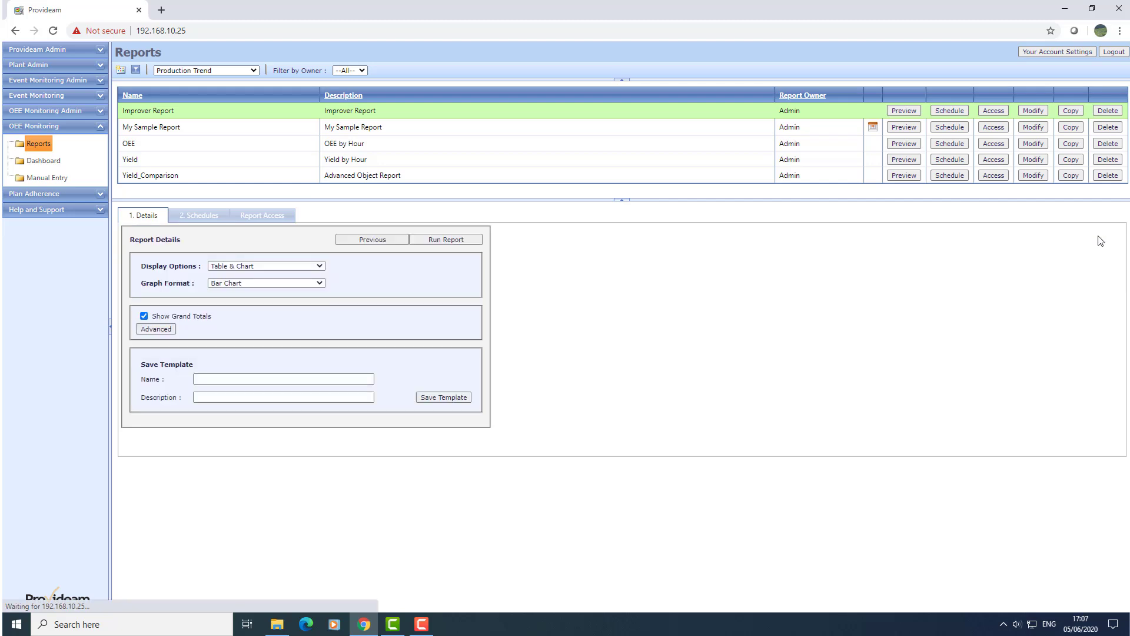
pyautogui.click(387, 242)
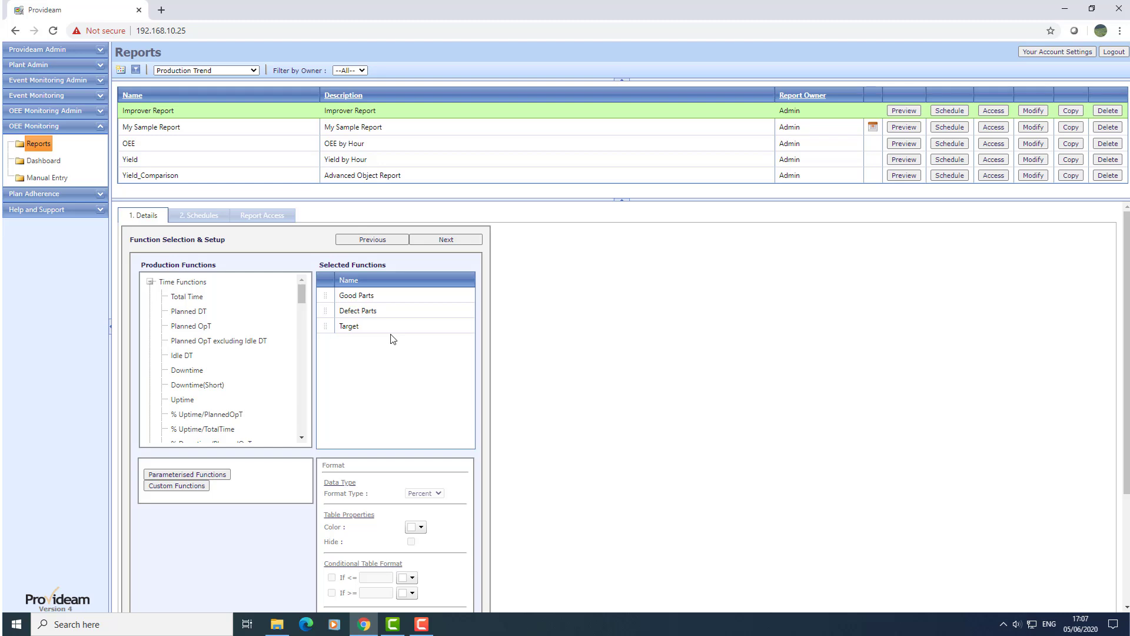
pyautogui.click(386, 330)
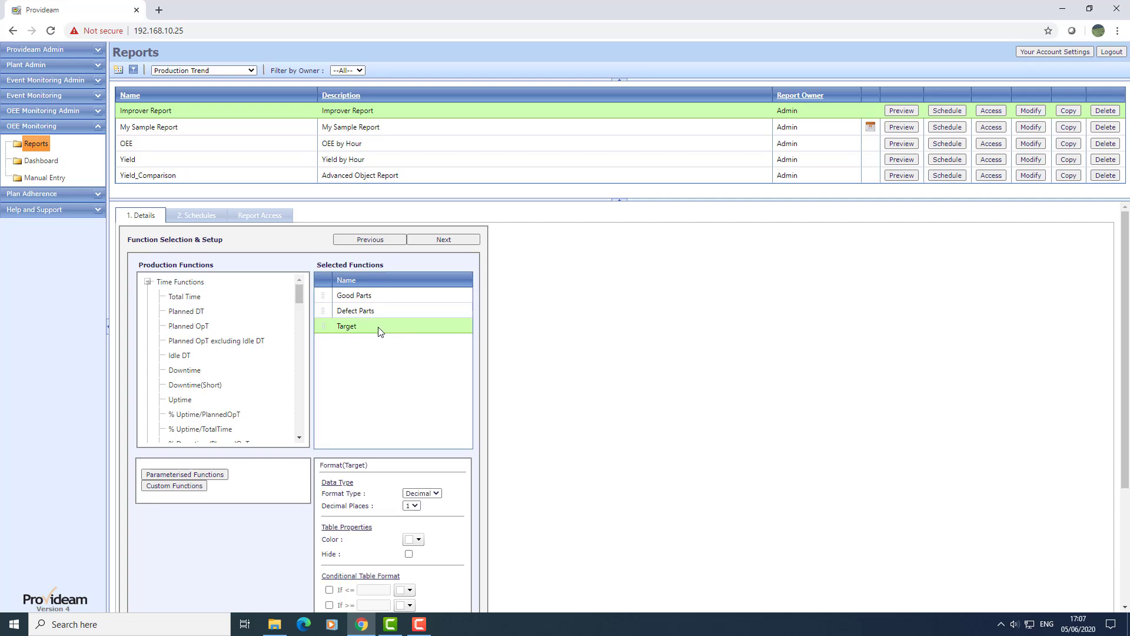
pyautogui.scroll(-3, 380, 331)
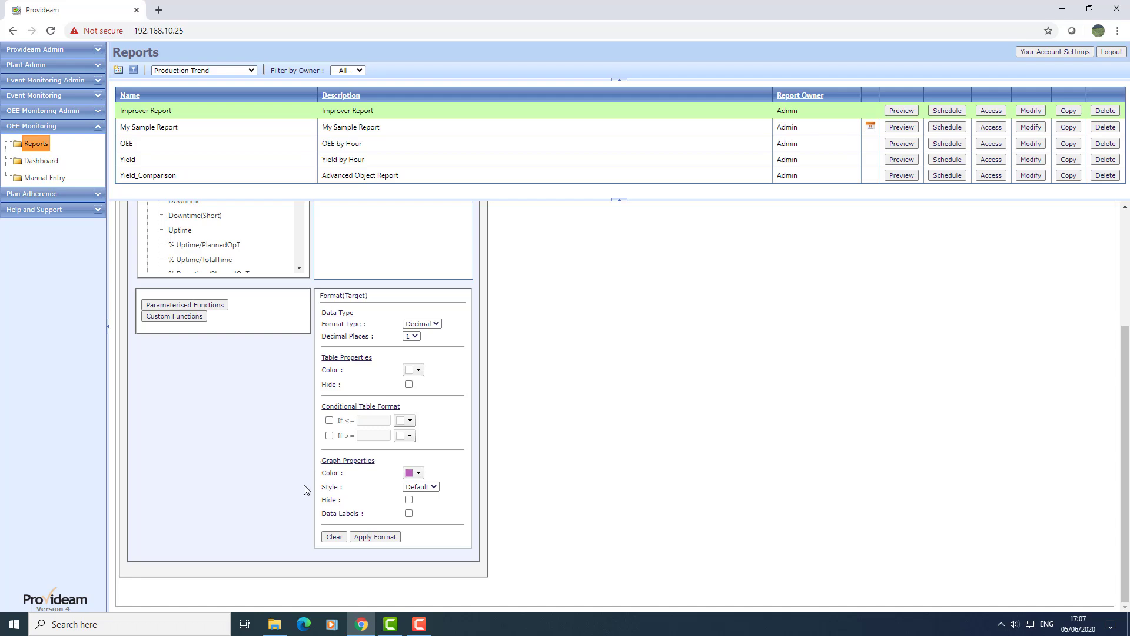
pyautogui.click(434, 487)
pyautogui.click(416, 506)
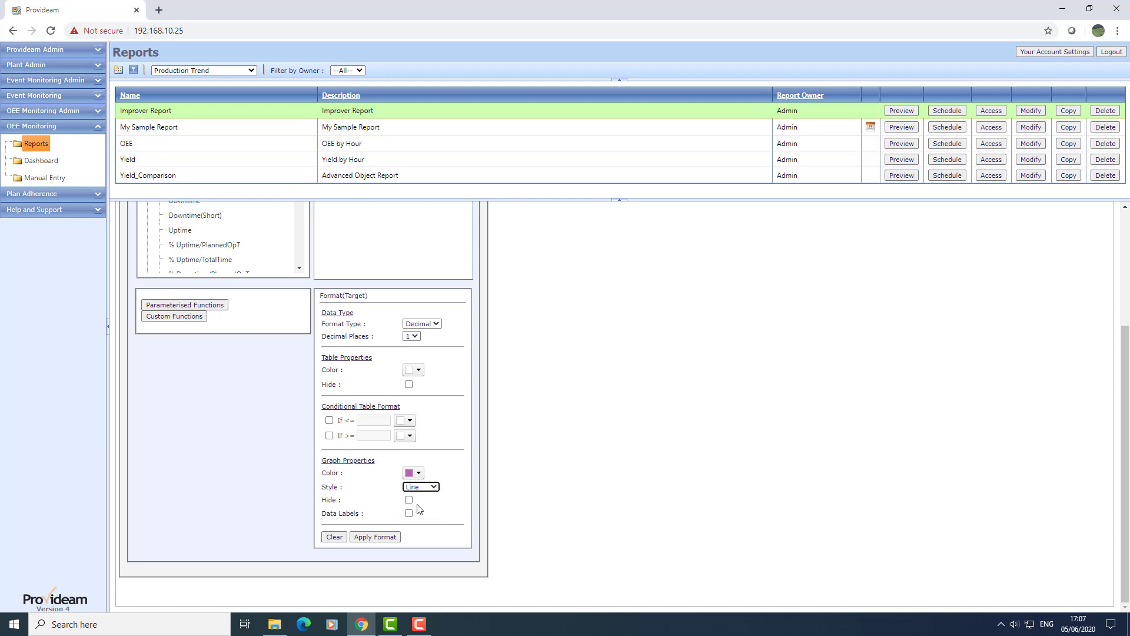
pyautogui.click(376, 537)
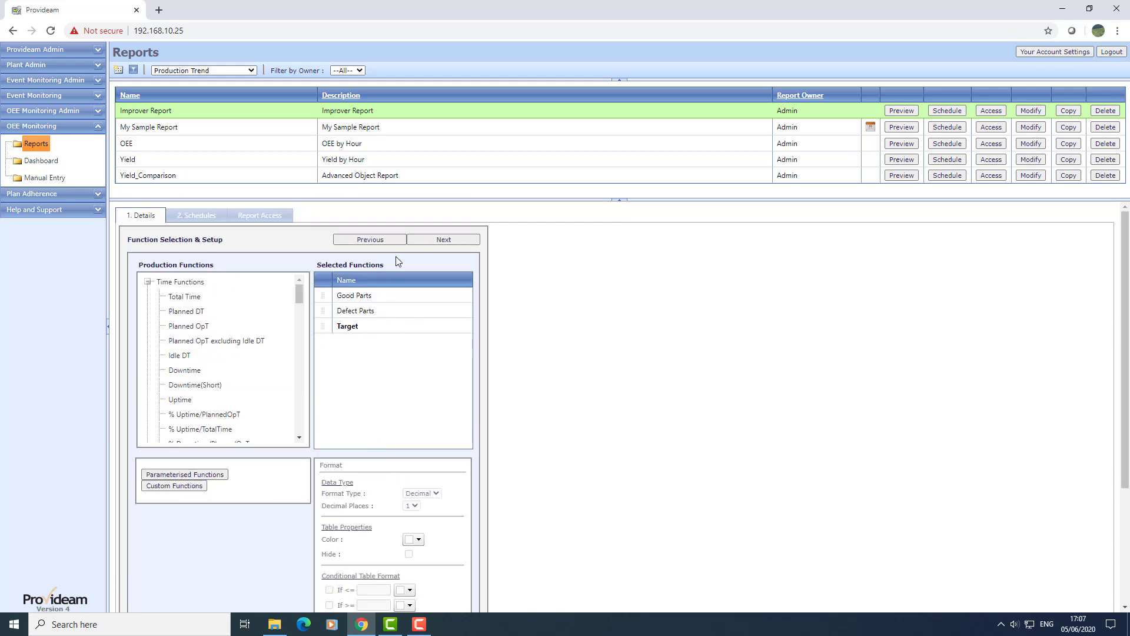
pyautogui.click(443, 239)
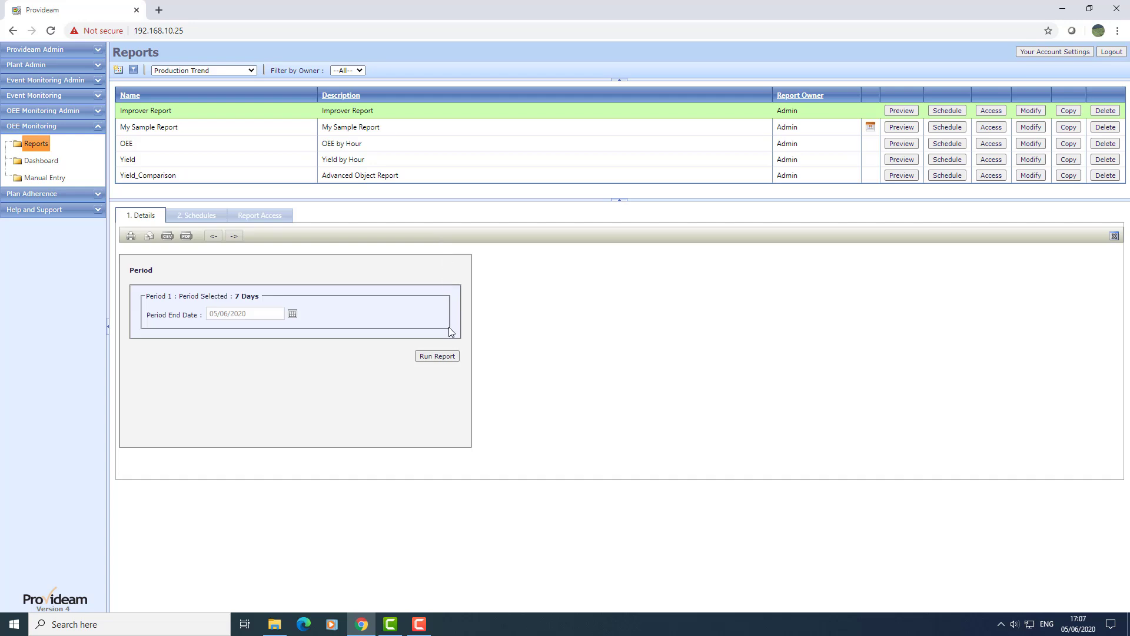
pyautogui.click(434, 356)
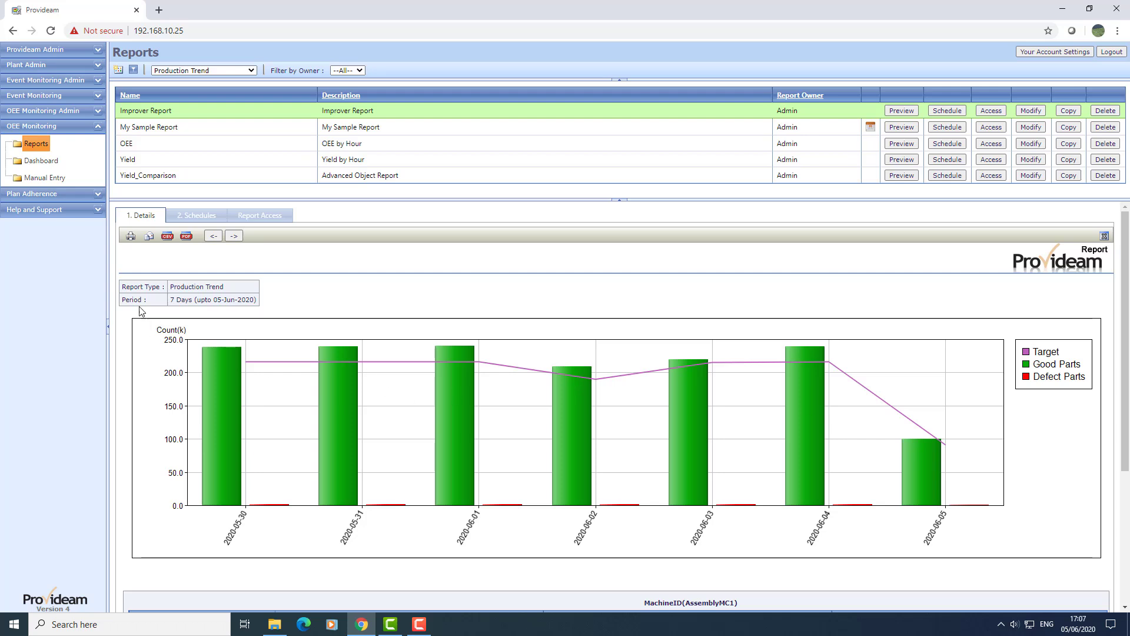
# - Page the report back to the period up to 22-May-2020 and forward to 05-Jun-2020, and reopen the report details
pyautogui.click(213, 235)
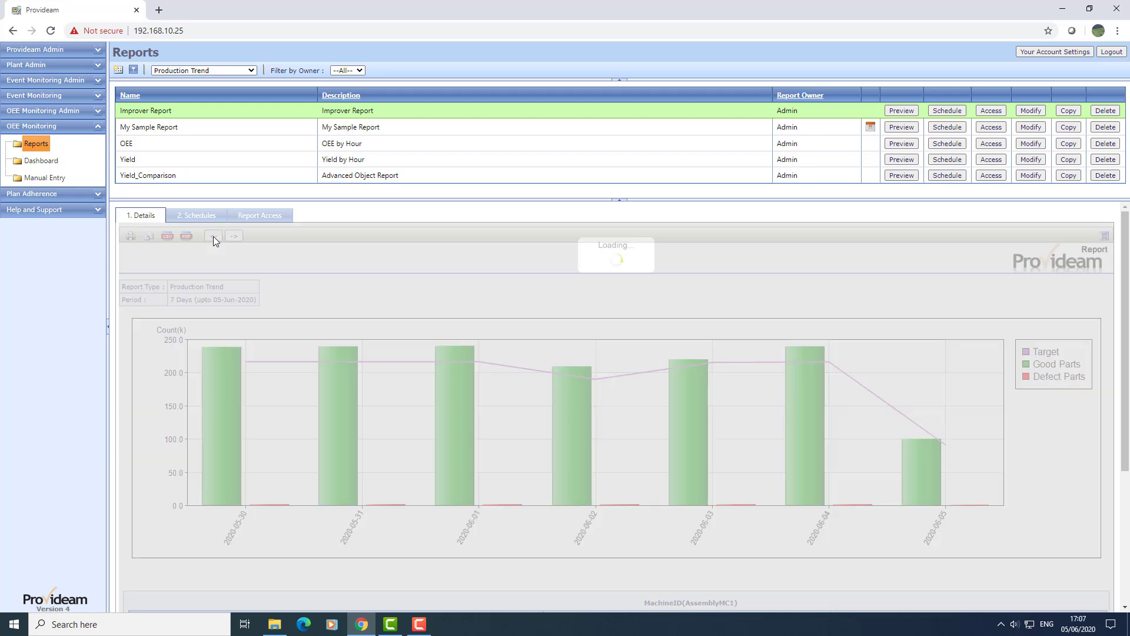
pyautogui.click(214, 236)
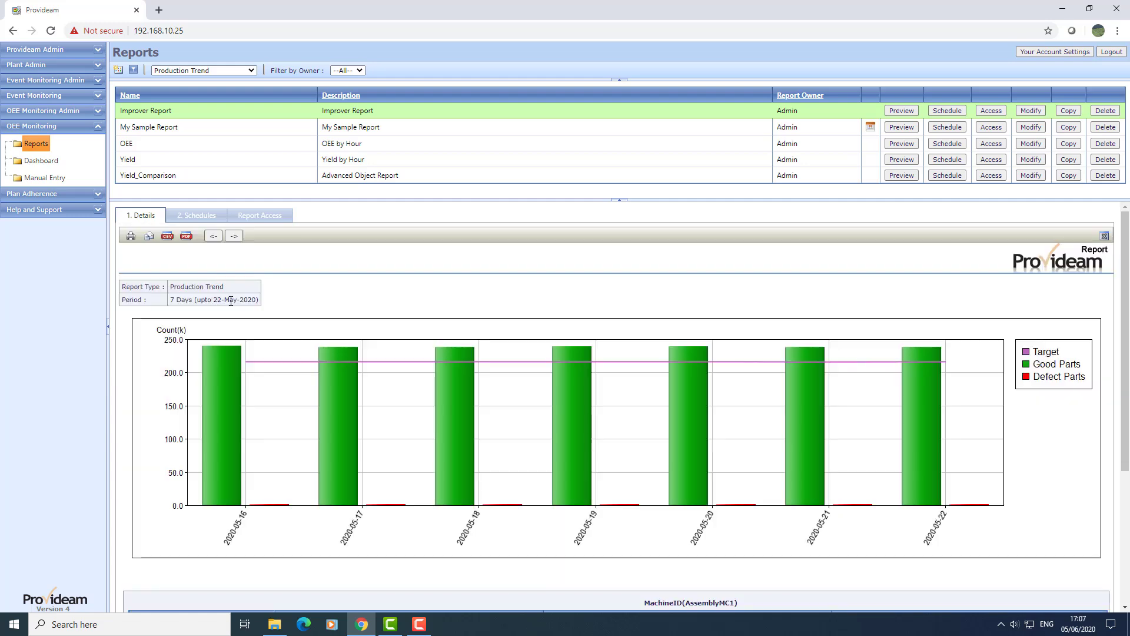
pyautogui.click(232, 235)
pyautogui.click(234, 236)
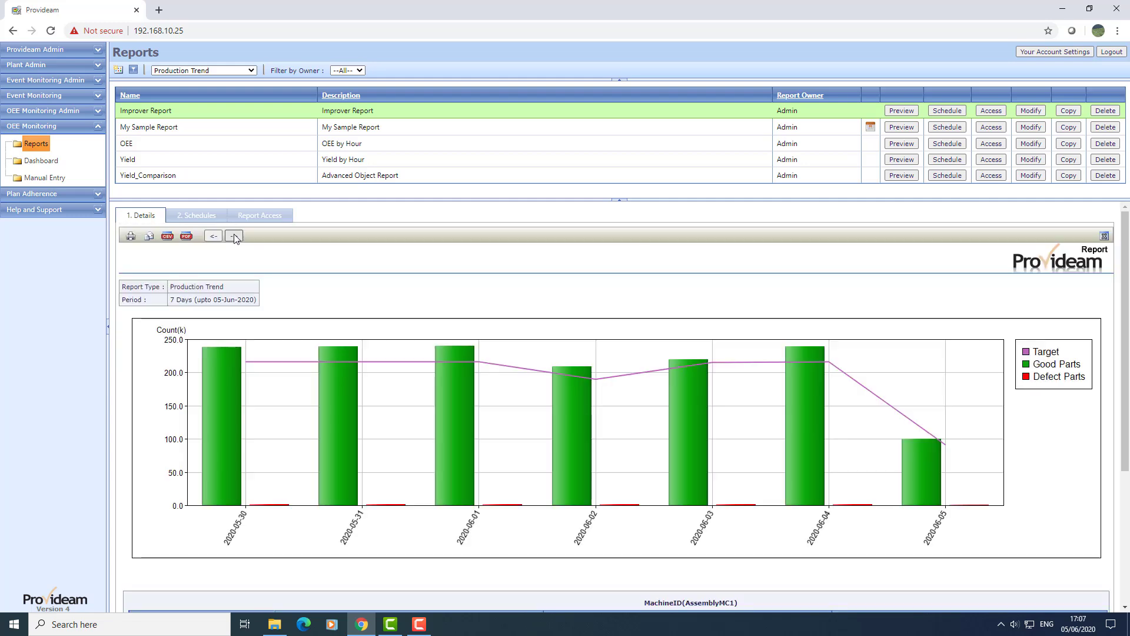
pyautogui.click(1105, 236)
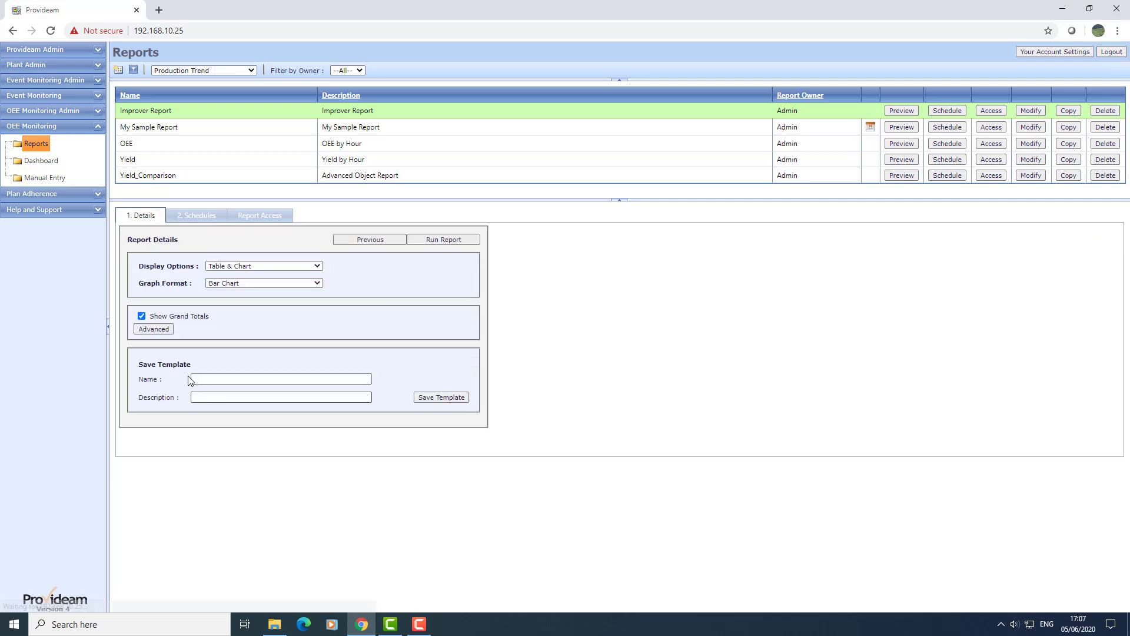
# - Set the graph font size to Extra Large in the advanced options and rerun the 7-day report
pyautogui.click(148, 329)
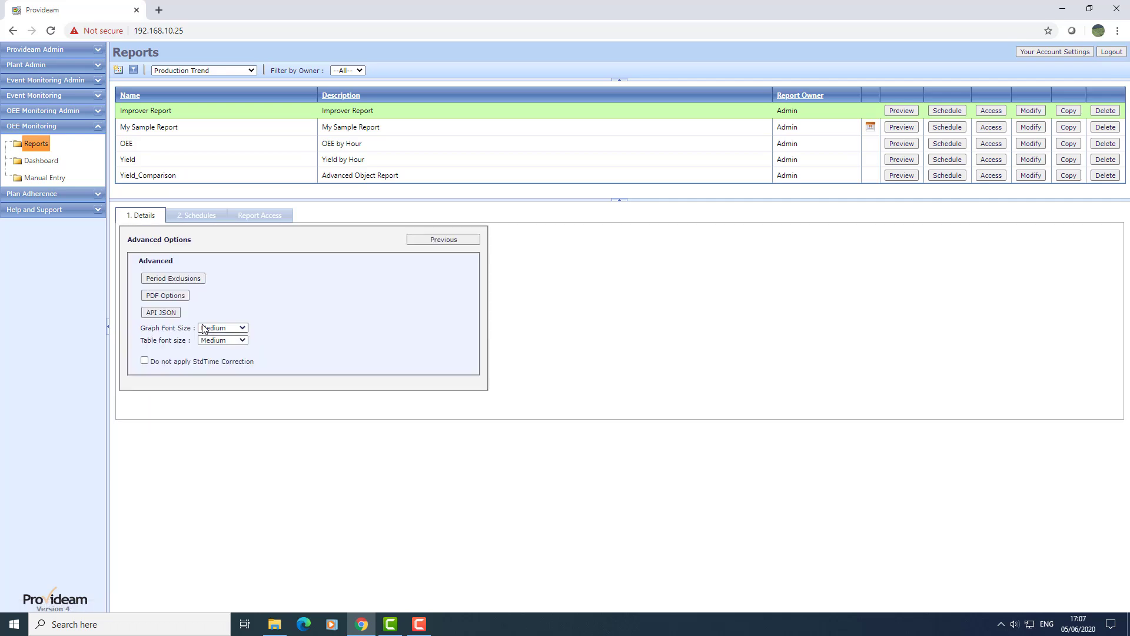
pyautogui.click(229, 328)
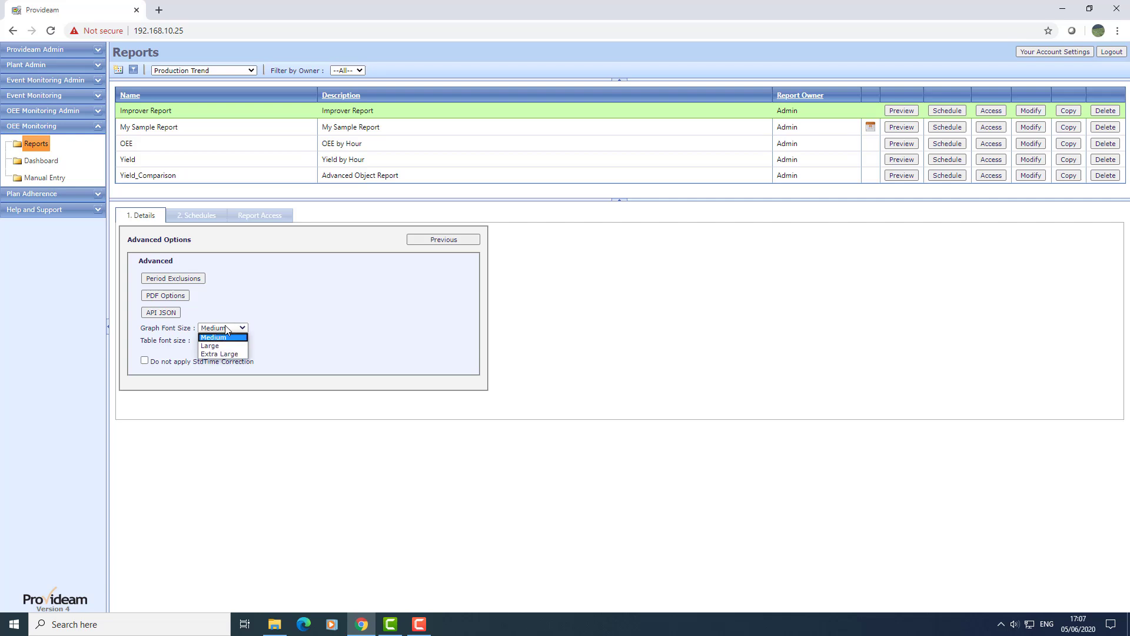
pyautogui.click(214, 356)
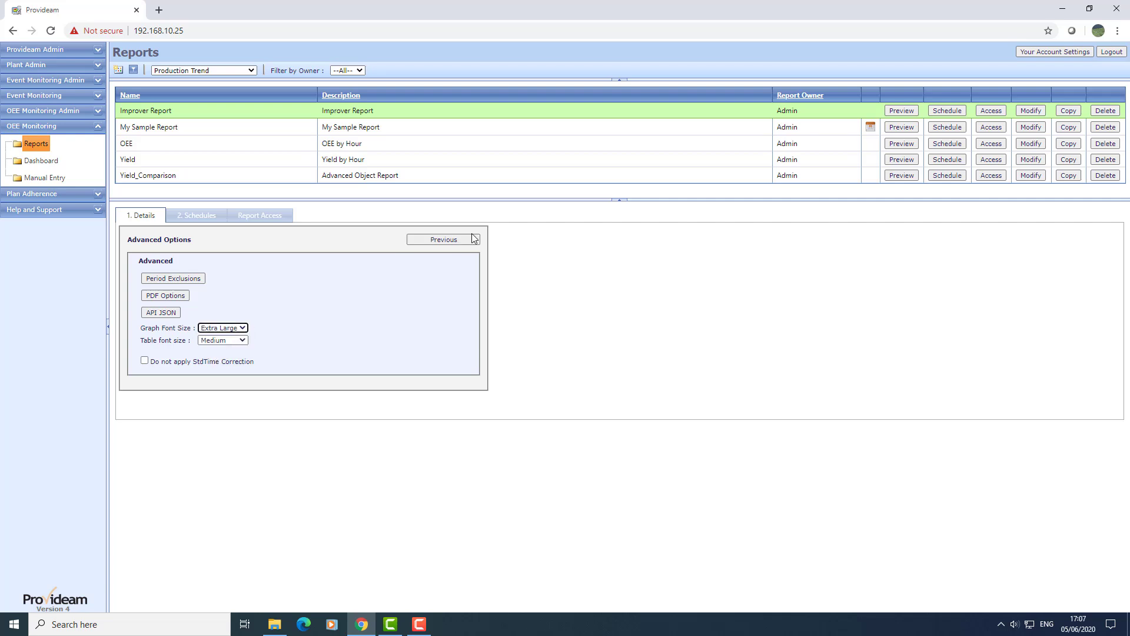
pyautogui.click(446, 242)
pyautogui.click(447, 238)
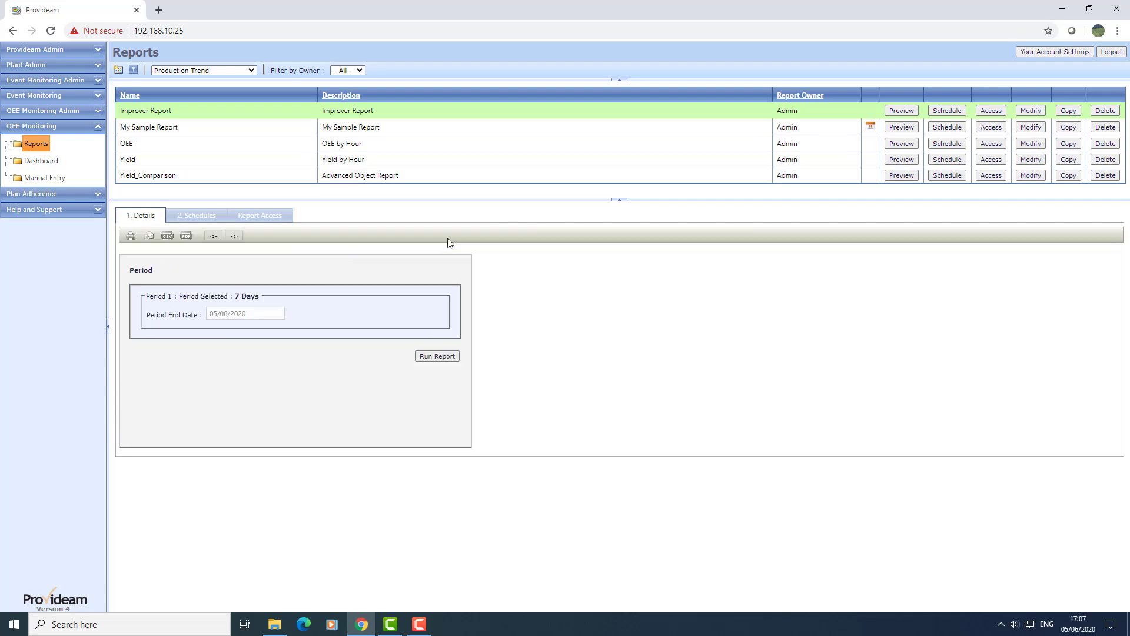
pyautogui.click(437, 357)
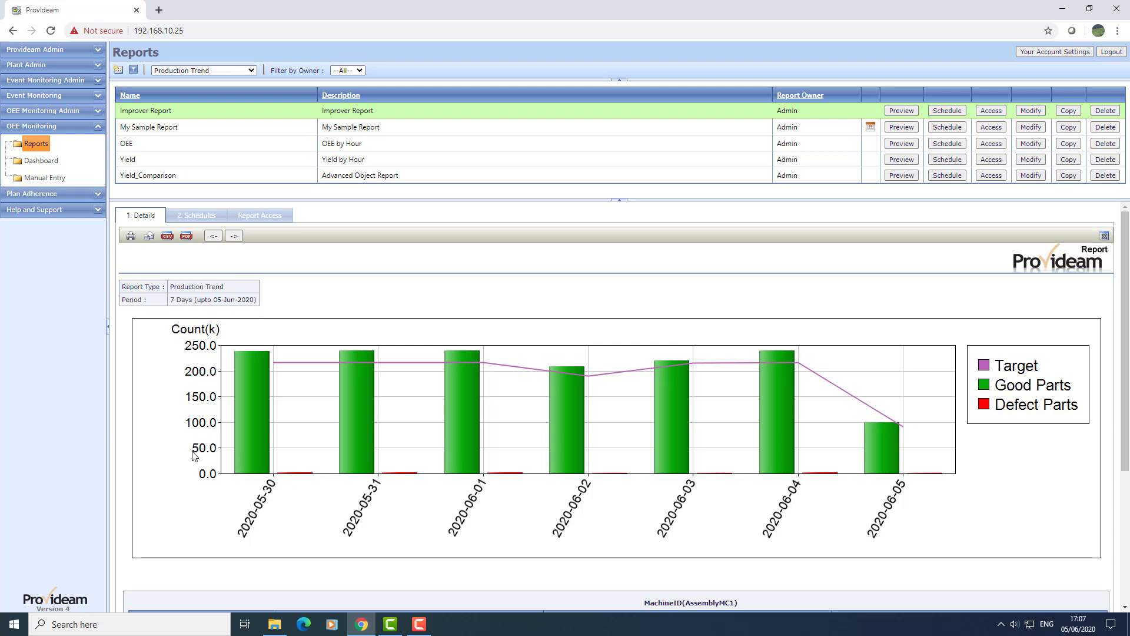
# - Start a new OEE Loss (Group by Object) report for the Shift period and AssemblyMC1, continuing to the loss limits
pyautogui.click(118, 70)
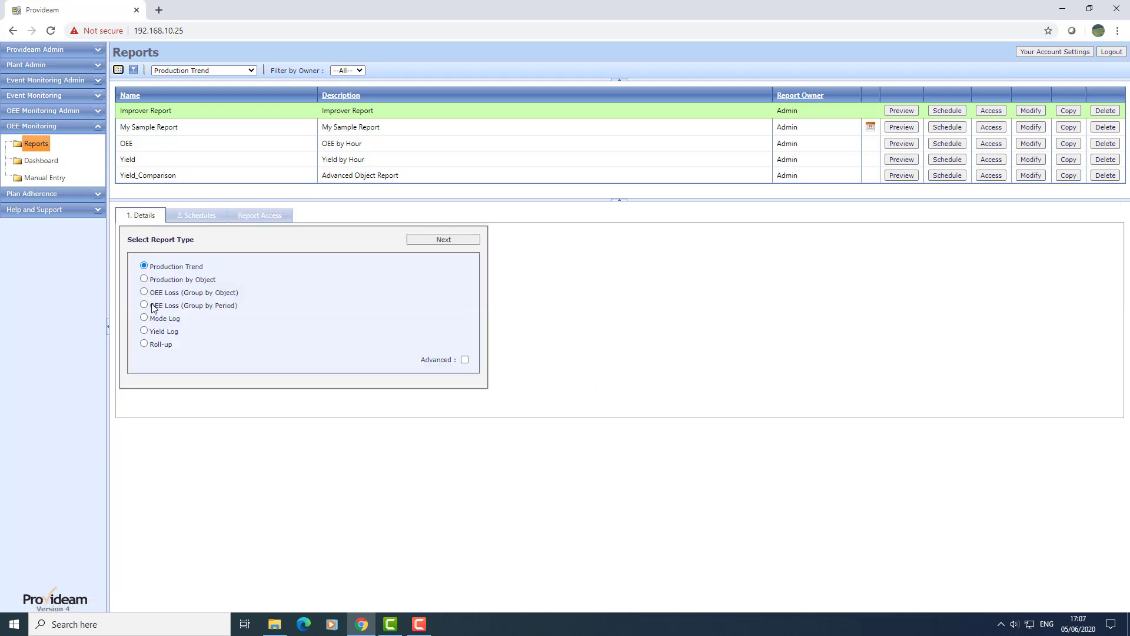
pyautogui.click(144, 292)
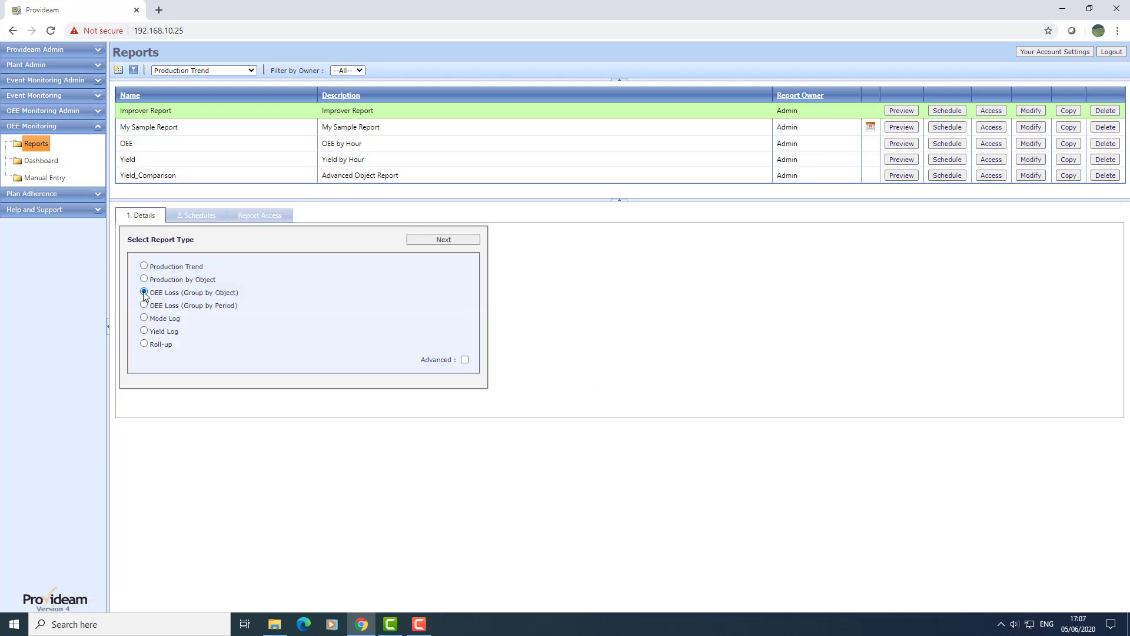
pyautogui.click(443, 239)
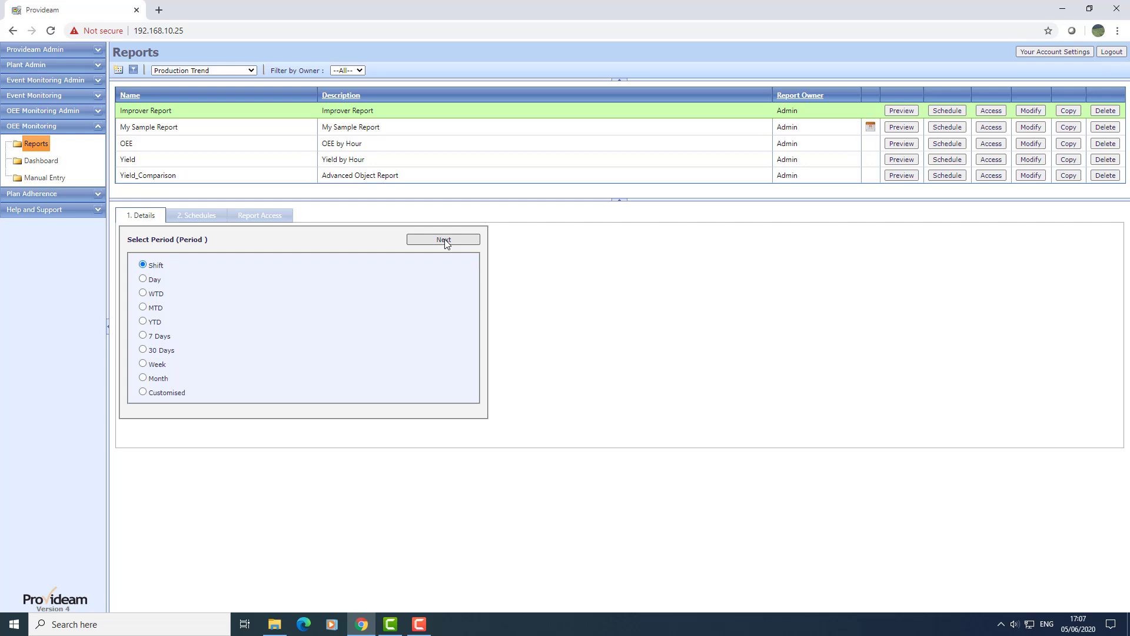
pyautogui.click(444, 240)
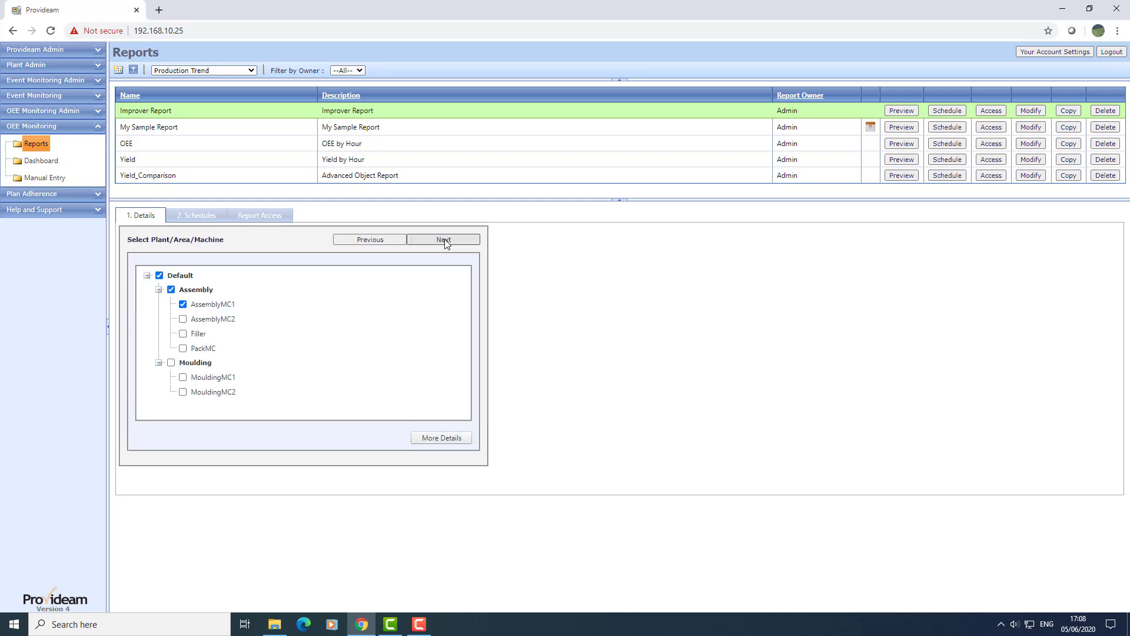
pyautogui.click(445, 239)
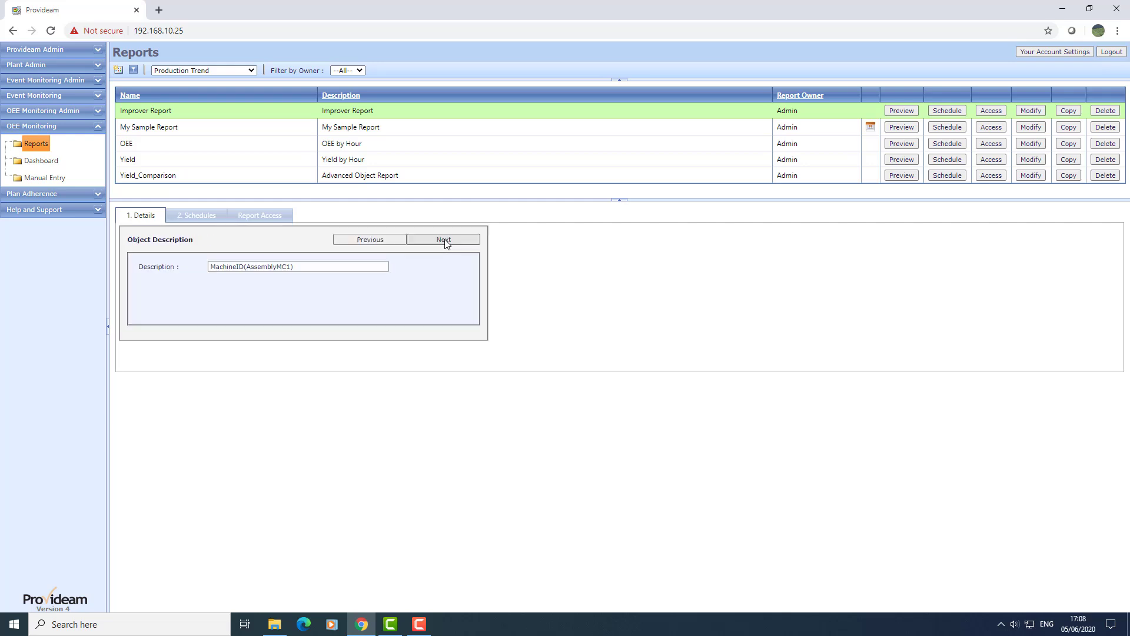
pyautogui.click(445, 239)
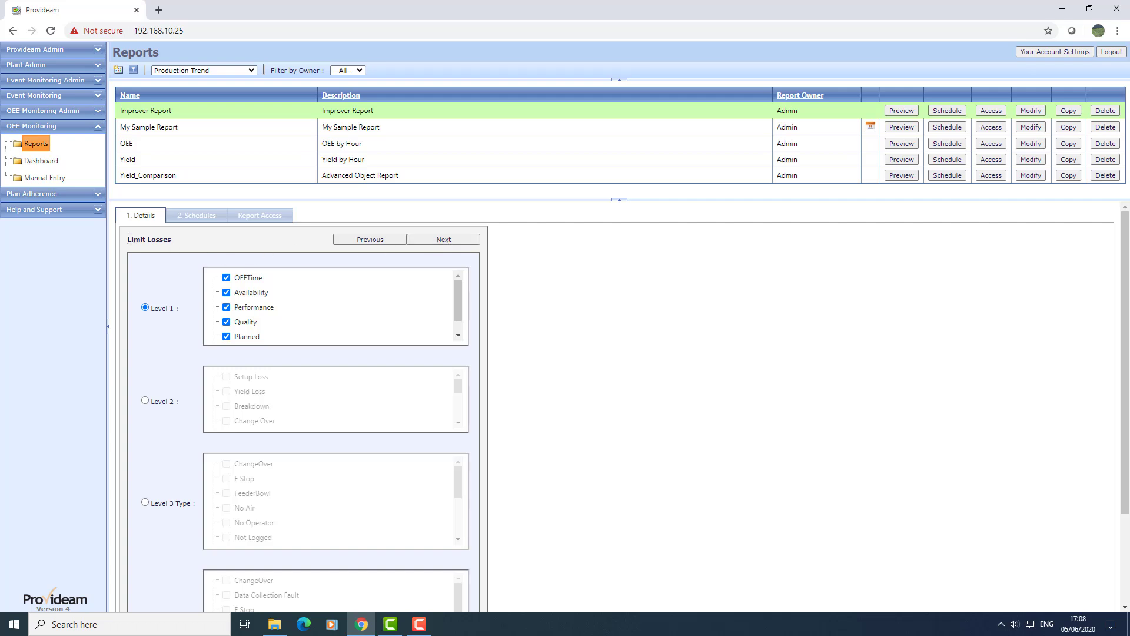
# - Try the Level 2 and Level 3 Type loss limits, and Level 1 with OEETime and Planned excluded
pyautogui.moveTo(129, 239); pyautogui.dragTo(180, 243)
pyautogui.click(189, 269)
pyautogui.click(145, 400)
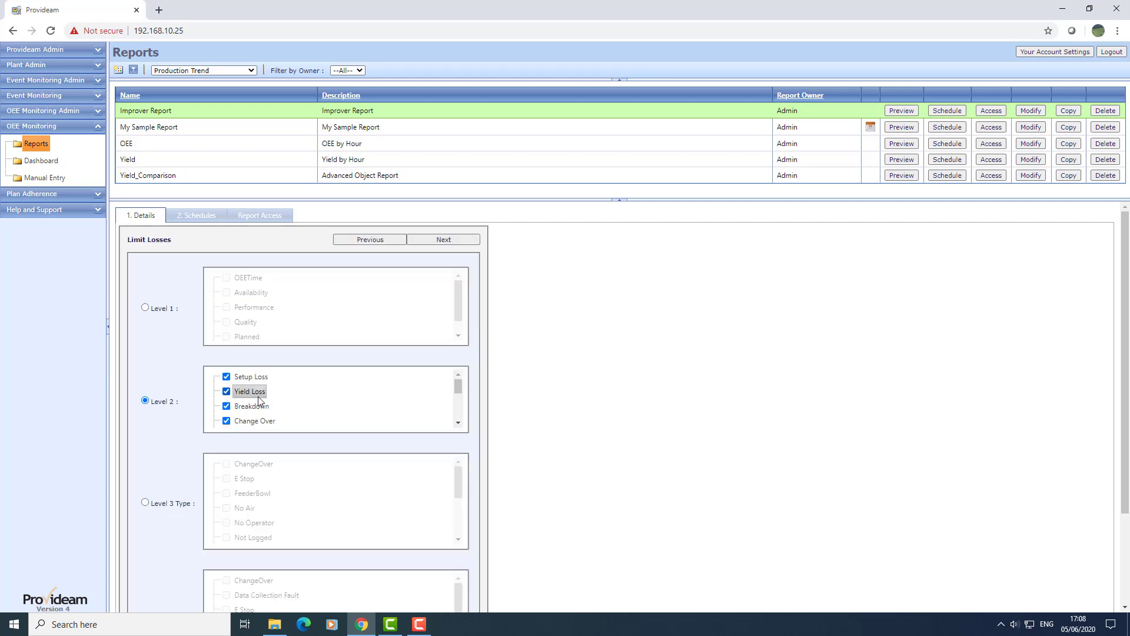
pyautogui.click(144, 503)
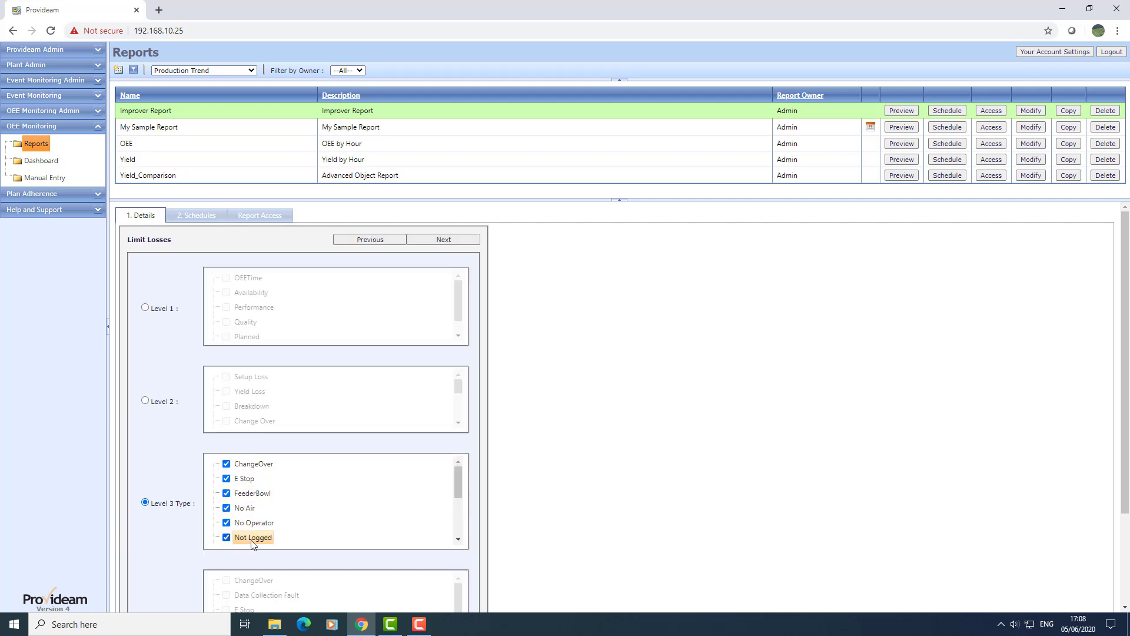
pyautogui.click(146, 308)
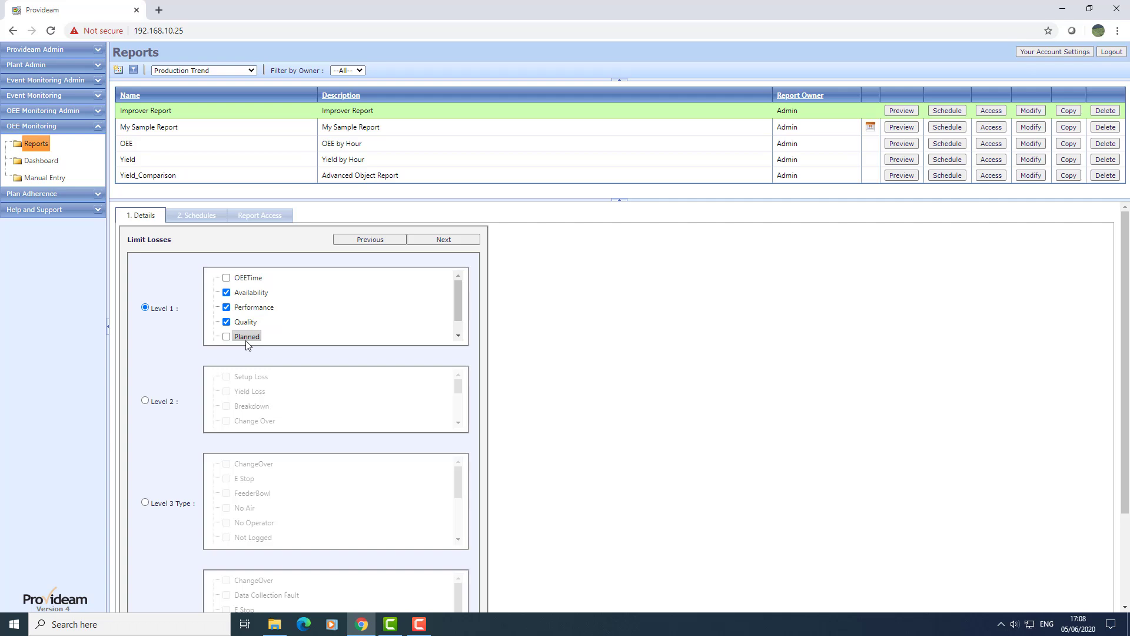
pyautogui.scroll(-1, 247, 346)
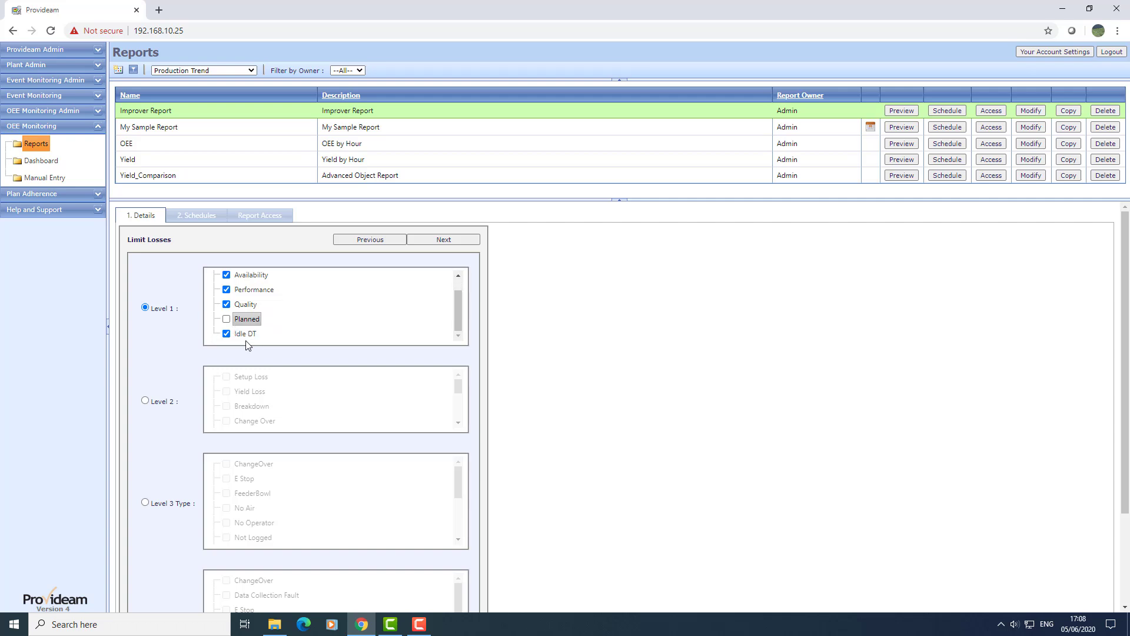
pyautogui.scroll(-2, 187, 351)
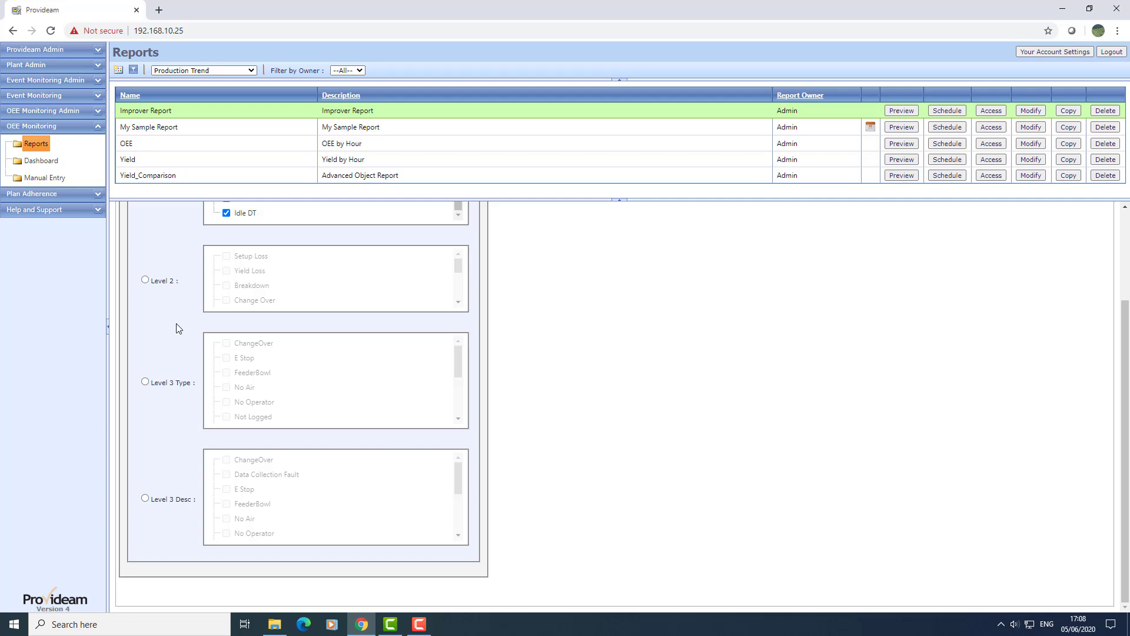
# - Try the Level 3 Desc loss limit with ChangeOver, Data Collection Fault and E Stop excluded
pyautogui.click(145, 499)
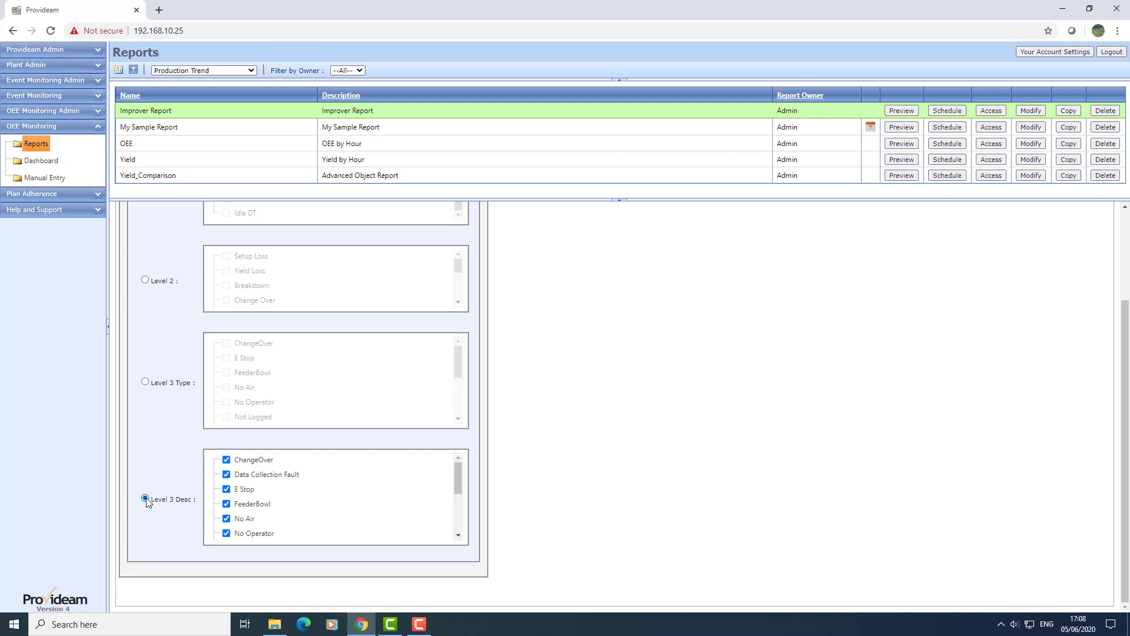
pyautogui.click(227, 461)
pyautogui.click(228, 476)
pyautogui.scroll(-5, 237, 507)
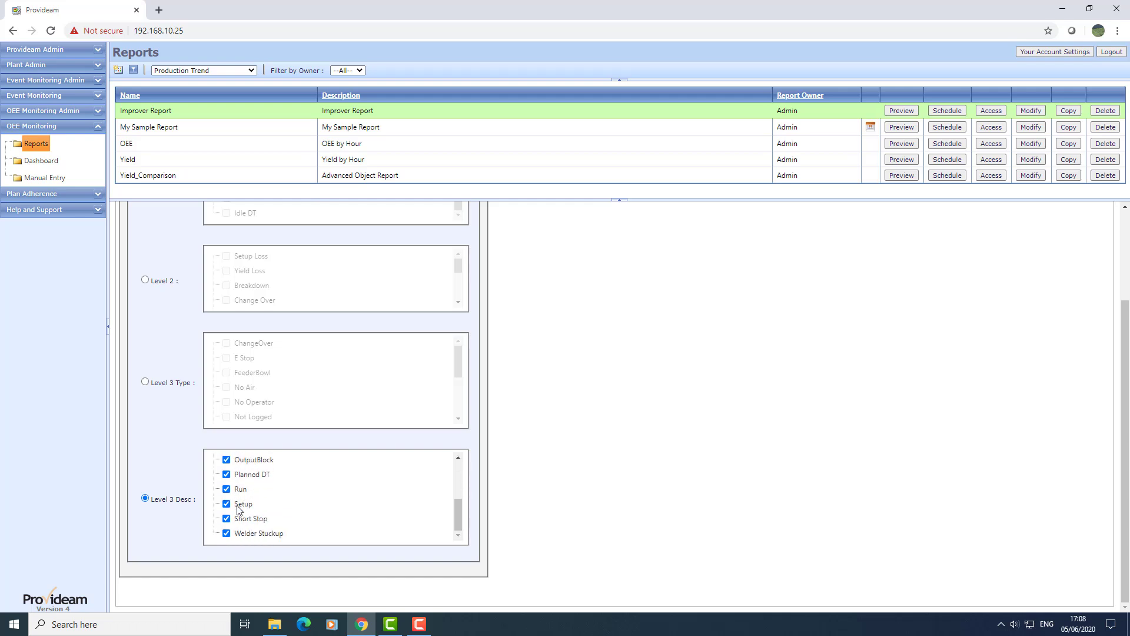
pyautogui.scroll(5, 238, 509)
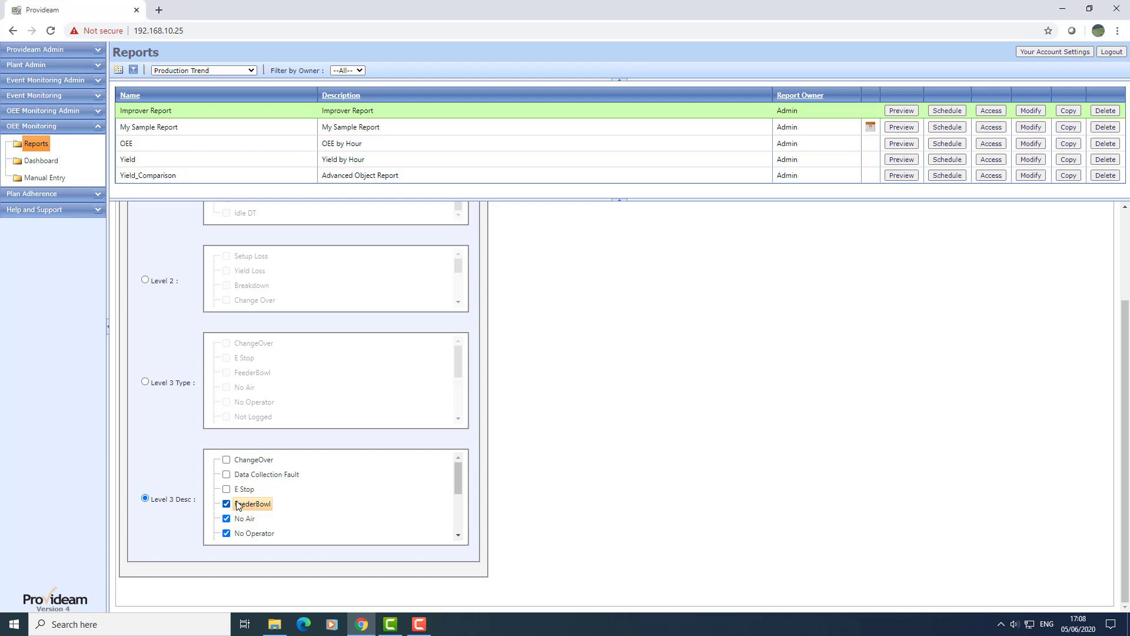
pyautogui.scroll(3, 237, 508)
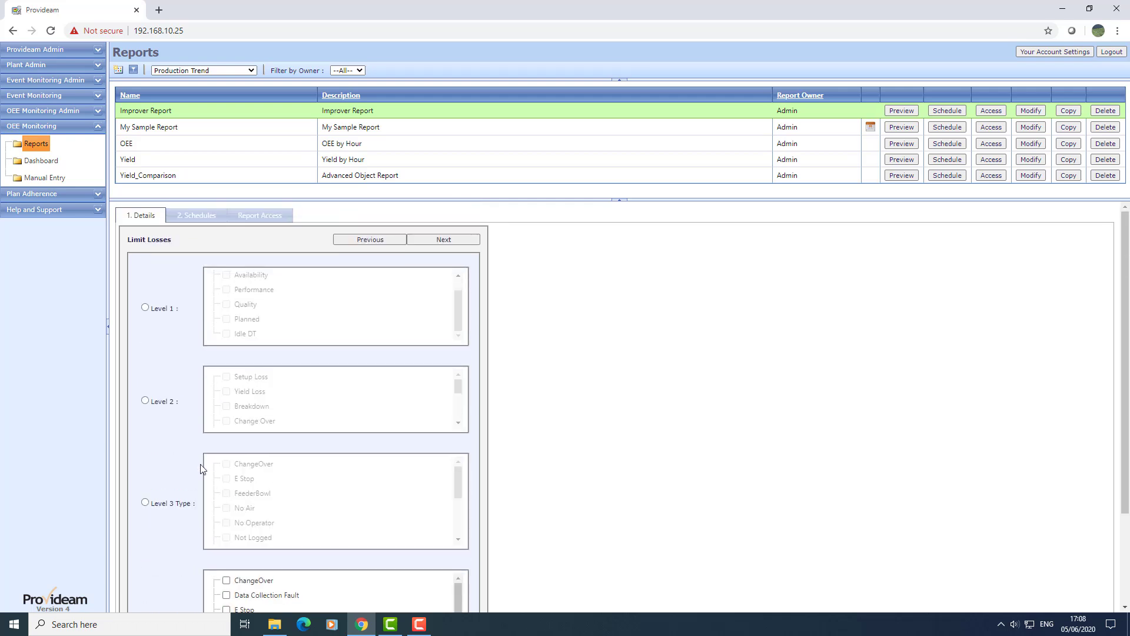
# - Limit the losses by Level 1 with only Planned excluded, and continue to the fields setup
pyautogui.click(145, 307)
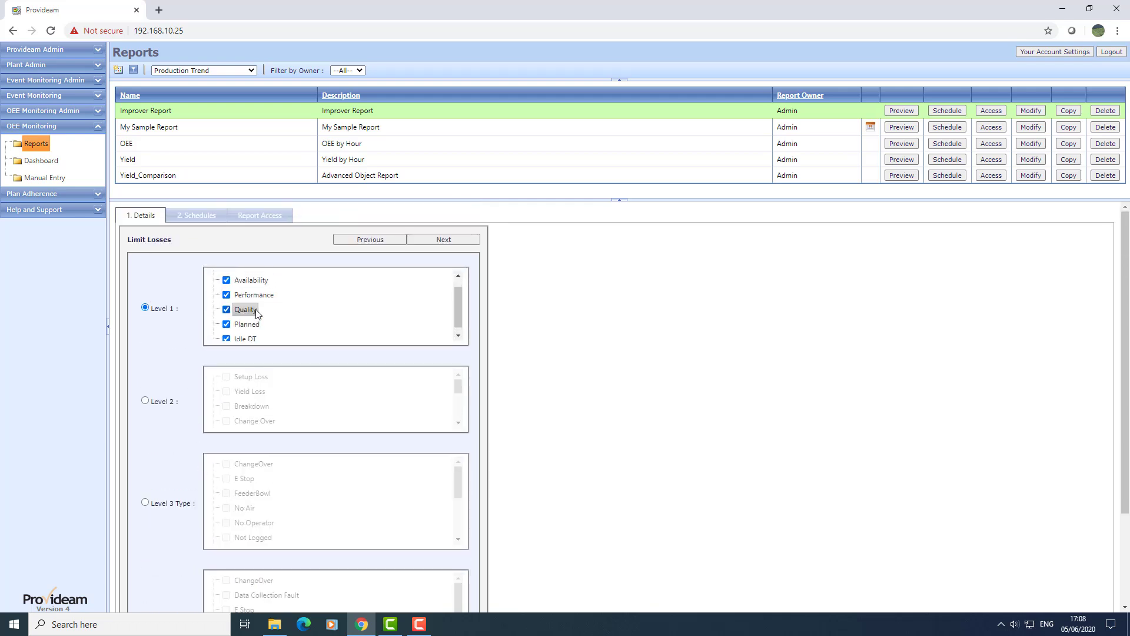
pyautogui.scroll(1, 250, 309)
pyautogui.click(226, 336)
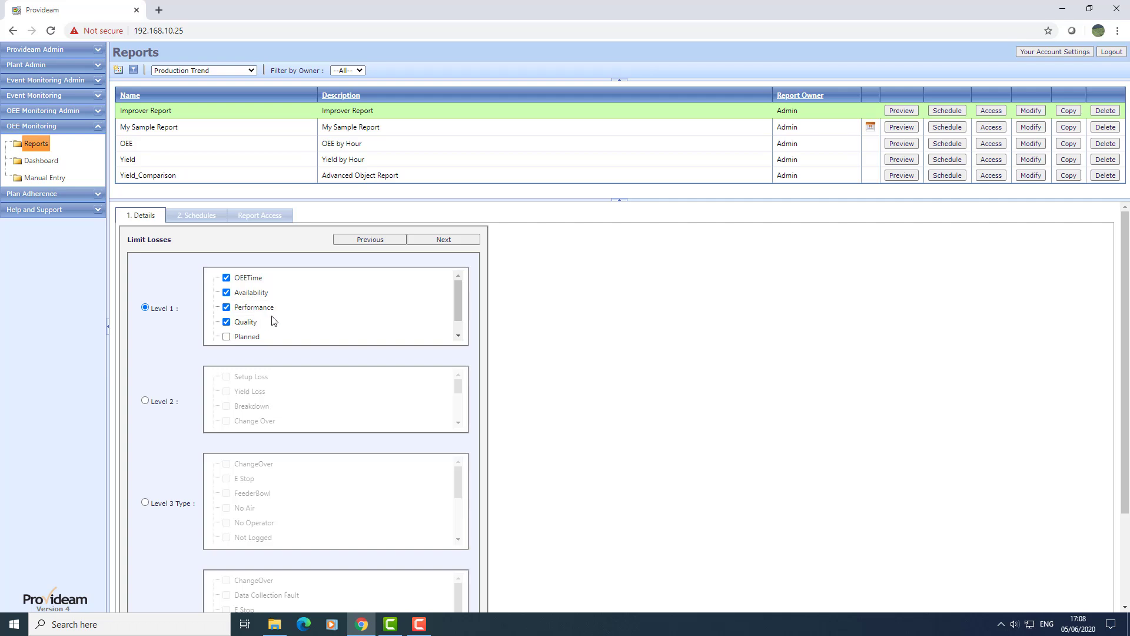
pyautogui.click(448, 239)
# - Add OEELossLvl3Desc from the available fields to the report's selected fields
pyautogui.moveTo(319, 299); pyautogui.dragTo(244, 334)
pyautogui.moveTo(298, 310); pyautogui.dragTo(303, 355)
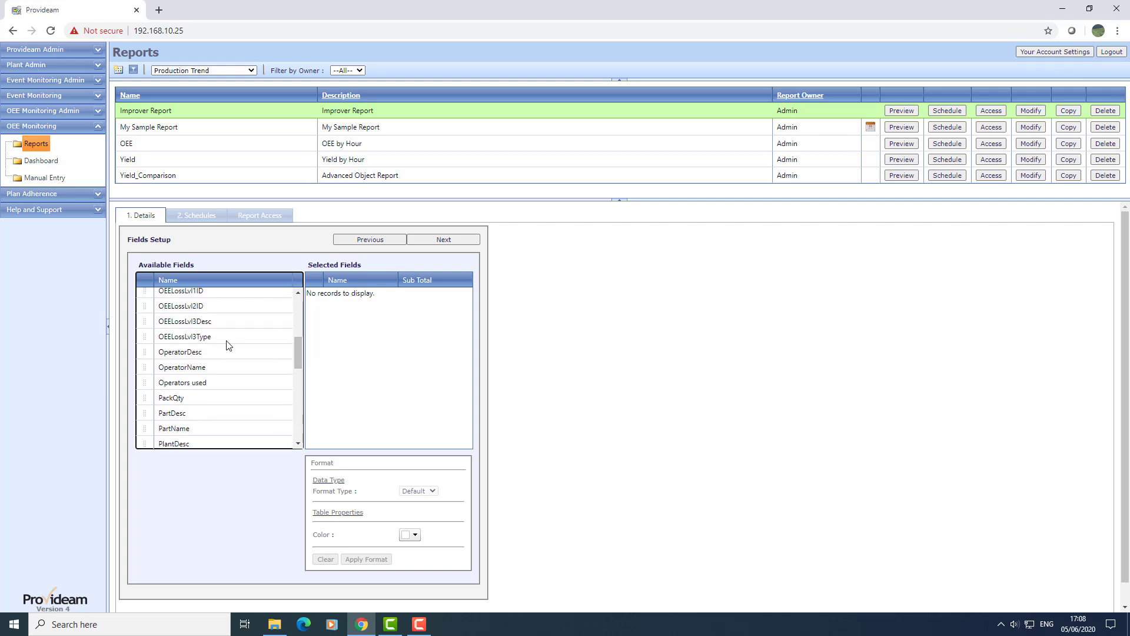
pyautogui.scroll(1, 215, 327)
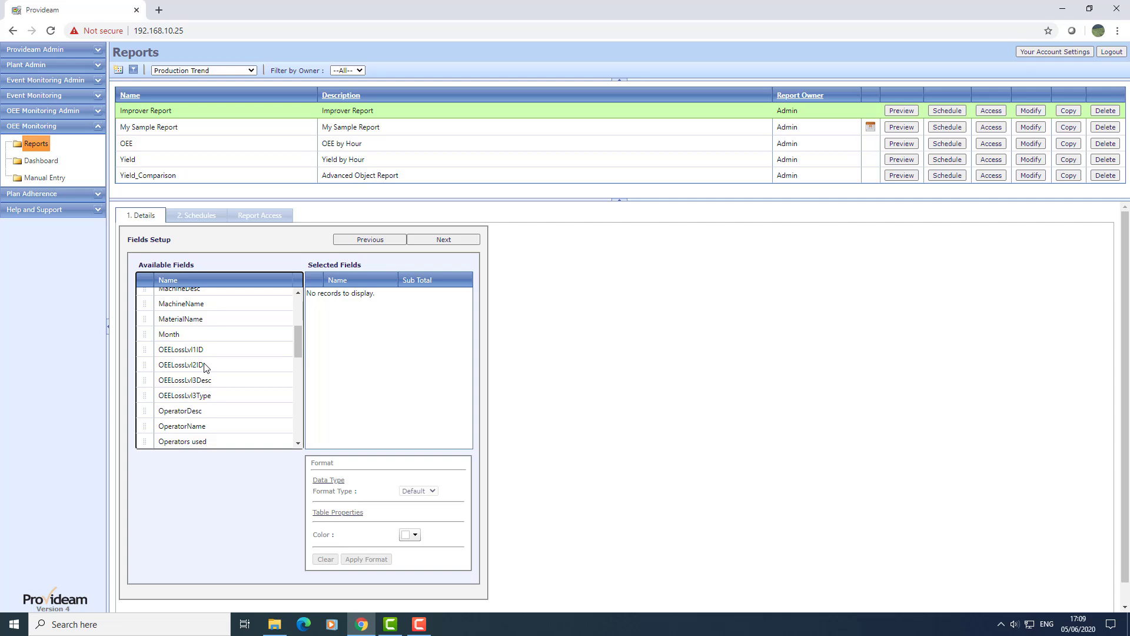
pyautogui.click(149, 397)
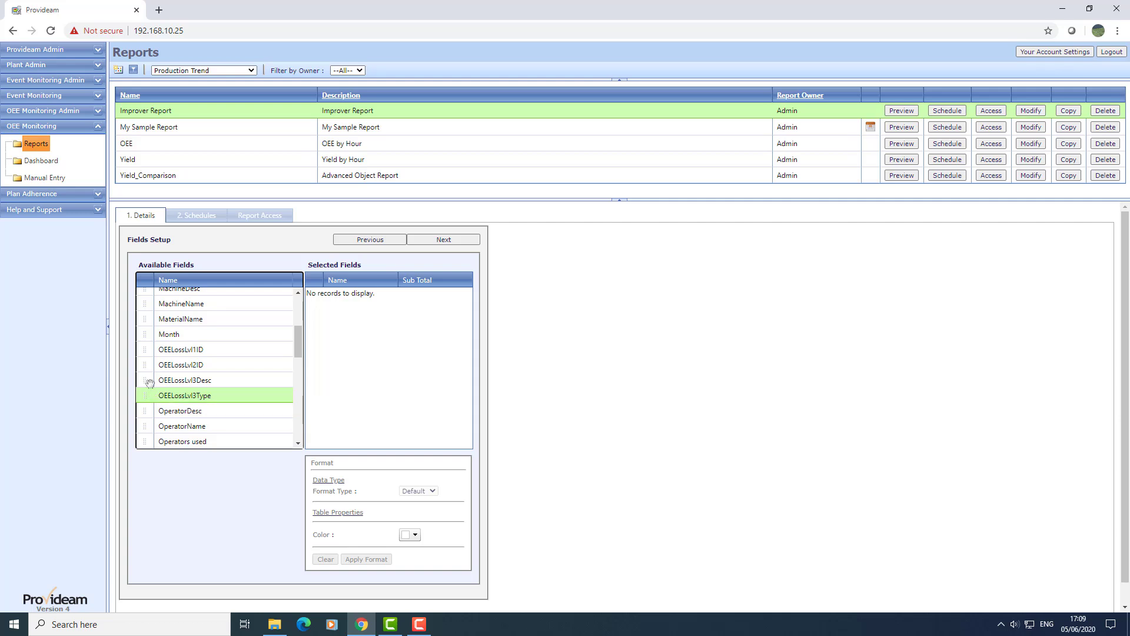
pyautogui.click(149, 379)
pyautogui.moveTo(149, 379); pyautogui.dragTo(316, 320)
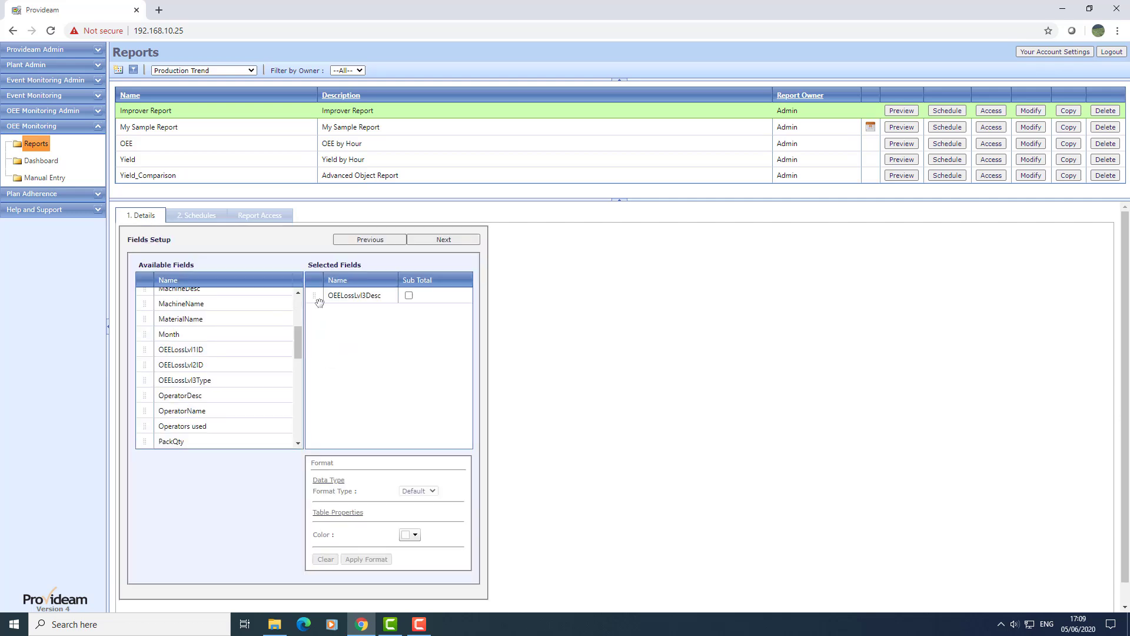
# - Run the OEE loss report for the 05-Jun-2020 Friday Day shift and review its pie chart and loss time table
pyautogui.click(448, 242)
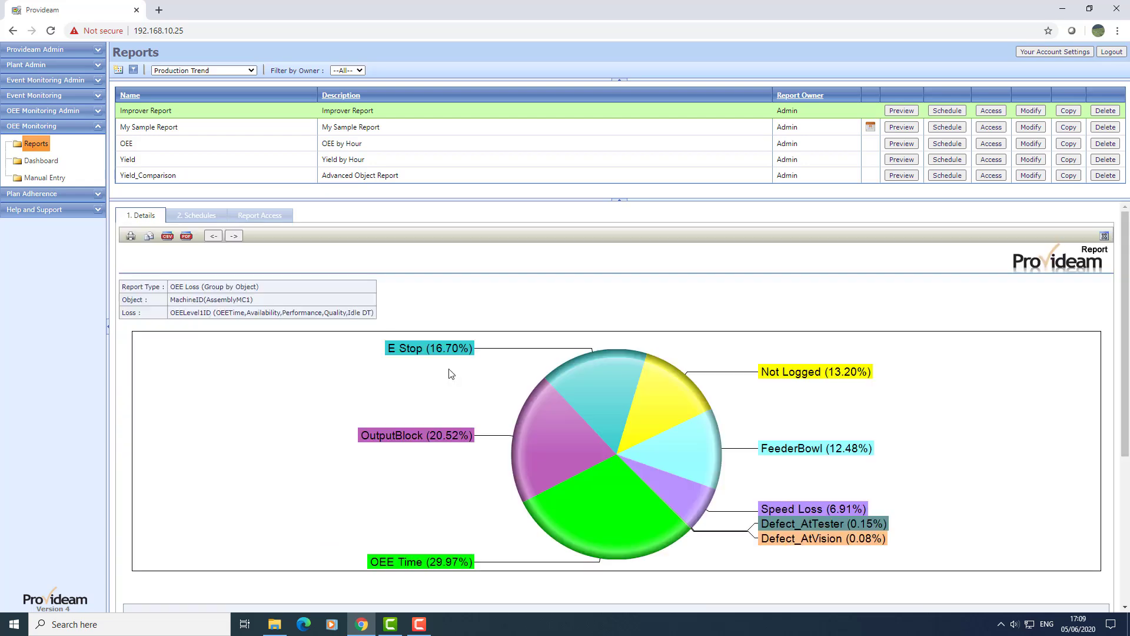
pyautogui.scroll(-4, 462, 355)
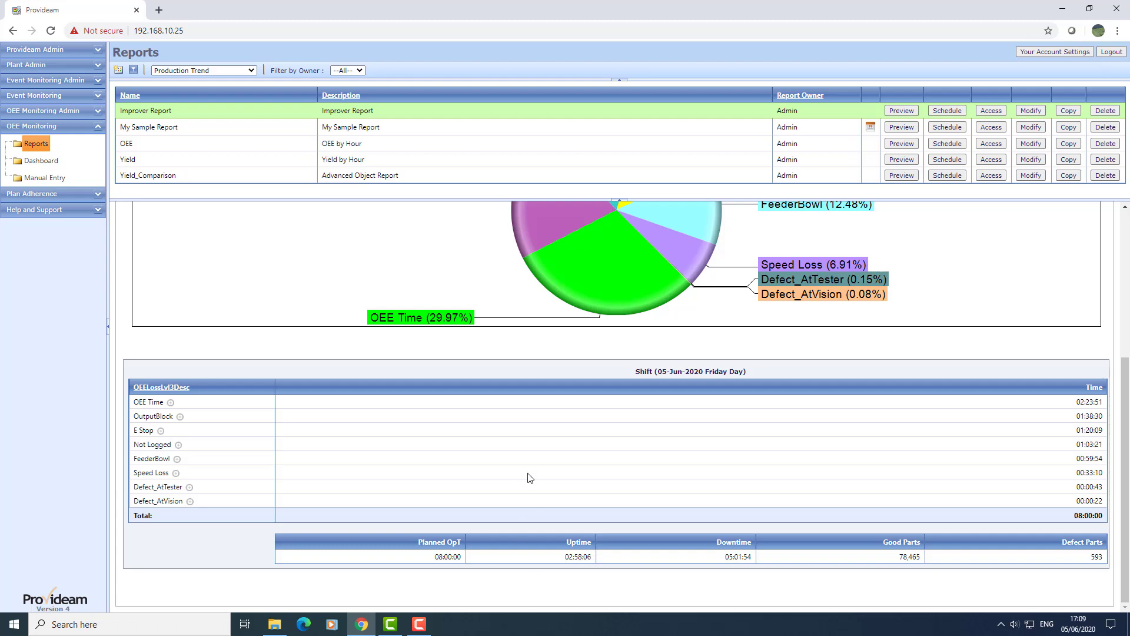
pyautogui.scroll(2, 557, 400)
pyautogui.scroll(-2, 651, 374)
pyautogui.scroll(5, 432, 551)
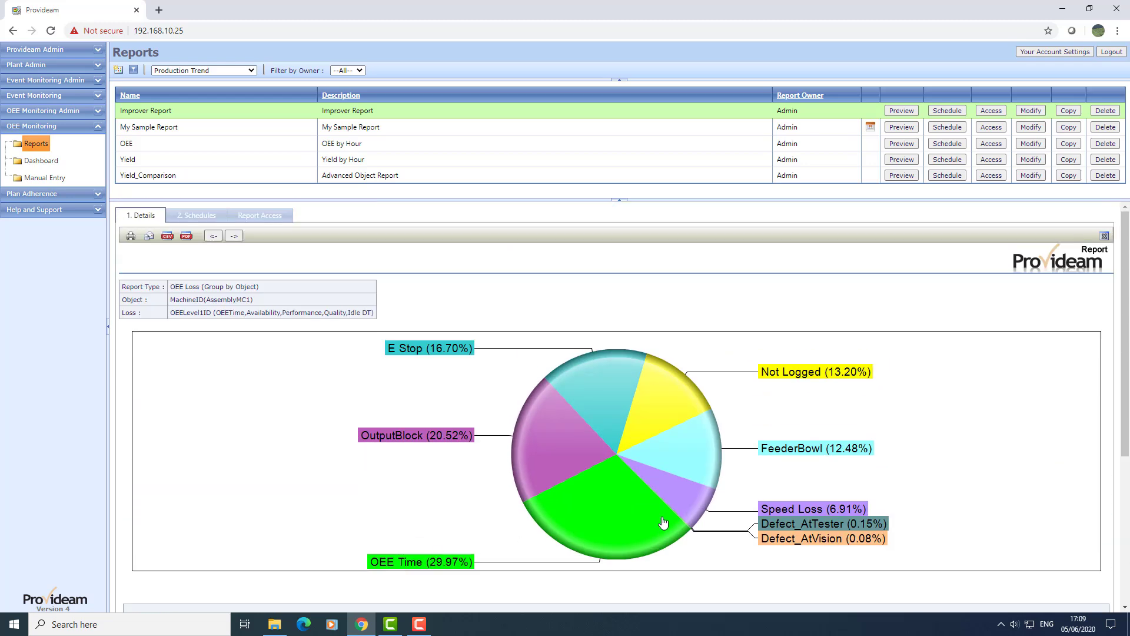
# - Change the OEE loss report's graph format to Bar Chart, rerun it for the same shift and review the chart and table
pyautogui.click(1104, 238)
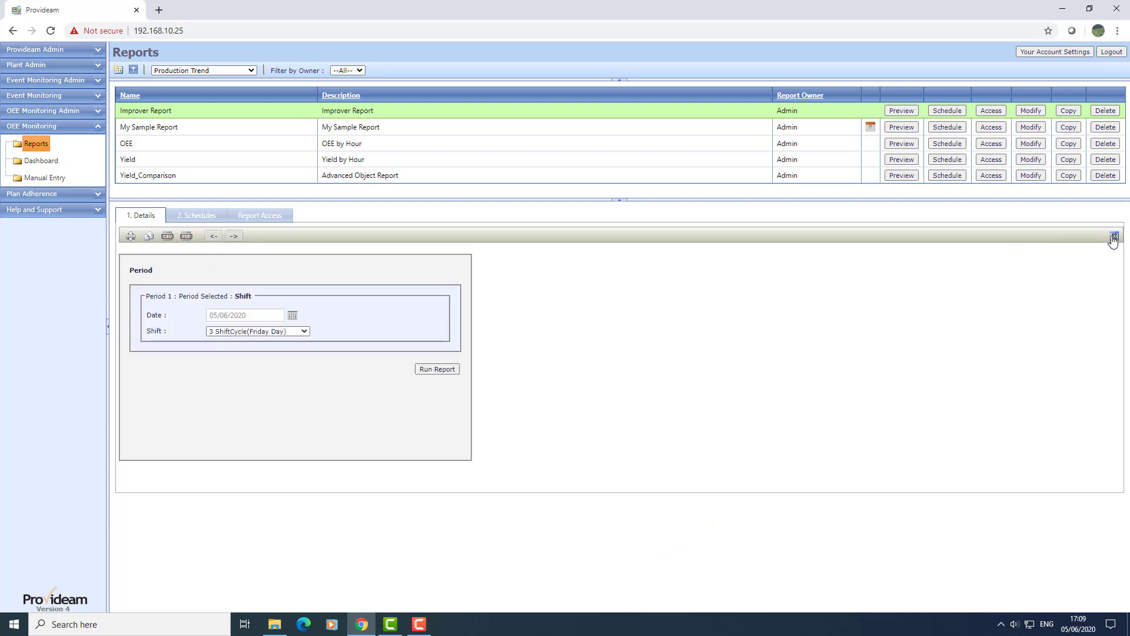
pyautogui.click(290, 283)
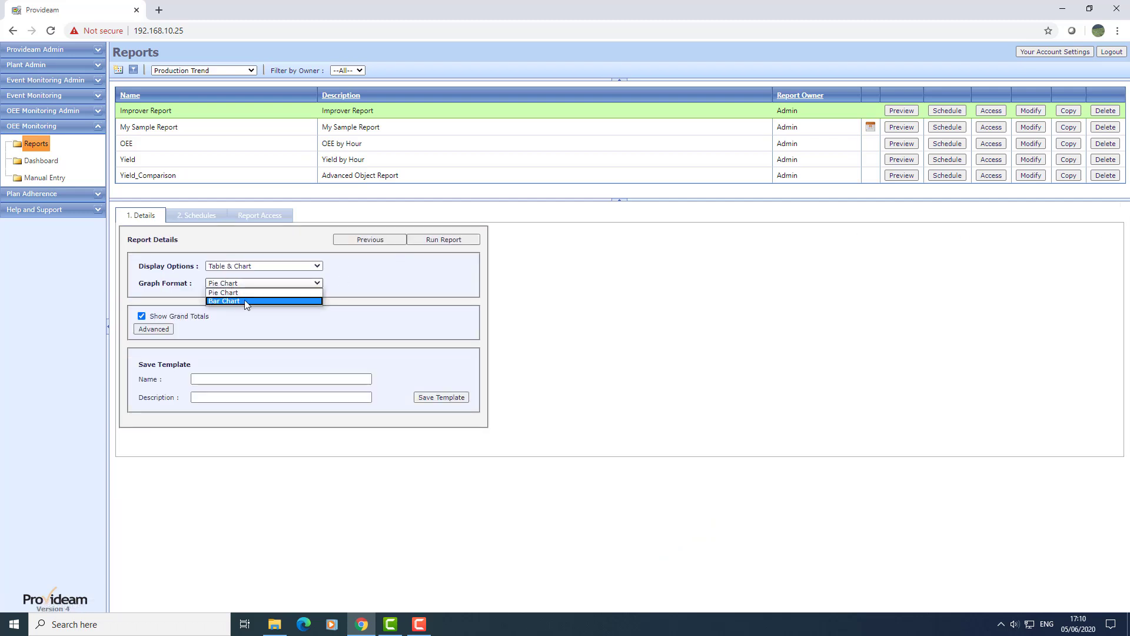
pyautogui.click(247, 302)
pyautogui.click(443, 239)
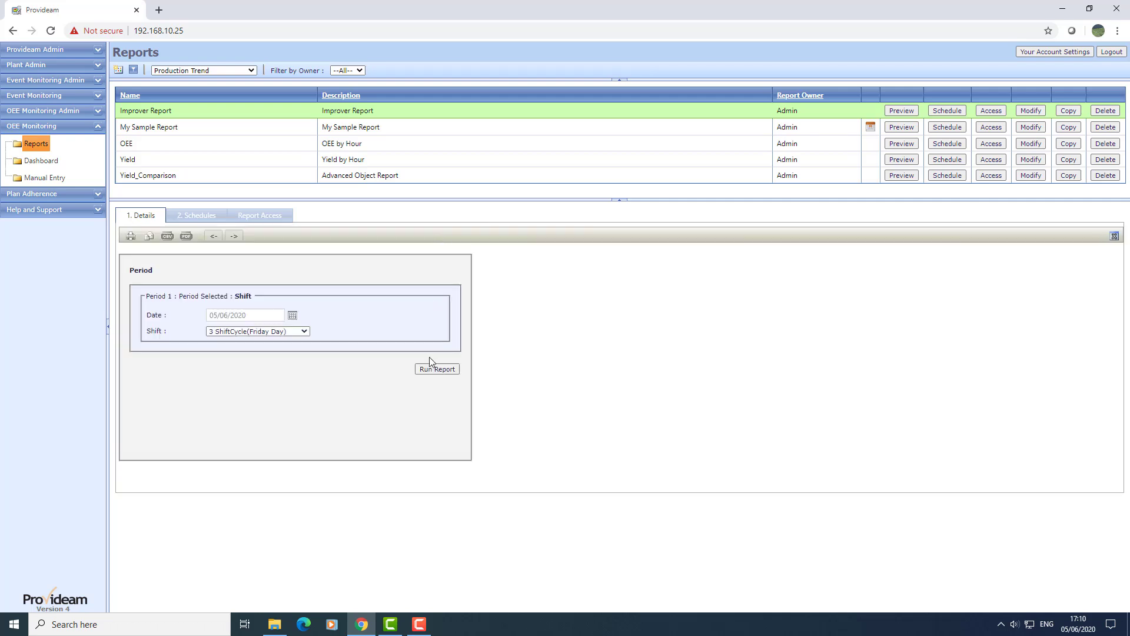
pyautogui.click(436, 369)
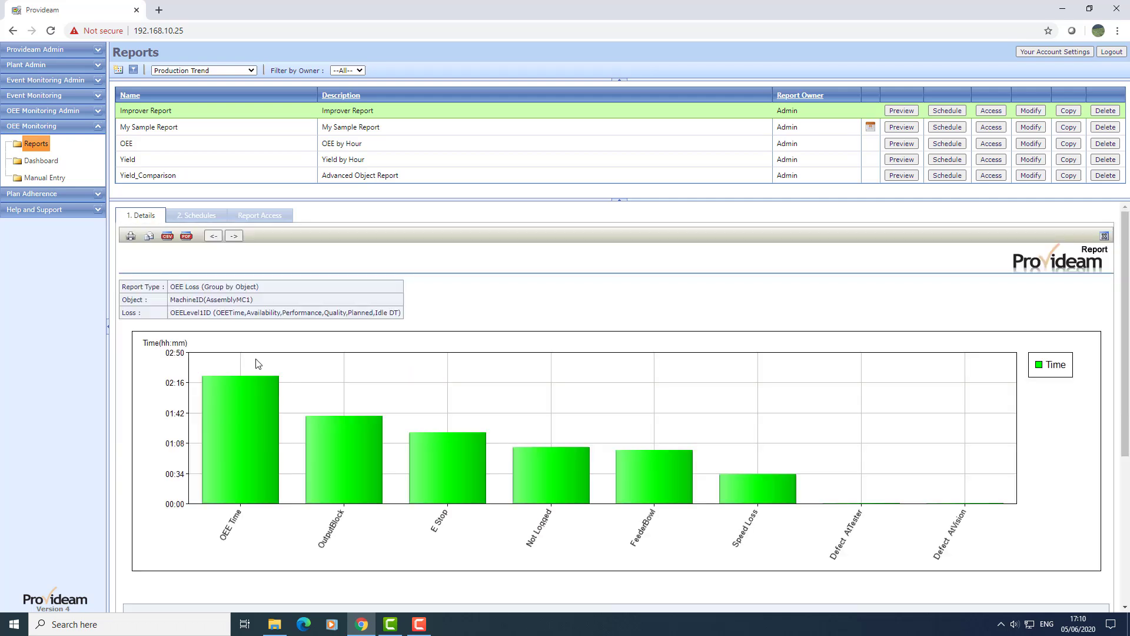
pyautogui.scroll(-2, 235, 388)
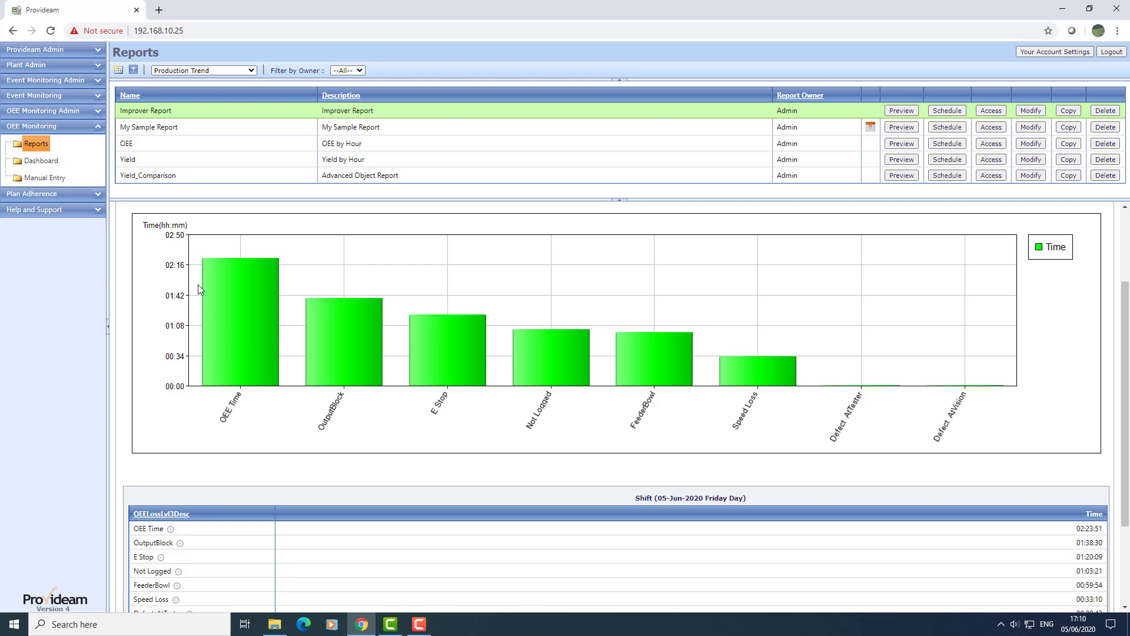
pyautogui.scroll(2, 824, 318)
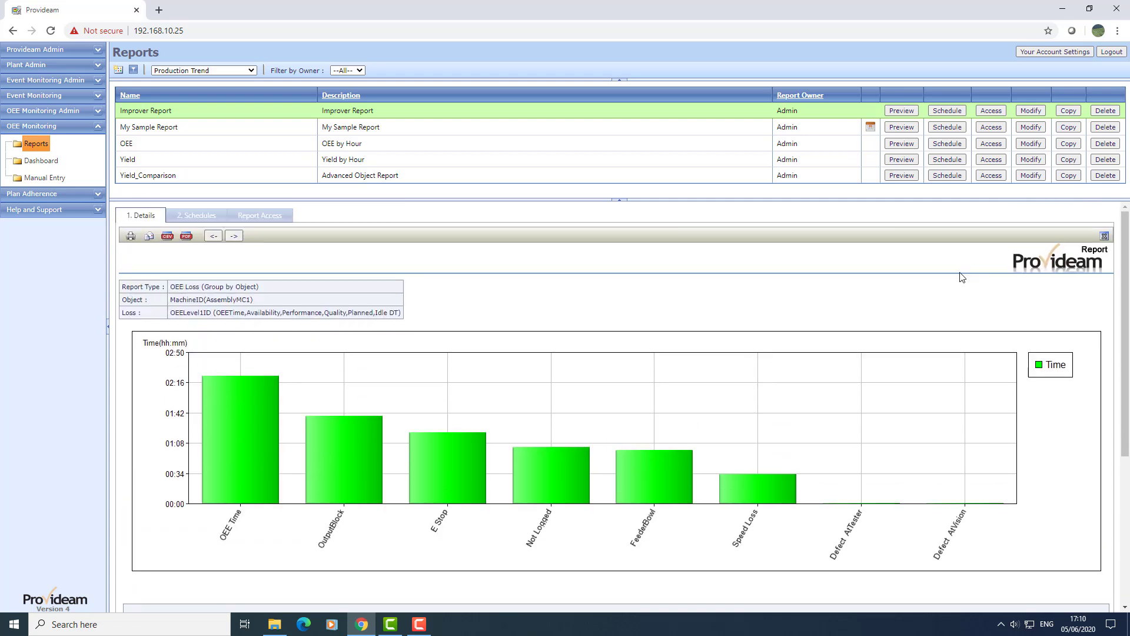
# - Go back to the loss limits of the OEE loss report and exclude OEETime and Planned from Level 1
pyautogui.click(1105, 236)
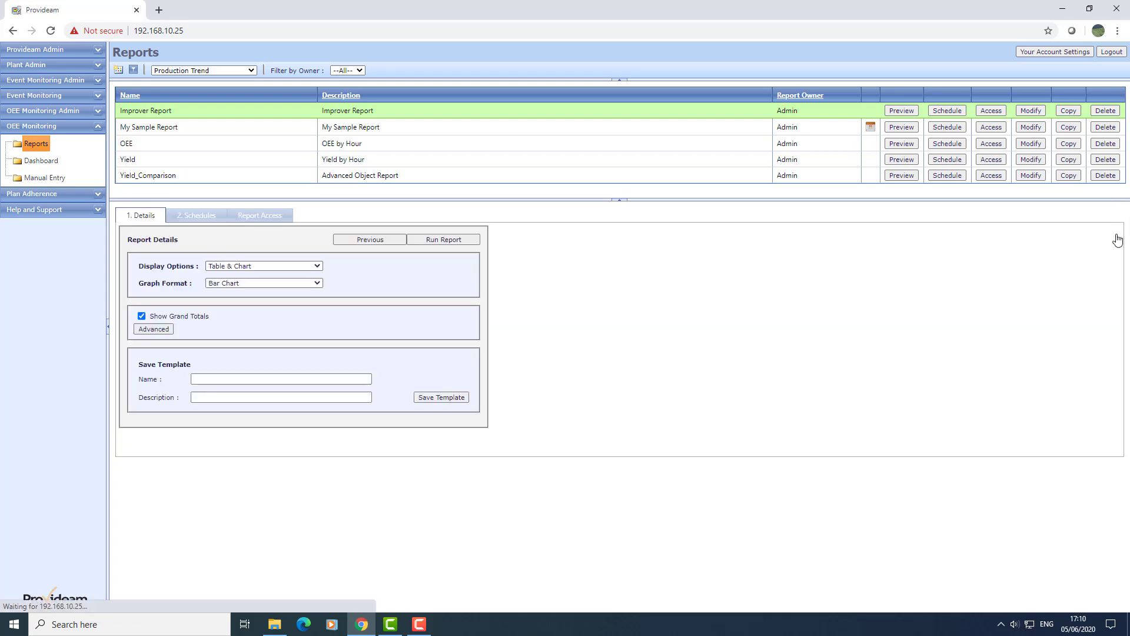
pyautogui.click(385, 239)
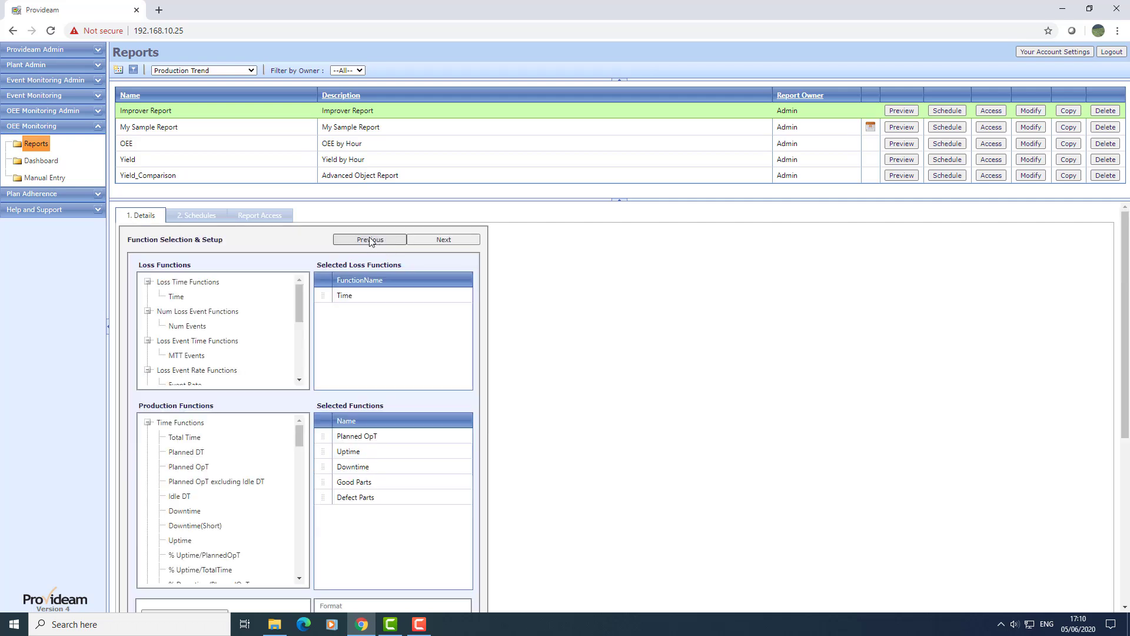
pyautogui.click(369, 239)
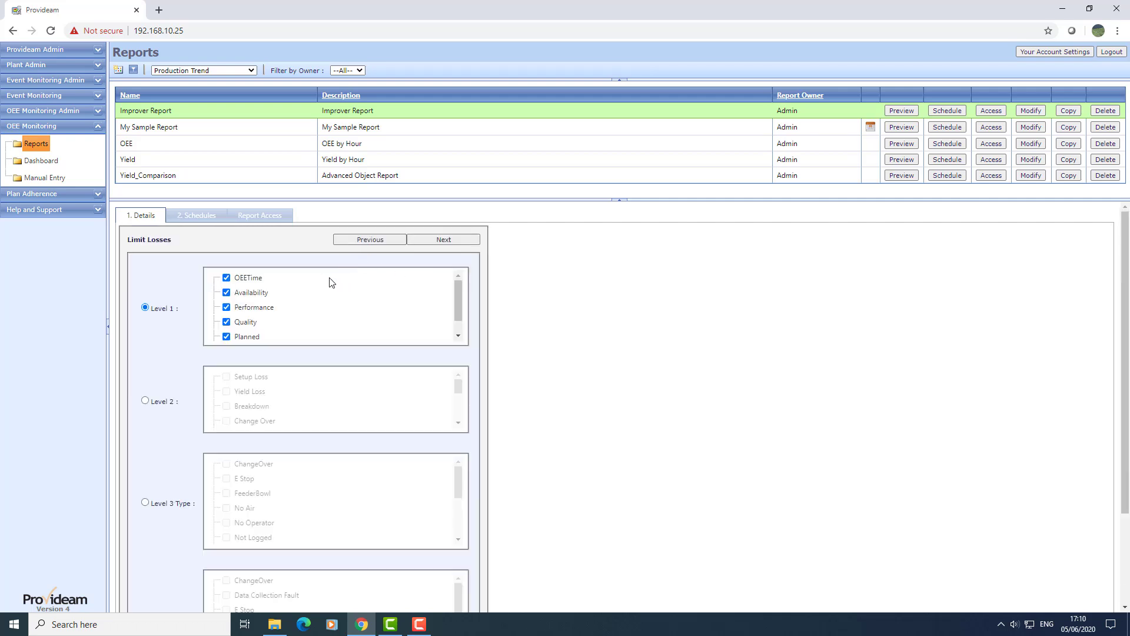
pyautogui.click(226, 278)
pyautogui.click(227, 337)
pyautogui.click(443, 240)
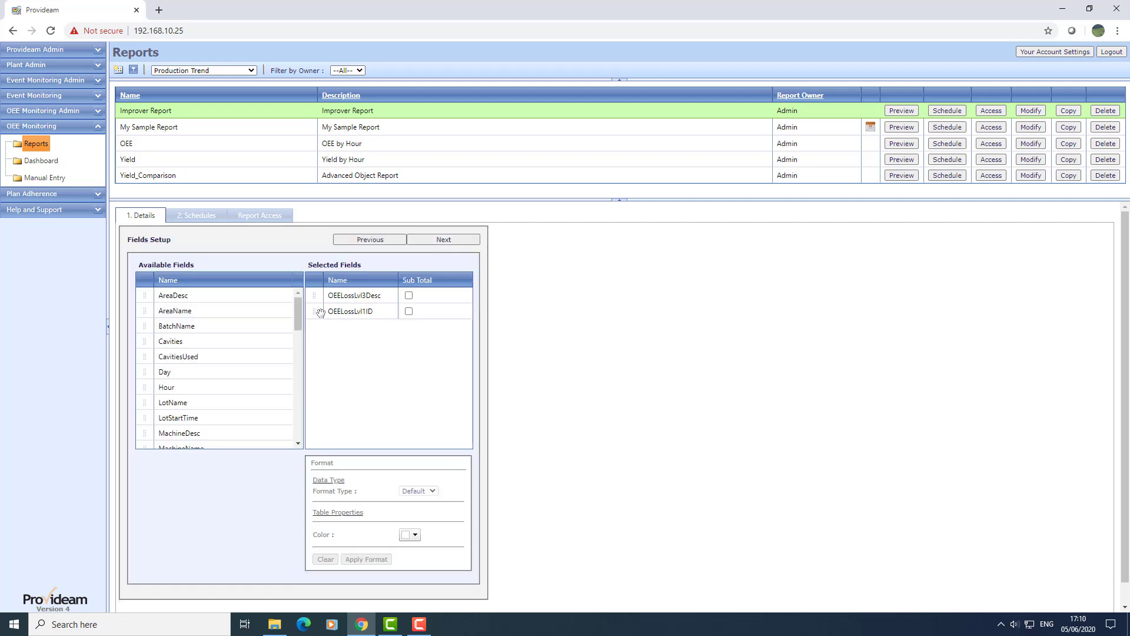
# - Remove OEELossLvl1ID from the report's selected fields and continue past the function setup to the report details
pyautogui.moveTo(319, 312); pyautogui.dragTo(268, 322)
pyautogui.click(446, 240)
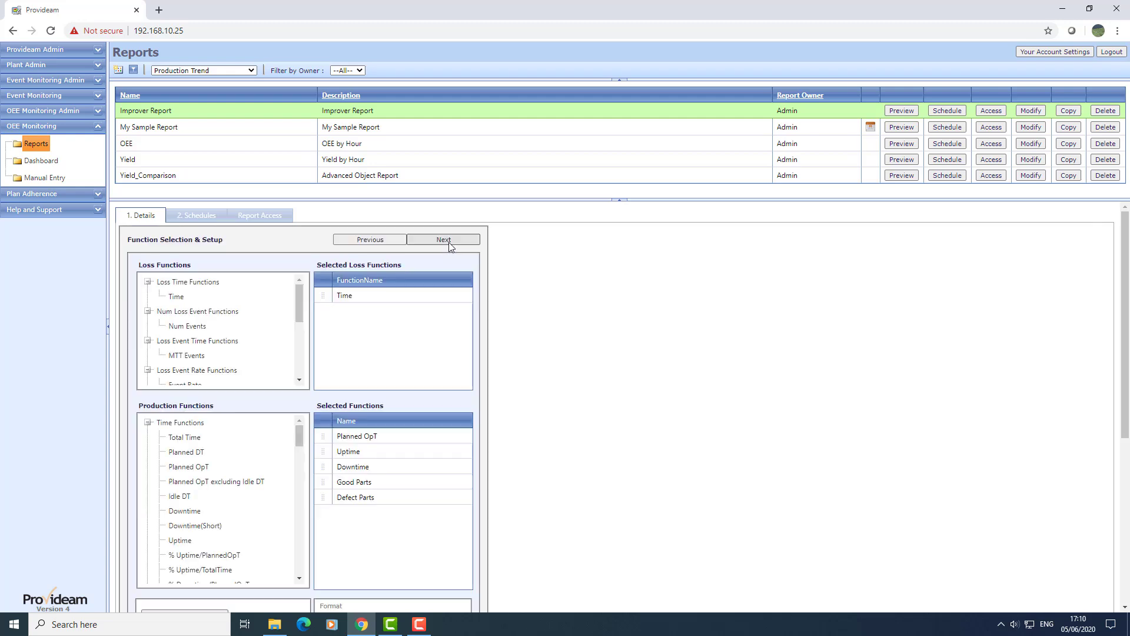
pyautogui.click(449, 242)
# - Limit the report to the top 5 losses and rerun it for the 05/06/2020 Friday Day shift, reviewing the chart and table
pyautogui.click(153, 328)
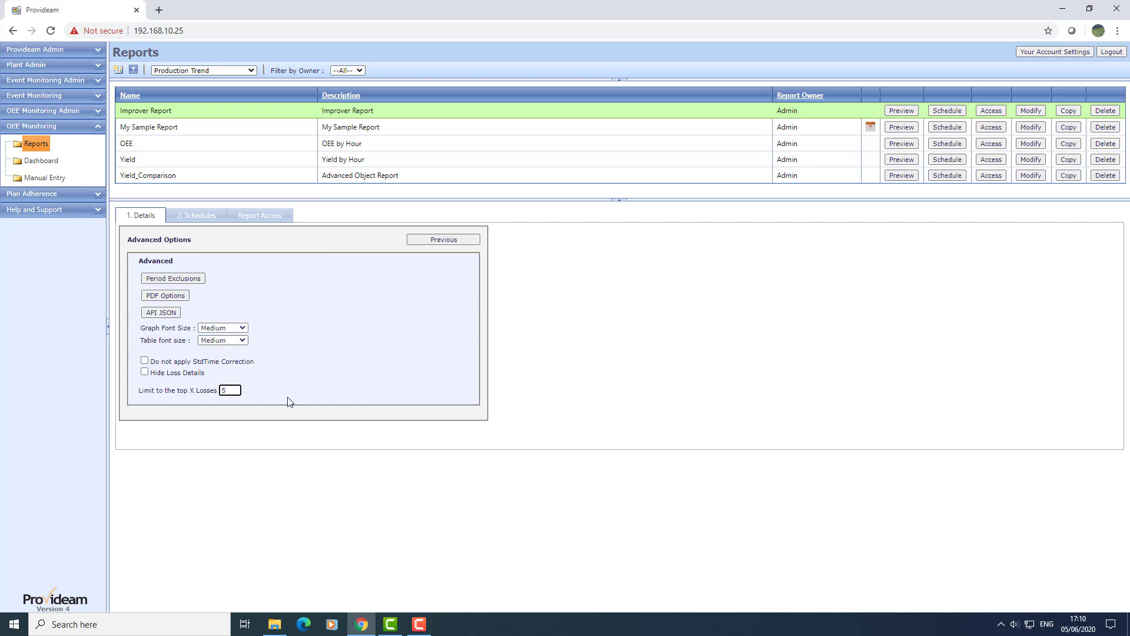
pyautogui.click(445, 241)
pyautogui.click(445, 240)
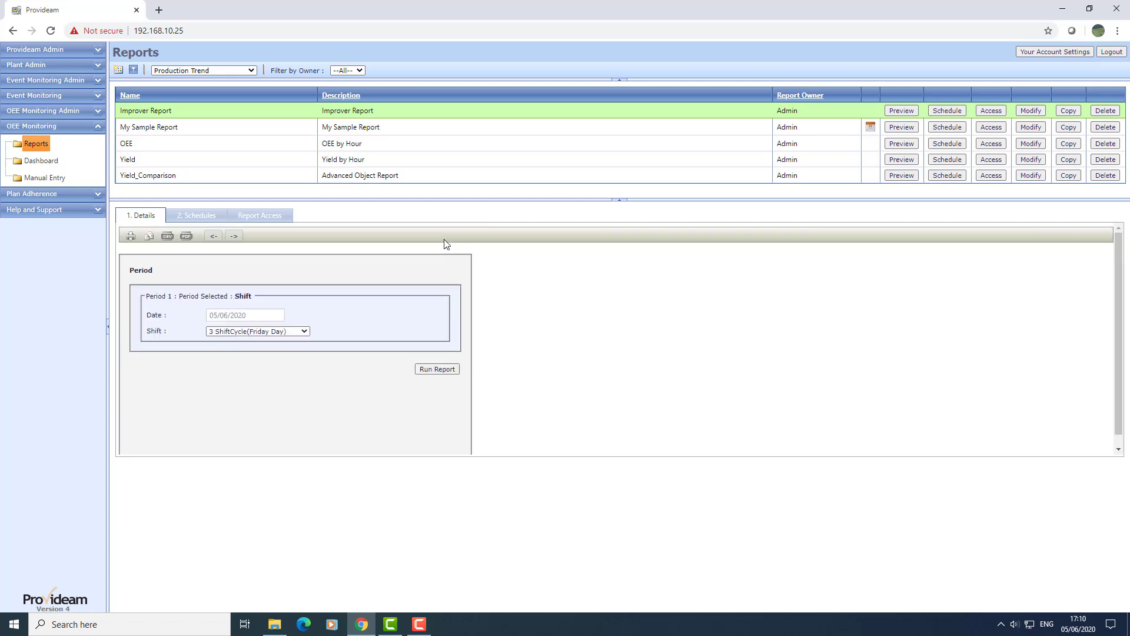
pyautogui.click(436, 369)
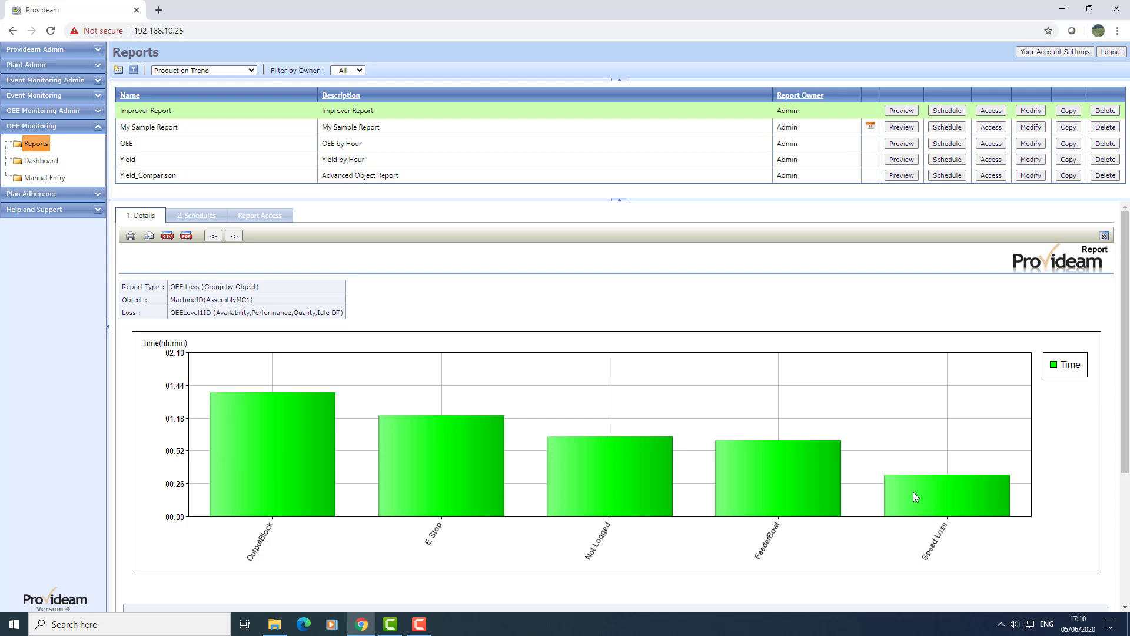
pyautogui.scroll(-3, 901, 446)
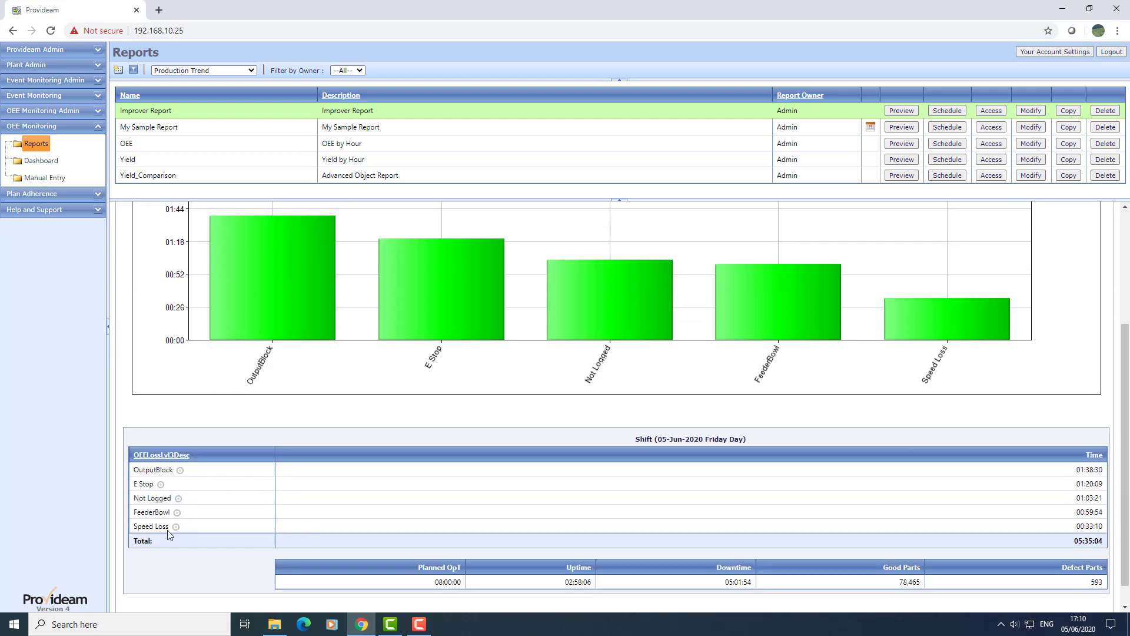